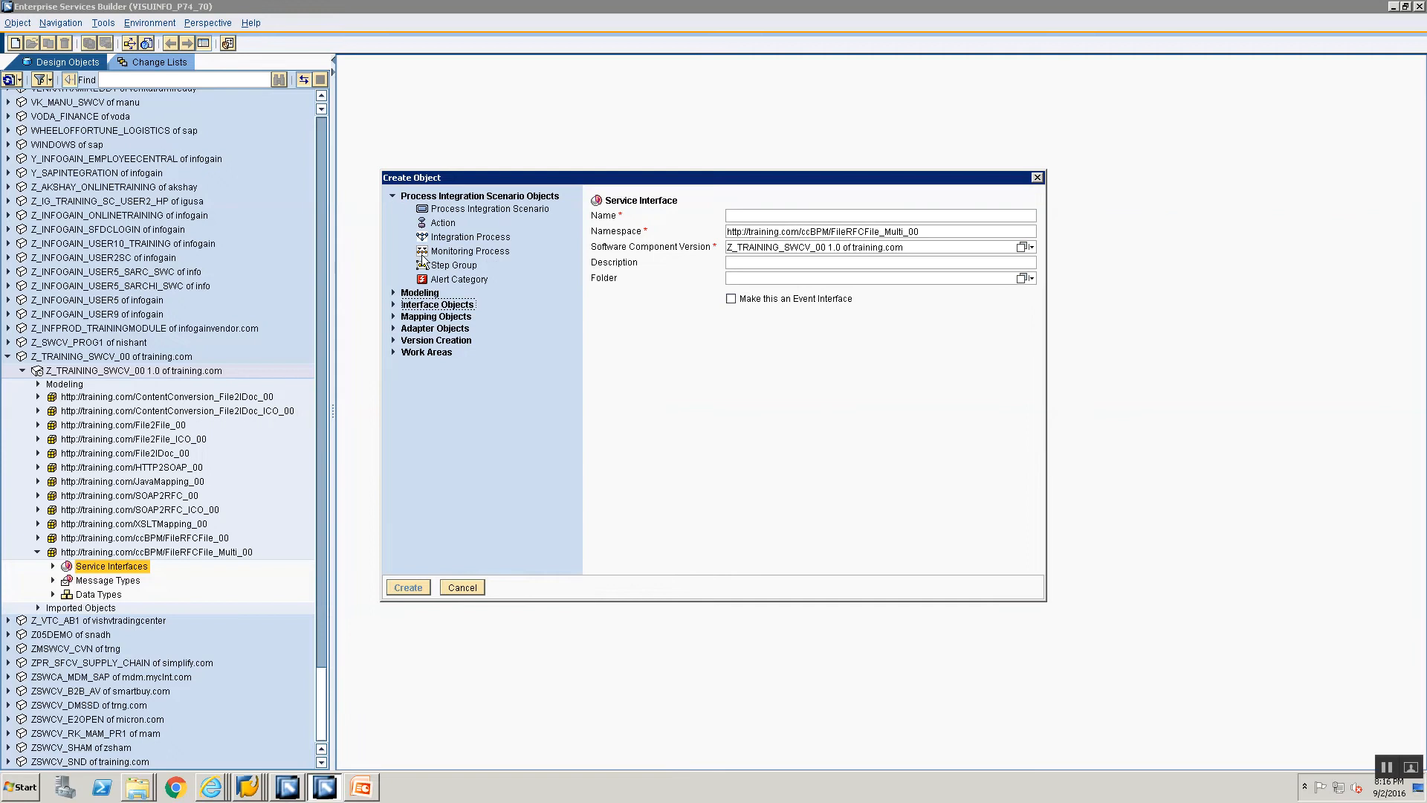
Step: Create an integration process named IP_FileRFCFile_Multi_00 in the FileRFCFile_Multi_00 namespace
{"action": "left_click", "coordinate": [430, 237]}
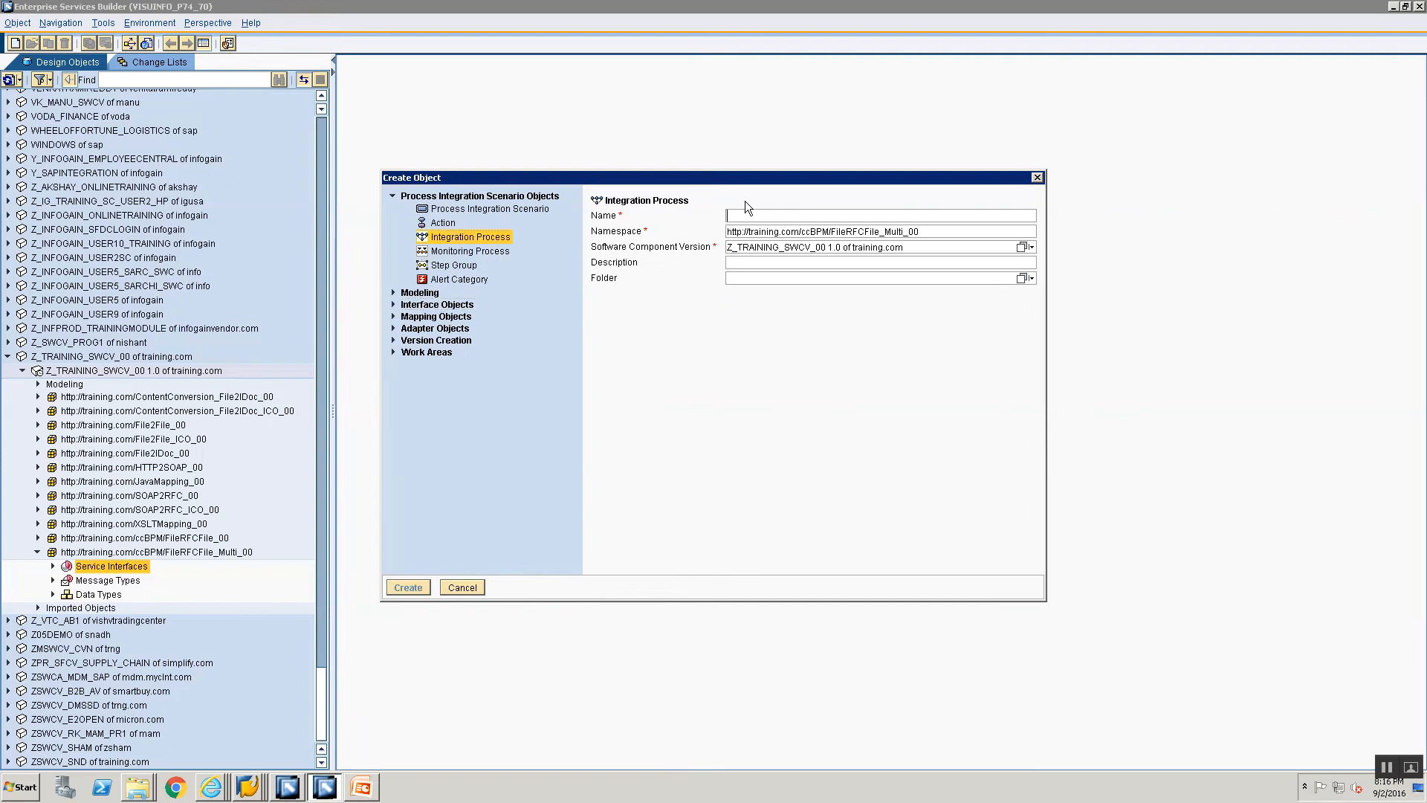
{"action": "type", "text": "IP_FileRFCFile_Multi_00"}
{"action": "left_click", "coordinate": [400, 587]}
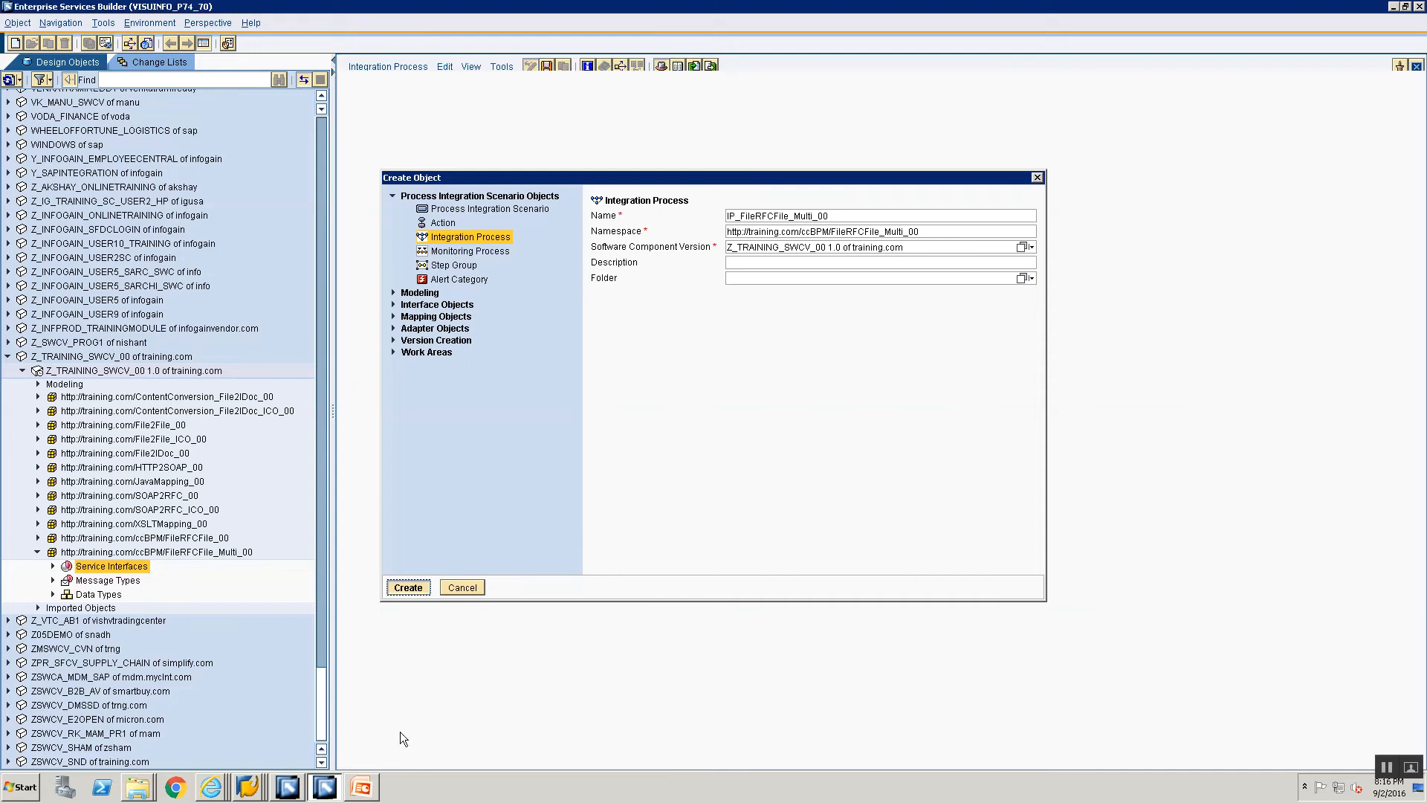
Step: Maximize the process editor in its own window without the header area and processing log, and save the process
{"action": "left_click", "coordinate": [1399, 66]}
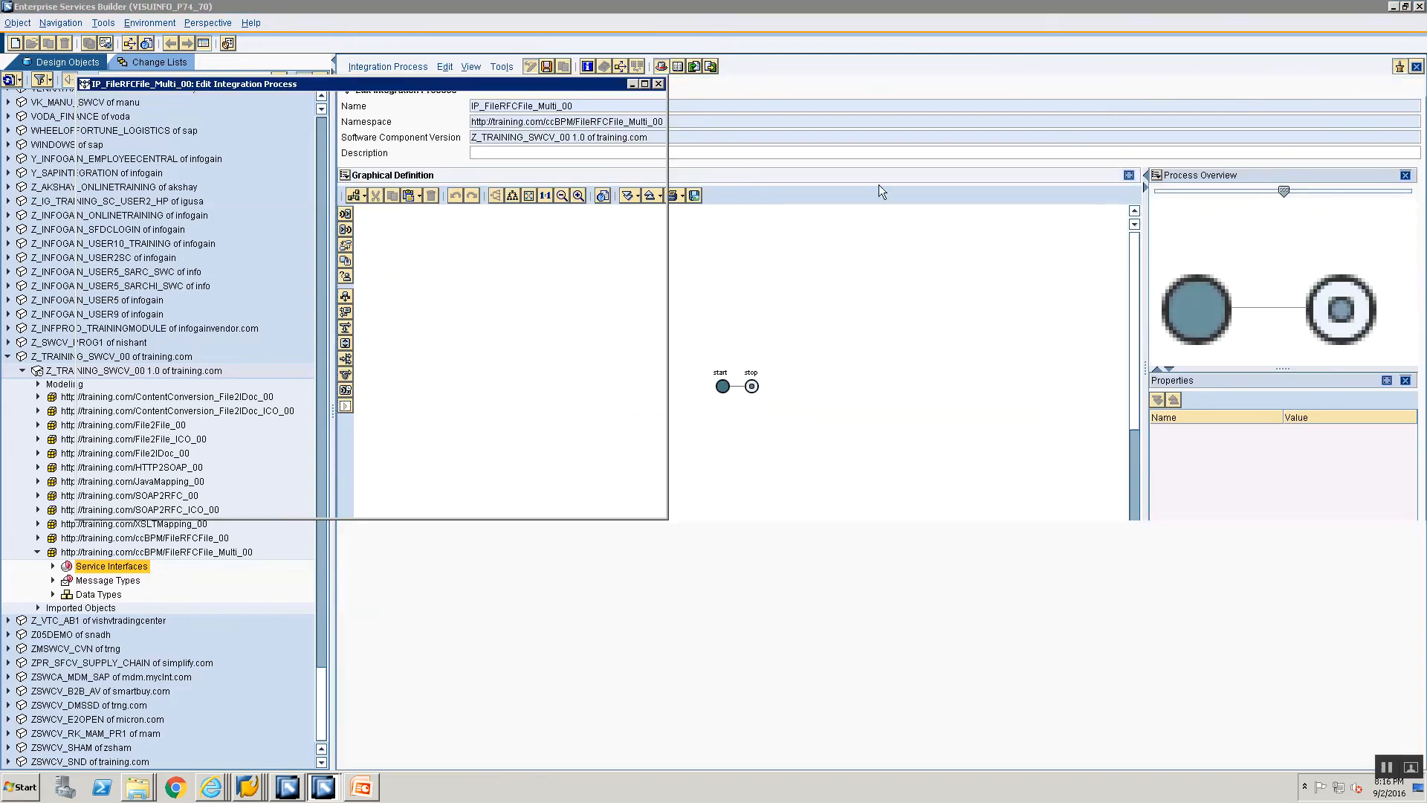
{"action": "double_click", "coordinate": [480, 83]}
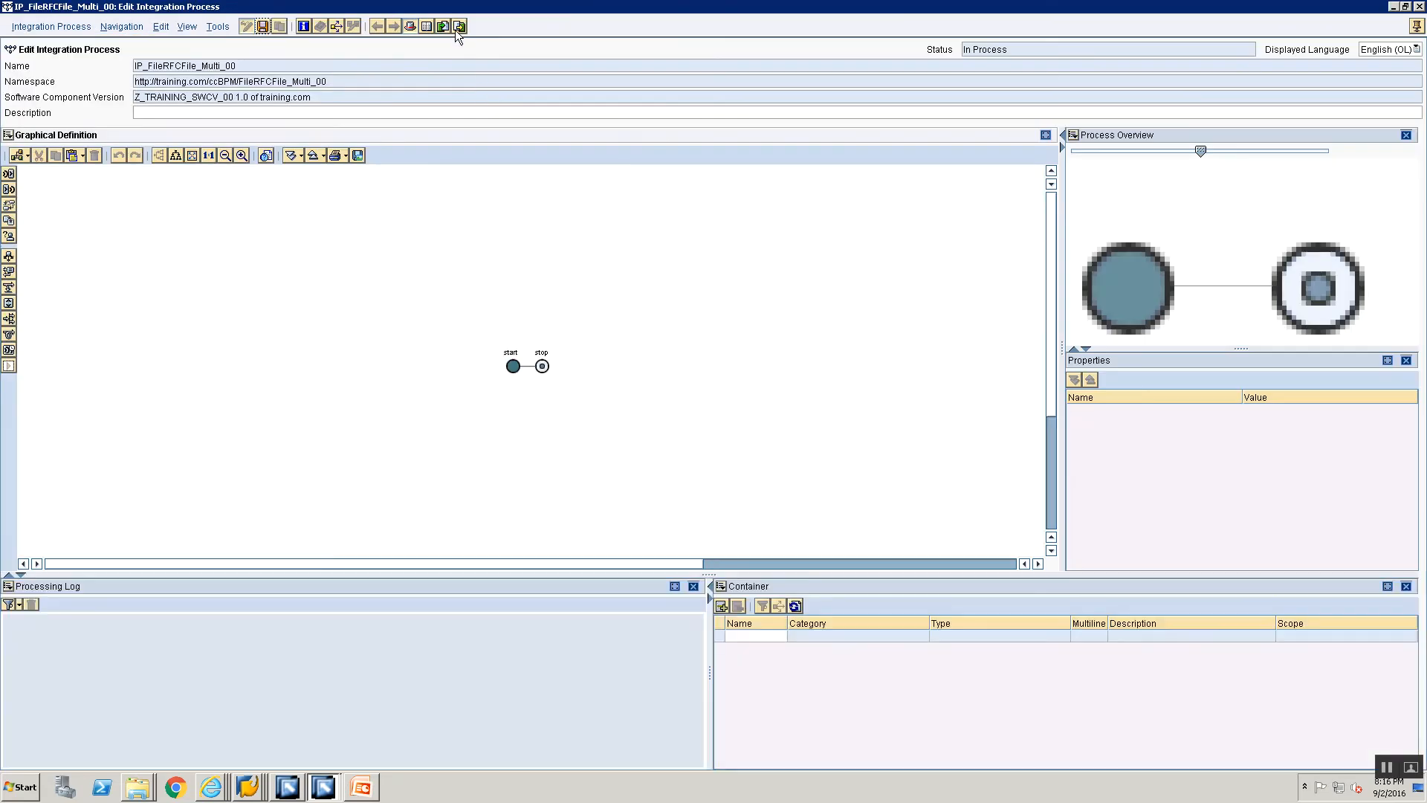
{"action": "left_click", "coordinate": [410, 26]}
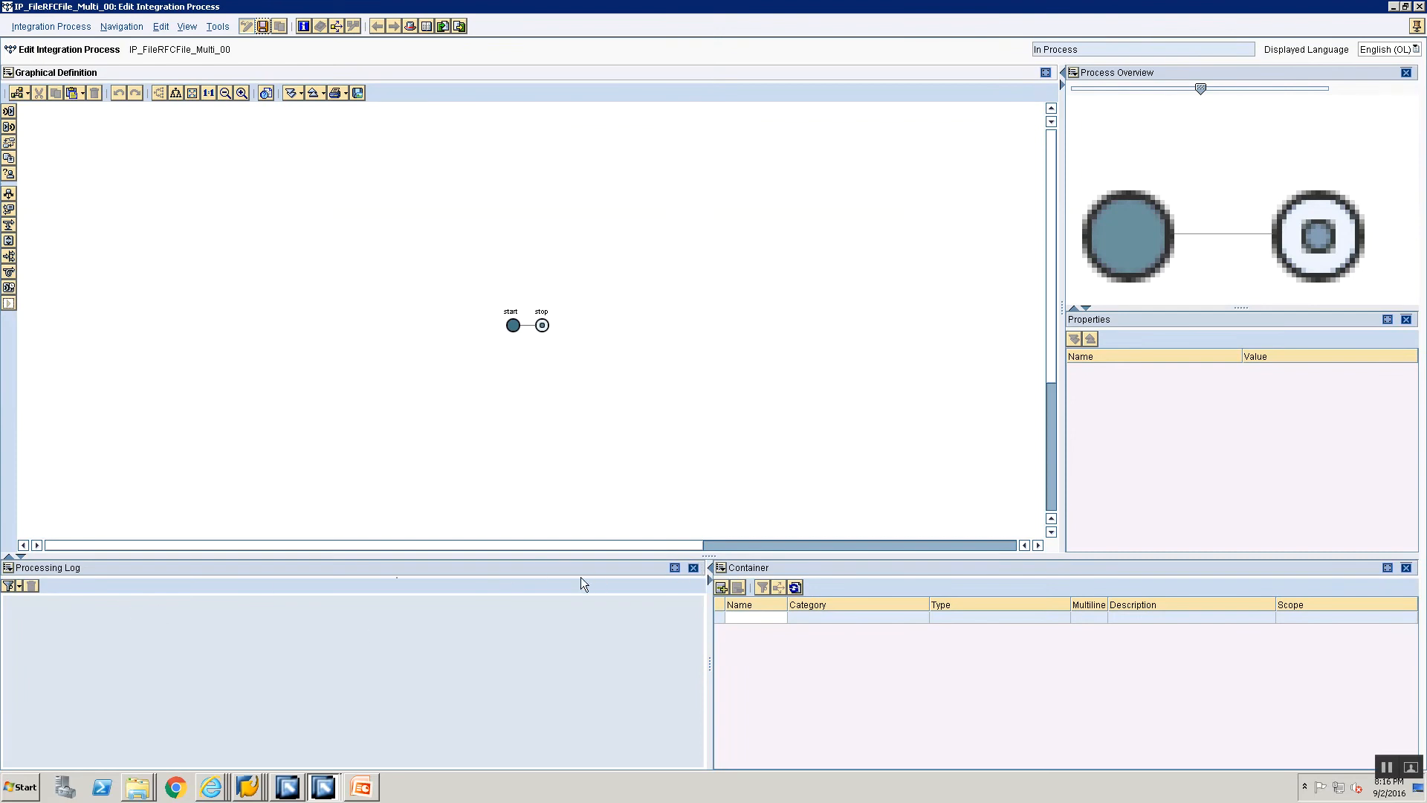
{"action": "left_click", "coordinate": [693, 568]}
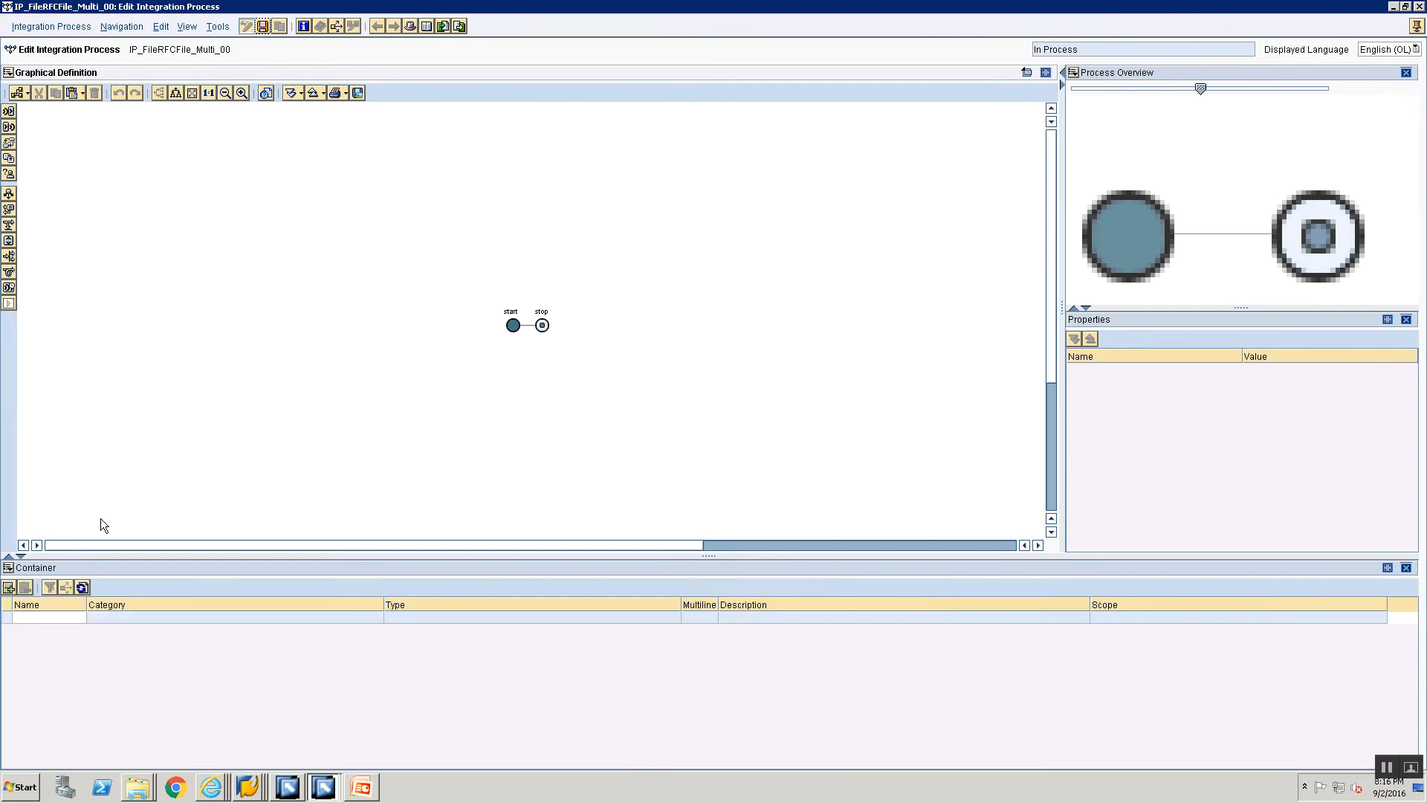
{"action": "left_click", "coordinate": [264, 27]}
Step: Add the container element FileReq with category Abstract Interface and type SIAA_File_Req
{"action": "left_click", "coordinate": [23, 616]}
{"action": "left_click", "coordinate": [23, 618]}
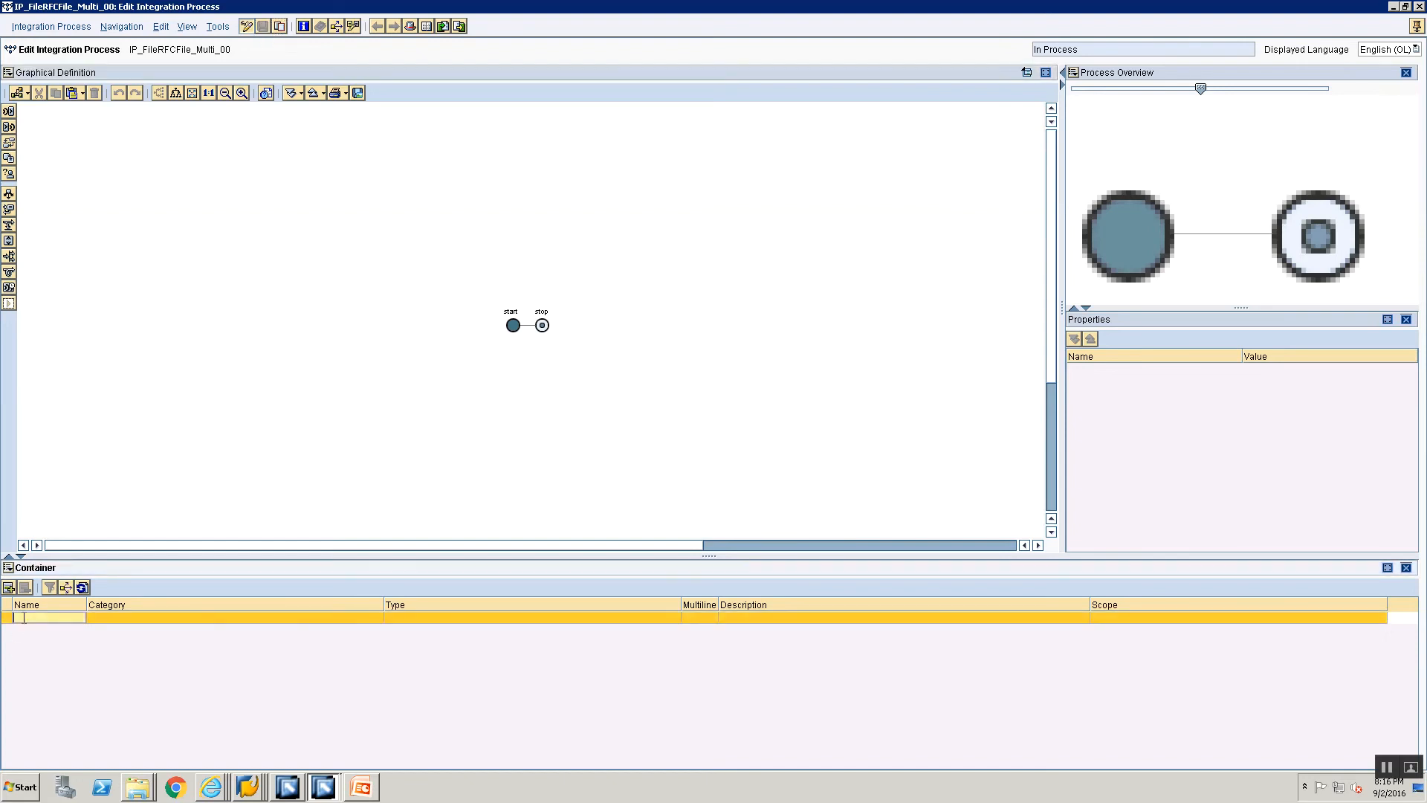
{"action": "type", "text": "FileReq"}
{"action": "key", "text": "Return"}
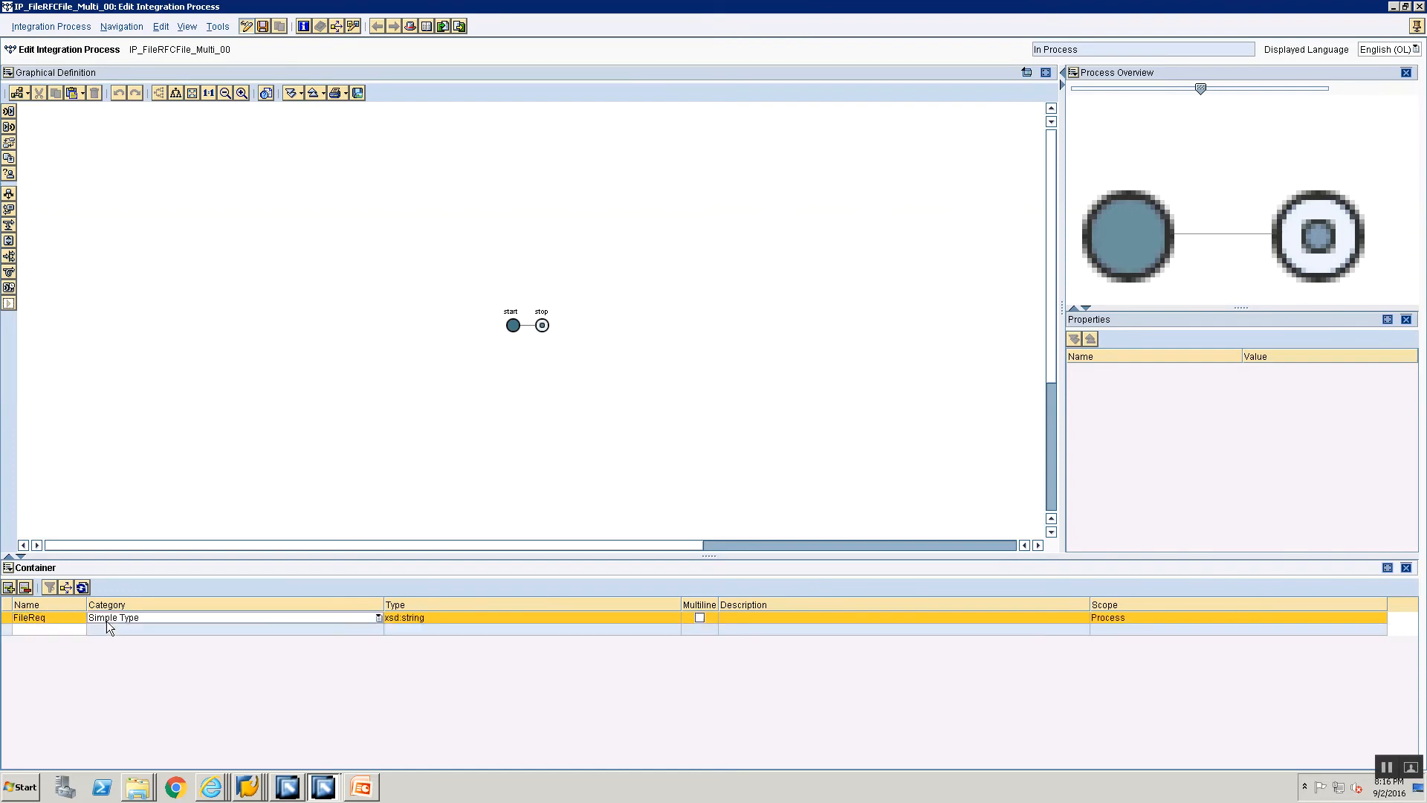
{"action": "left_click", "coordinate": [124, 623]}
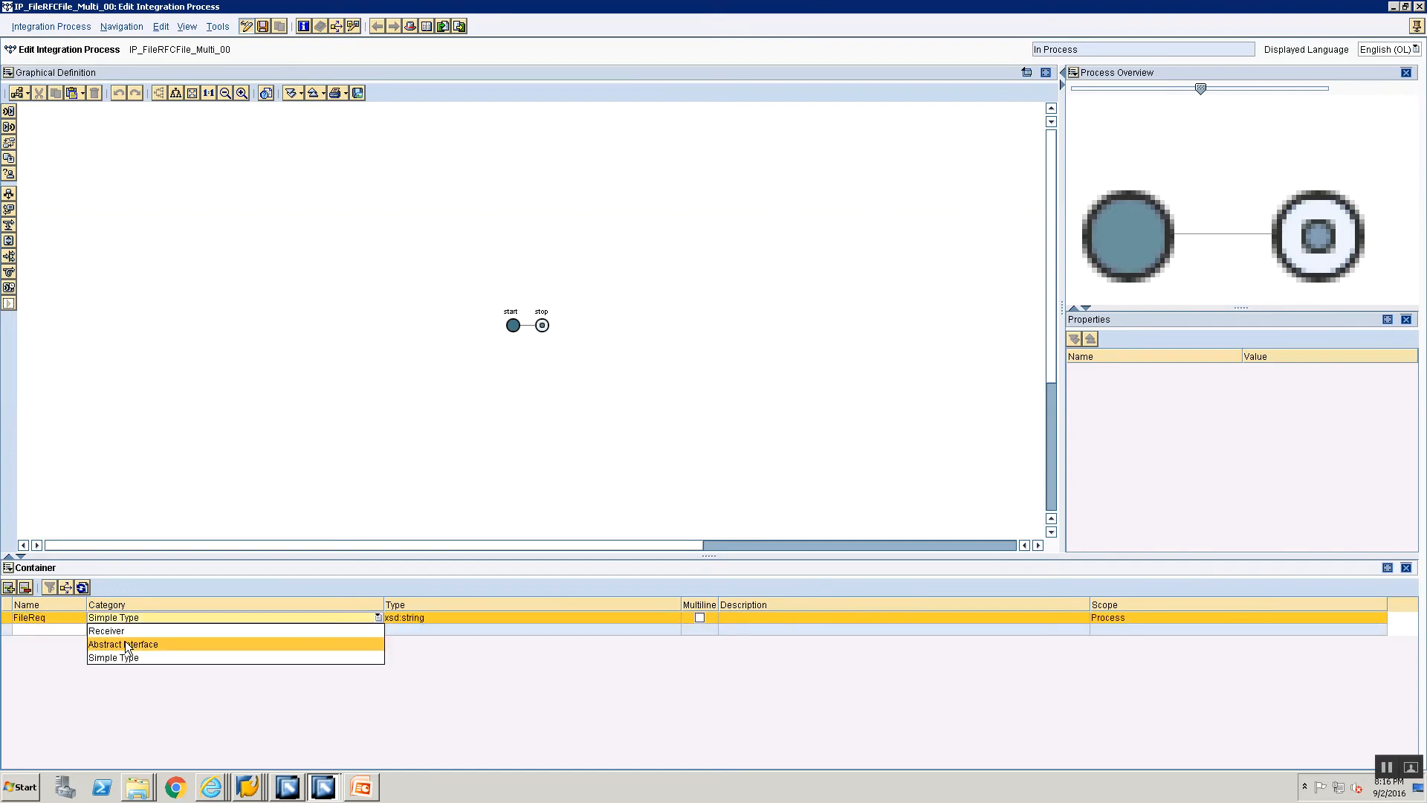
{"action": "left_click", "coordinate": [130, 645]}
{"action": "left_click", "coordinate": [664, 620]}
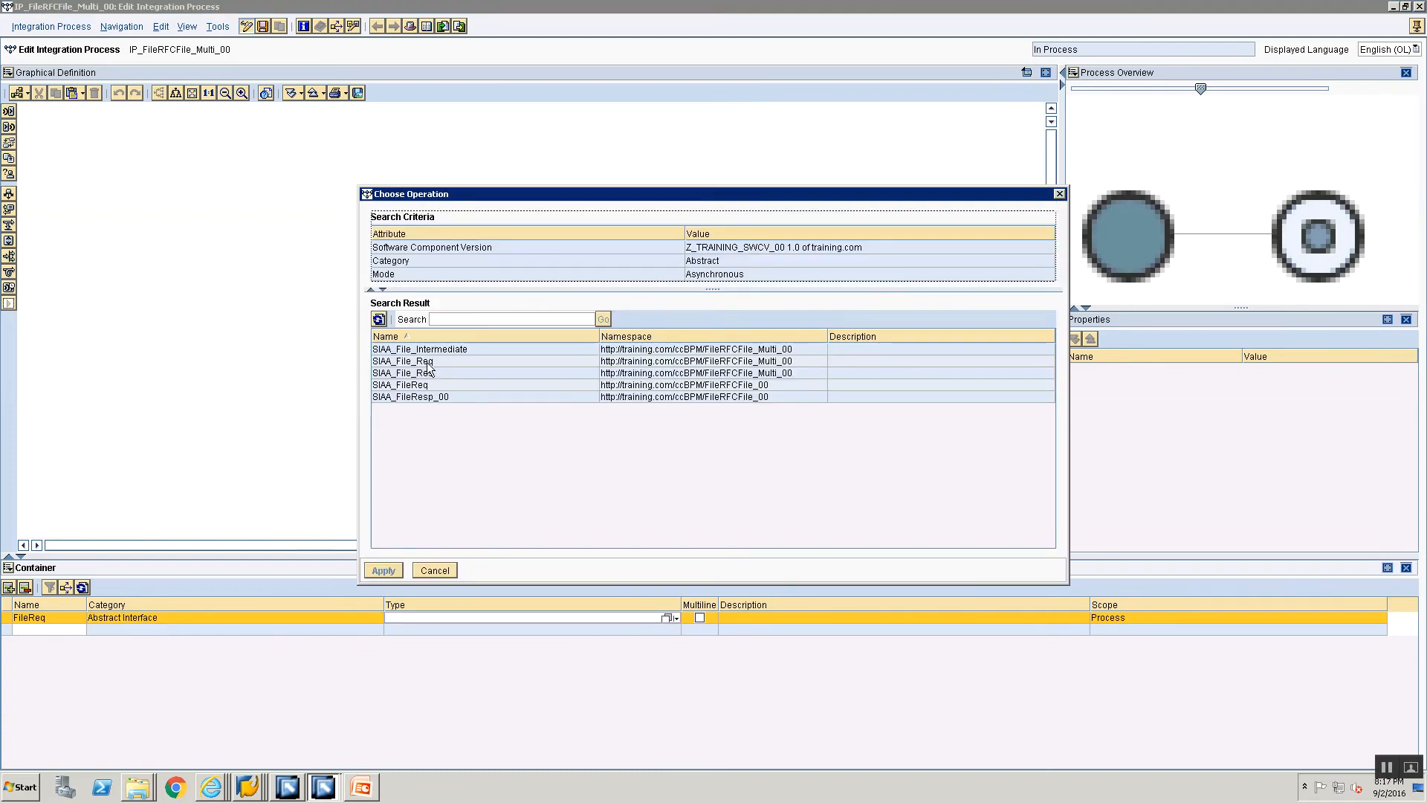
{"action": "left_click", "coordinate": [428, 363]}
{"action": "left_click", "coordinate": [382, 573]}
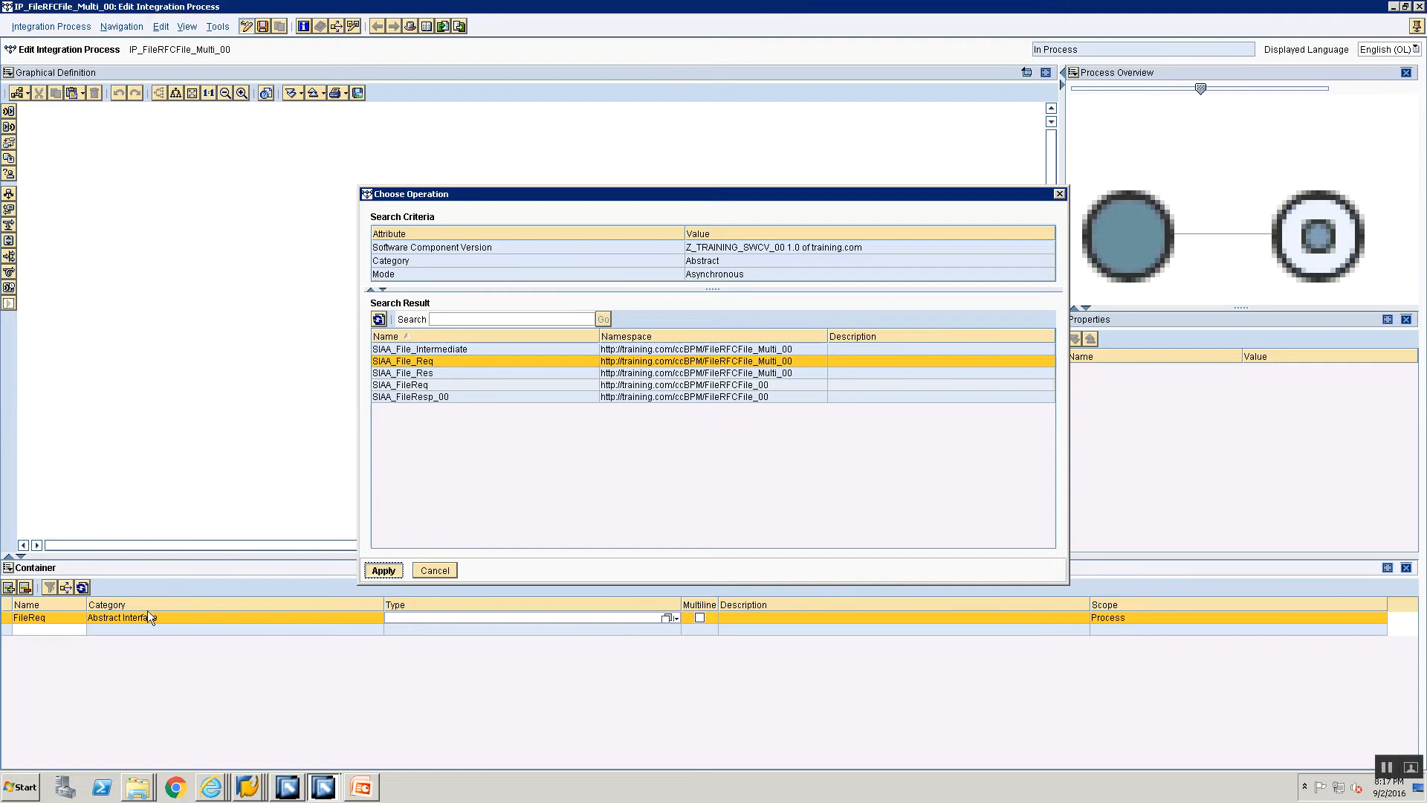
Step: Add a second container element named FileIntermediate with category Abstract Interface
{"action": "left_click", "coordinate": [39, 630]}
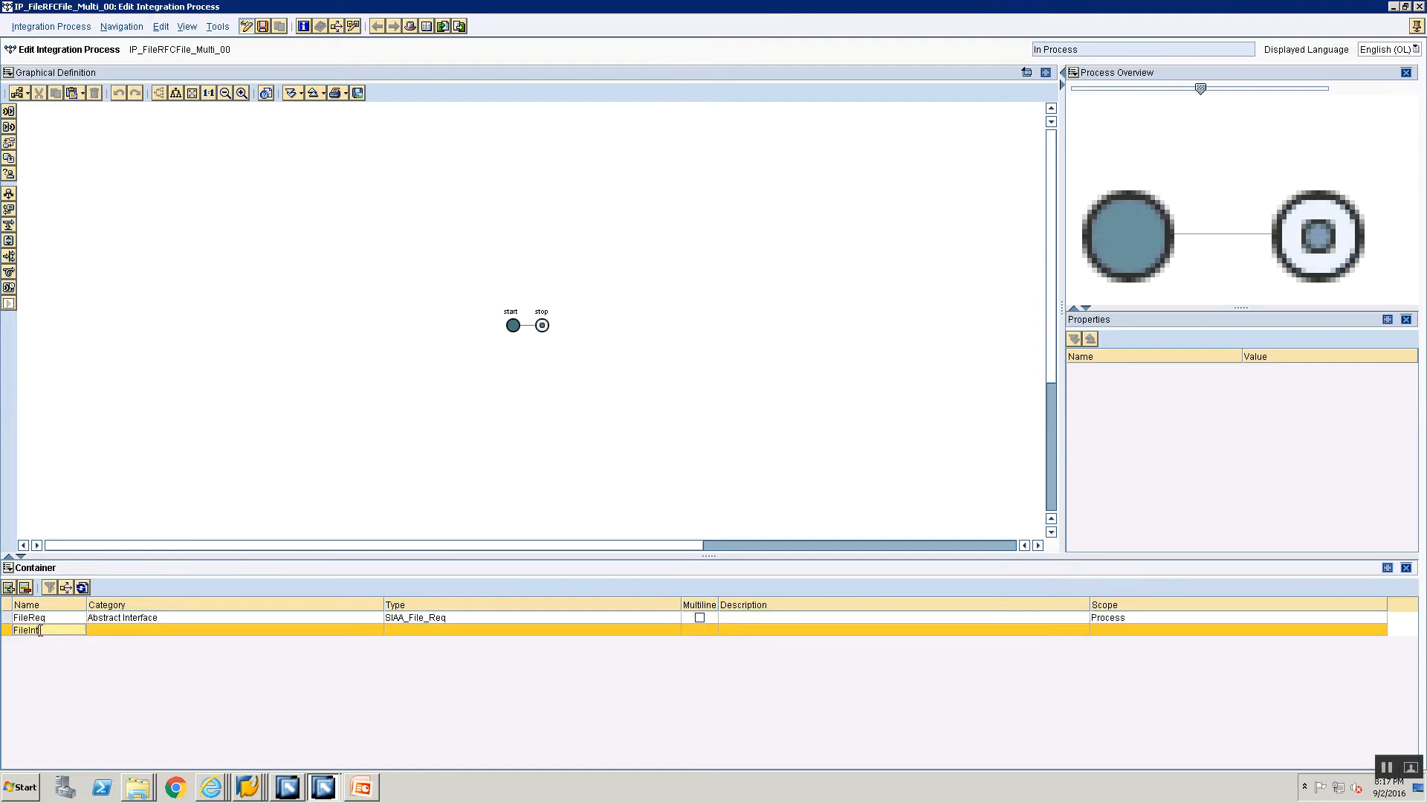
{"action": "type", "text": "FileIntermediate"}
{"action": "left_click", "coordinate": [130, 632]}
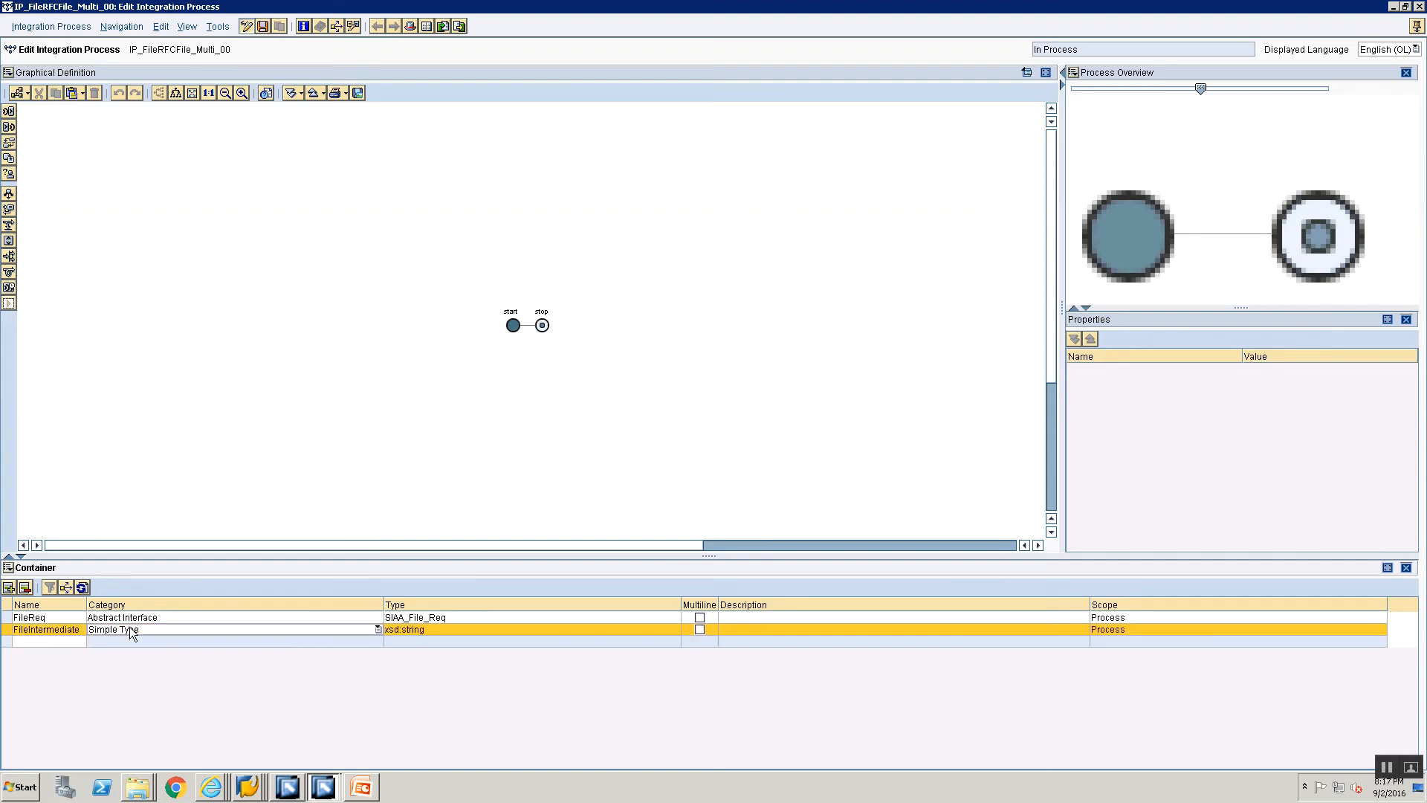
{"action": "left_click", "coordinate": [131, 632]}
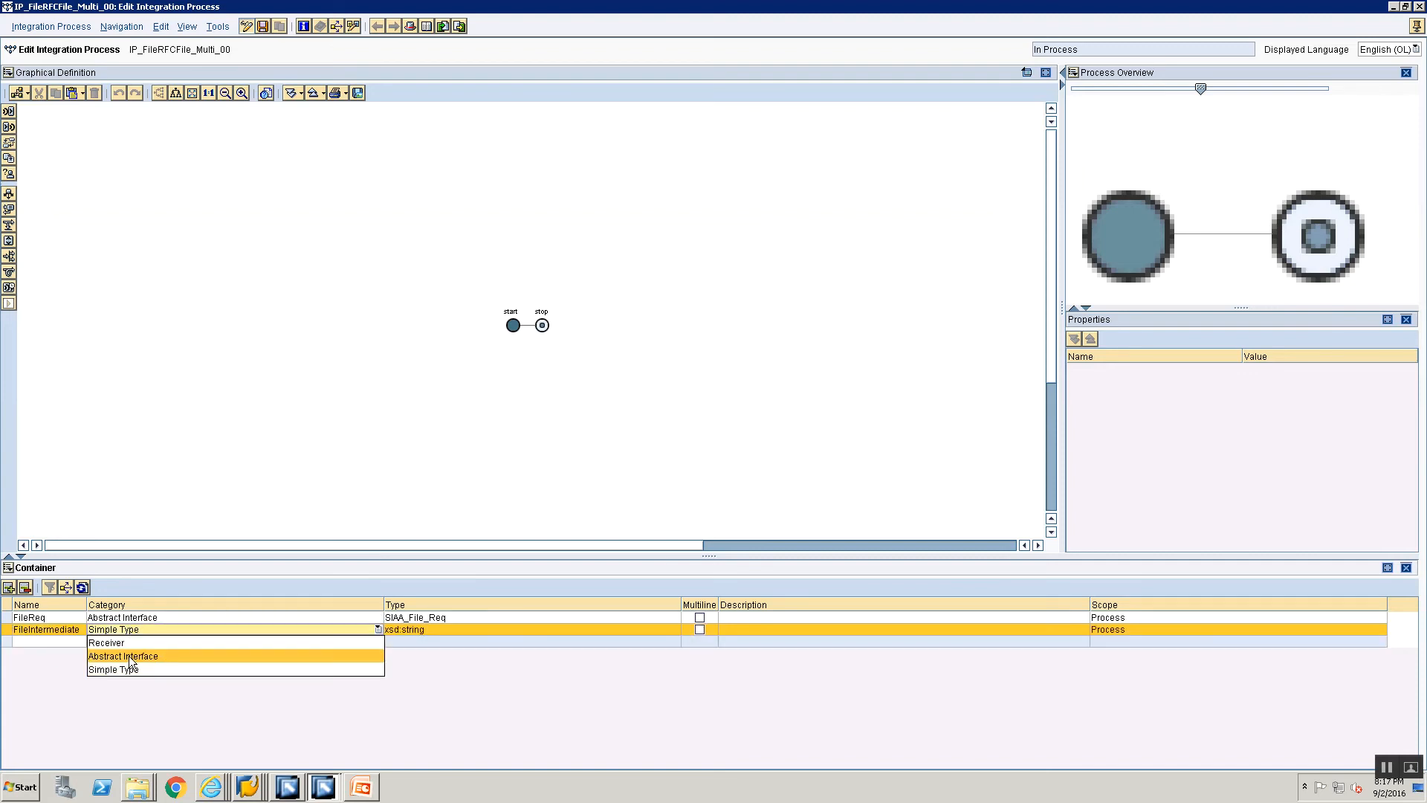
{"action": "left_click", "coordinate": [130, 657]}
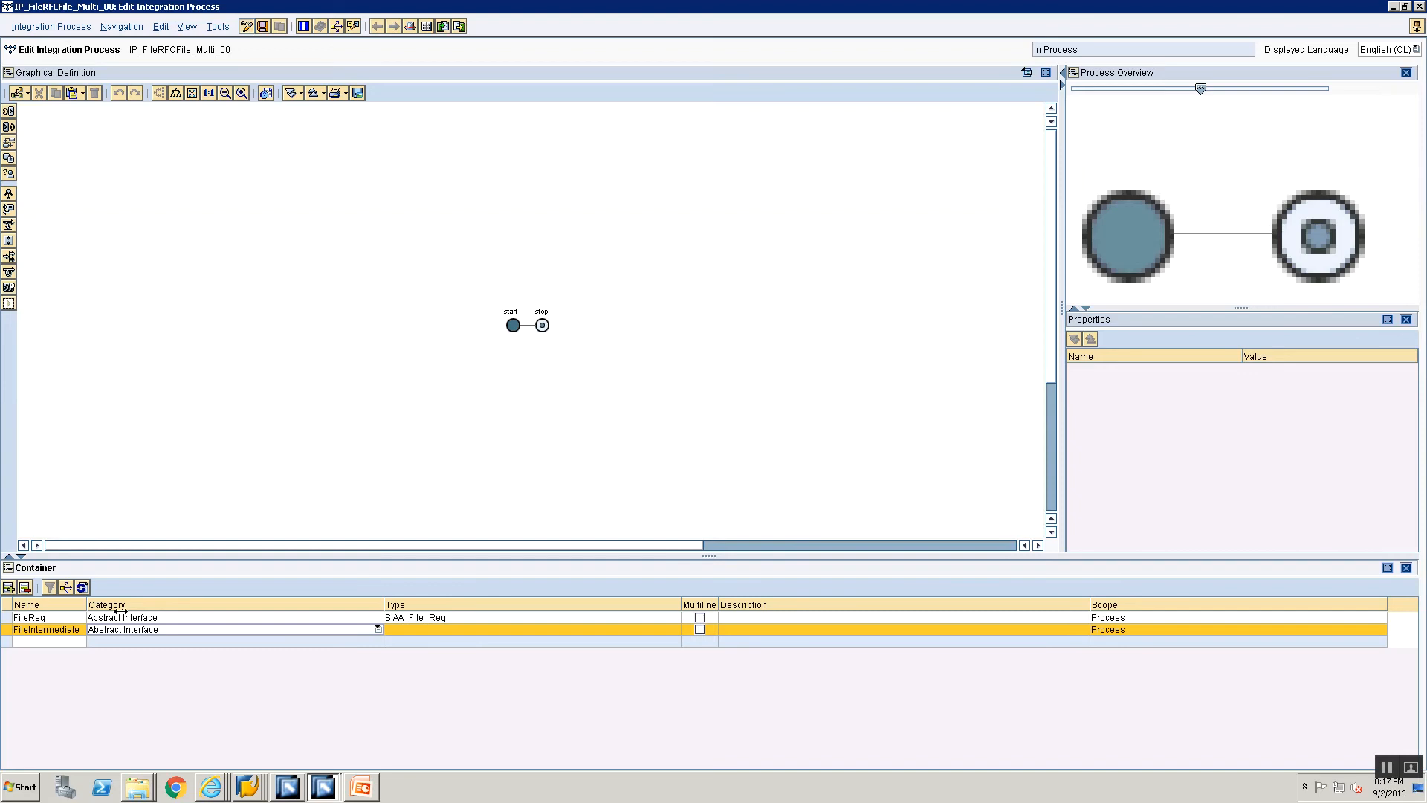
Step: Extend the name of the FileIntermediate container element with the suffix Multi
{"action": "left_click", "coordinate": [80, 630]}
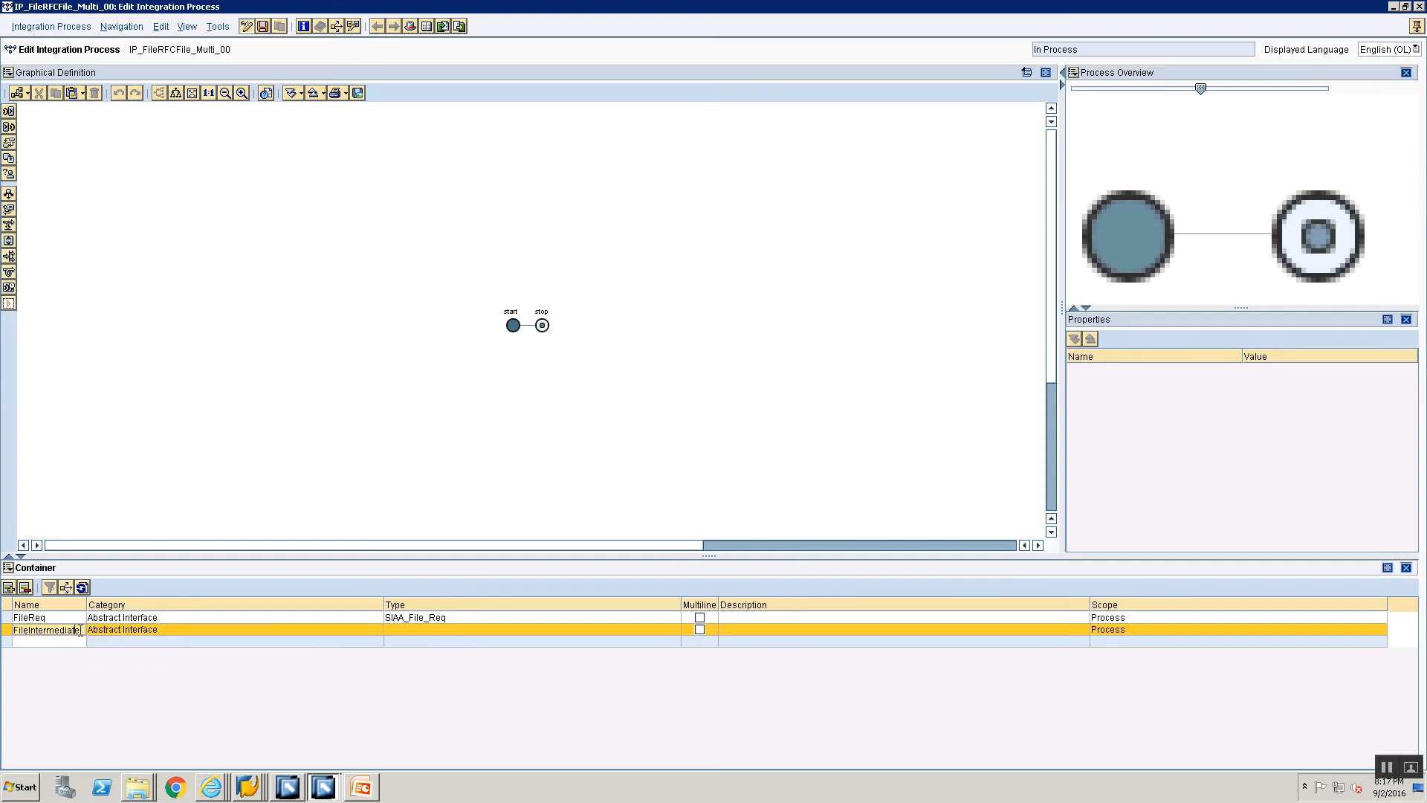
{"action": "type", "text": "Multi"}
{"action": "left_click", "coordinate": [47, 644]}
{"action": "left_click", "coordinate": [47, 631]}
Step: Assign type SIAA_File_Intermediate to the second container element and mark it as multiline
{"action": "left_click", "coordinate": [452, 631]}
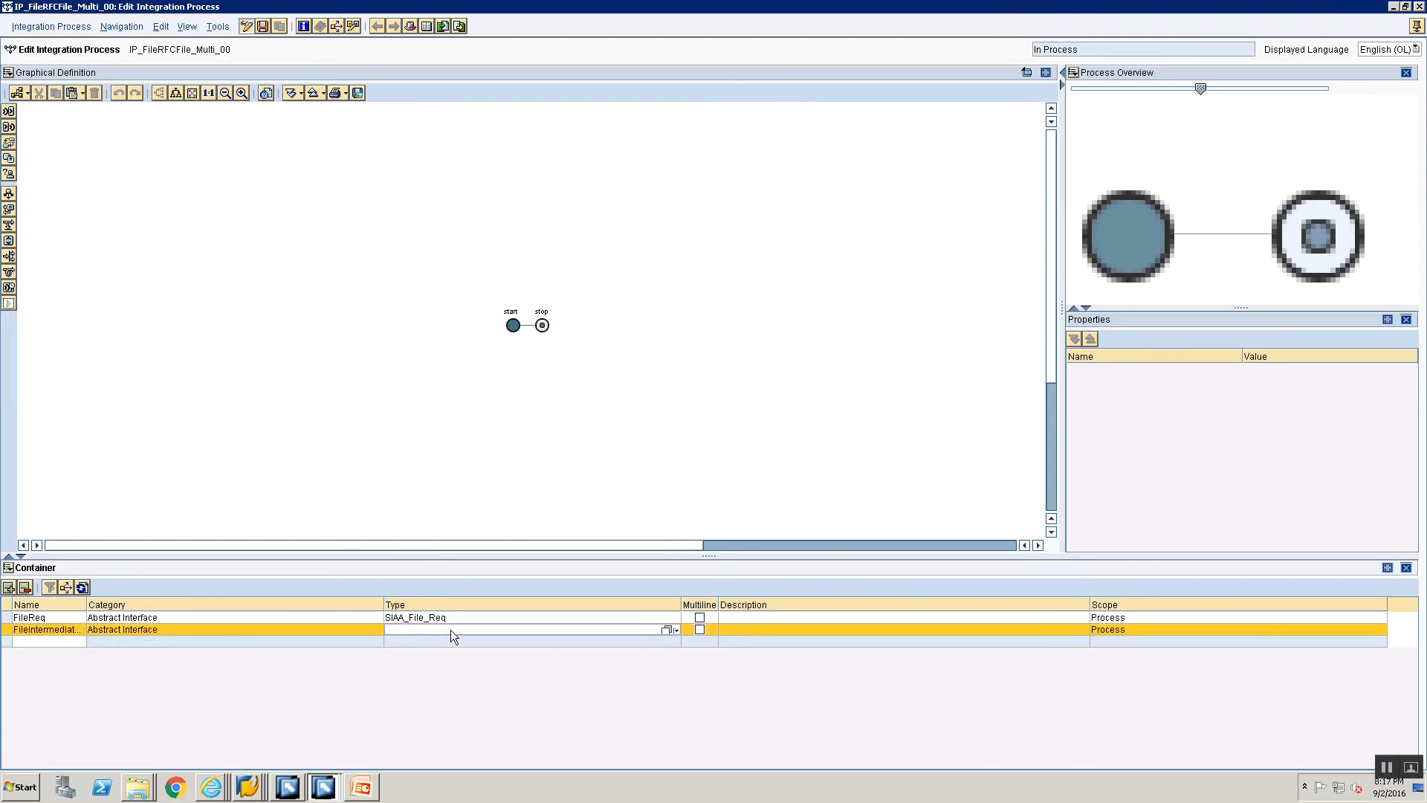
{"action": "left_click", "coordinate": [667, 629]}
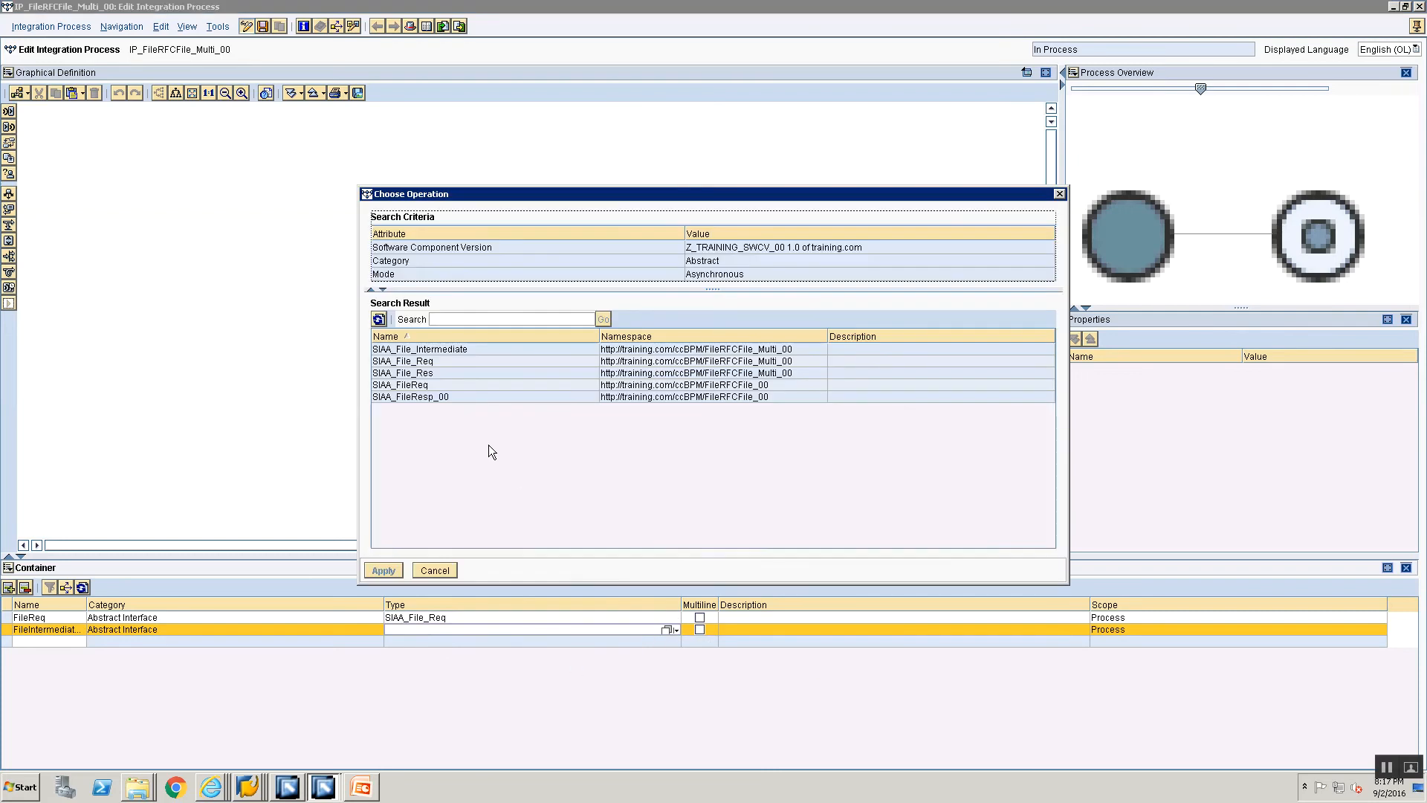
{"action": "left_click", "coordinate": [437, 350]}
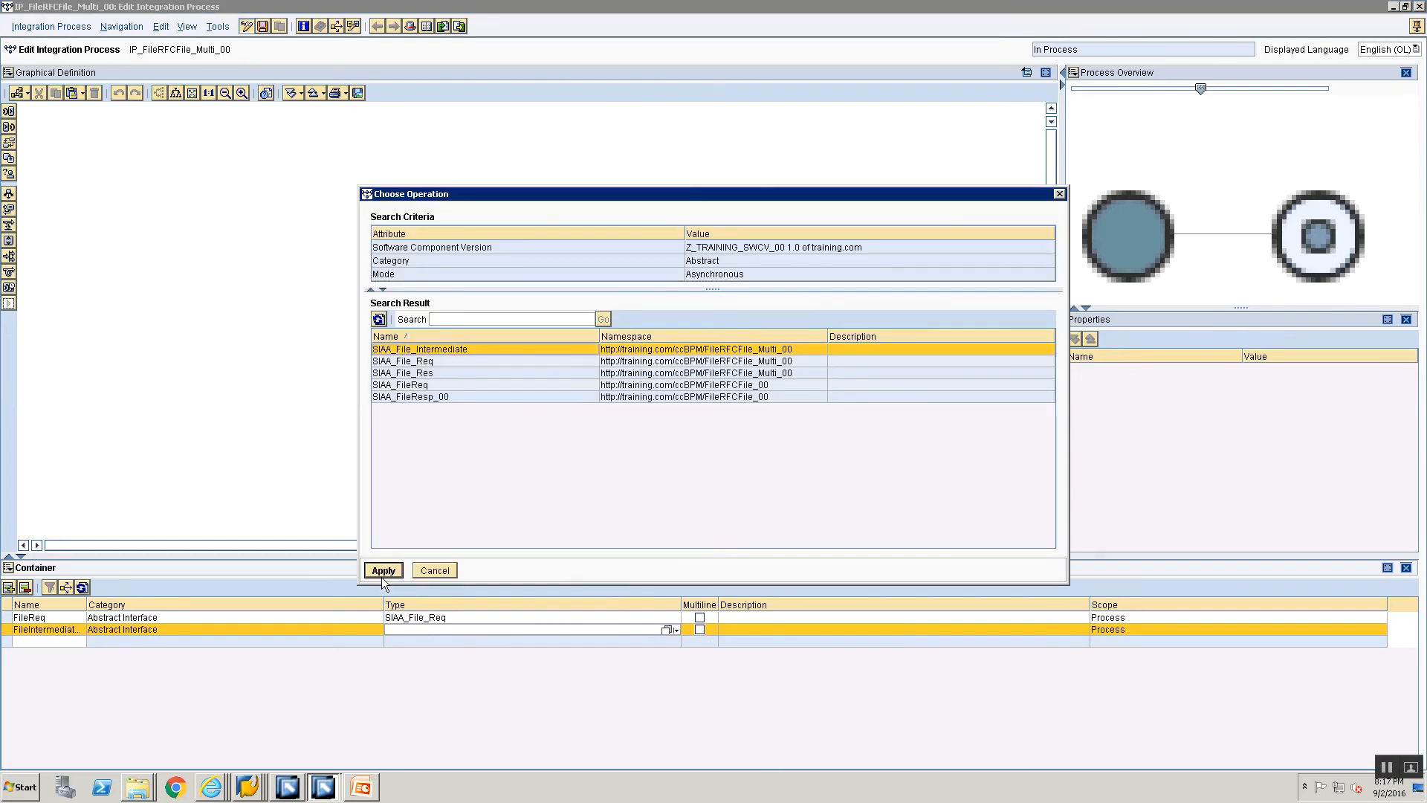
{"action": "left_click", "coordinate": [383, 571]}
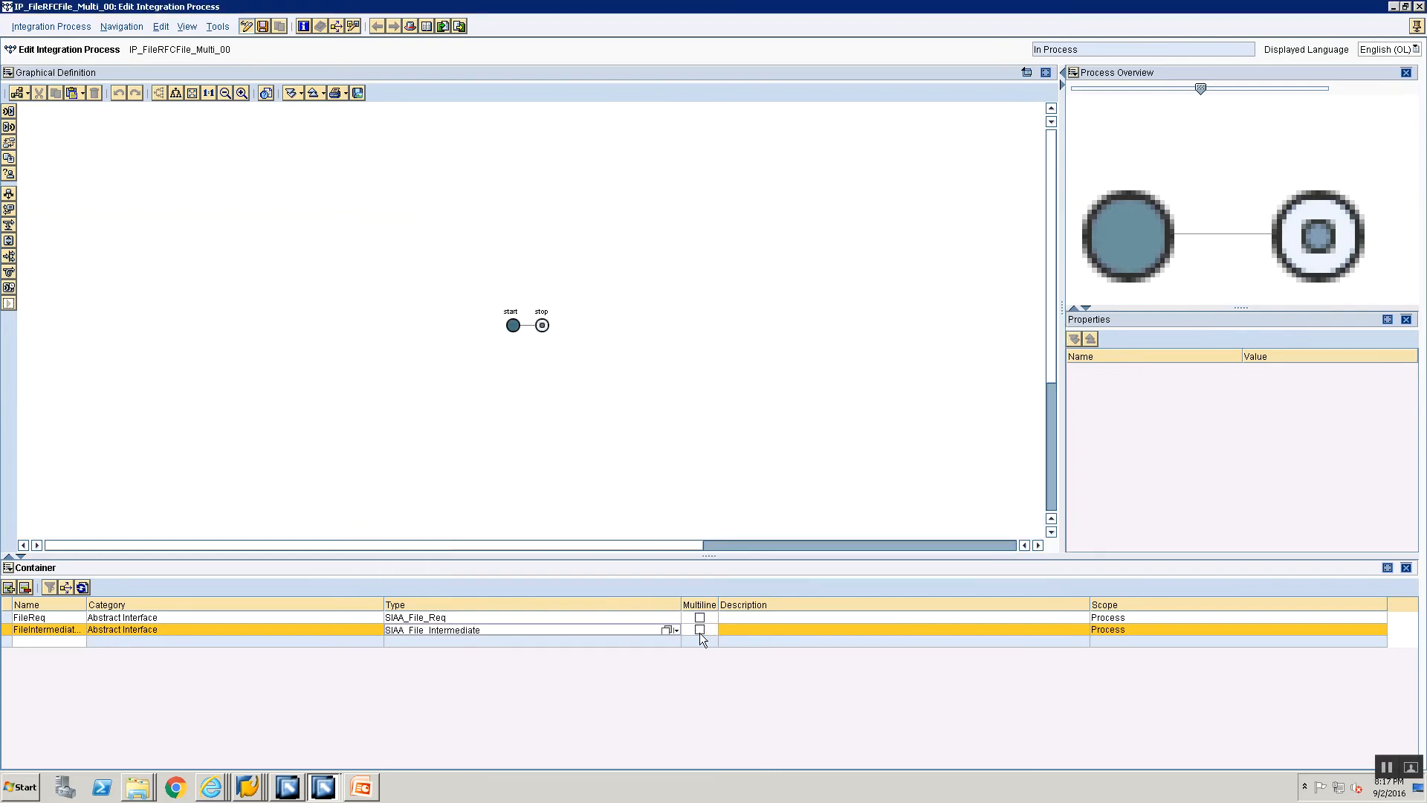
{"action": "left_click", "coordinate": [699, 630]}
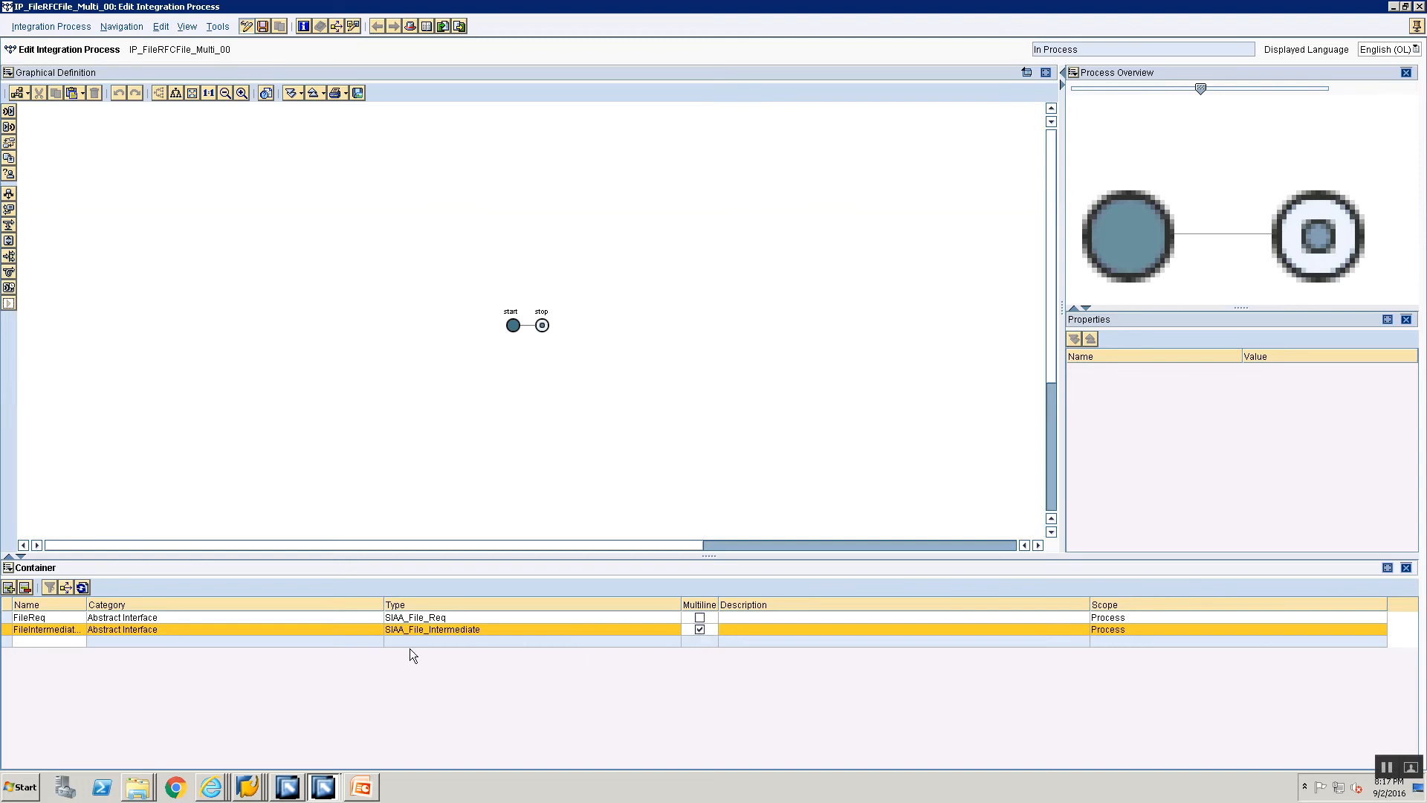
Step: Add the container element FileIntermediate_Curr with category Abstract Interface and type SIAA_File_Intermediate
{"action": "left_click", "coordinate": [45, 641]}
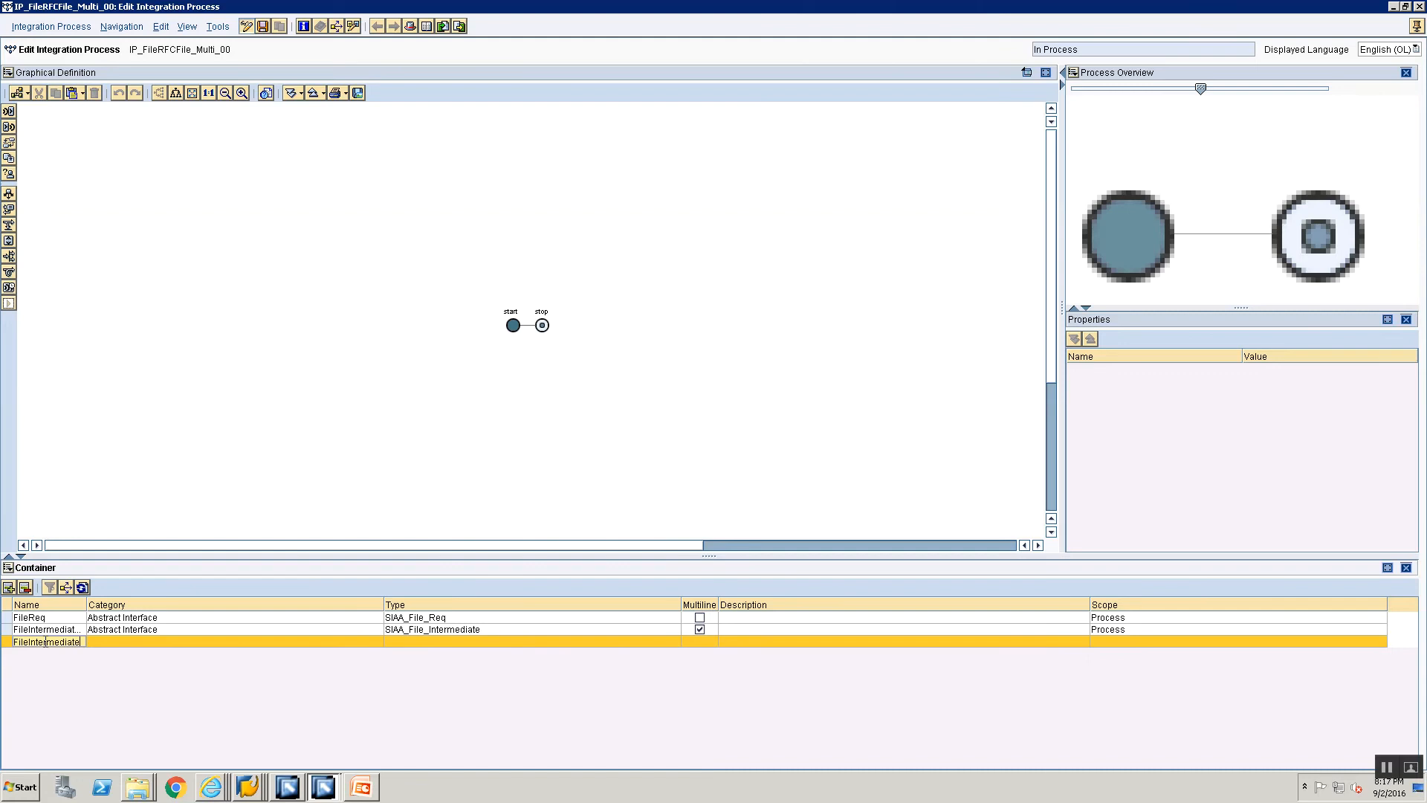
{"action": "type", "text": "FileIntermediate_Curr"}
{"action": "left_click", "coordinate": [108, 640]}
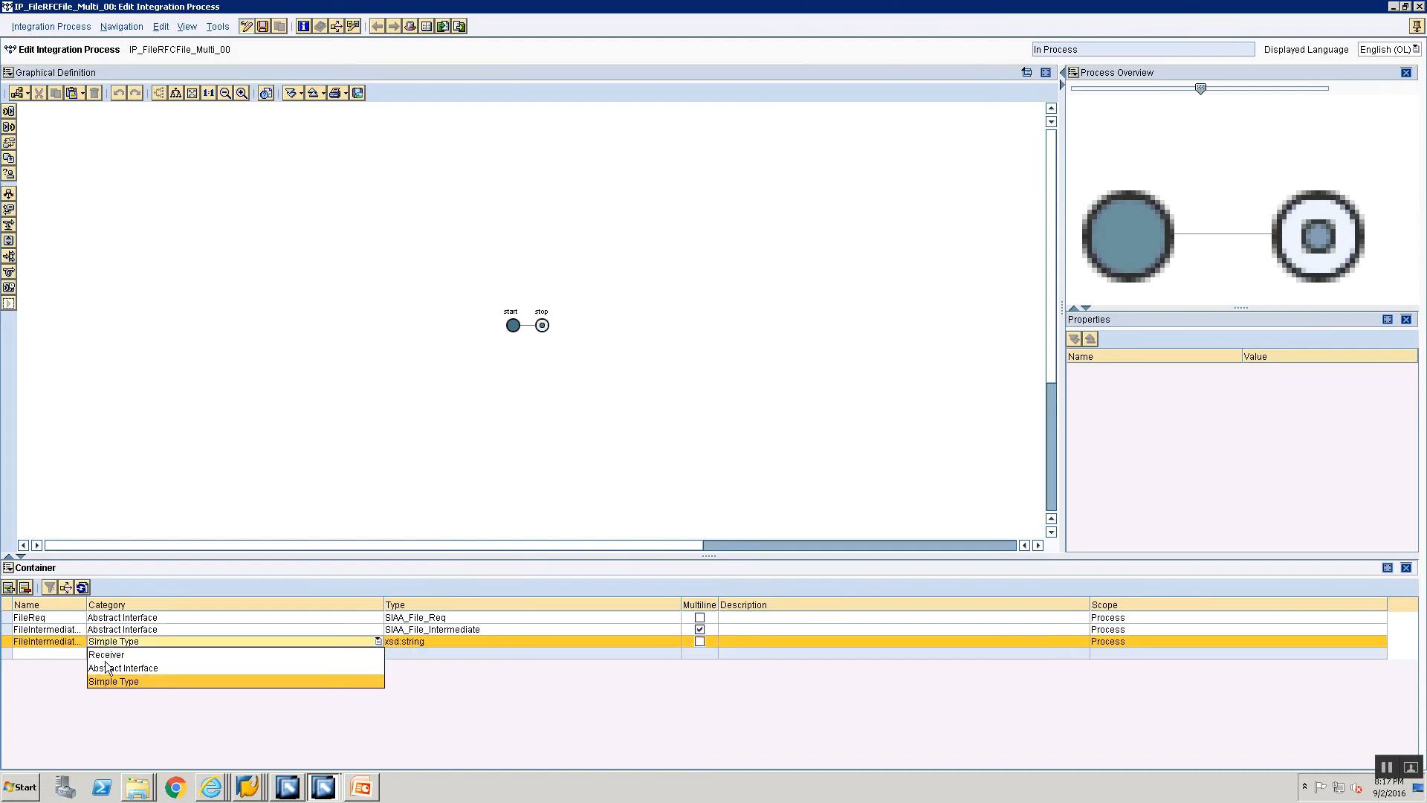
{"action": "left_click", "coordinate": [108, 667]}
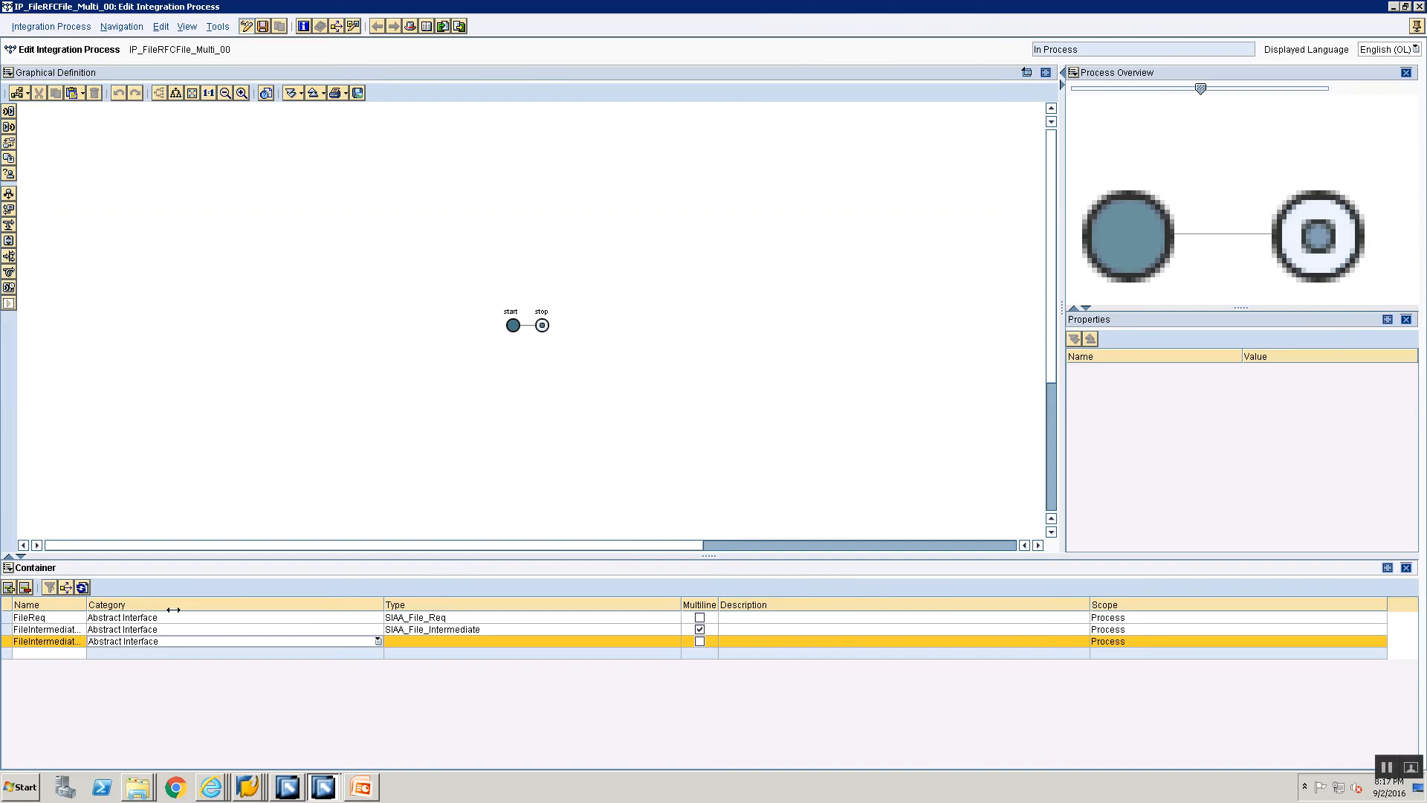
{"action": "left_click", "coordinate": [71, 653]}
{"action": "left_click", "coordinate": [67, 640]}
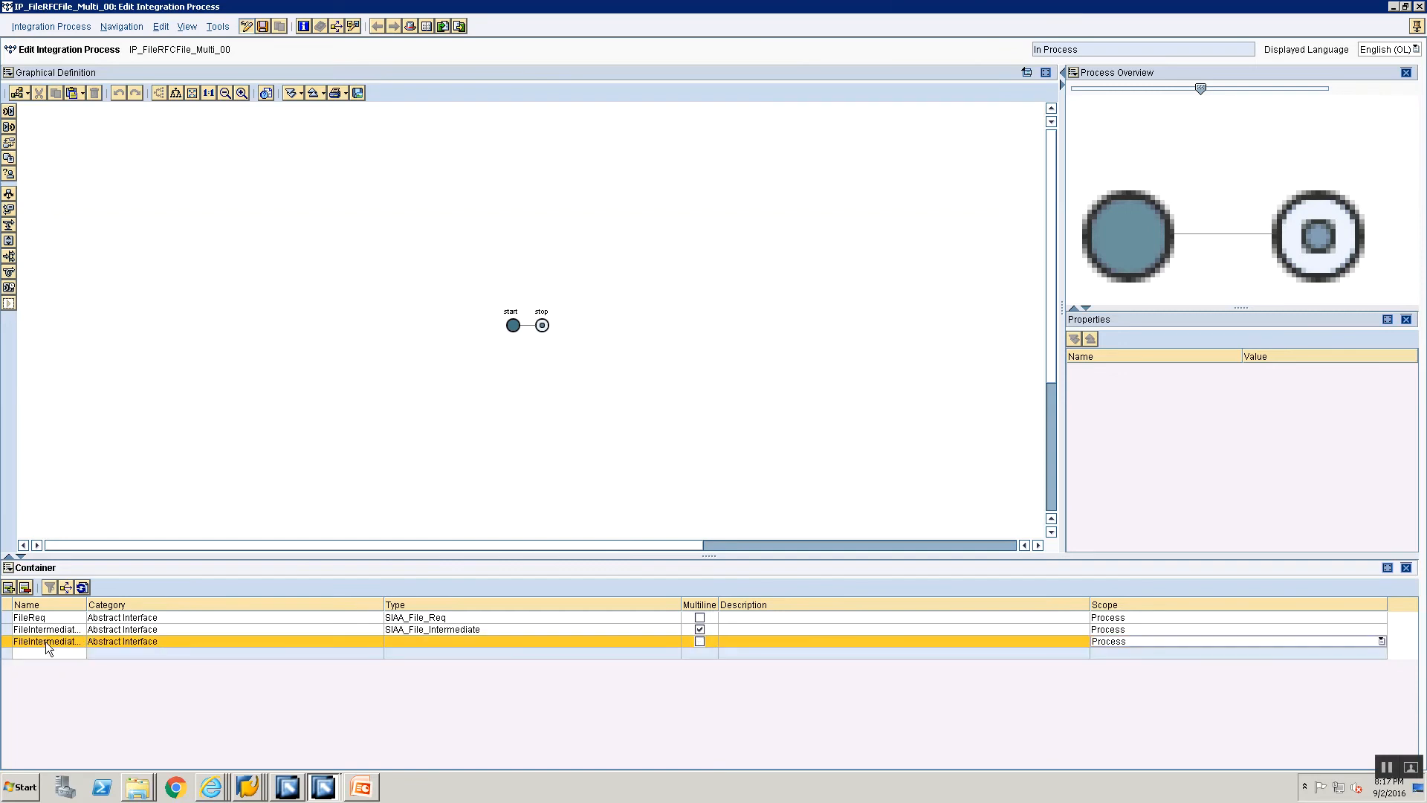
{"action": "left_click", "coordinate": [407, 643]}
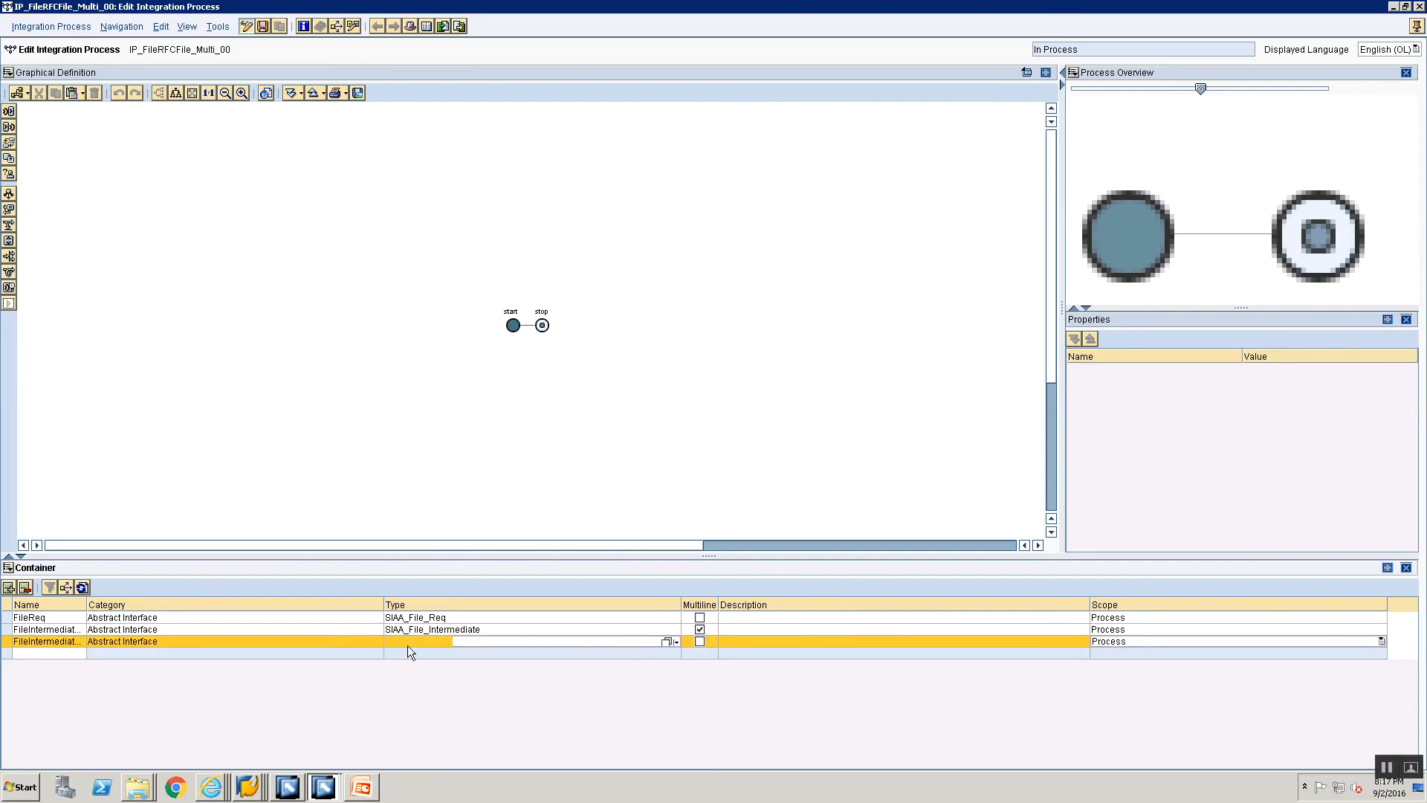
{"action": "left_click", "coordinate": [668, 642]}
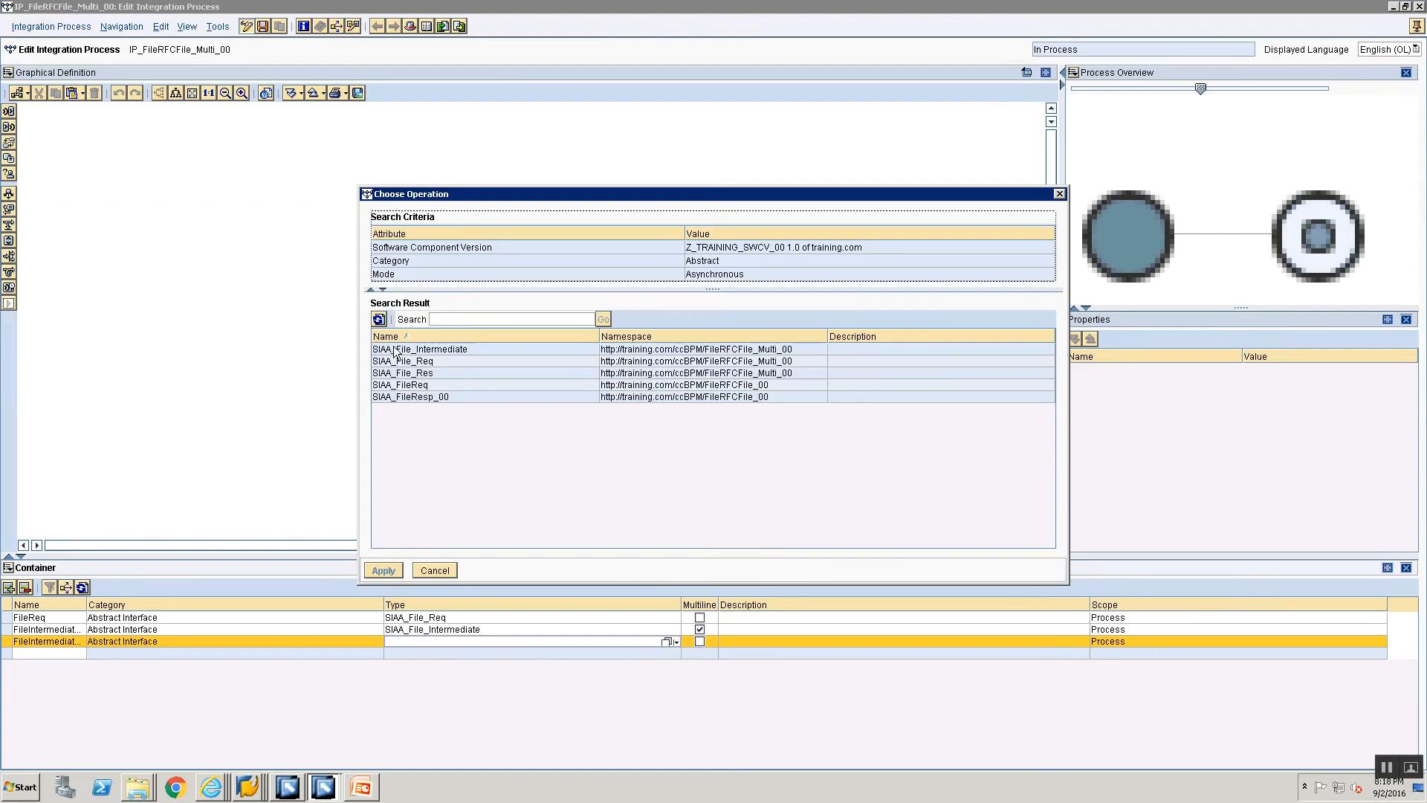
{"action": "double_click", "coordinate": [398, 347]}
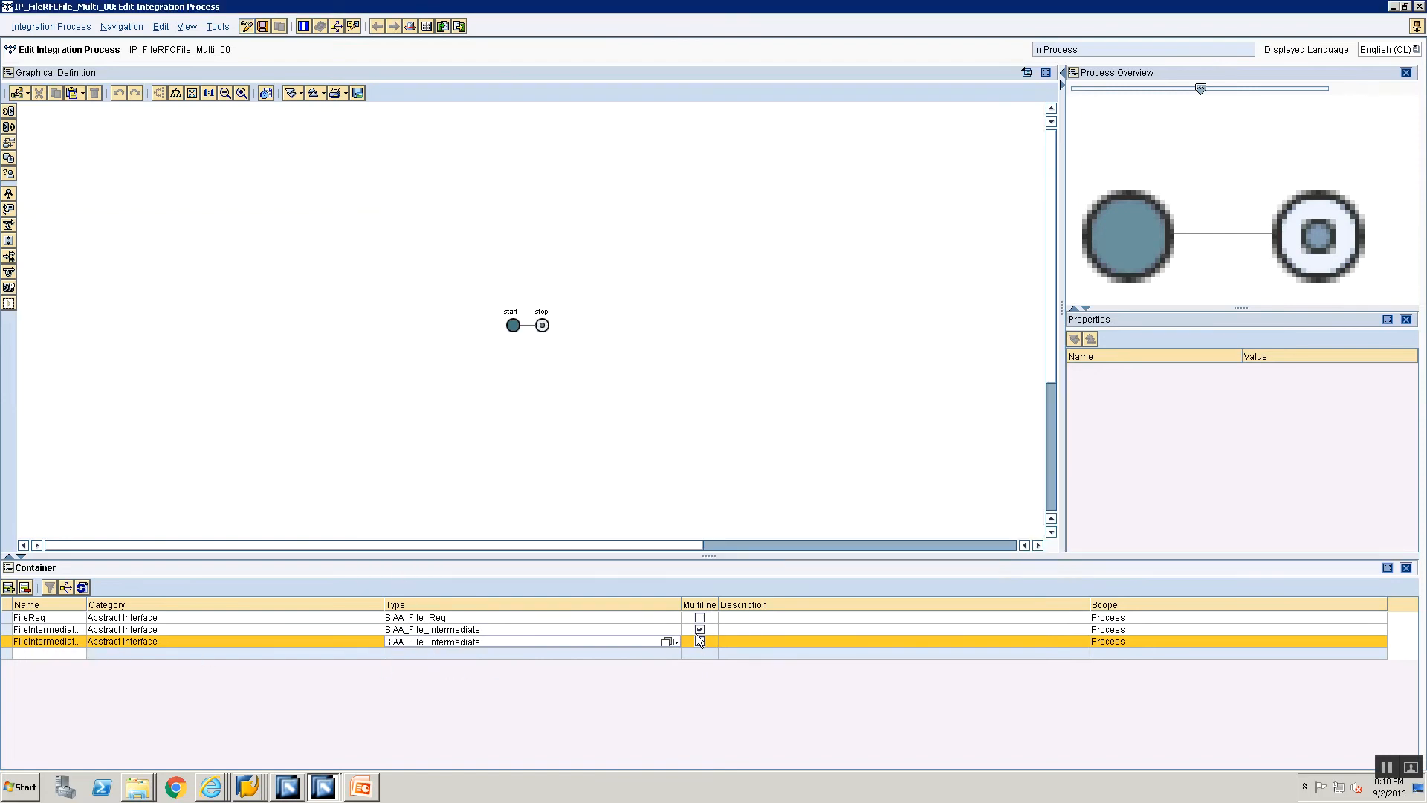
Step: Add the container element FileResp with category Abstract Interface and type SIAA_File_Res
{"action": "left_click", "coordinate": [53, 652]}
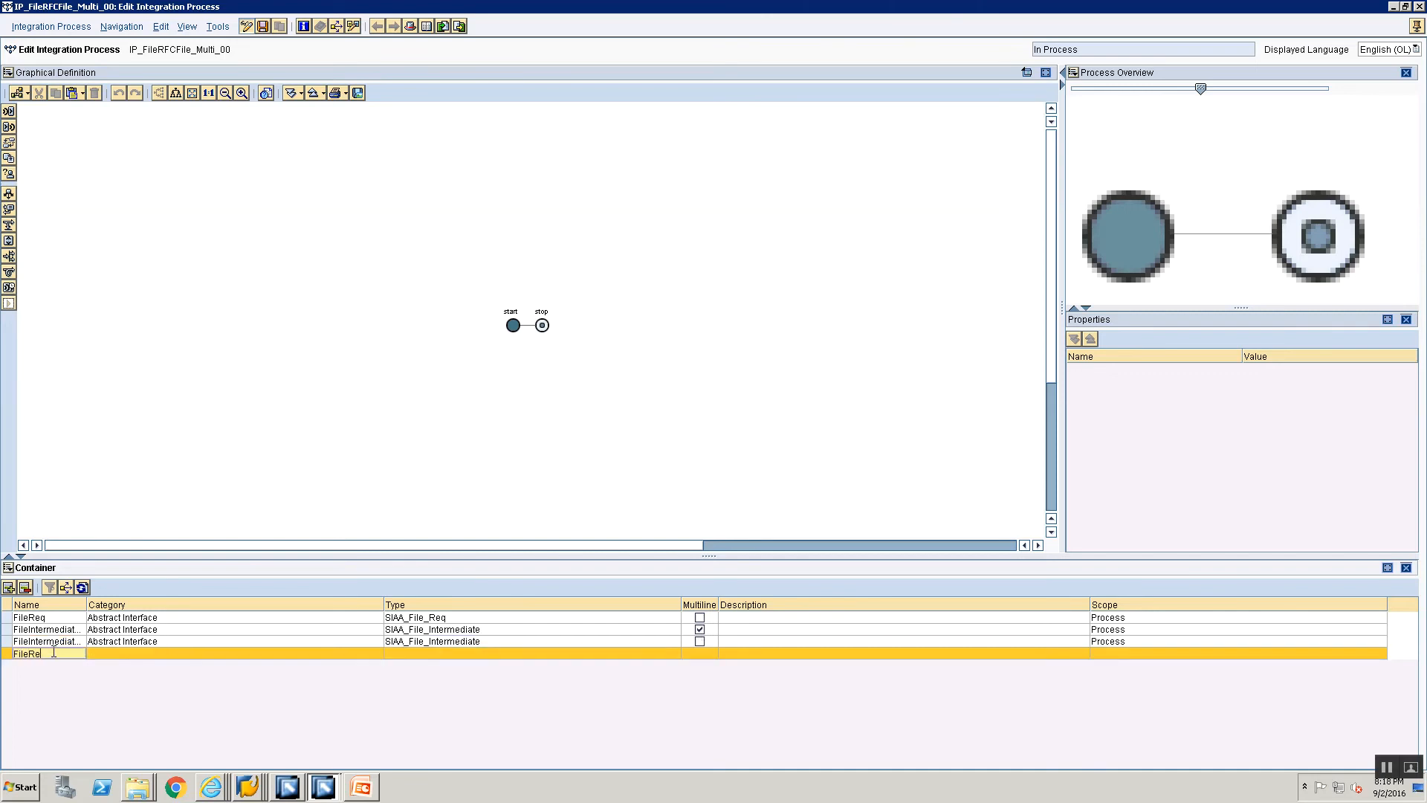
{"action": "left_click", "coordinate": [180, 654]}
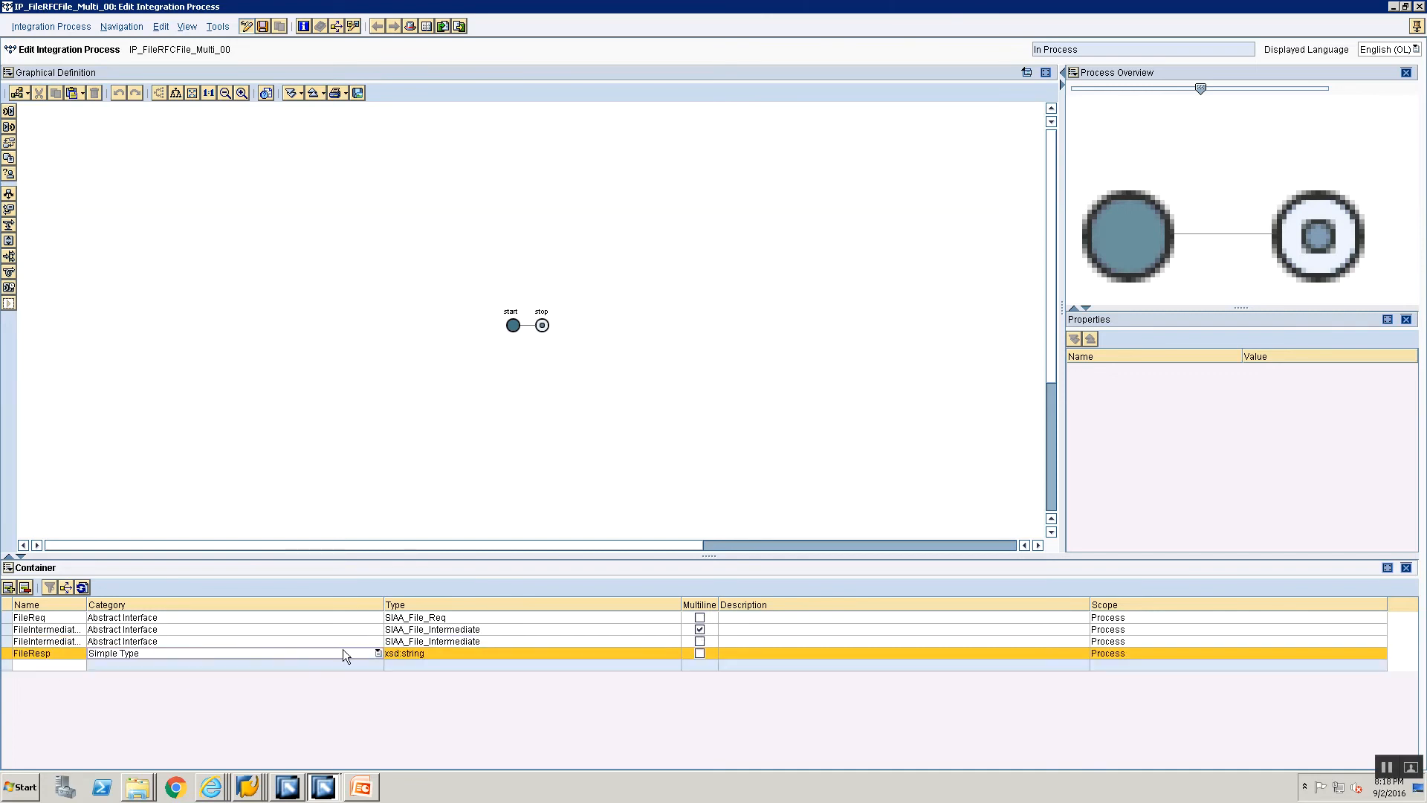
{"action": "left_click", "coordinate": [378, 653]}
{"action": "left_click", "coordinate": [328, 680]}
{"action": "left_click", "coordinate": [451, 653]}
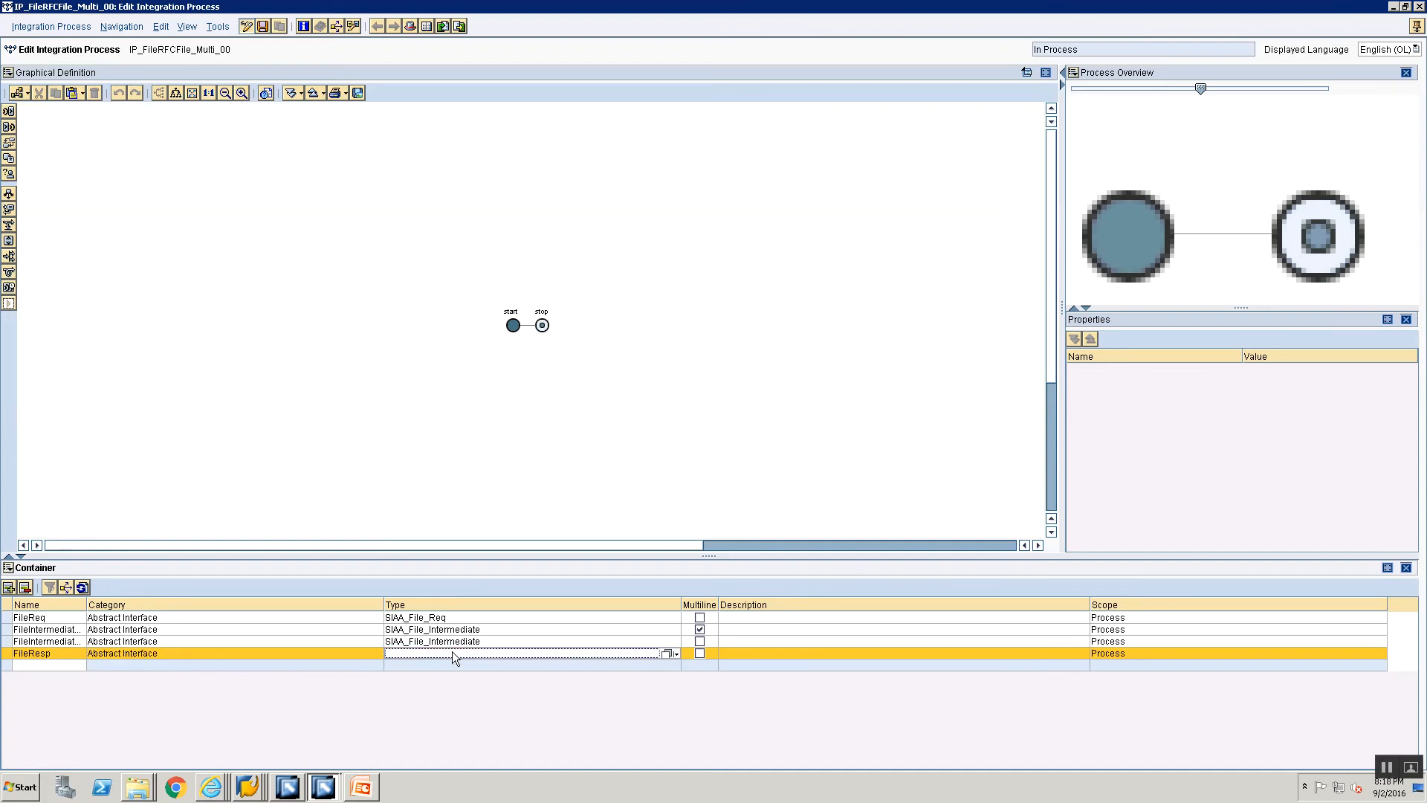
{"action": "left_click", "coordinate": [667, 654]}
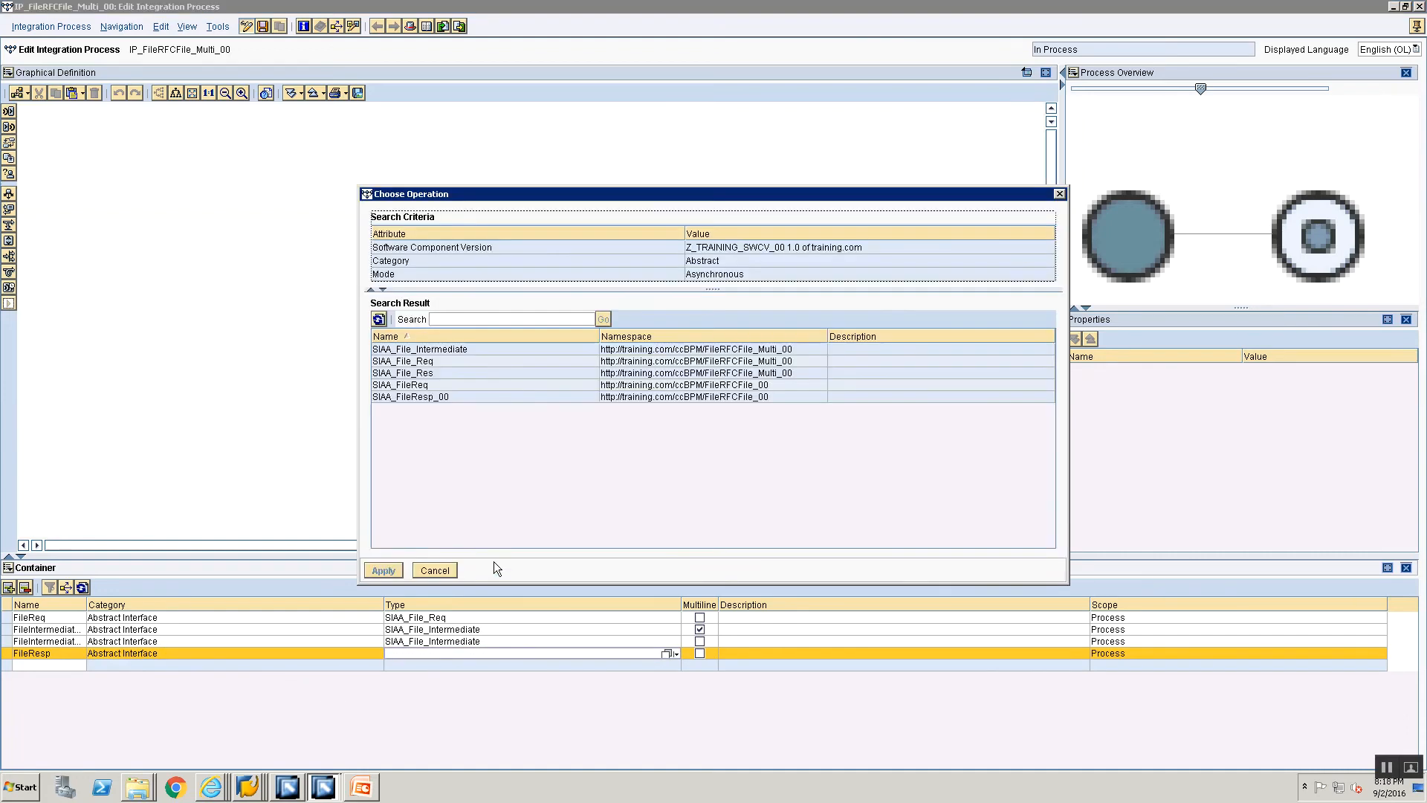
{"action": "left_click", "coordinate": [417, 374]}
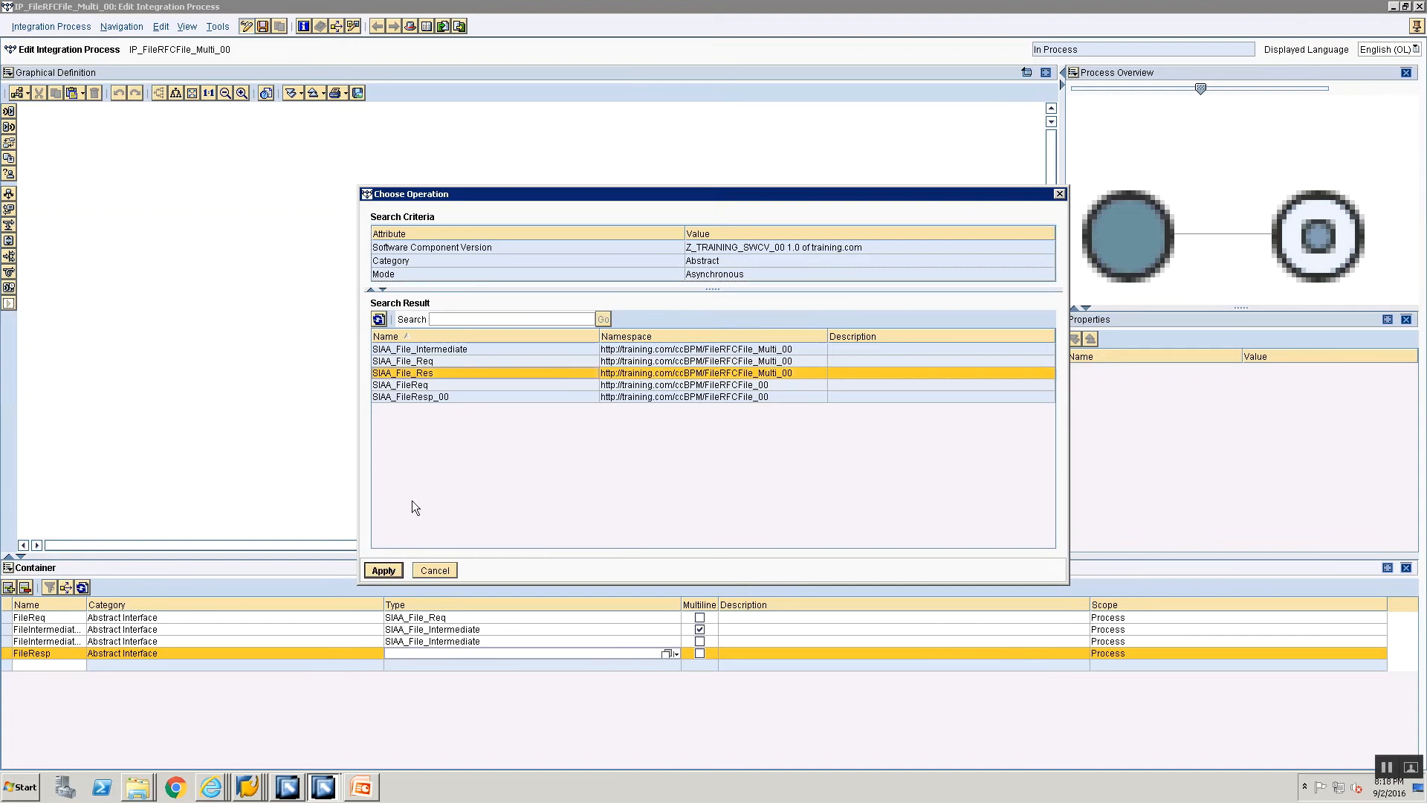
{"action": "left_click", "coordinate": [390, 572]}
Step: Save the integration process and dock its editor back into the main window
{"action": "key", "text": "ctrl+s"}
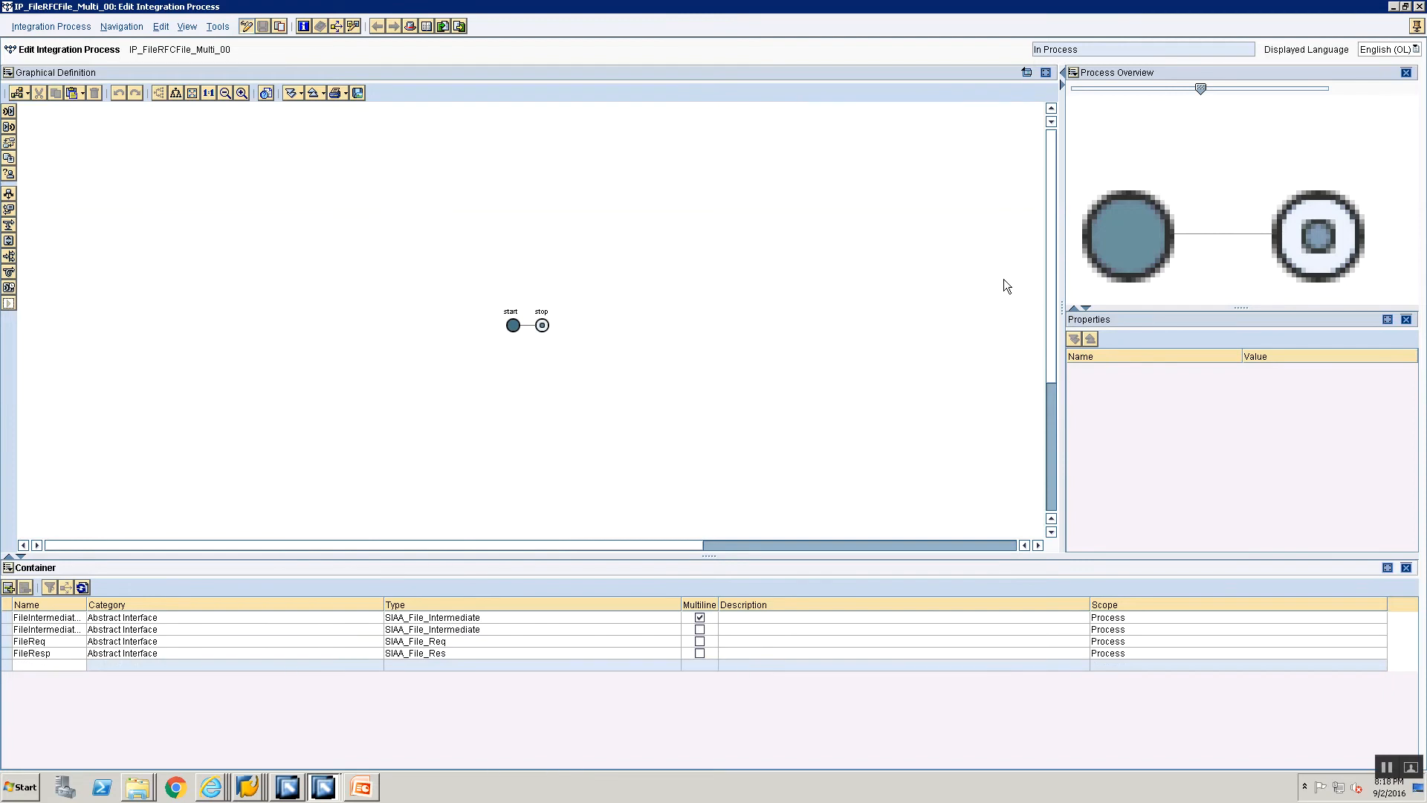
{"action": "left_click", "coordinate": [1412, 26]}
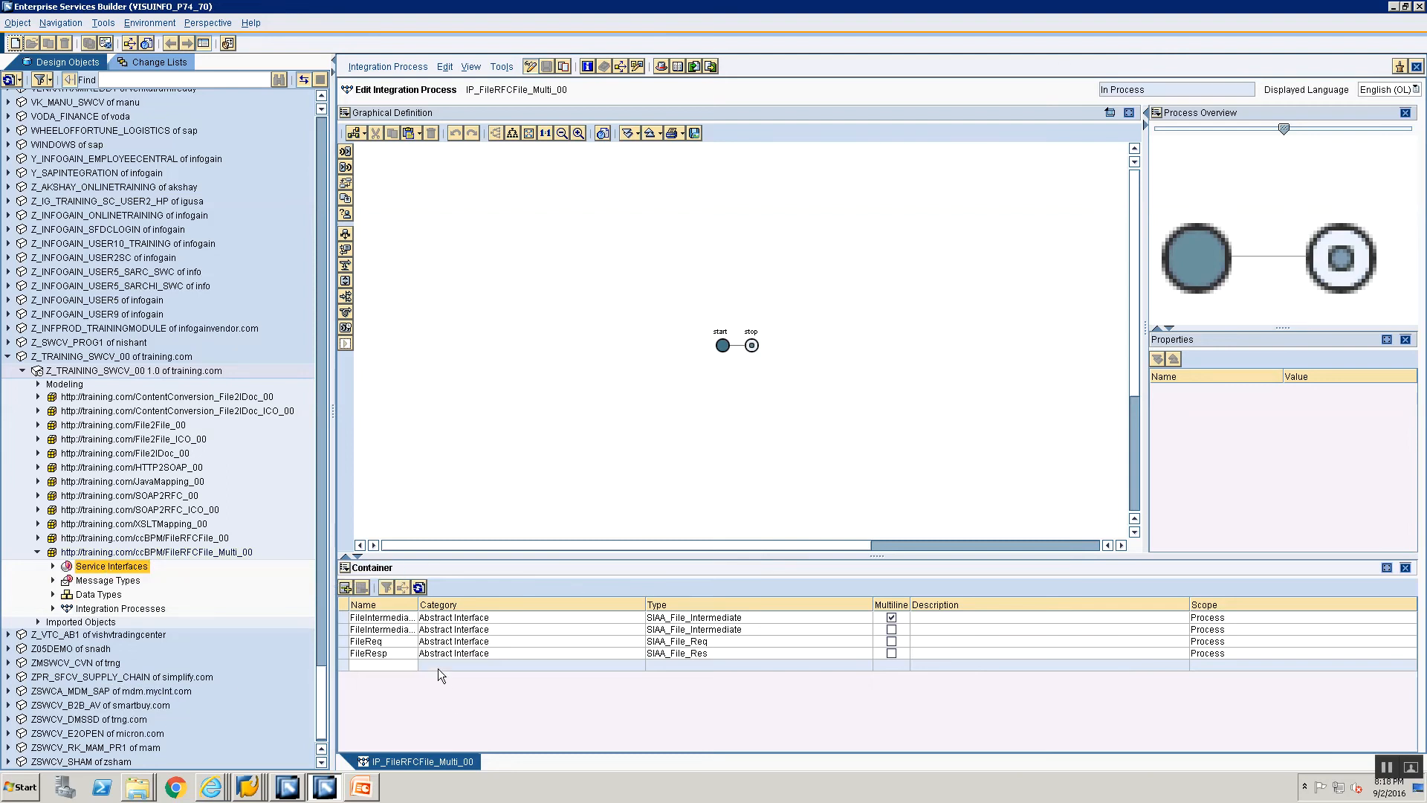
Step: Widen the Name column in the integration process's container element table slightly
{"action": "left_click", "coordinate": [420, 617]}
{"action": "left_click_drag", "start_coordinate": [419, 604], "coordinate": [424, 604]}
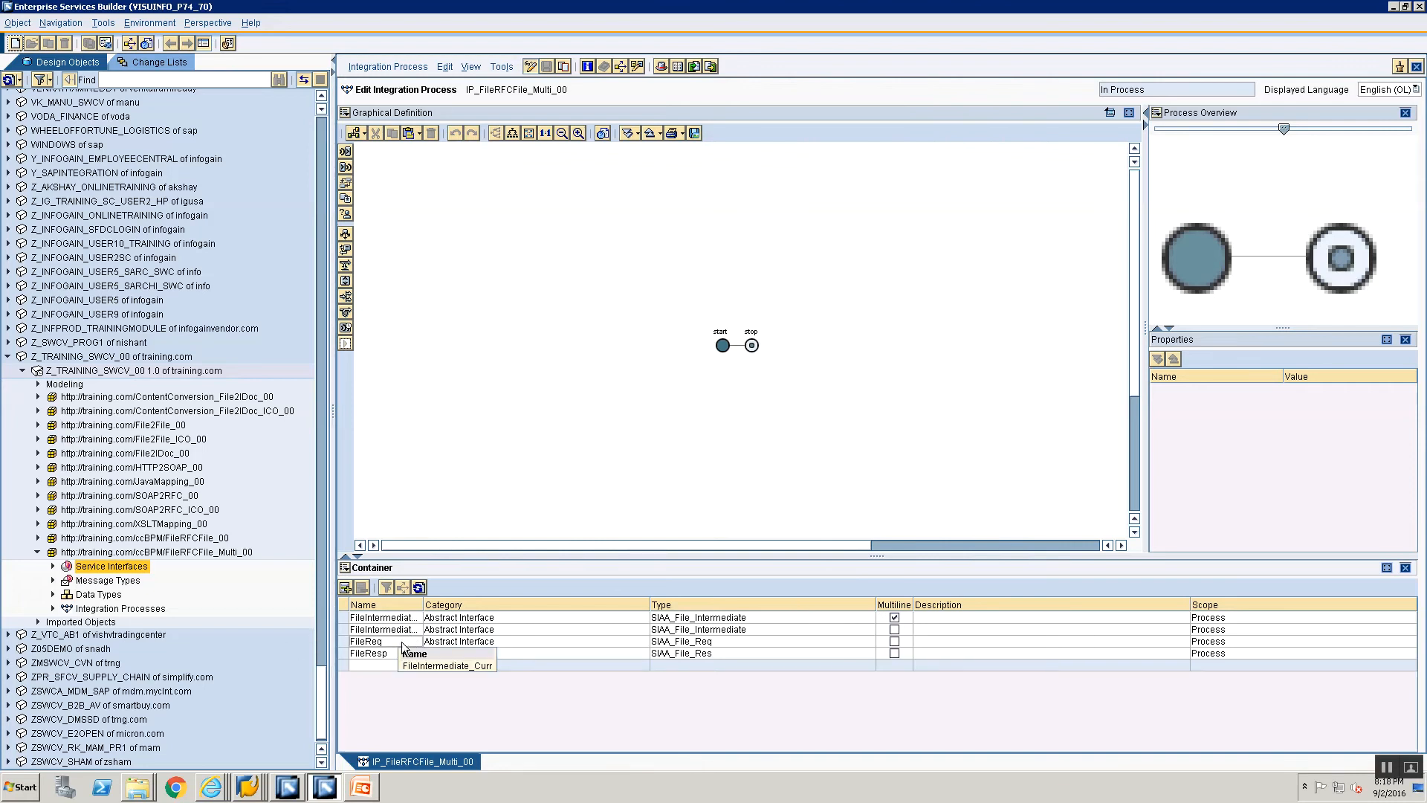
{"action": "right_click", "coordinate": [105, 566]}
{"action": "left_click", "coordinate": [115, 573]}
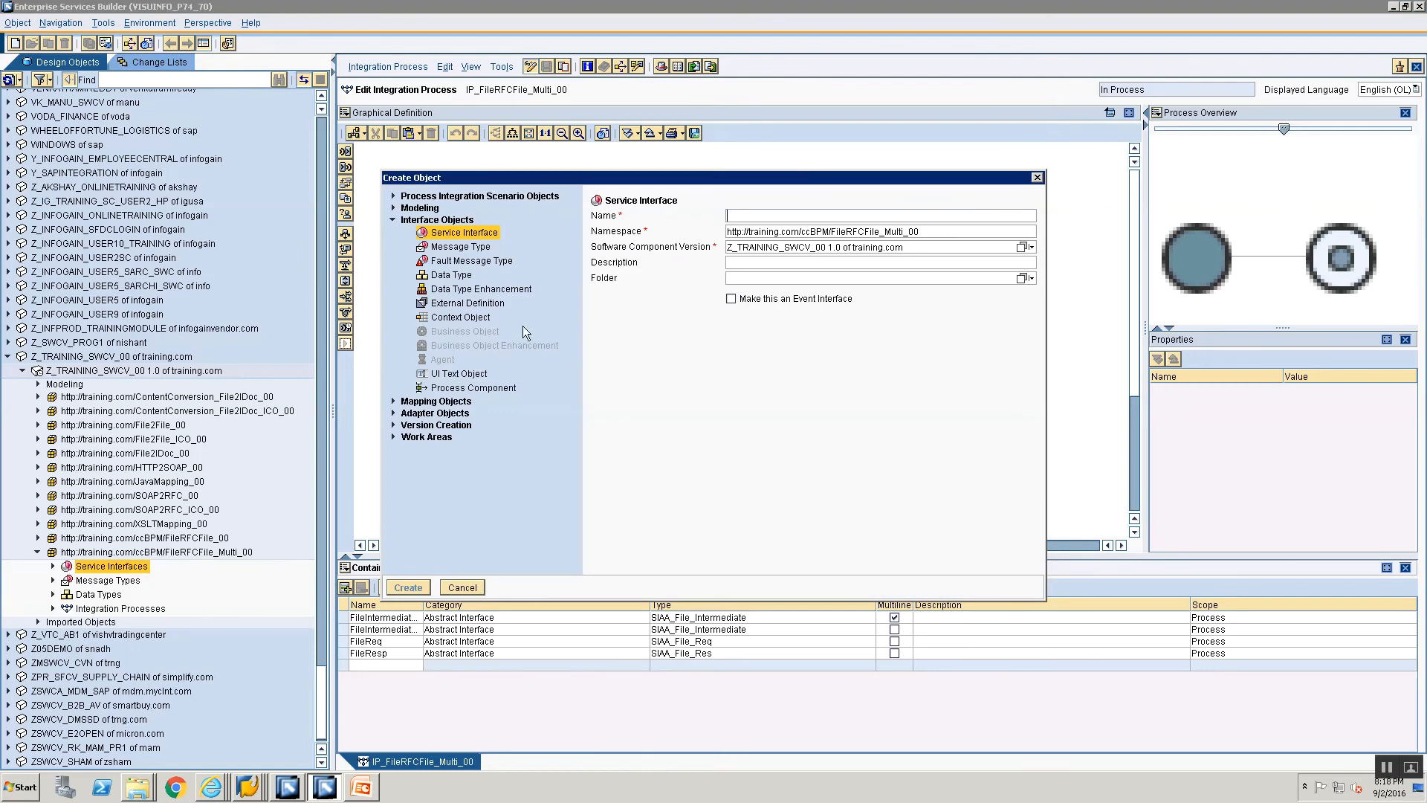
{"action": "left_click", "coordinate": [399, 404]}
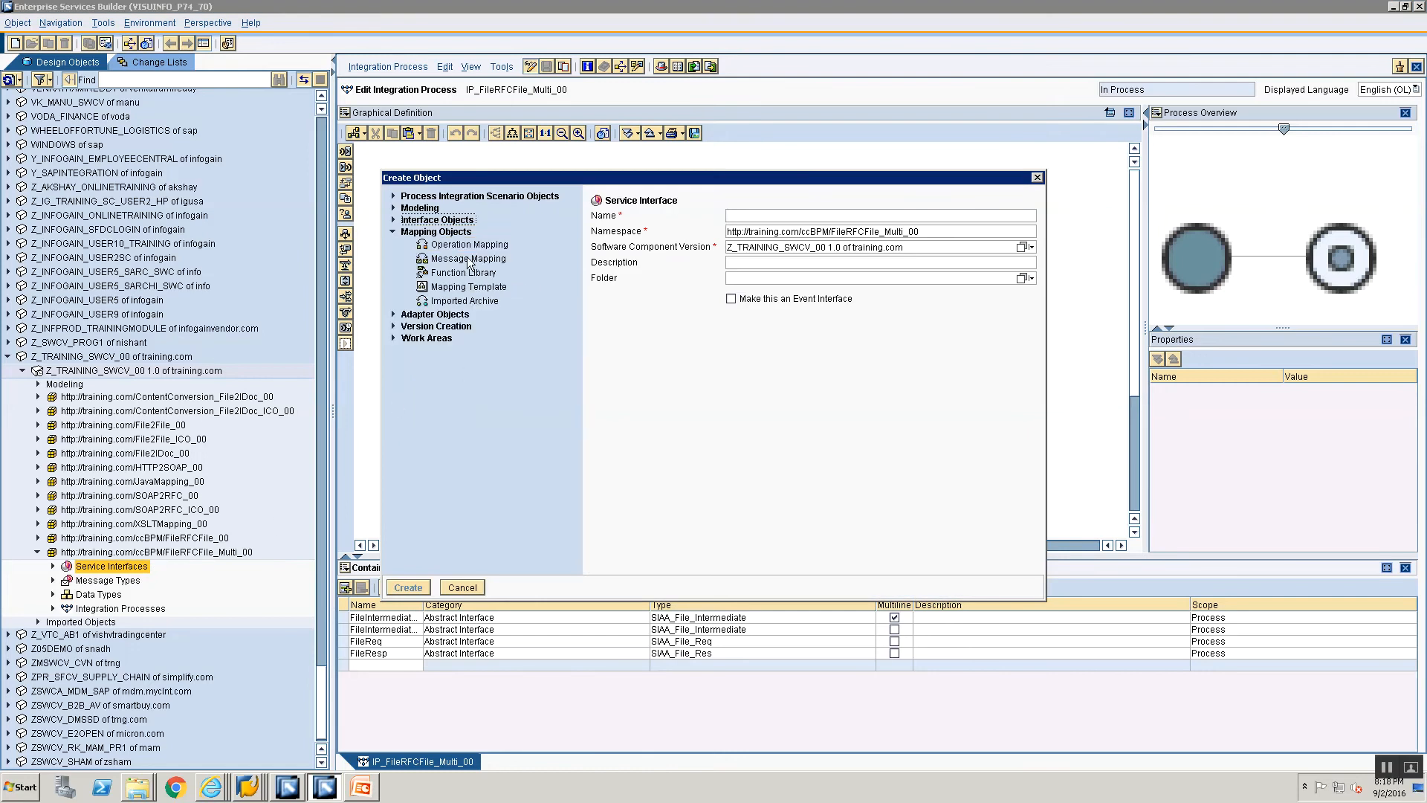
{"action": "left_click", "coordinate": [470, 260]}
{"action": "type", "text": "MM_"}
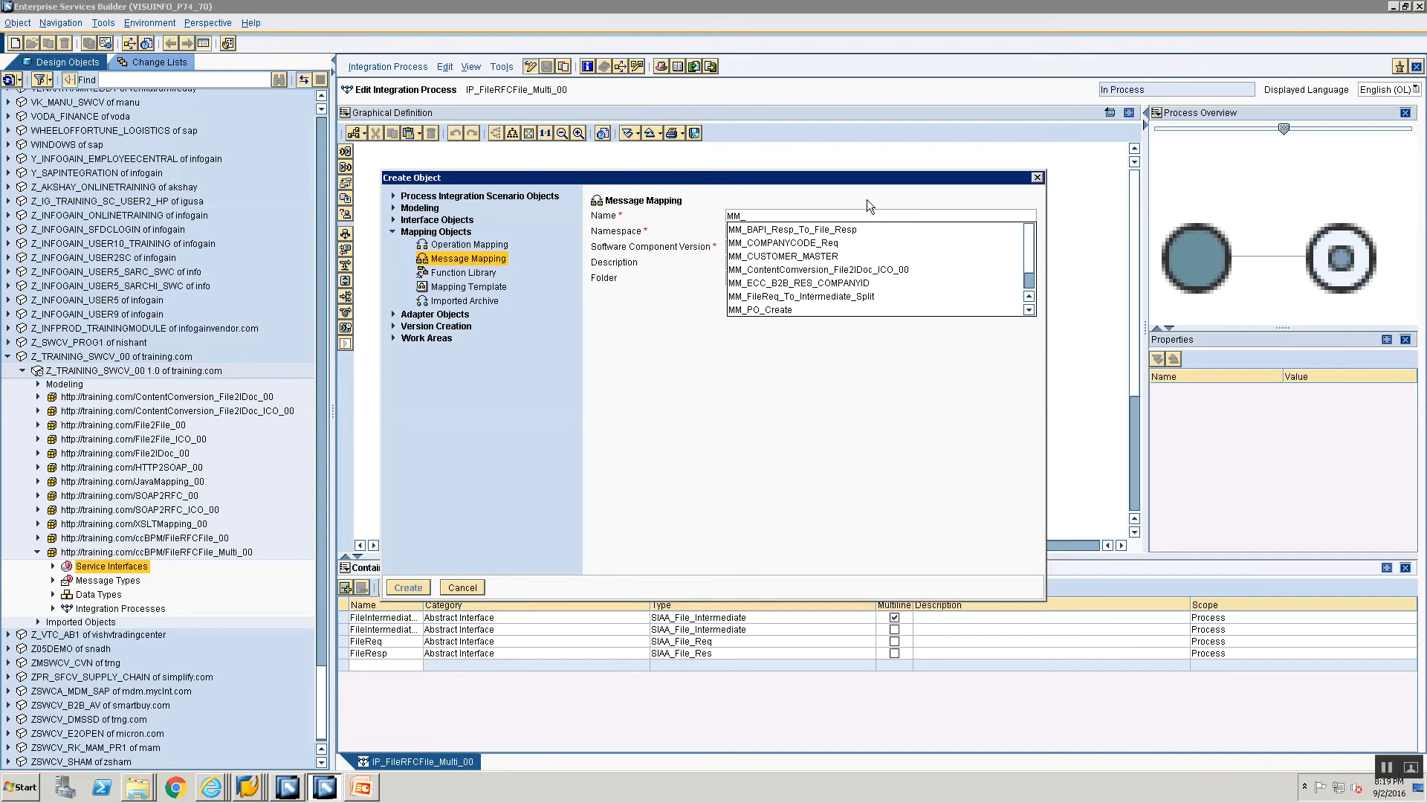
{"action": "type", "text": "FileR"}
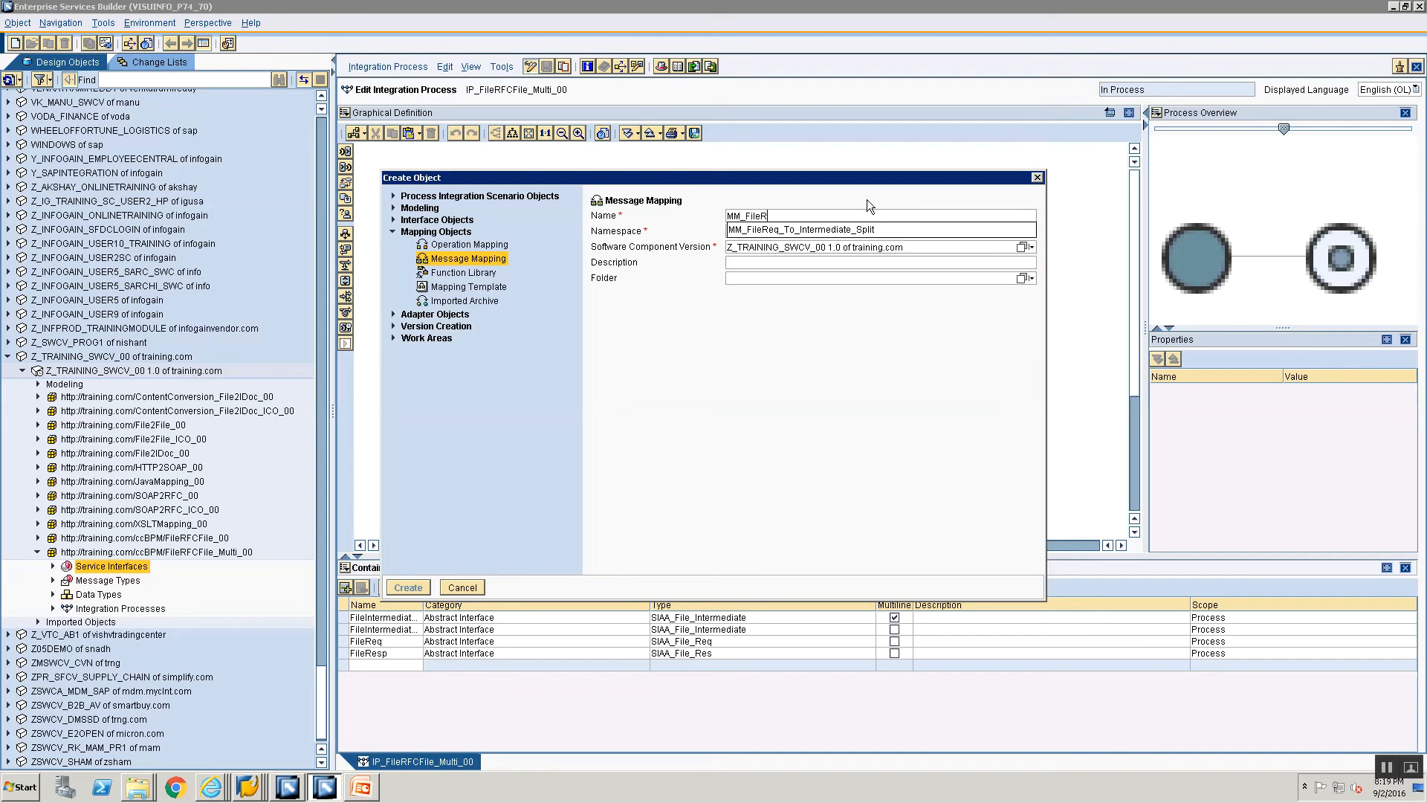
{"action": "type", "text": "eq_To_Intermediate"}
{"action": "key", "text": "BackSpace"}
{"action": "key", "text": "BackSpace"}
{"action": "key", "text": "BackSpace"}
{"action": "key", "text": "BackSpace"}
{"action": "key", "text": "BackSpace"}
{"action": "key", "text": "BackSpace"}
{"action": "key", "text": "BackSpace"}
{"action": "key", "text": "BackSpace"}
{"action": "key", "text": "BackSpace"}
{"action": "key", "text": "BackSpace"}
{"action": "key", "text": "BackSpace"}
{"action": "key", "text": "BackSpace"}
{"action": "type", "text": "_I"}
{"action": "key", "text": "Down"}
{"action": "key", "text": "Return"}
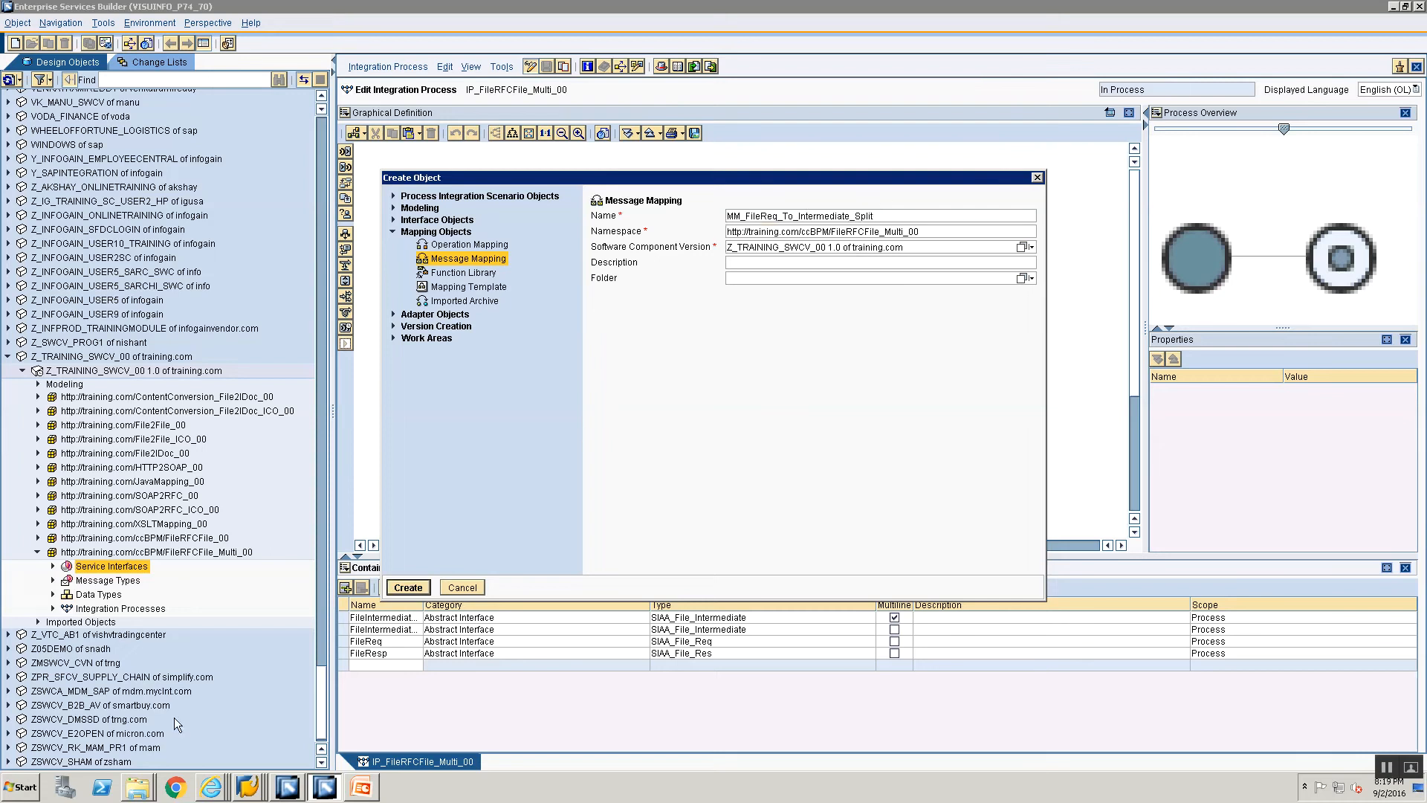
{"action": "left_click", "coordinate": [396, 588]}
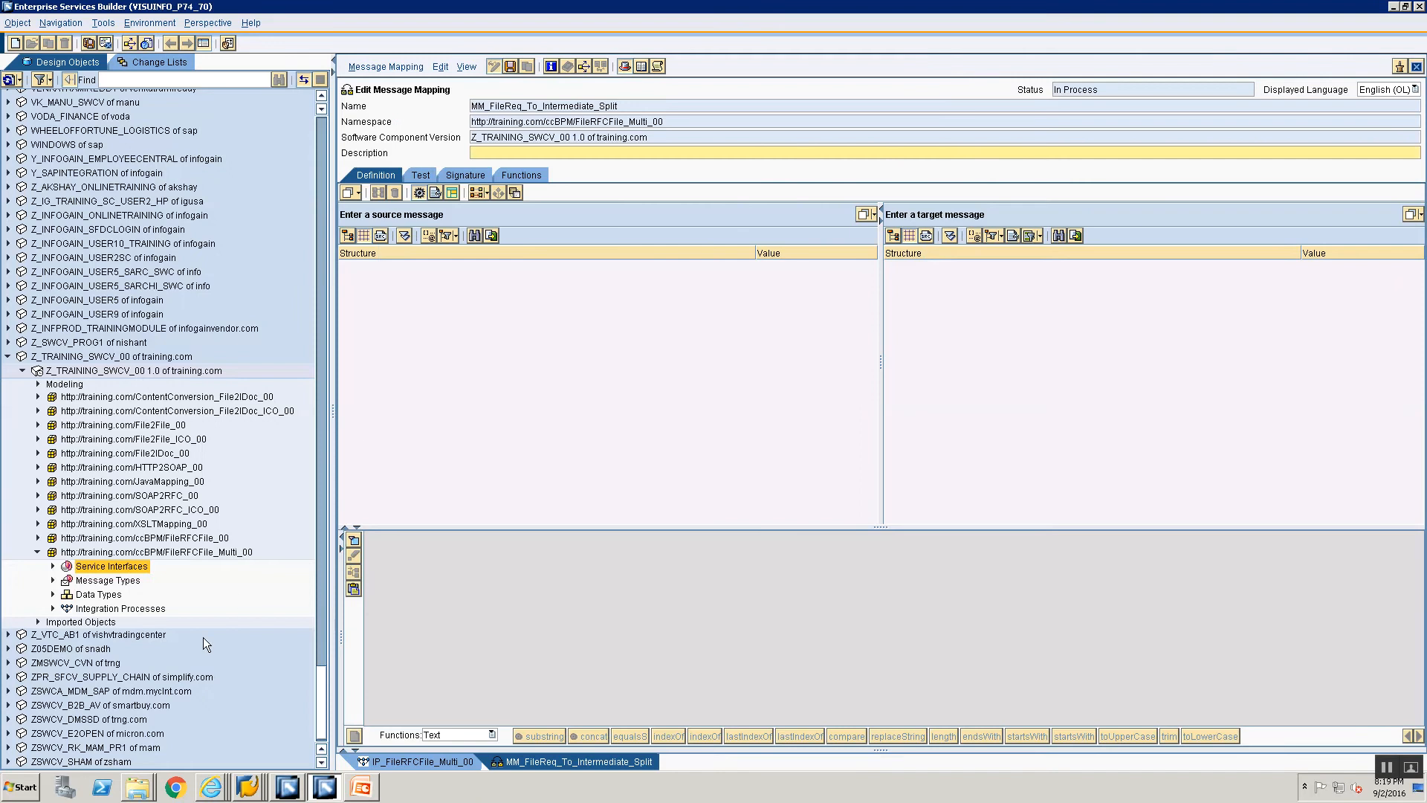
Step: Assign message type MT_FileReq_00 as the mapping's source message and MT_File_Intermediate_00 as its target message
{"action": "left_click", "coordinate": [53, 579]}
{"action": "left_click", "coordinate": [83, 606]}
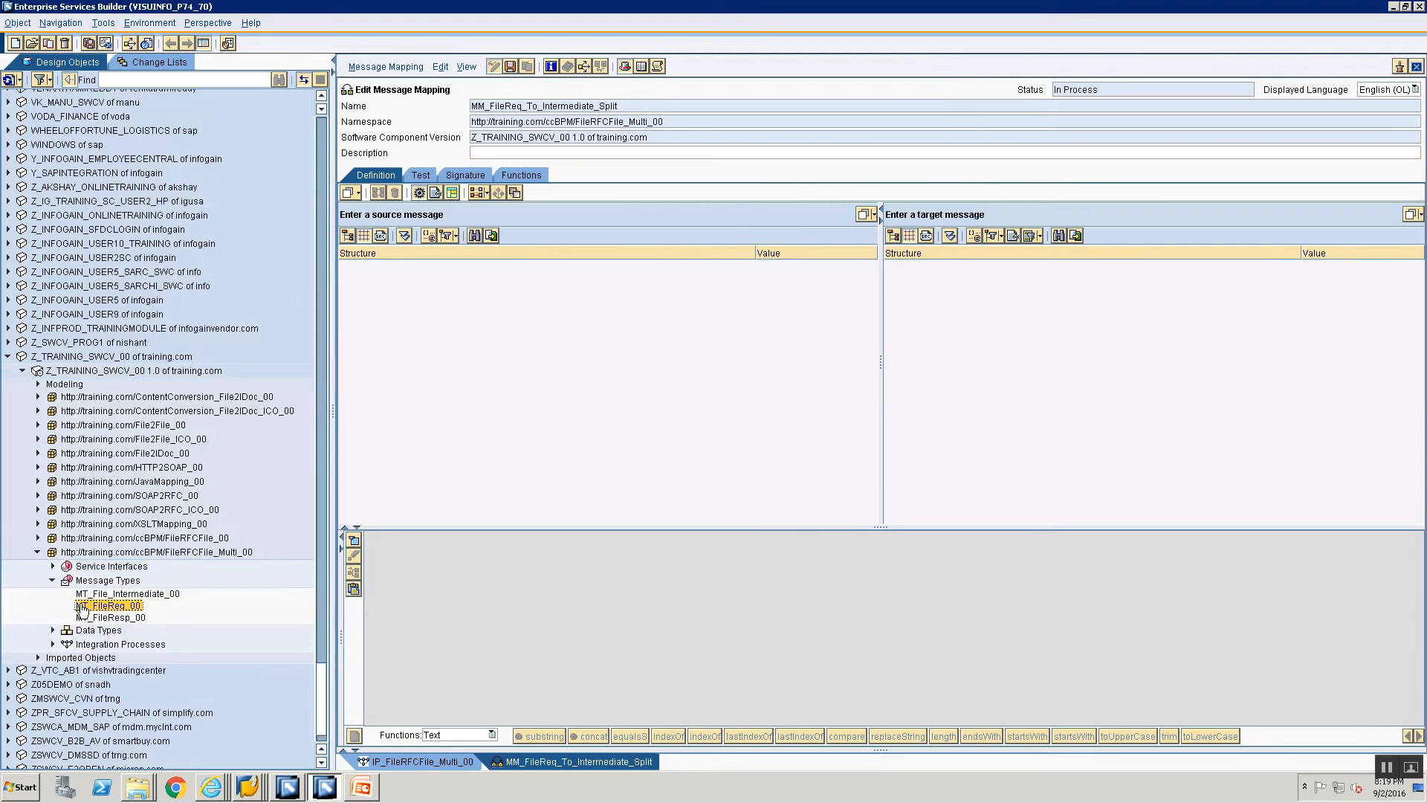
{"action": "left_click_drag", "start_coordinate": [83, 606], "coordinate": [537, 214]}
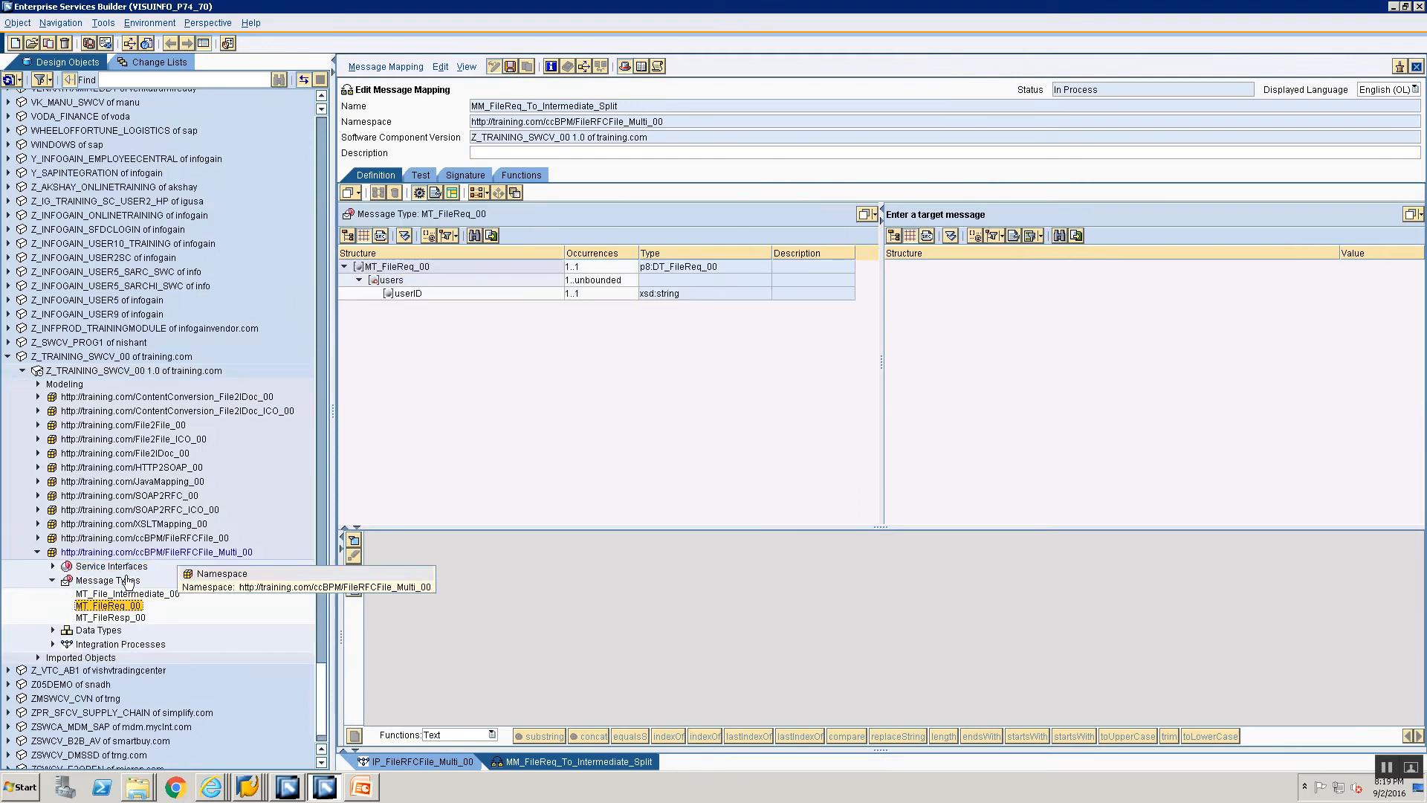
{"action": "left_click", "coordinate": [100, 595]}
{"action": "left_click_drag", "start_coordinate": [101, 597], "coordinate": [962, 211]}
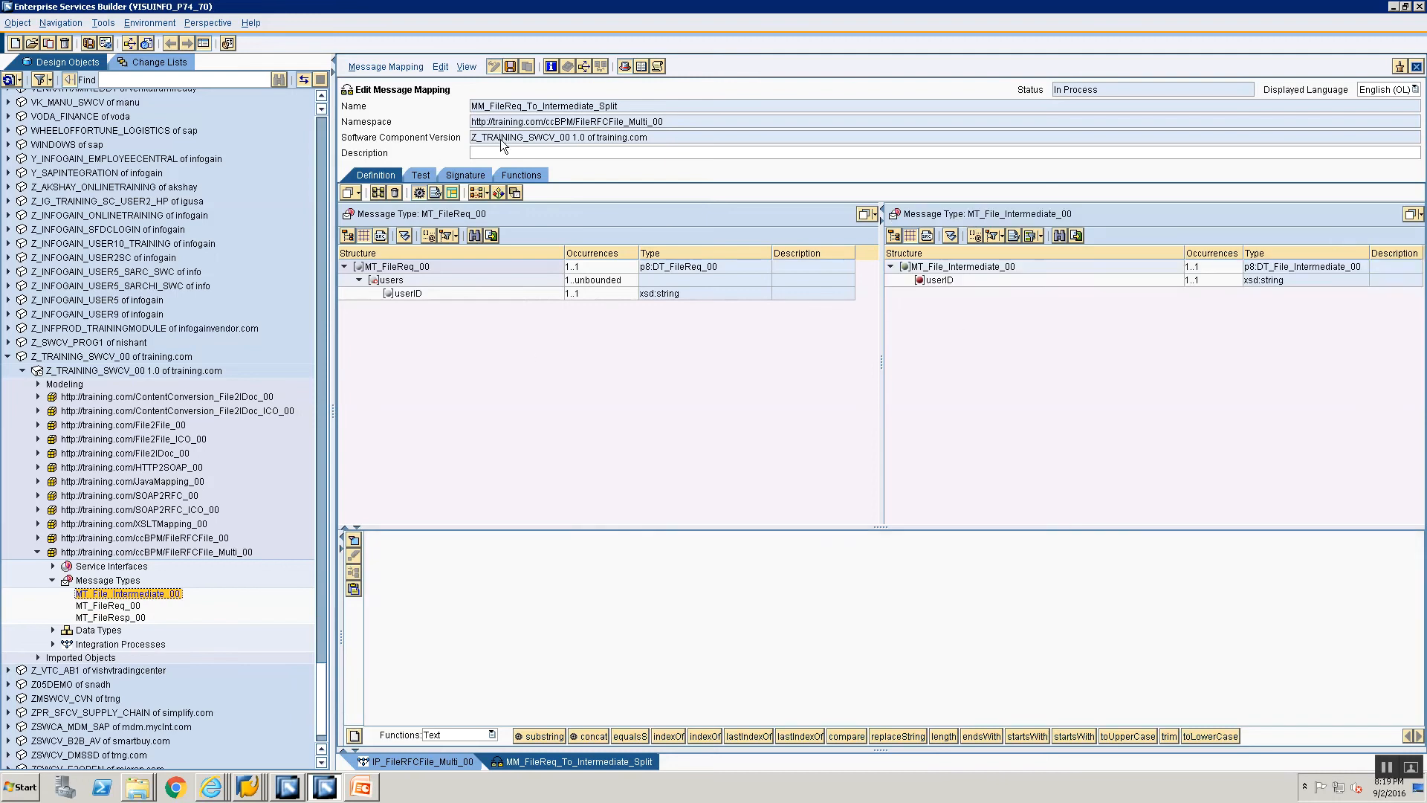
Step: Set the occurrence of target message MT_File_Intermediate_00 to 0..unbounded in the mapping's signature
{"action": "left_click", "coordinate": [449, 177]}
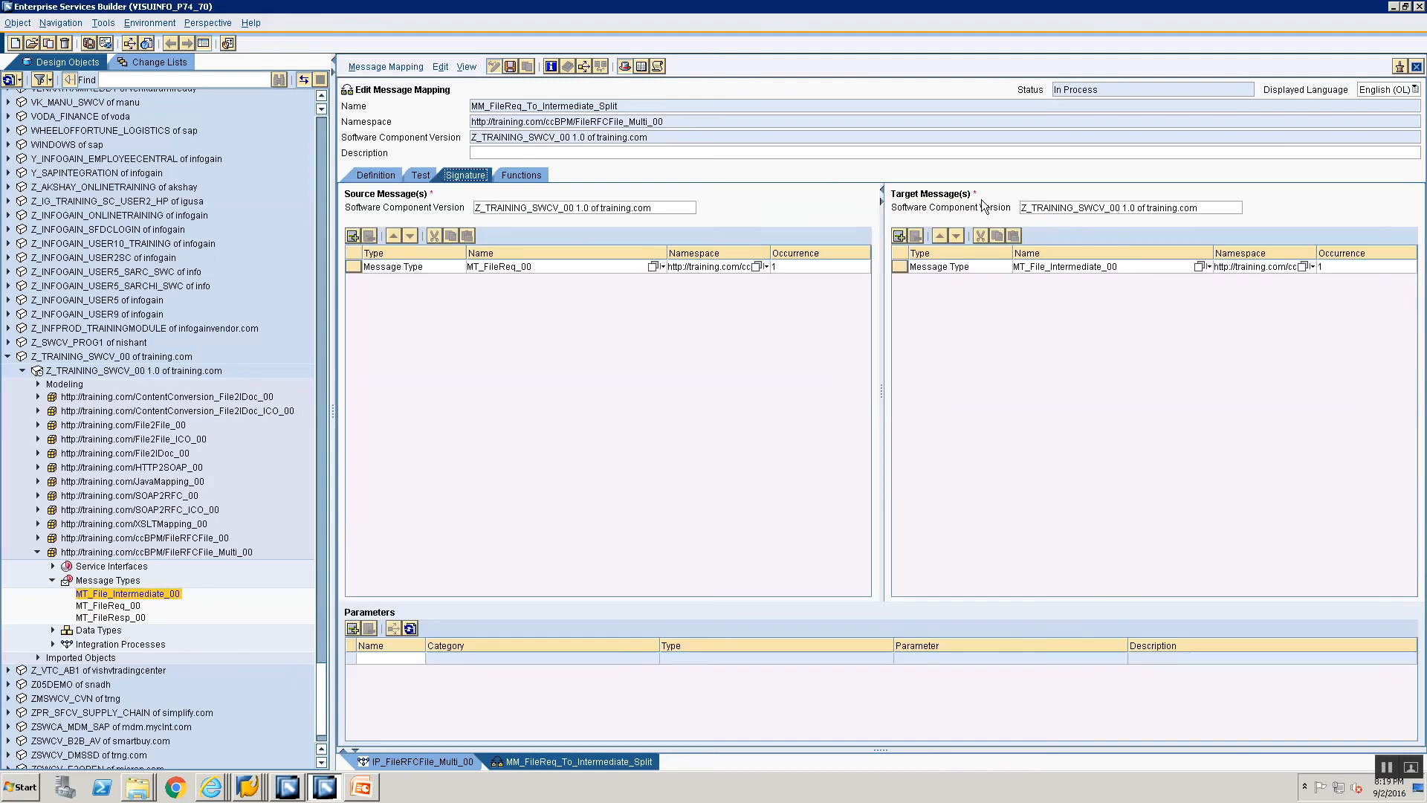
{"action": "left_click", "coordinate": [1338, 268]}
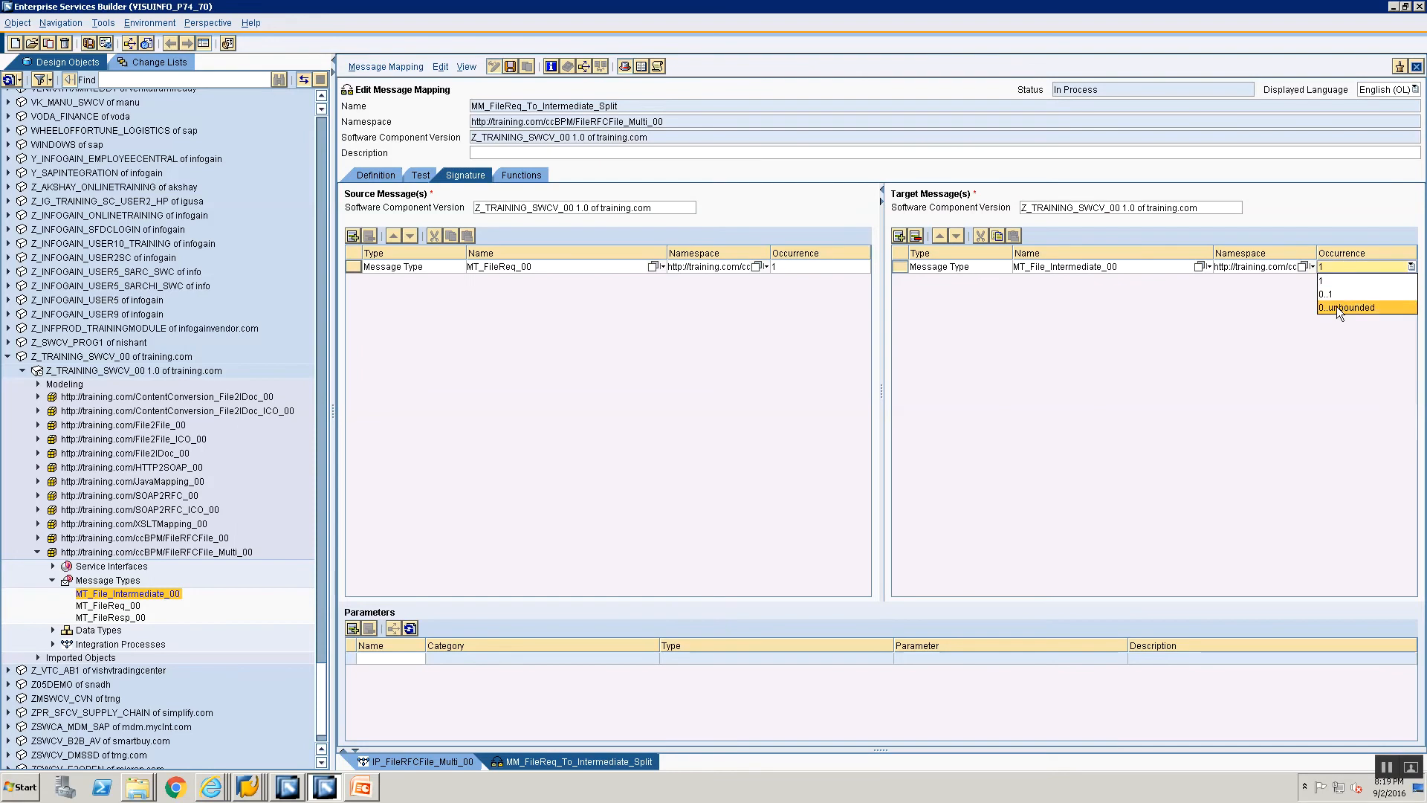
{"action": "left_click", "coordinate": [1337, 306]}
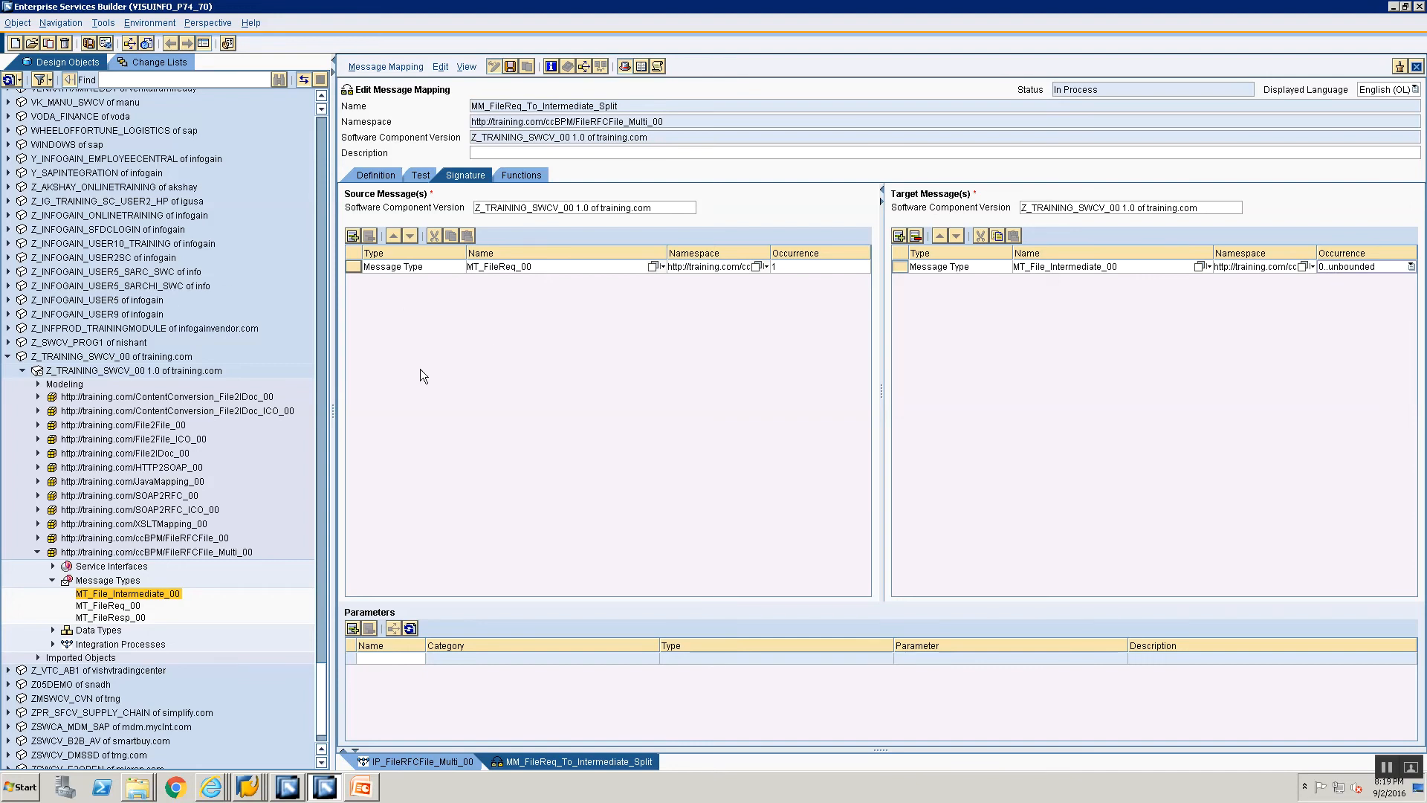
Step: Map source users to target MT_File_Intermediate_00 and userID to userID in the mapping definition, and save the mapping
{"action": "left_click", "coordinate": [376, 175]}
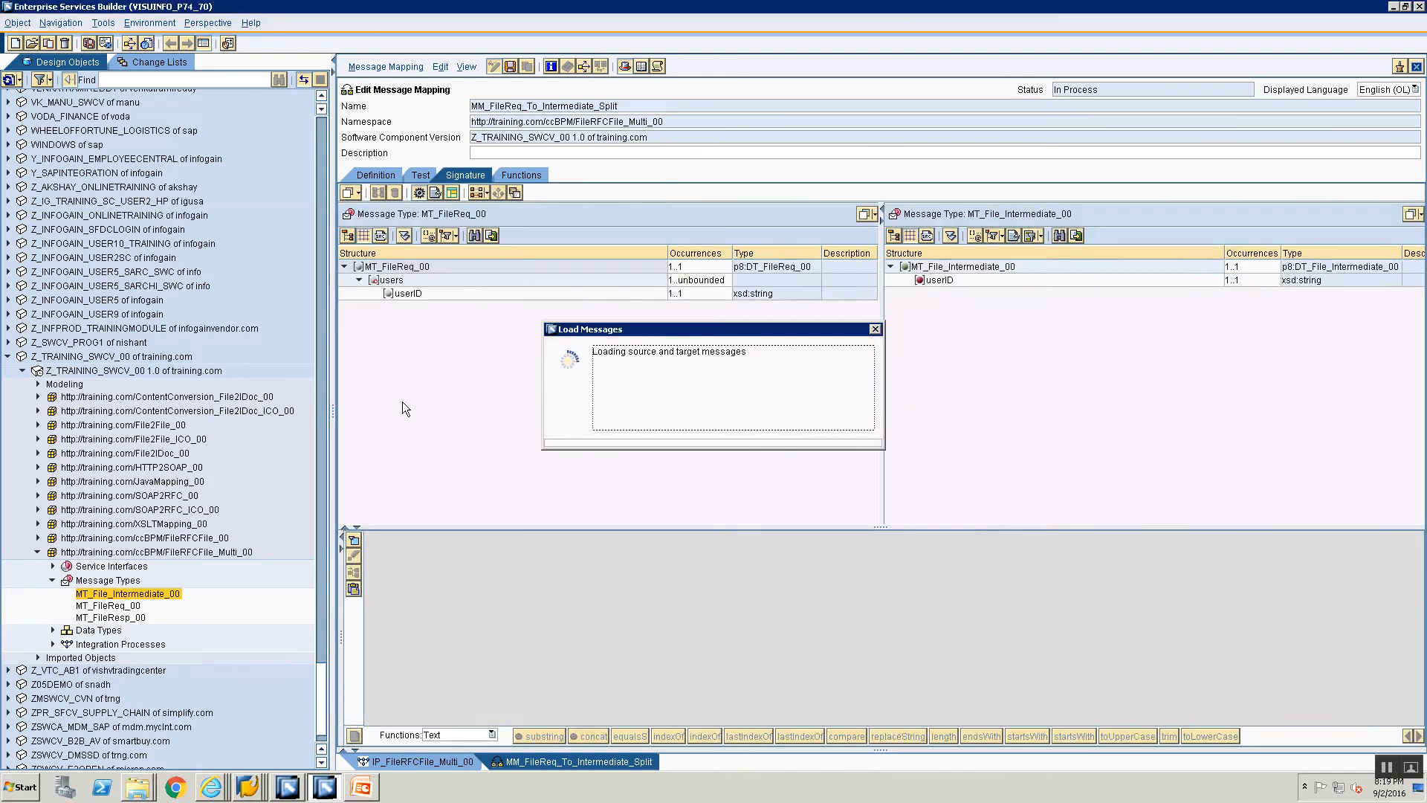
{"action": "left_click", "coordinate": [429, 318]}
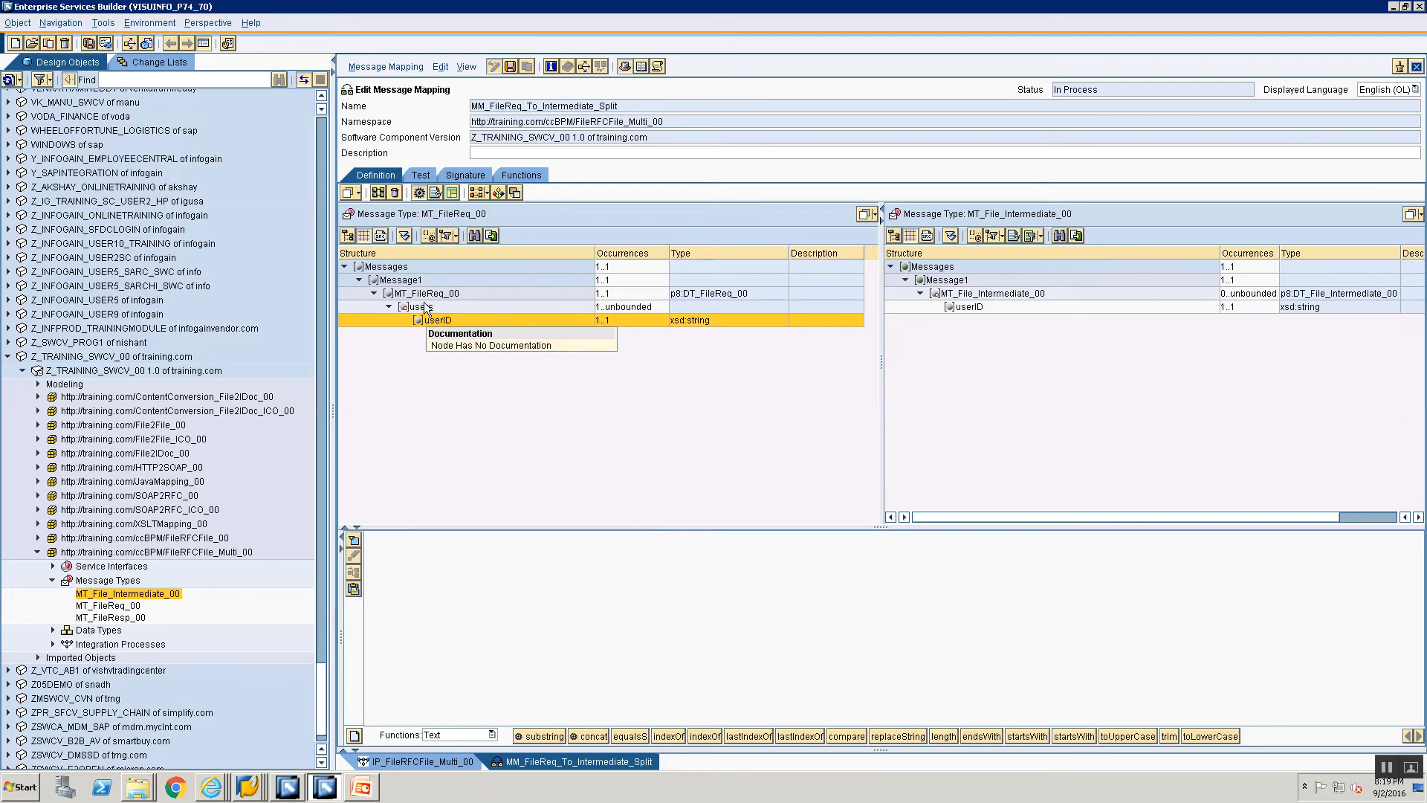
{"action": "left_click", "coordinate": [425, 307]}
{"action": "left_click_drag", "start_coordinate": [438, 301], "coordinate": [1004, 293]}
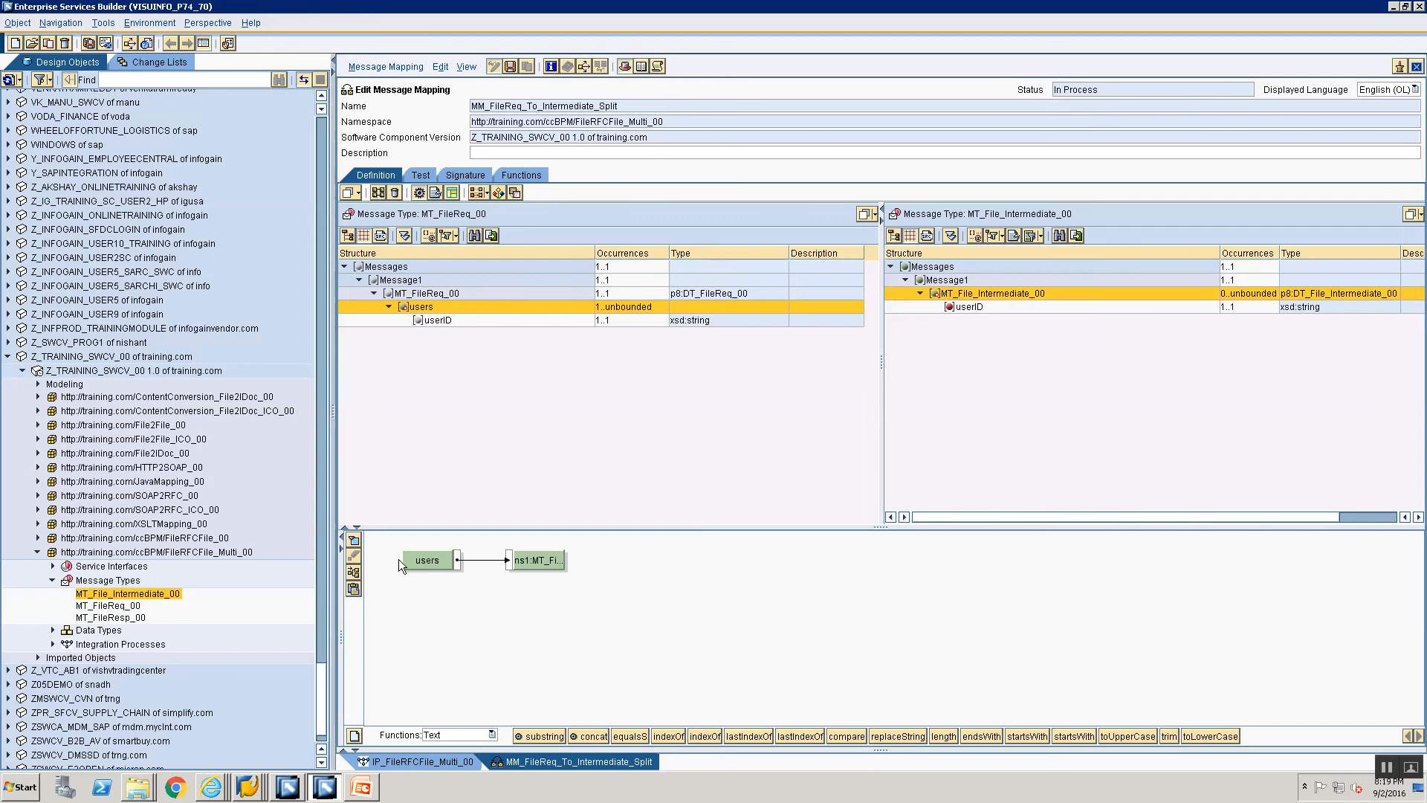
{"action": "left_click", "coordinate": [421, 555]}
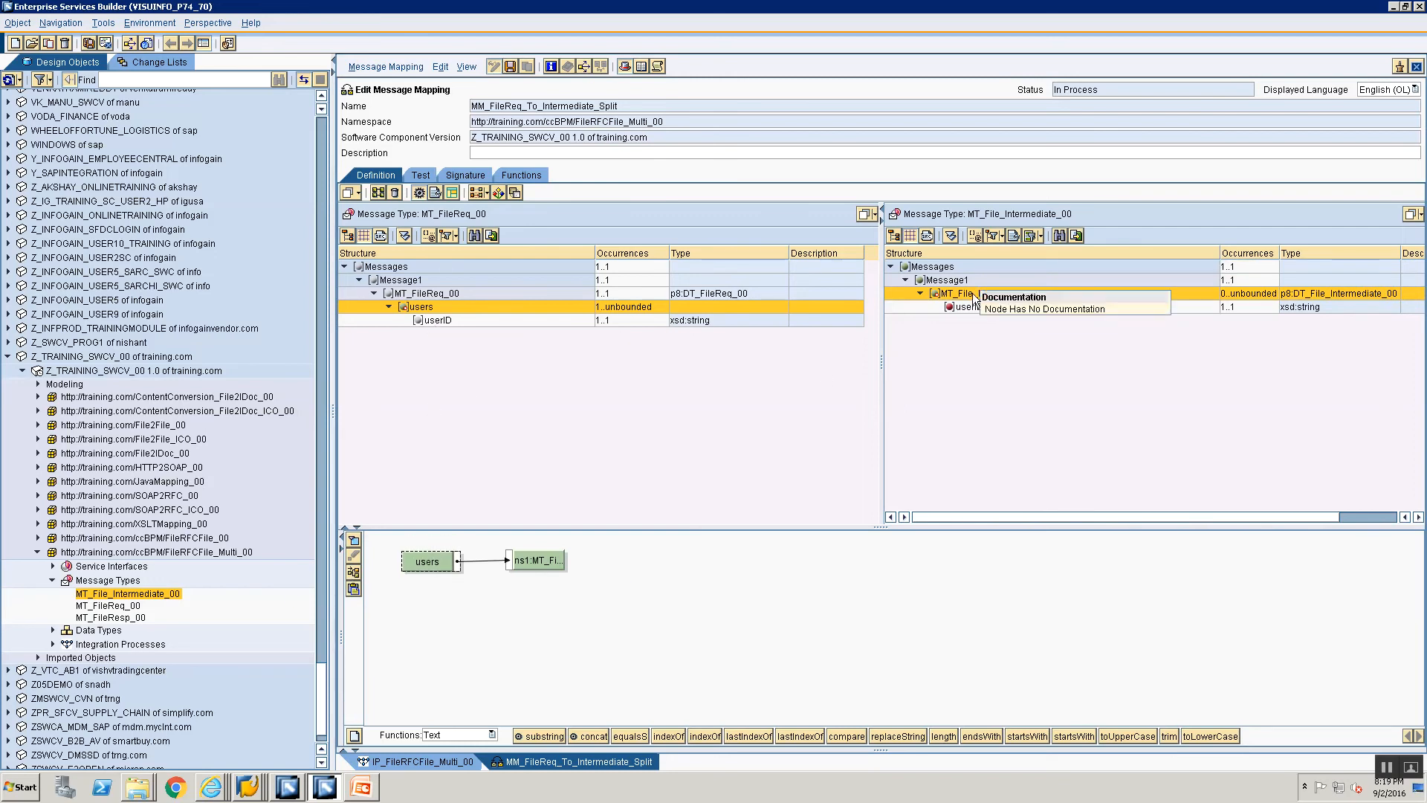
{"action": "left_click_drag", "start_coordinate": [420, 321], "coordinate": [944, 306]}
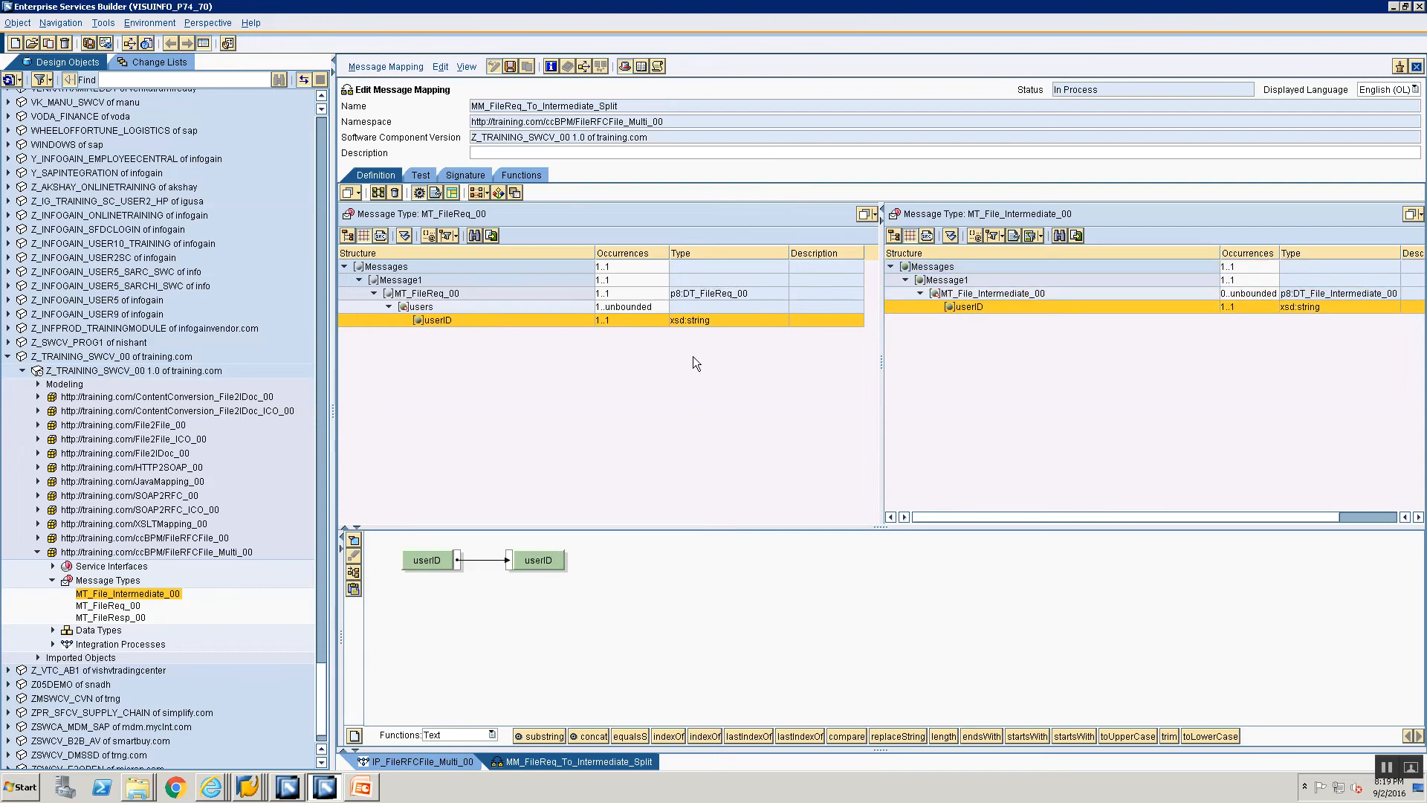
{"action": "key", "text": "ctrl+s"}
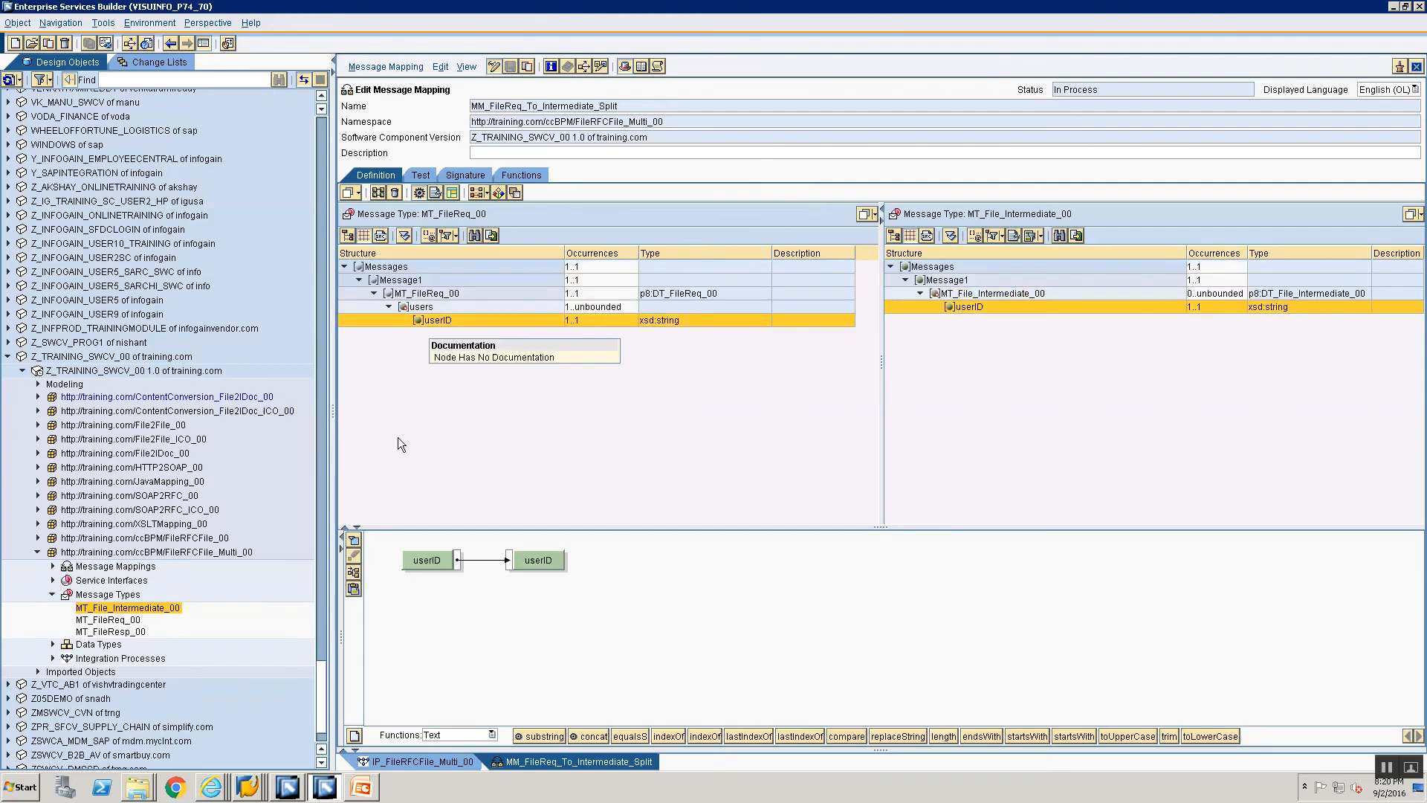
{"action": "left_click", "coordinate": [417, 306]}
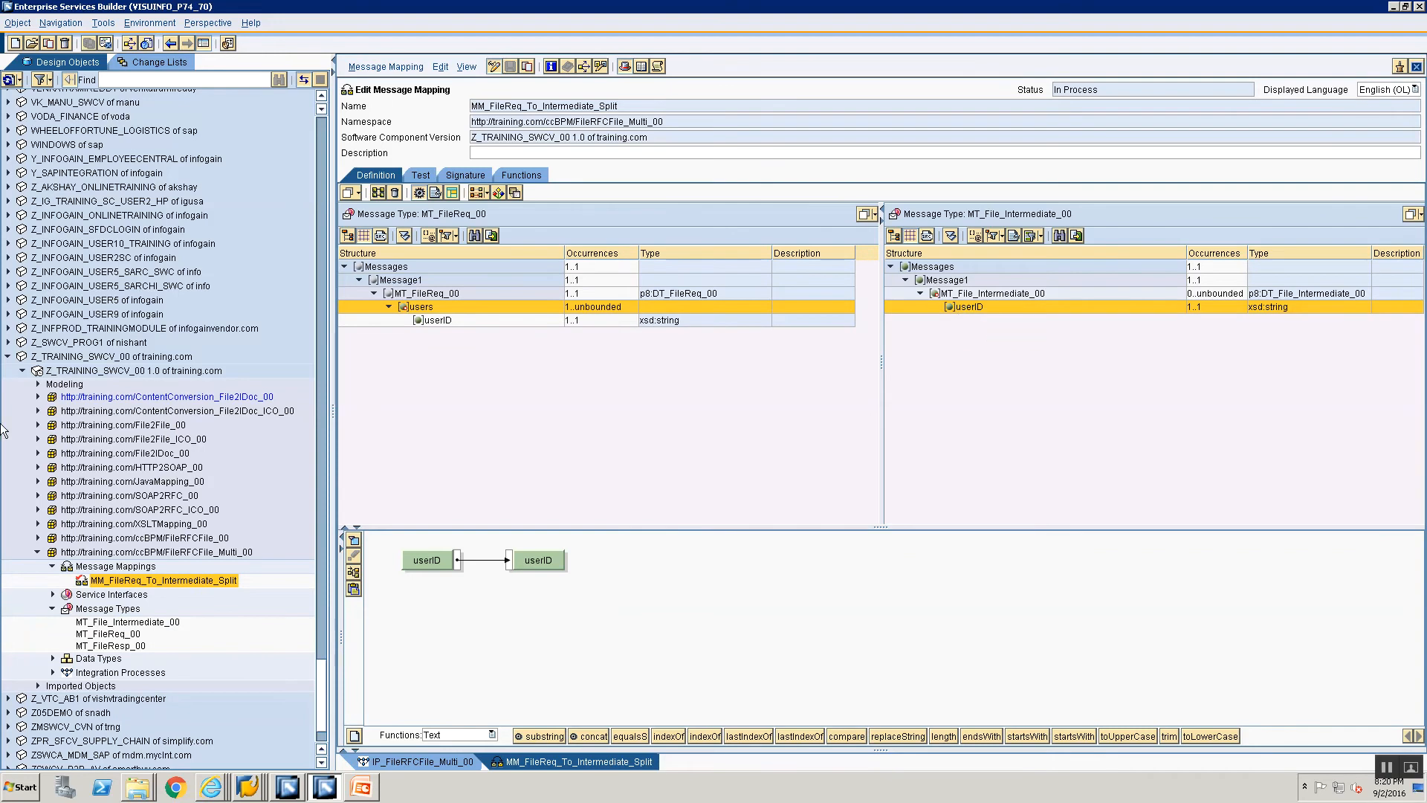
Step: Create the message mapping MM_FileIntermediateReq_To_BAPI_Request in the FileRFCFile_Multi_00 namespace
{"action": "right_click", "coordinate": [100, 571]}
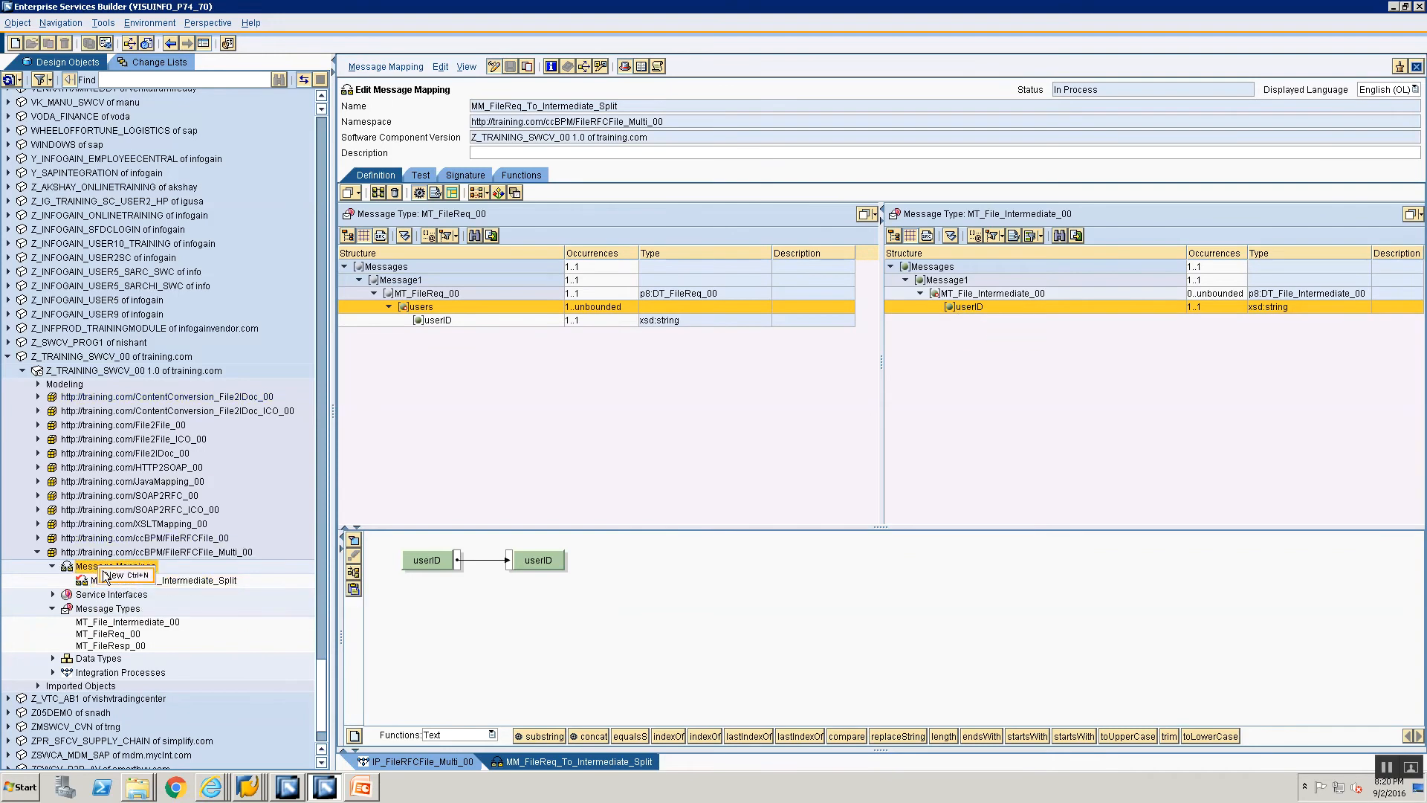
{"action": "left_click", "coordinate": [107, 576]}
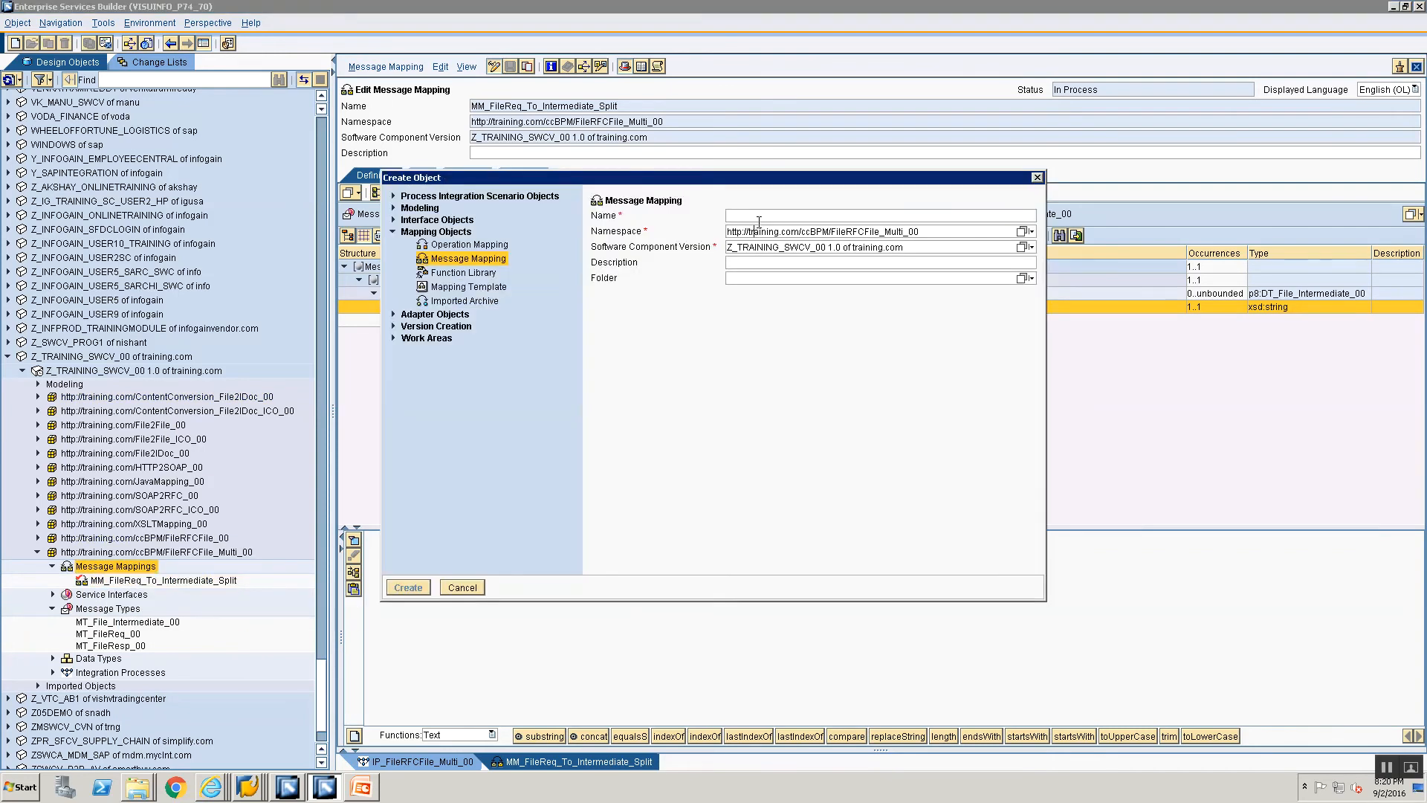
{"action": "type", "text": "MM_"}
{"action": "key", "text": "BackSpace"}
{"action": "key", "text": "BackSpace"}
{"action": "key", "text": "BackSpace"}
{"action": "key", "text": "Delete"}
{"action": "type", "text": "MM_FileIntermediateReq_To_BAPI_Request"}
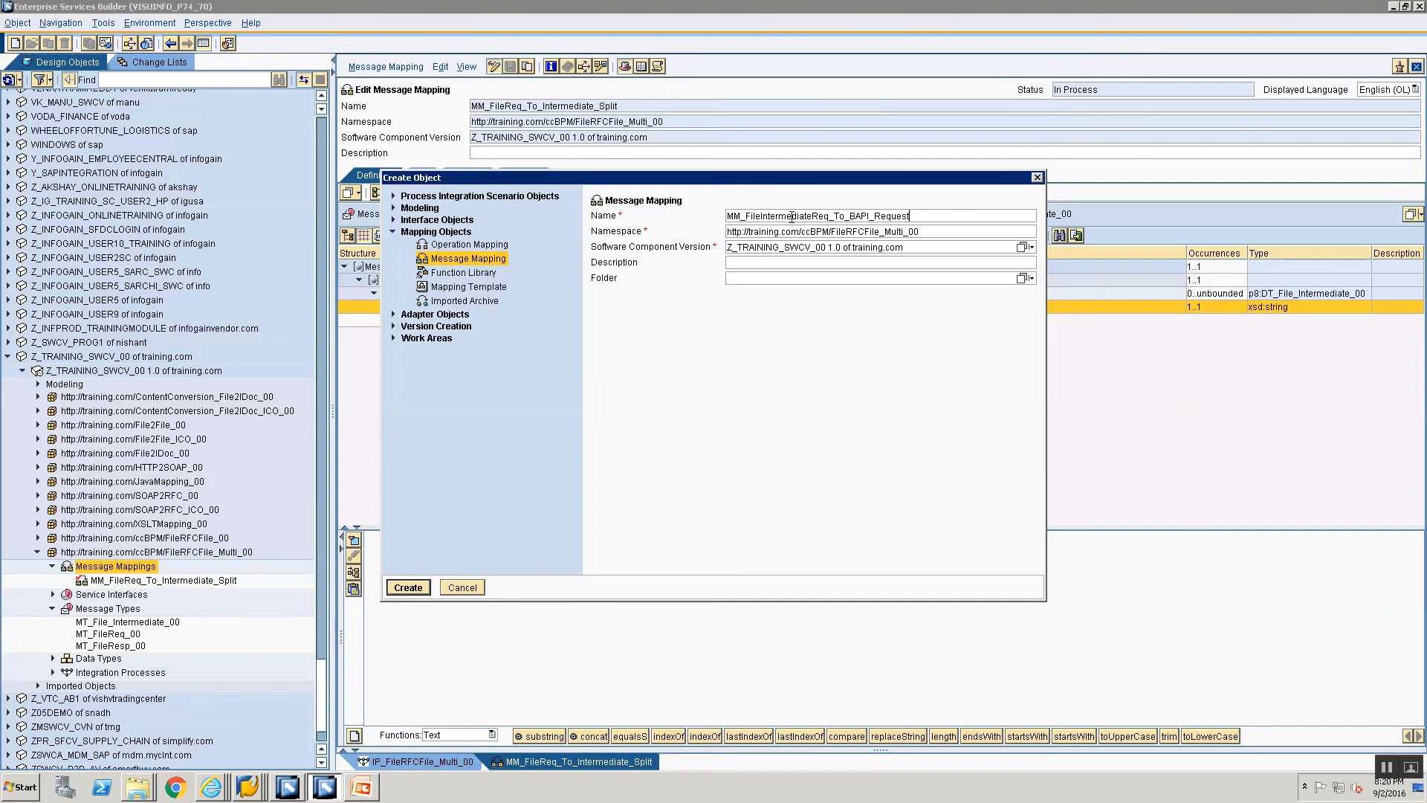
{"action": "key", "text": "Return"}
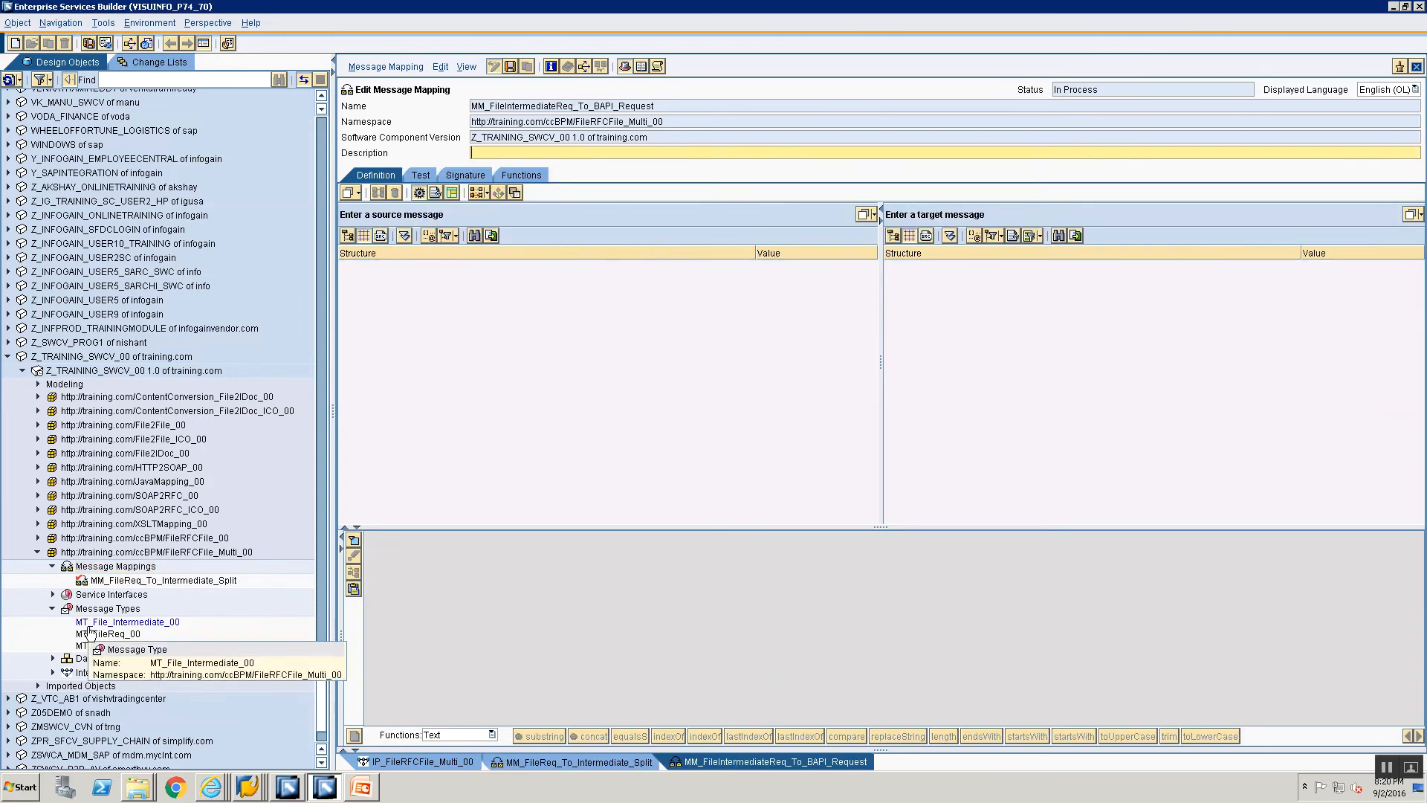
Step: Assign MT_File_Intermediate_00 as the source message and the BAPI_USER_GET_DETAIL request message of the imported RFC as the target
{"action": "left_click_drag", "start_coordinate": [89, 623], "coordinate": [597, 212]}
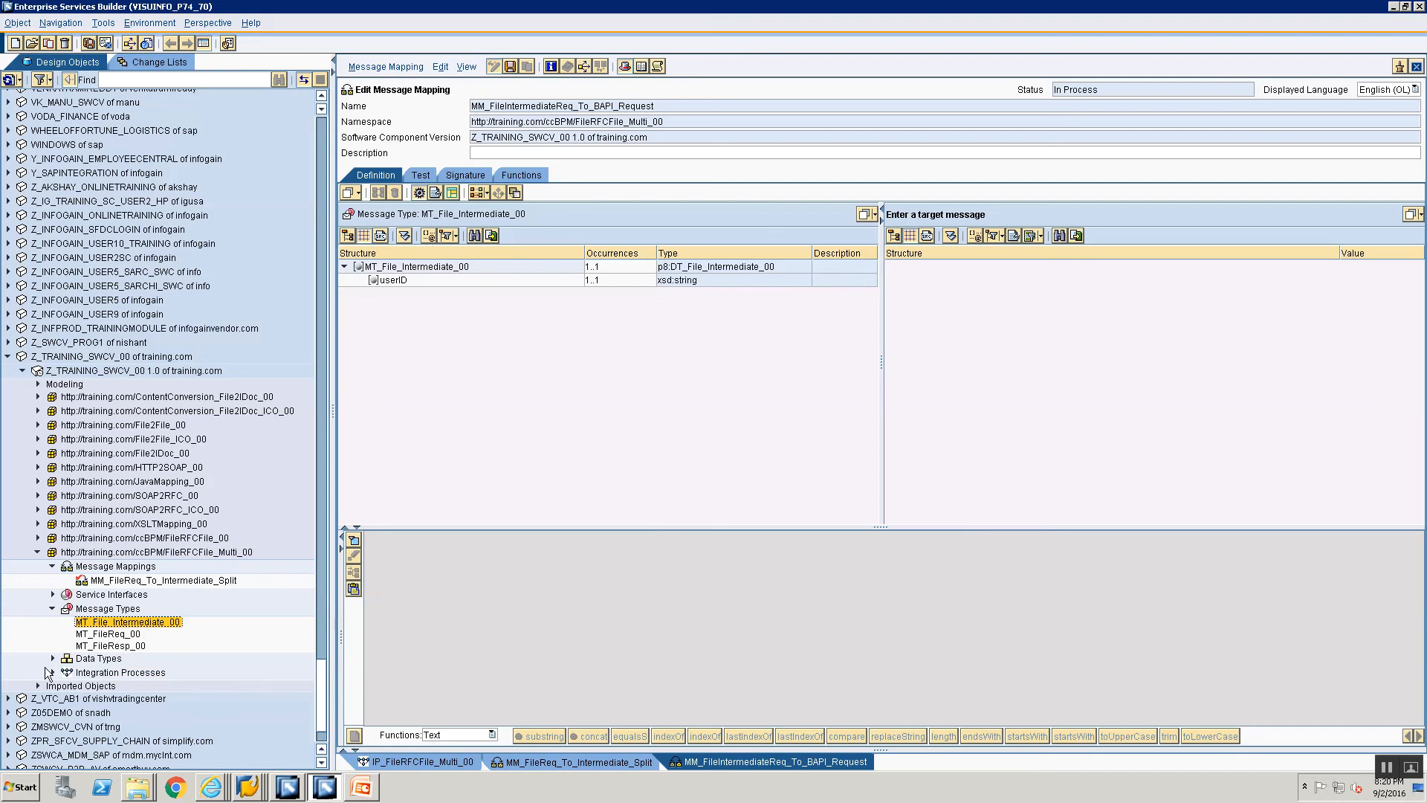
{"action": "scroll", "coordinate": [60, 661], "scroll_direction": "down", "scroll_amount": 1}
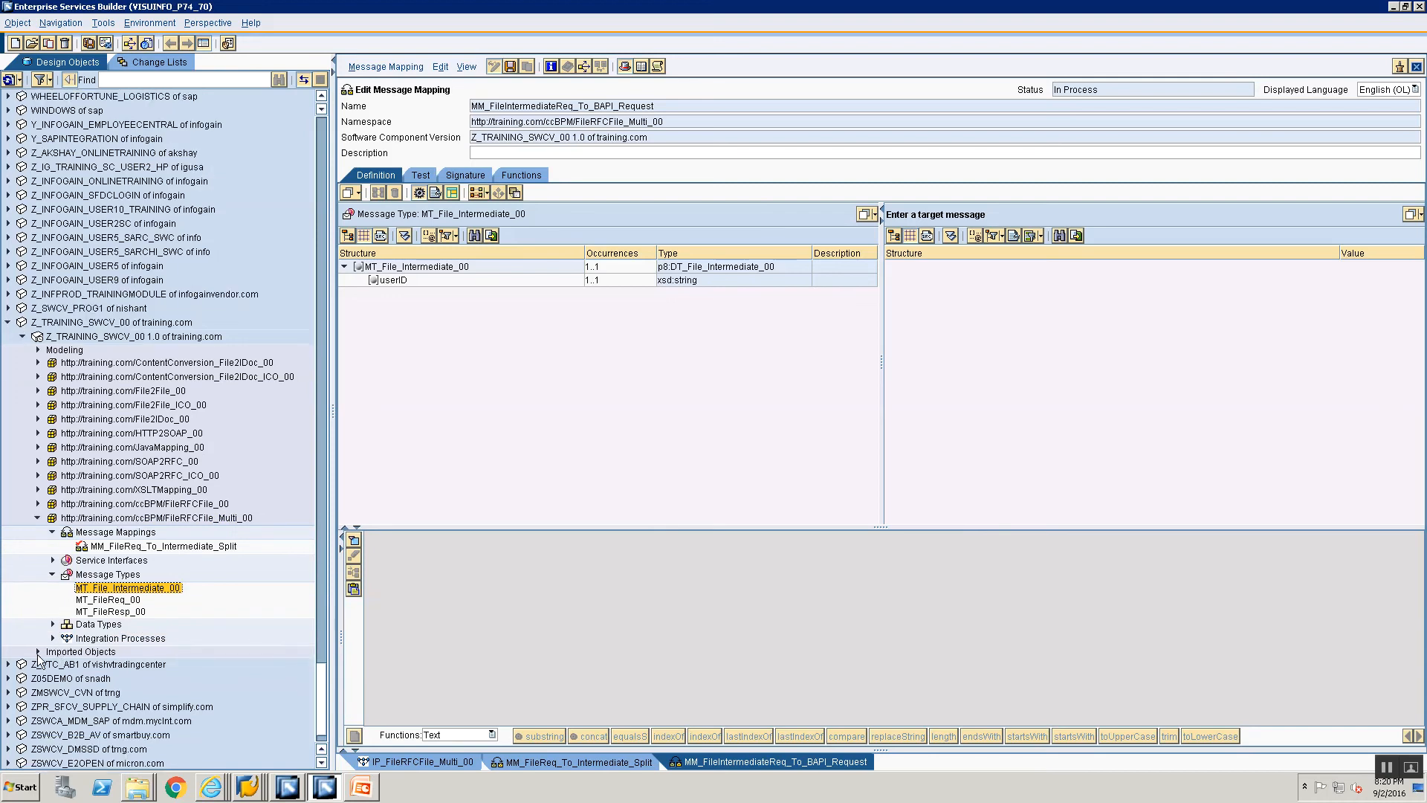
{"action": "left_click", "coordinate": [38, 651]}
{"action": "left_click", "coordinate": [50, 664]}
{"action": "left_click", "coordinate": [105, 689]}
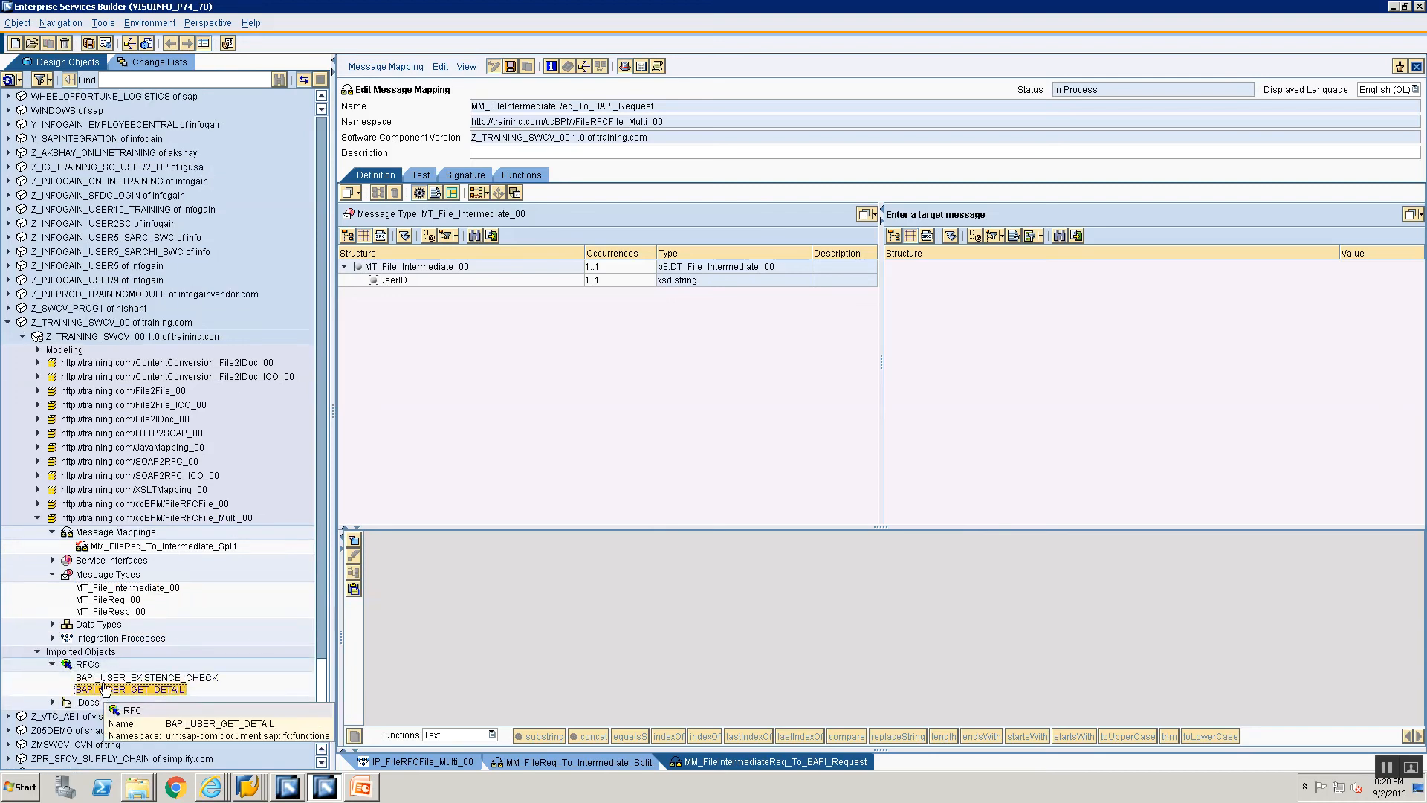
{"action": "left_click_drag", "start_coordinate": [104, 689], "coordinate": [1226, 223]}
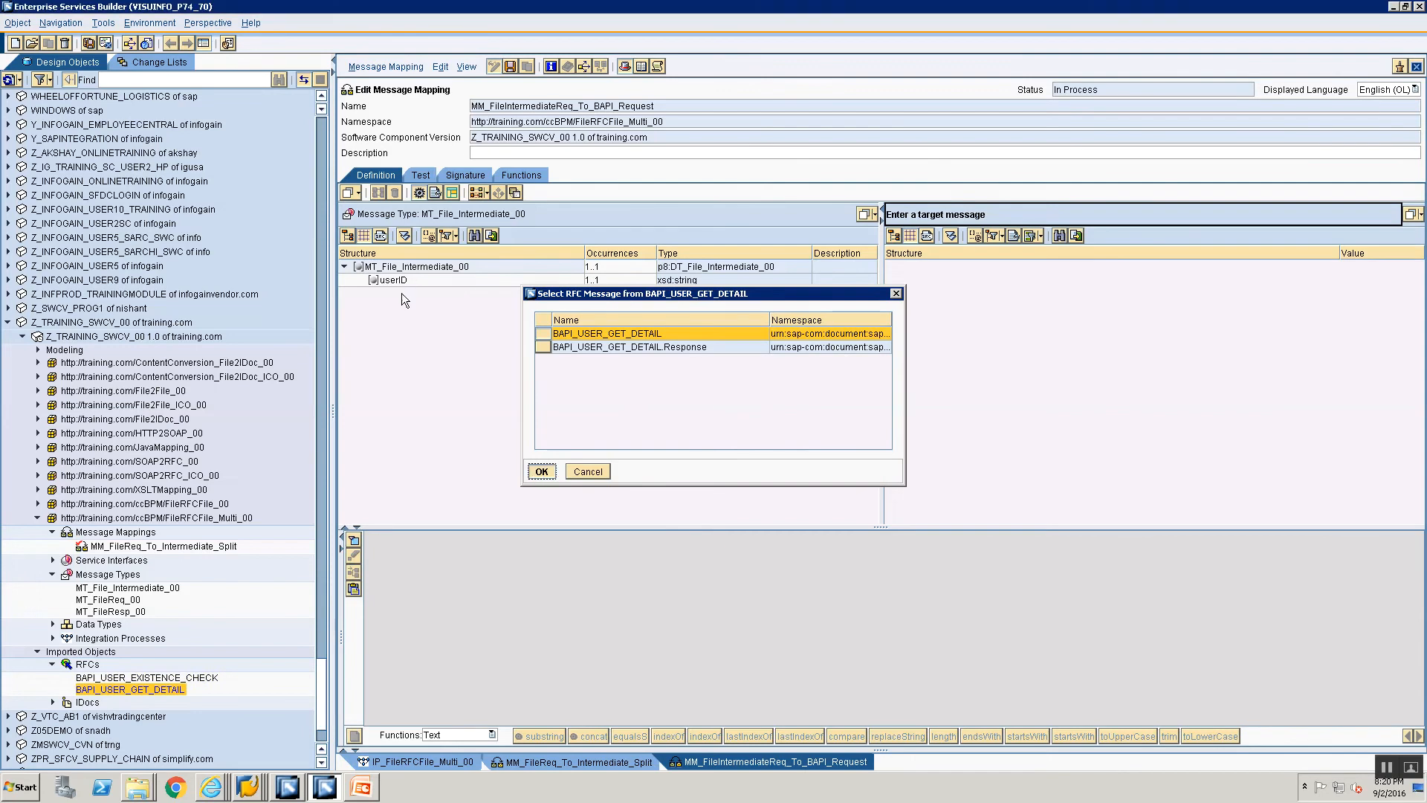
{"action": "key", "text": "Return"}
Step: Map the source userID to the target USERNAME field and save the message mapping
{"action": "left_click_drag", "start_coordinate": [393, 280], "coordinate": [925, 296]}
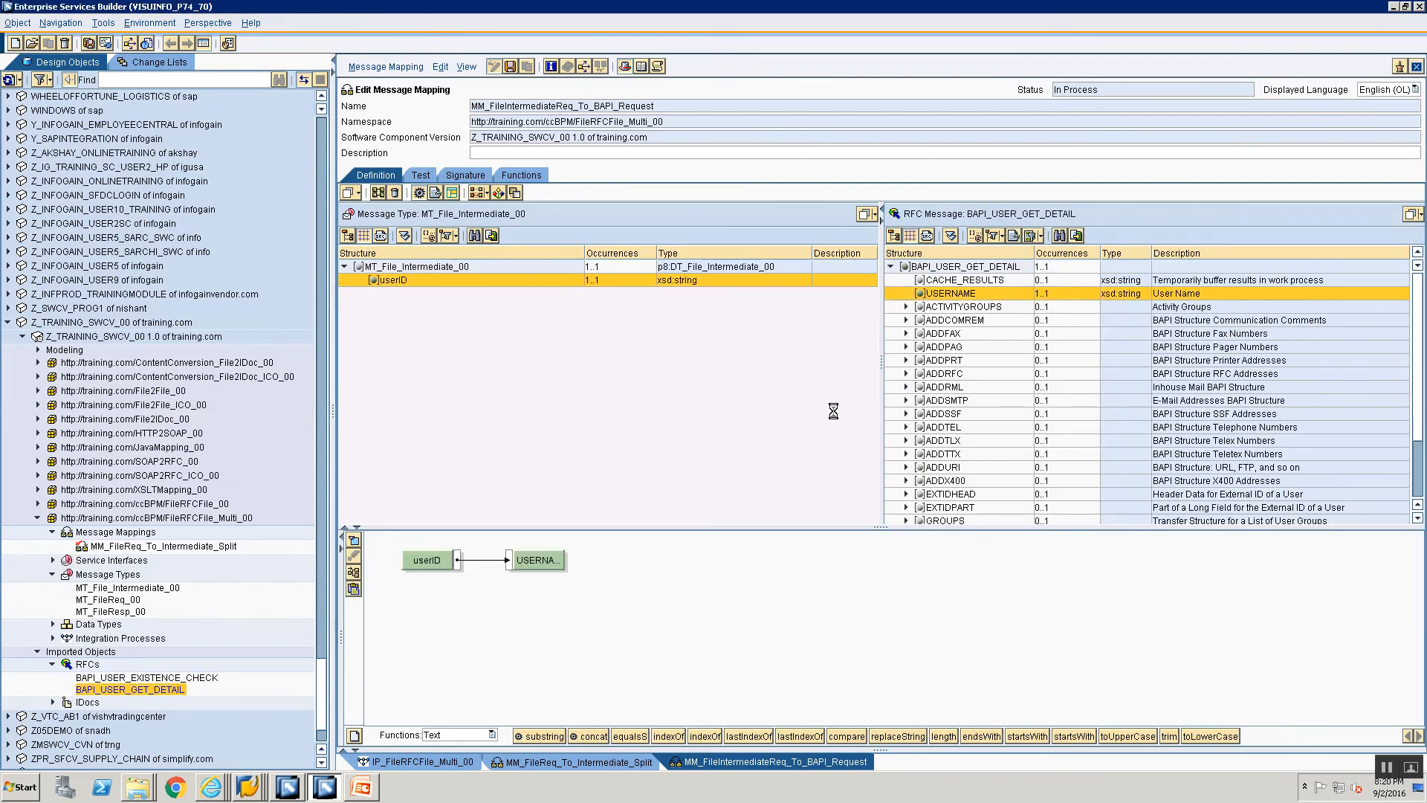
{"action": "key", "text": "ctrl+s"}
Step: Create the message mapping MM_BAPI_Resp_To_File_Resp in the FileRFCFile_Multi_00 namespace
{"action": "right_click", "coordinate": [99, 531]}
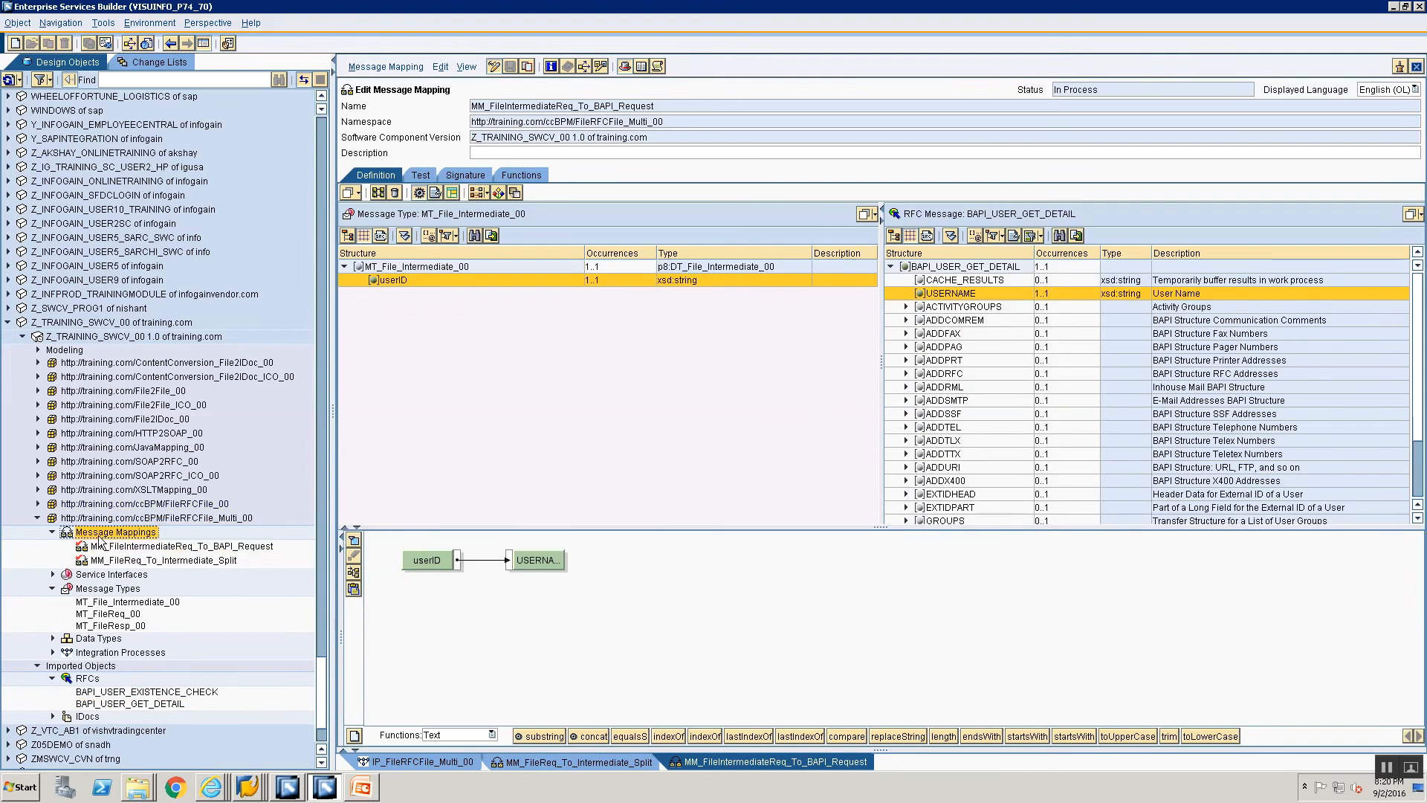
{"action": "left_click", "coordinate": [116, 546]}
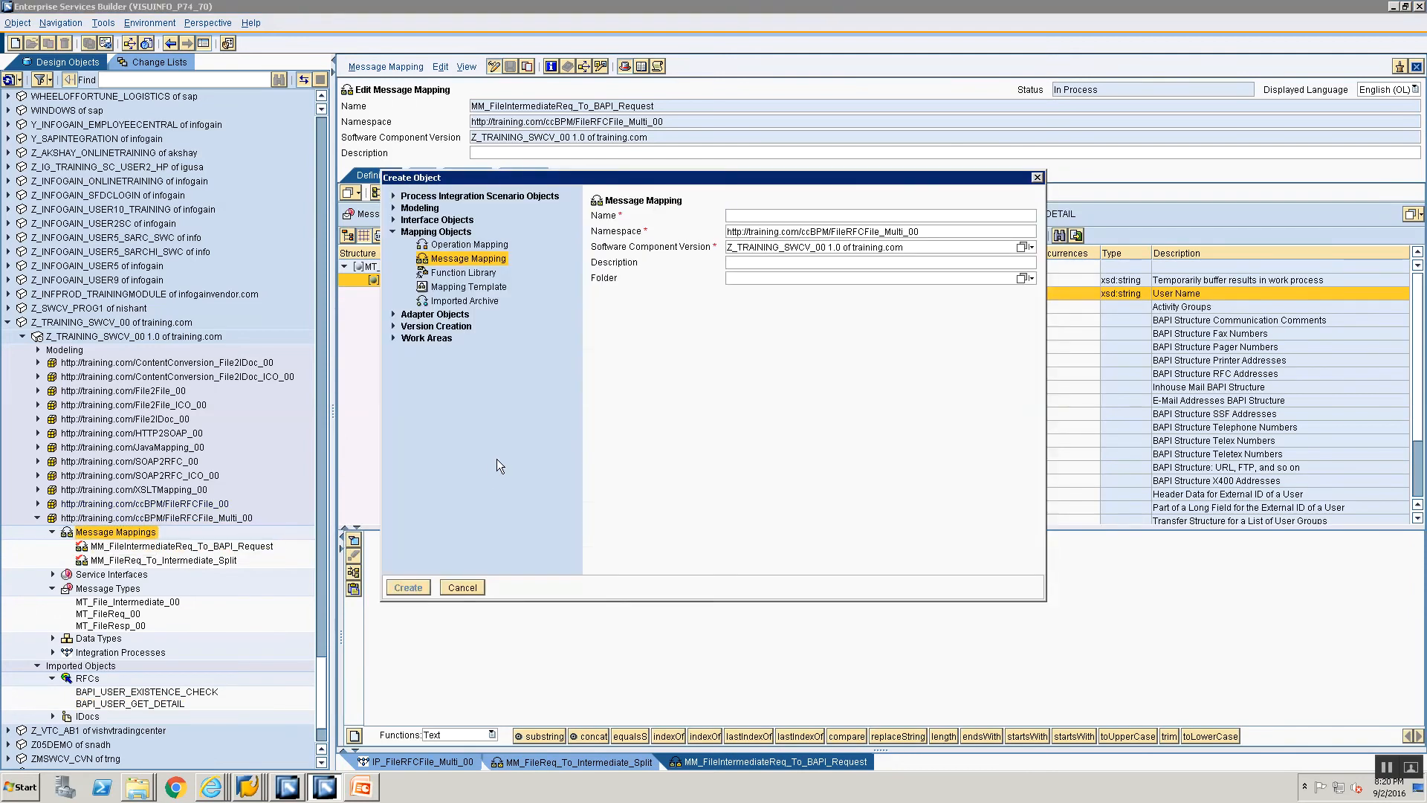
{"action": "type", "text": "MM"}
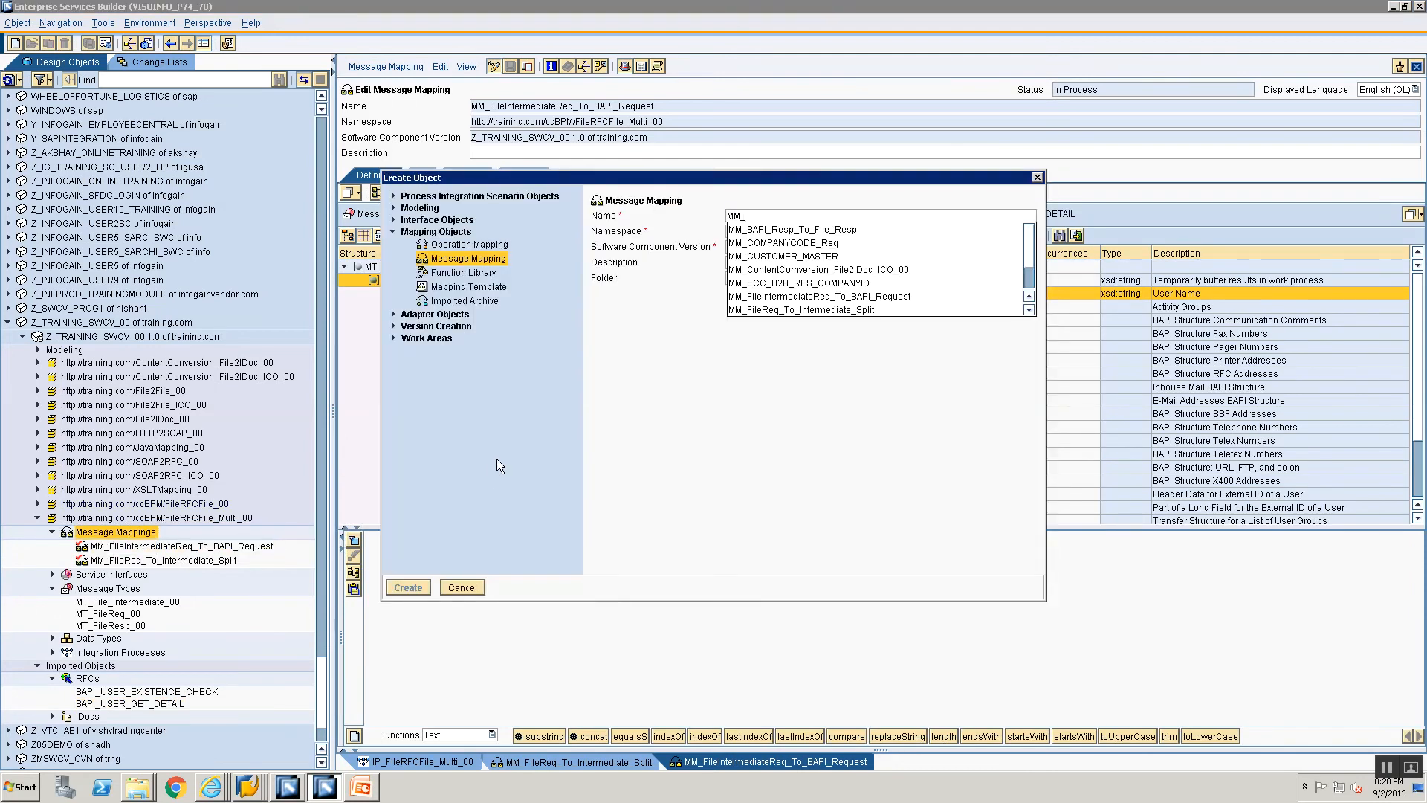
{"action": "type", "text": "_BAPI"}
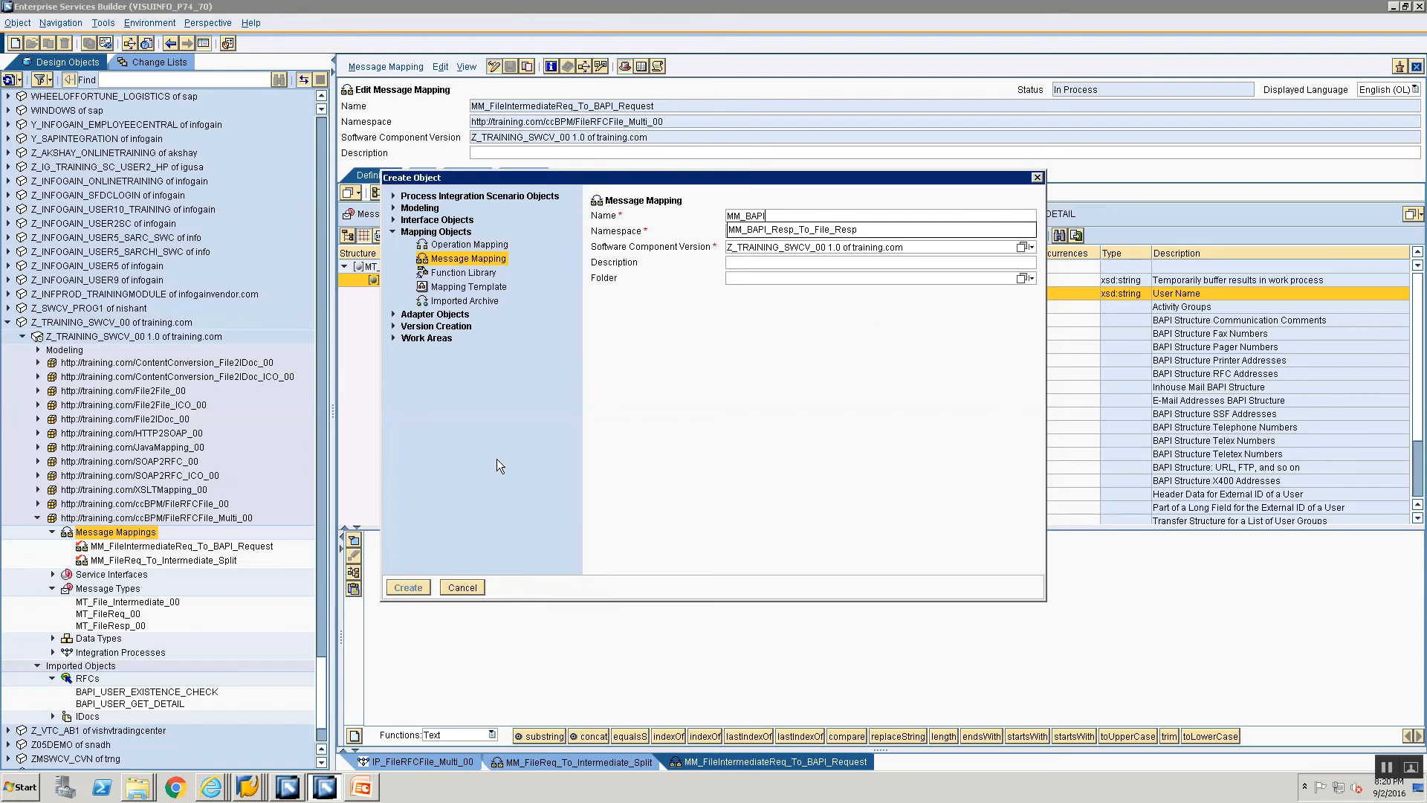
{"action": "key", "text": "Down"}
{"action": "key", "text": "Return"}
{"action": "key", "text": "Return"}
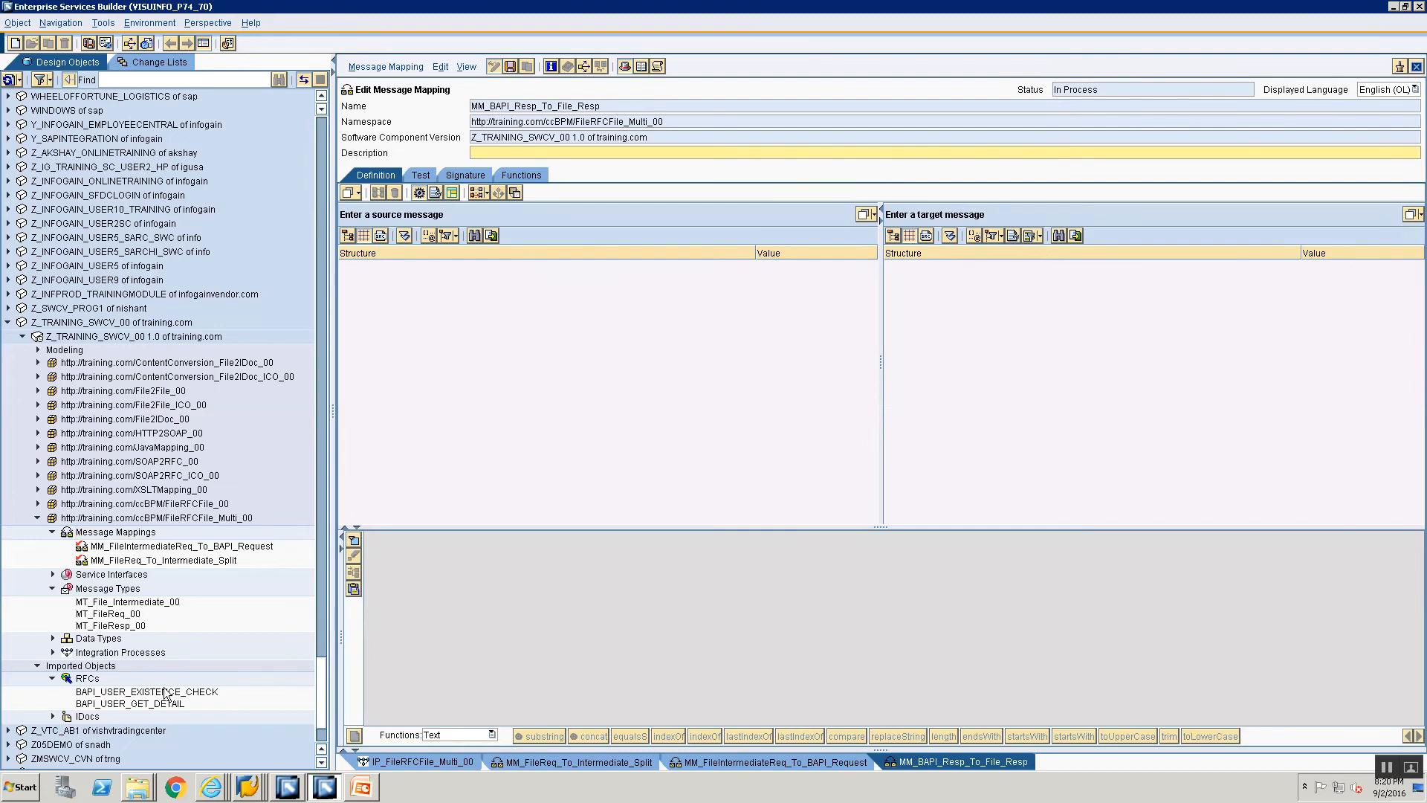
Step: Assign the BAPI_USER_GET_DETAIL.Response message of the imported RFC as the source and message type MT_FileResp_00 as the target
{"action": "left_click", "coordinate": [160, 703]}
{"action": "left_click_drag", "start_coordinate": [160, 704], "coordinate": [567, 382]}
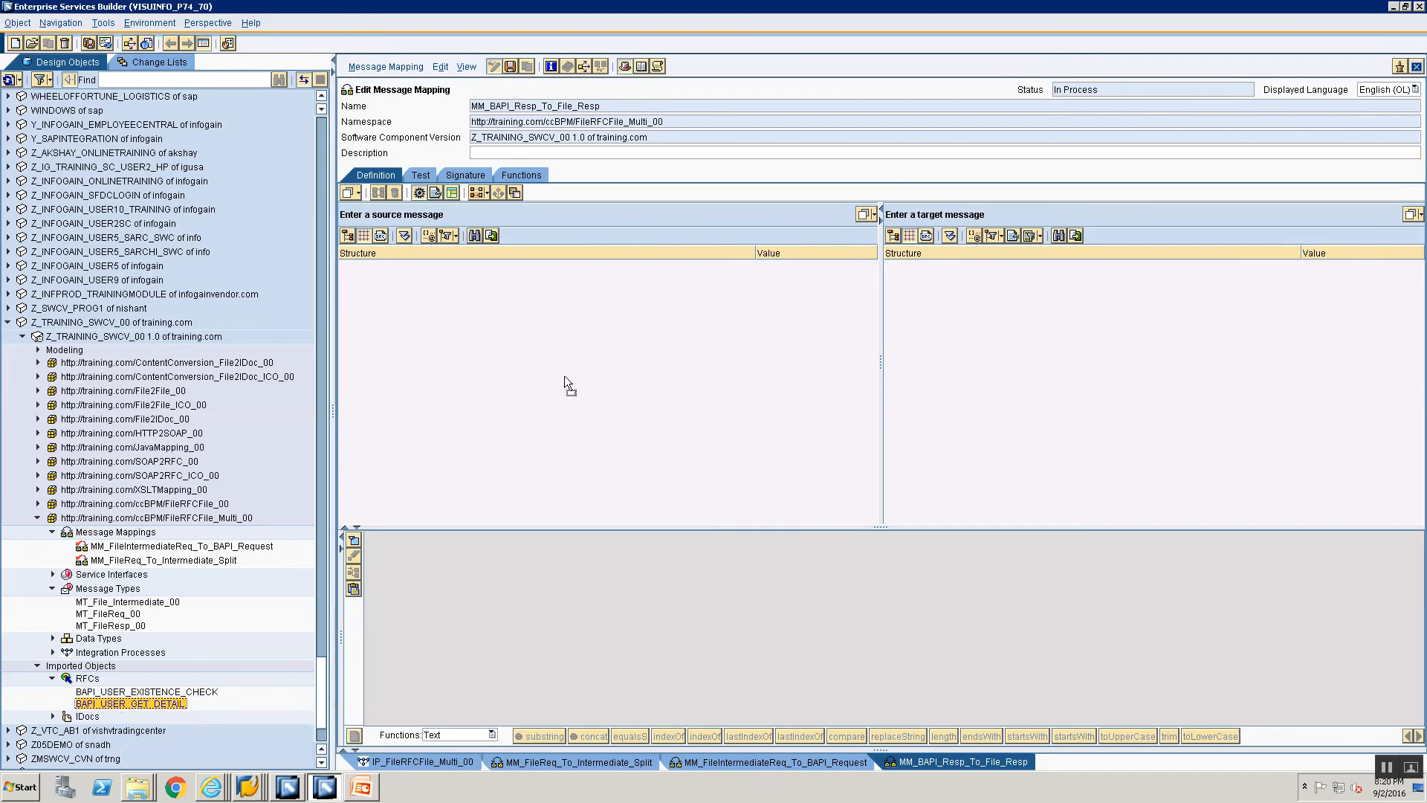
{"action": "left_click_drag", "start_coordinate": [673, 225], "coordinate": [675, 220]}
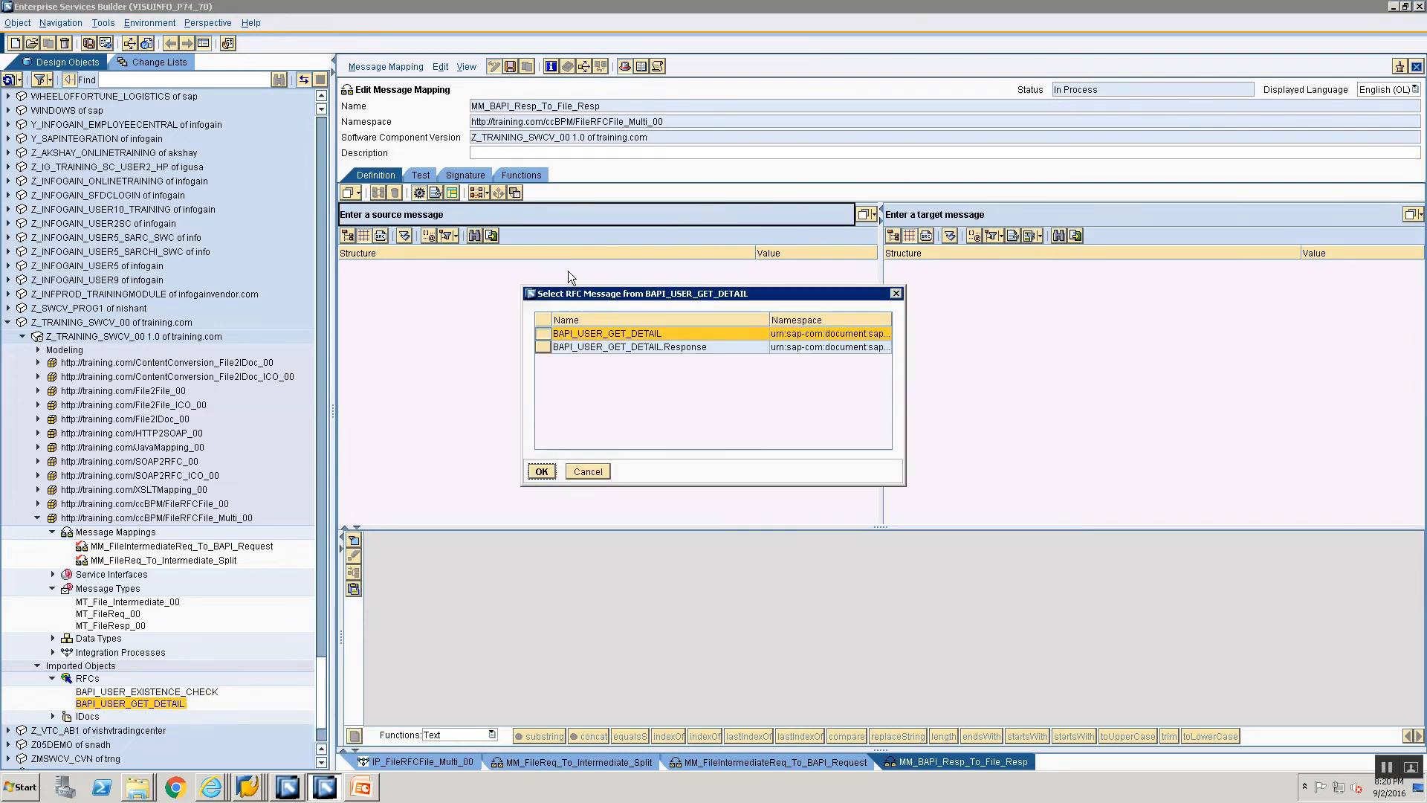
{"action": "left_click", "coordinate": [556, 347]}
{"action": "left_click", "coordinate": [540, 473]}
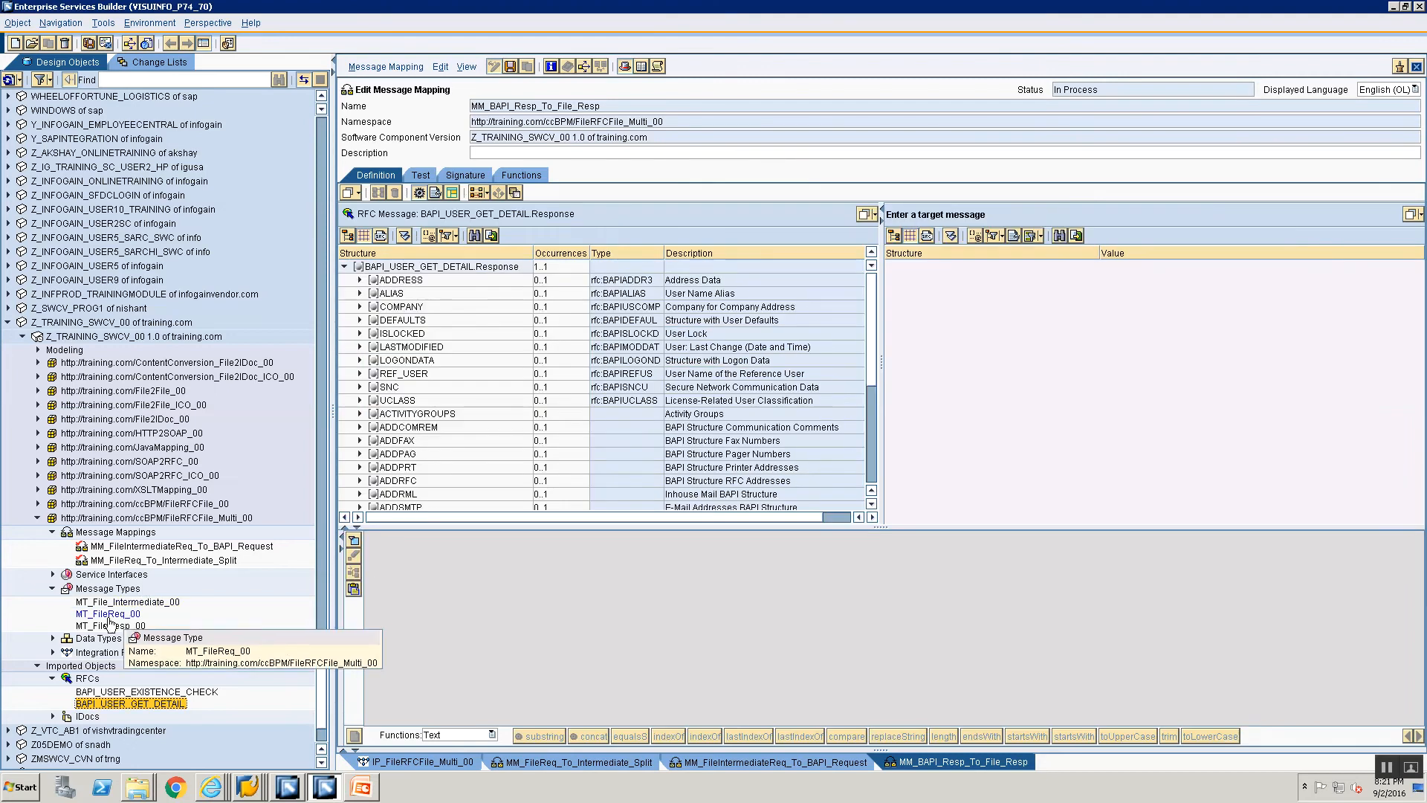
{"action": "left_click_drag", "start_coordinate": [107, 625], "coordinate": [1068, 221]}
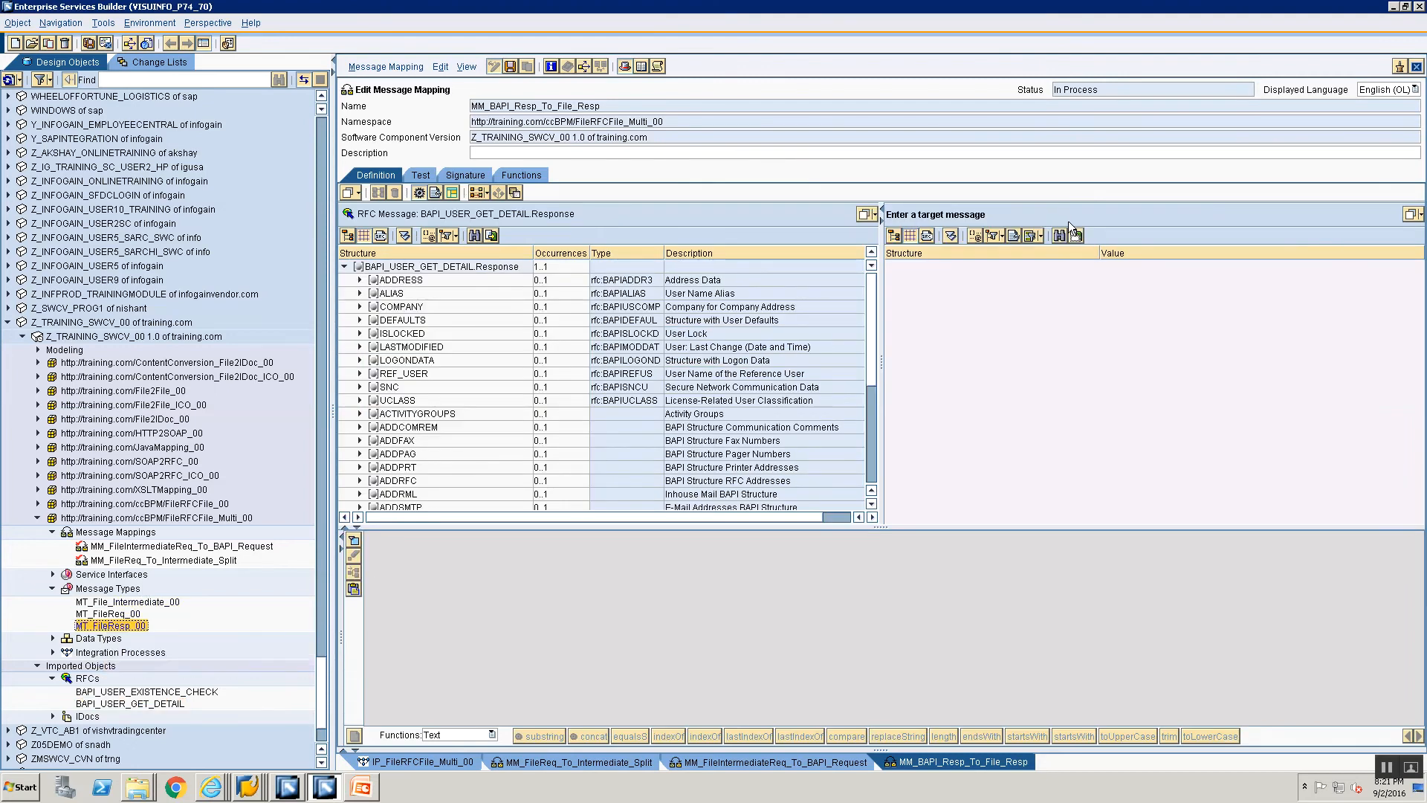
Step: Map ADDRESS fields FIRSTNAME, LASTNAME, PERS_NO and MIDDLENAME to FirstName, LastName, PersonnelNo and MiddleName, and save the message mapping
{"action": "left_click", "coordinate": [360, 280]}
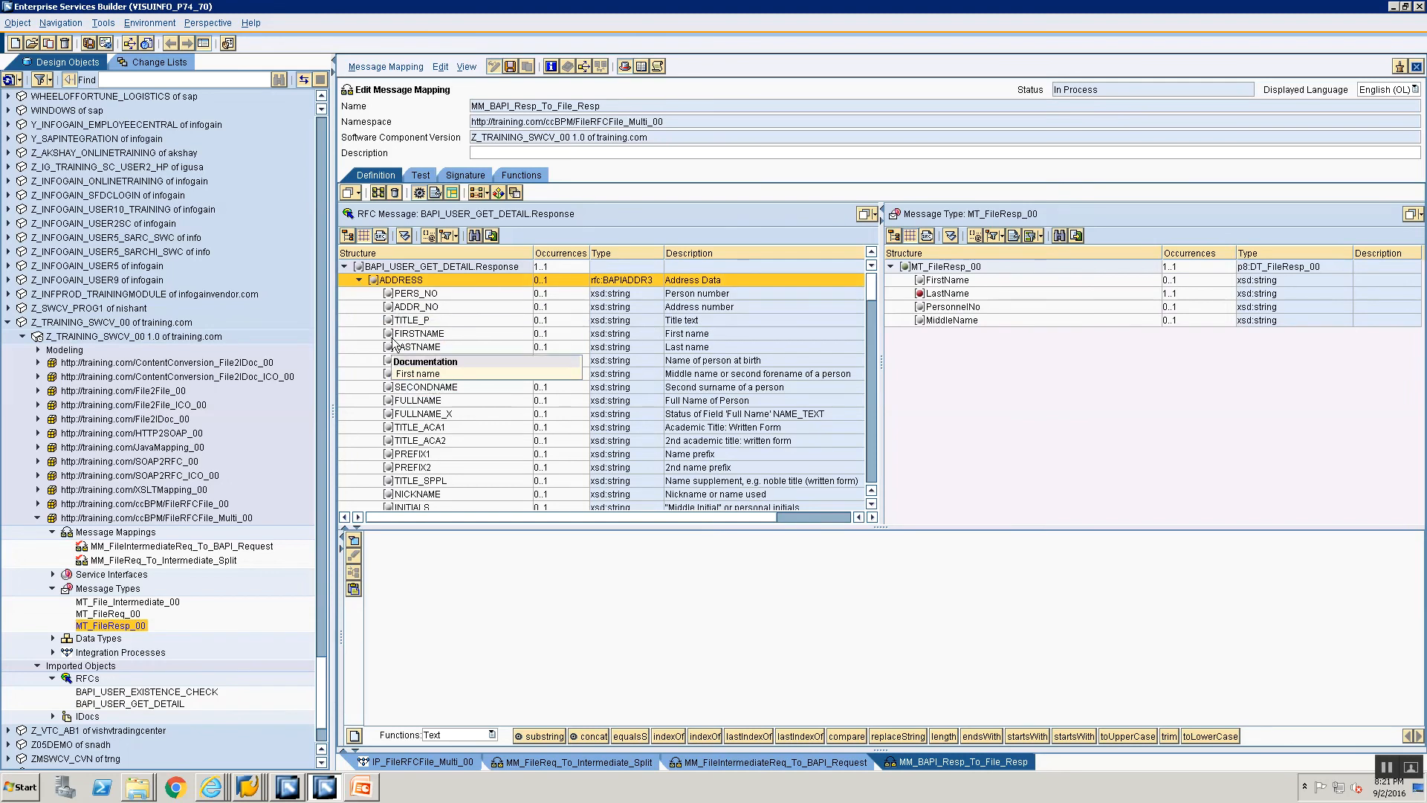
{"action": "left_click", "coordinate": [395, 334]}
{"action": "left_click_drag", "start_coordinate": [957, 286], "coordinate": [955, 285]}
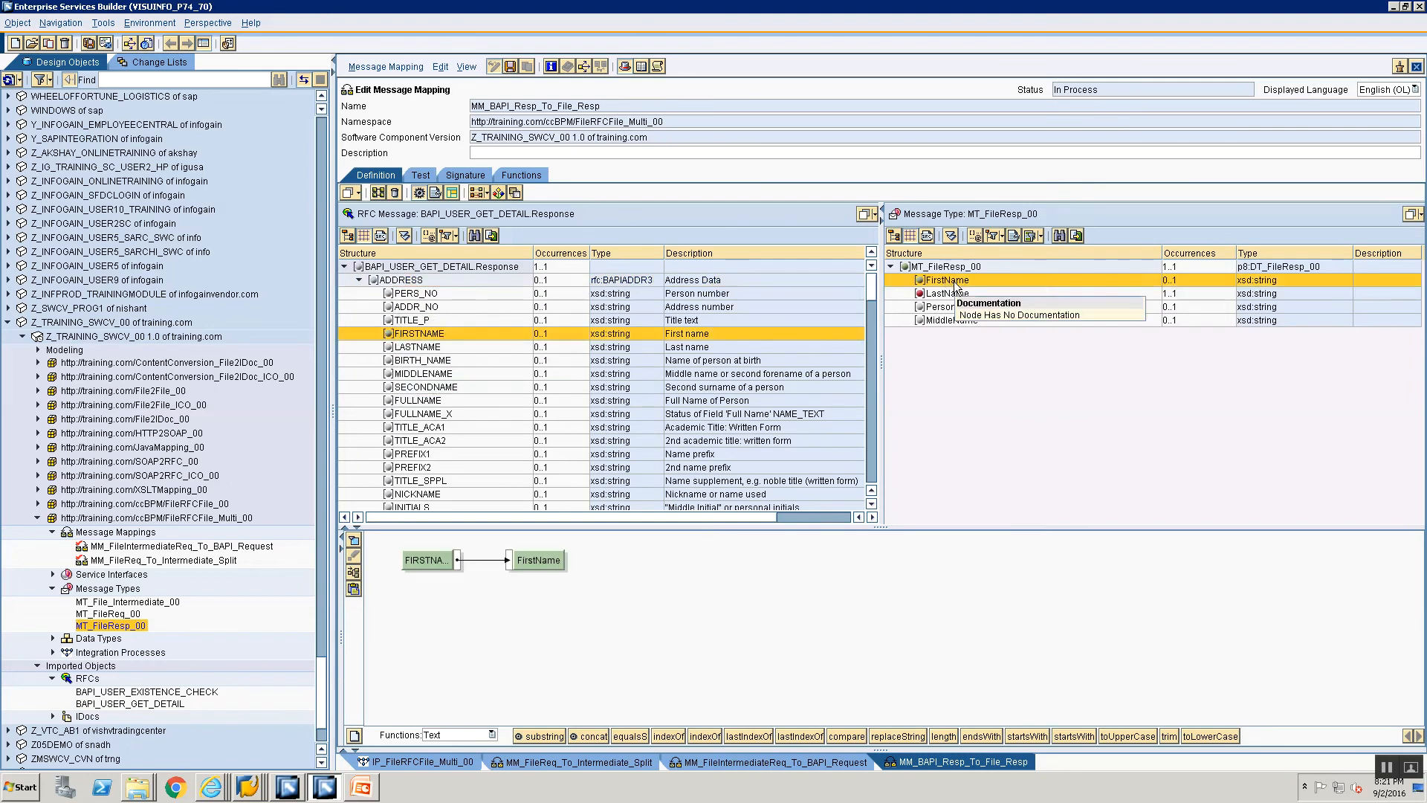
{"action": "left_click", "coordinate": [435, 349]}
{"action": "left_click_drag", "start_coordinate": [435, 349], "coordinate": [925, 294]}
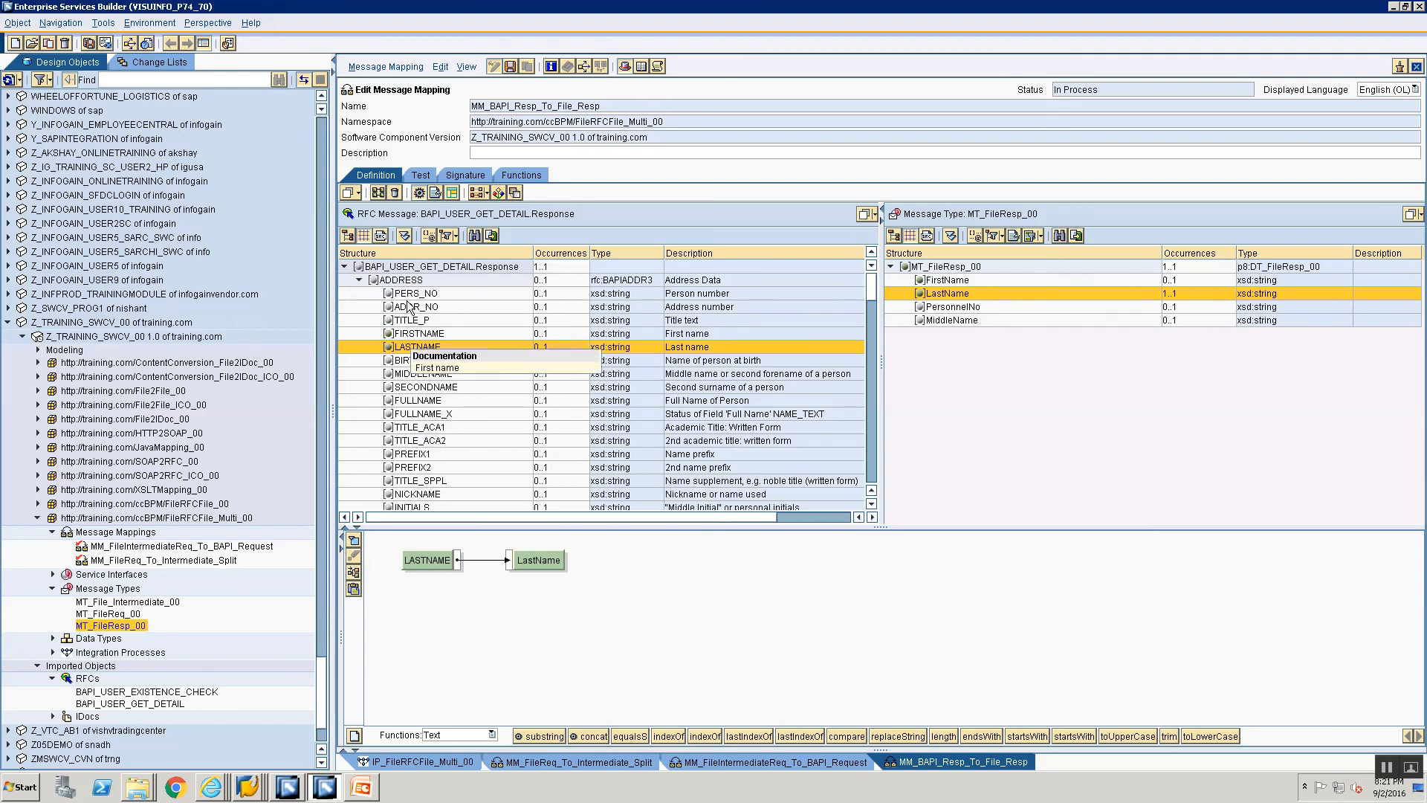
{"action": "left_click_drag", "start_coordinate": [413, 293], "coordinate": [958, 306]}
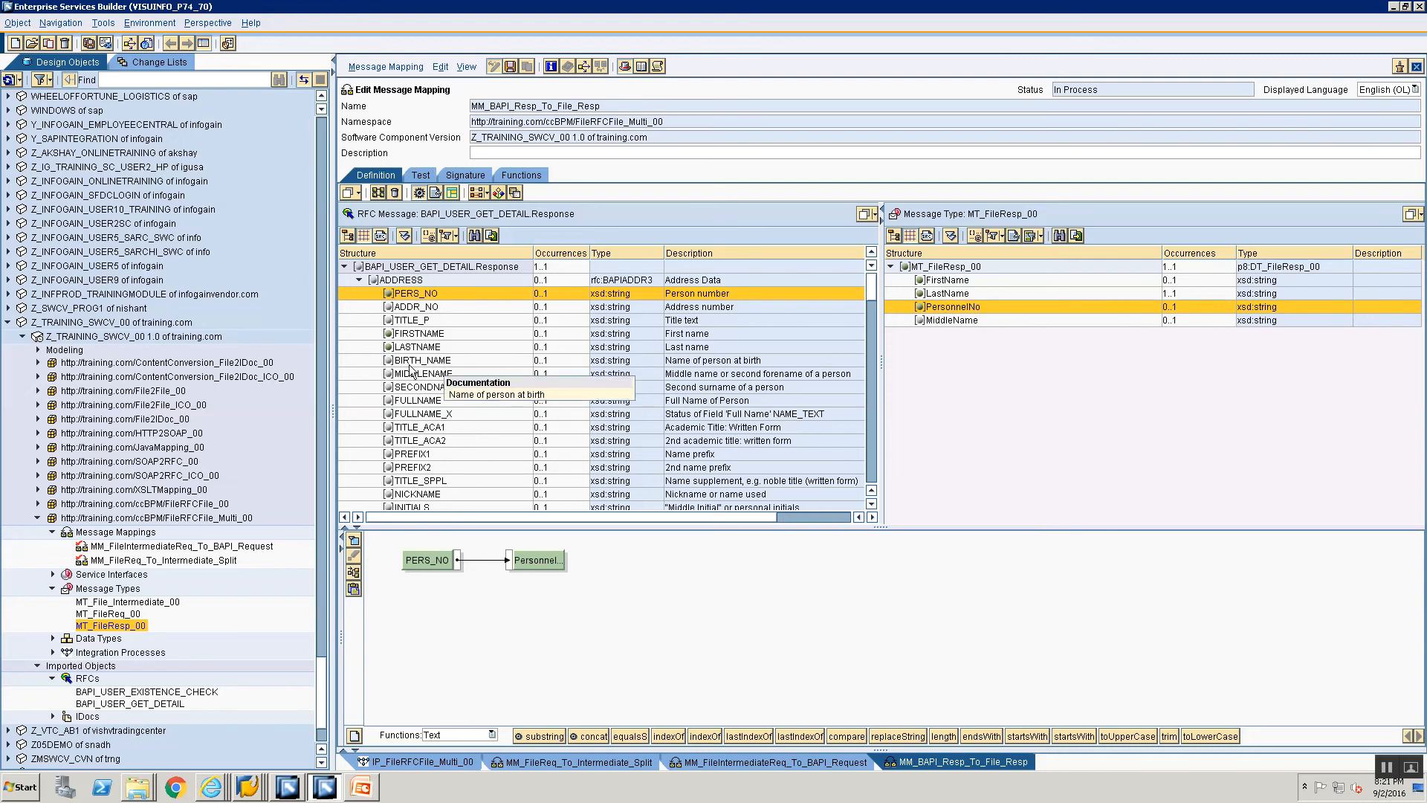
{"action": "left_click_drag", "start_coordinate": [415, 374], "coordinate": [935, 321]}
{"action": "left_click", "coordinate": [940, 282]}
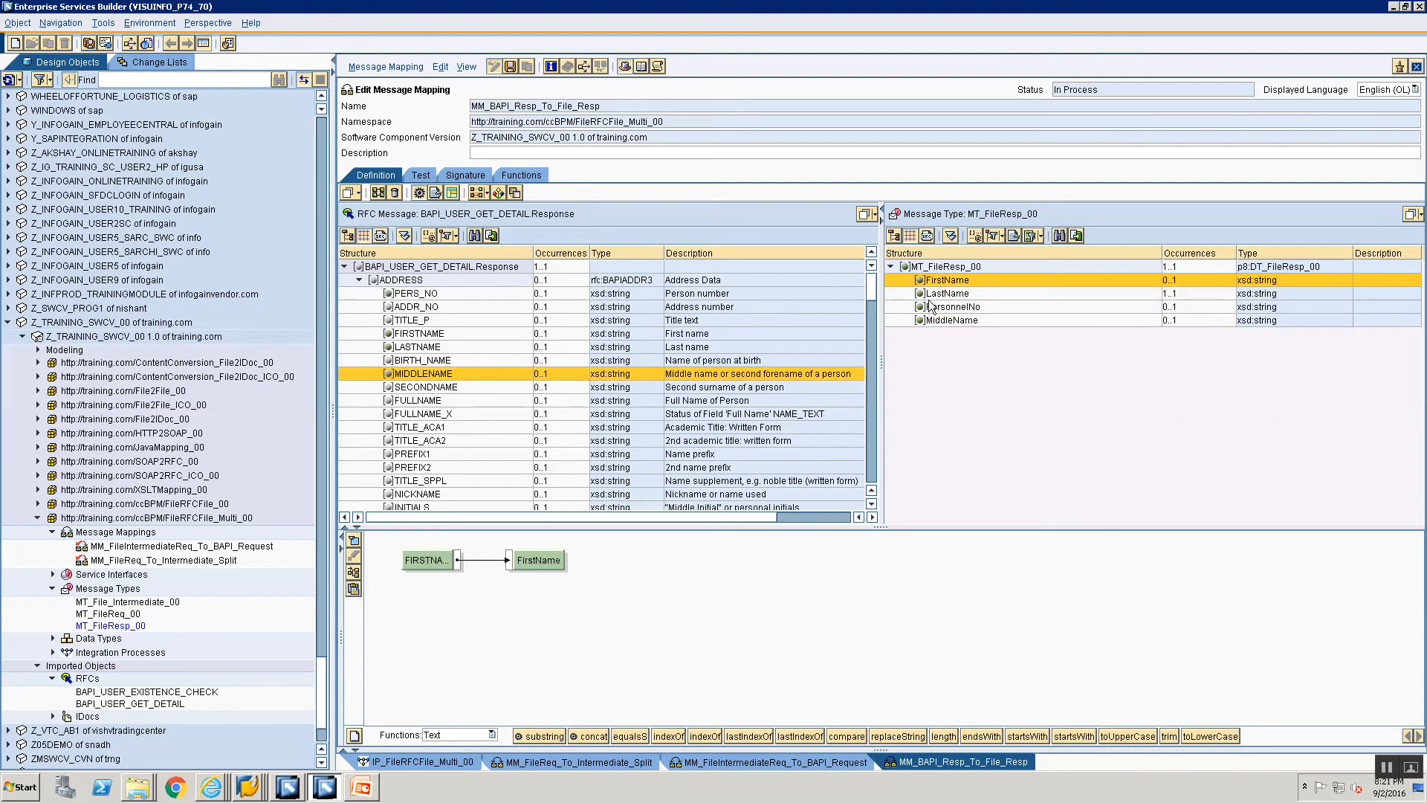
{"action": "left_click", "coordinate": [930, 295]}
{"action": "left_click", "coordinate": [931, 307]}
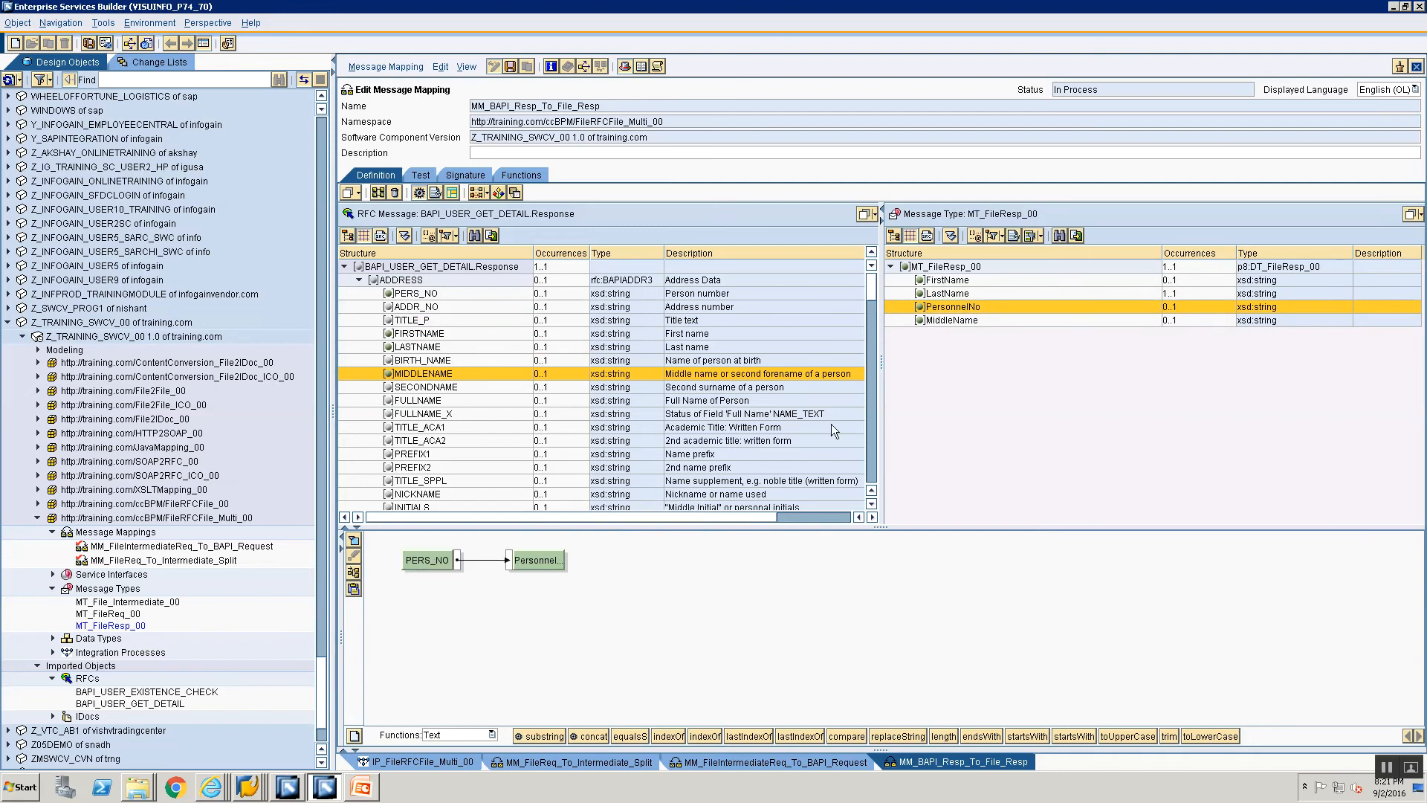
{"action": "key", "text": "ctrl+s"}
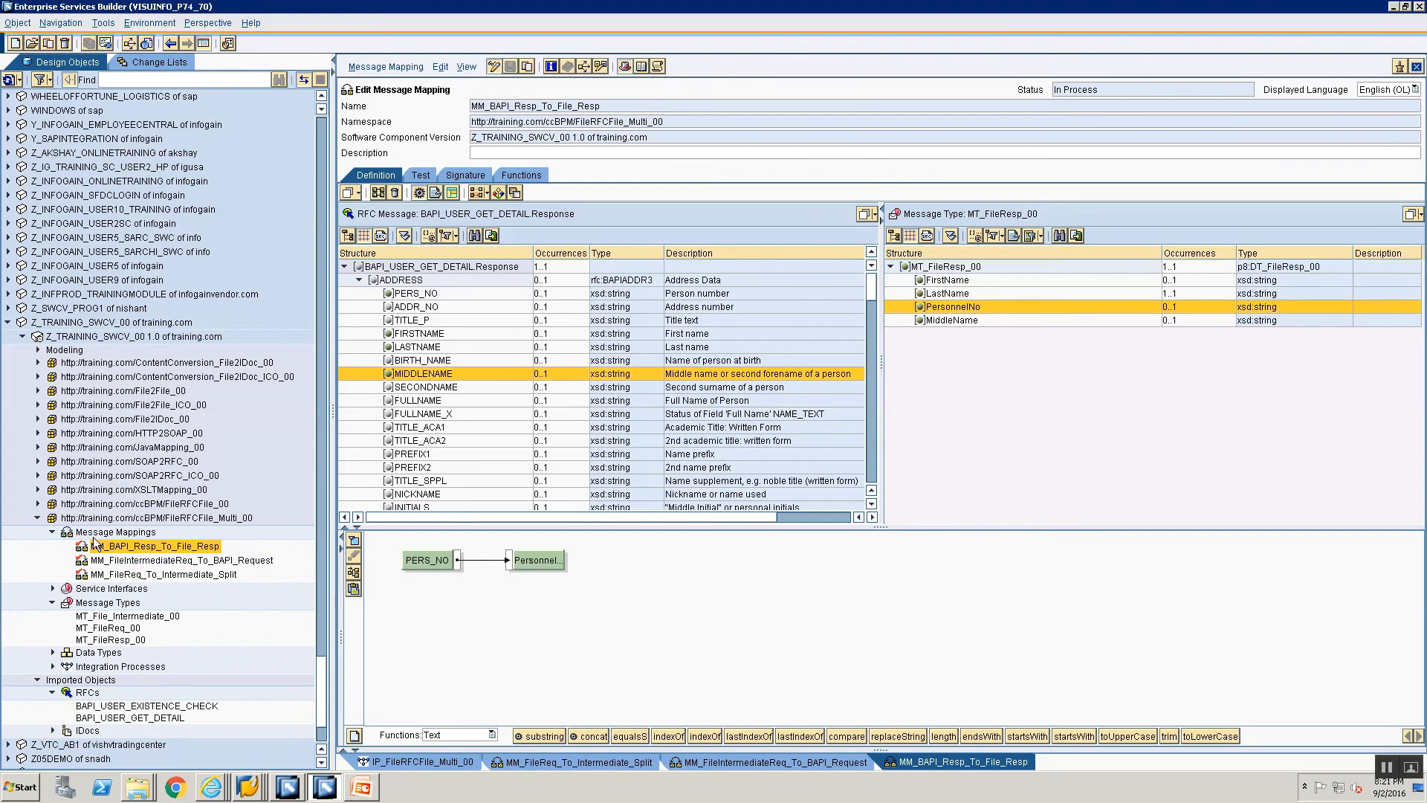
Step: Create the operation mapping OM_FileReq_To_IntermediateSplit in the FileRFCFile_Multi_00 namespace
{"action": "right_click", "coordinate": [93, 534]}
{"action": "left_click", "coordinate": [102, 544]}
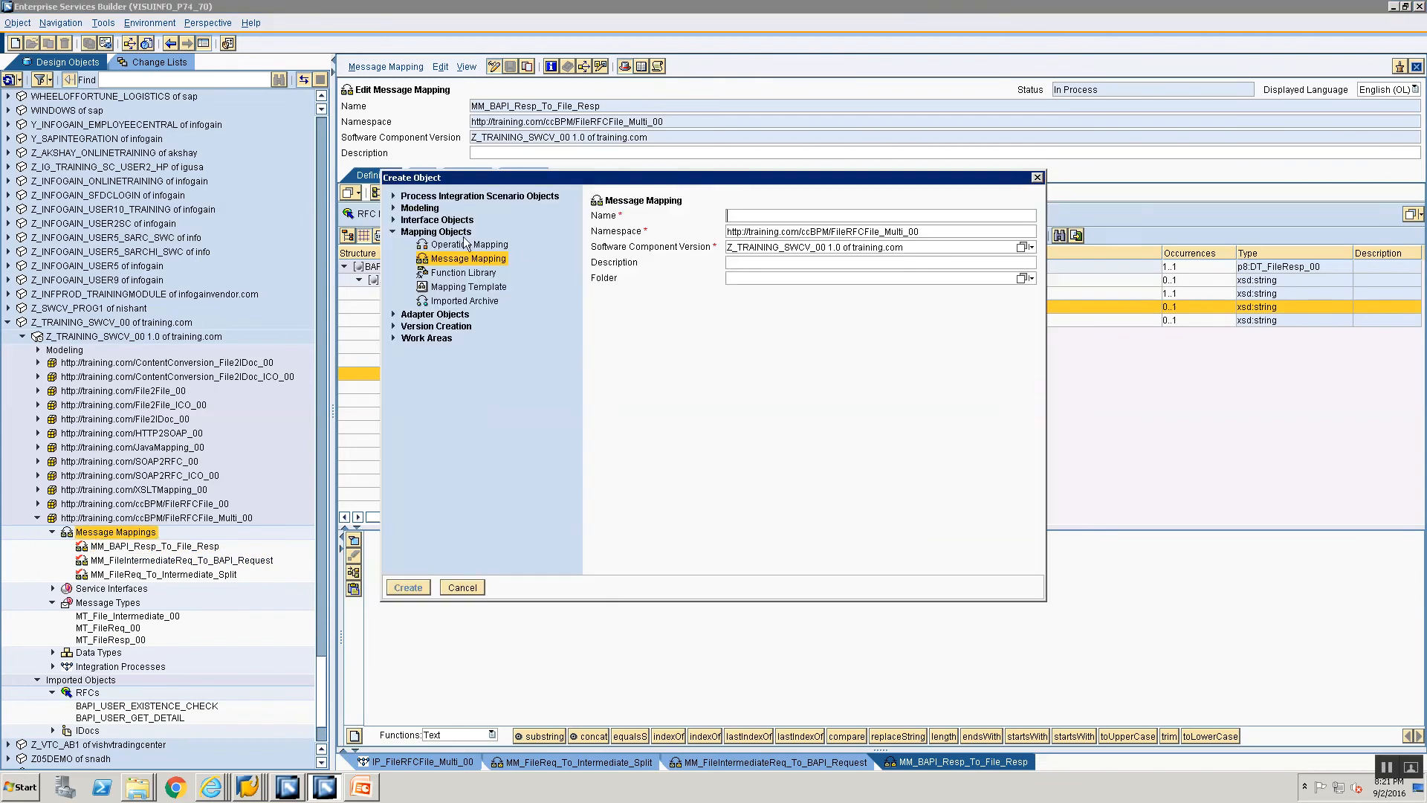
{"action": "left_click", "coordinate": [439, 245]}
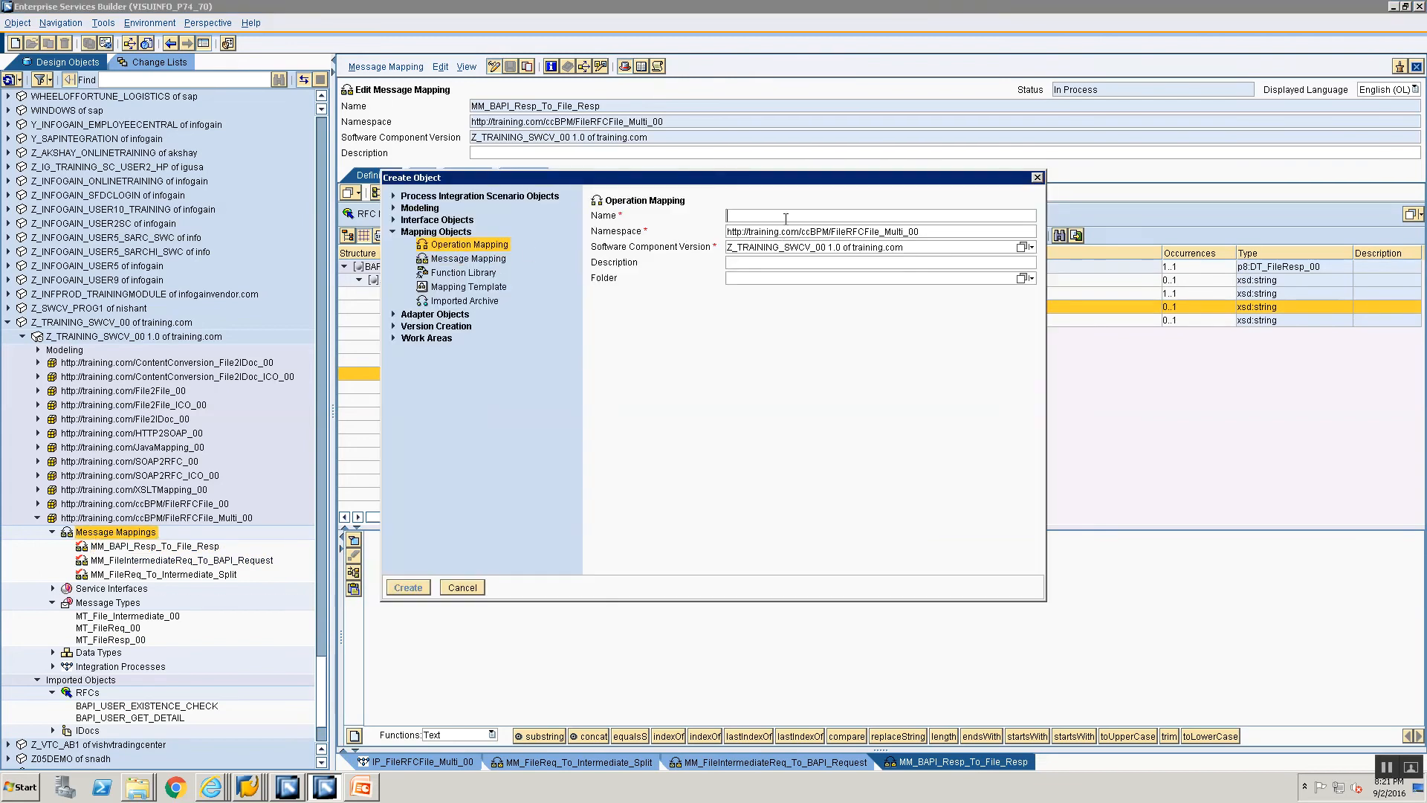
{"action": "type", "text": "OM_"}
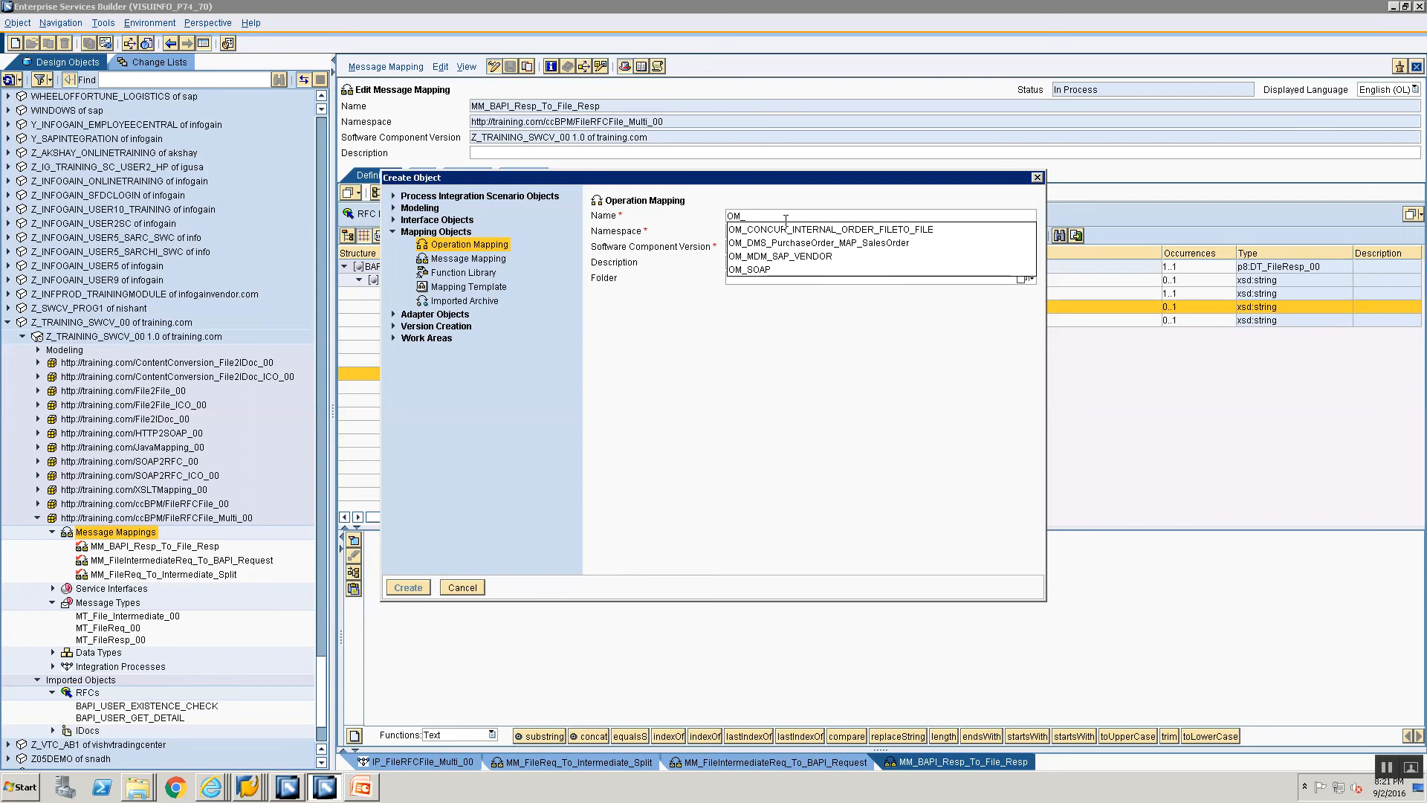
{"action": "type", "text": "FileReq_To_In"}
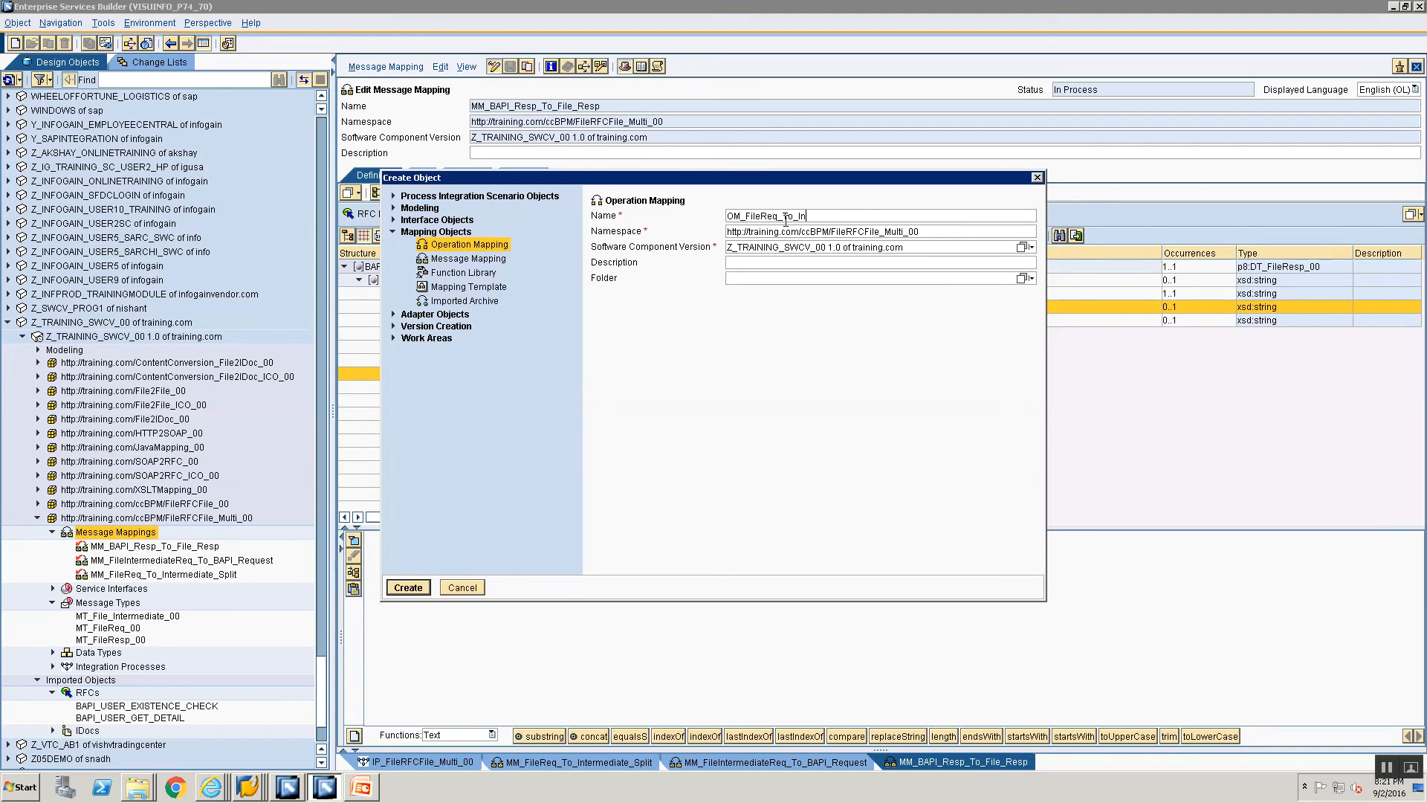
{"action": "type", "text": "termediateSplit"}
{"action": "key", "text": "Return"}
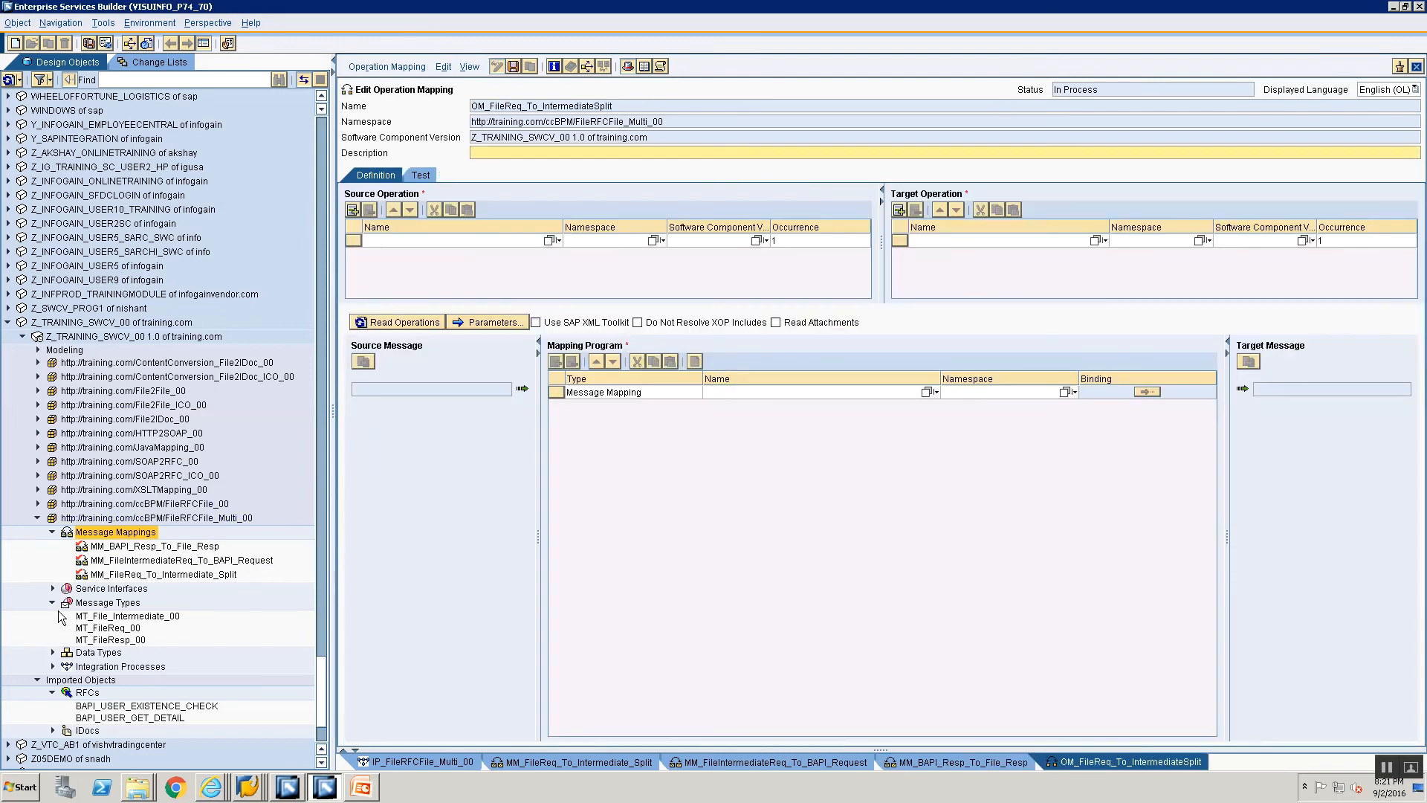
Step: Assign SIAA_File_Req as the source operation and SIAA_File_Intermediate as the target operation with occurrence 0..unbounded
{"action": "left_click", "coordinate": [52, 588]}
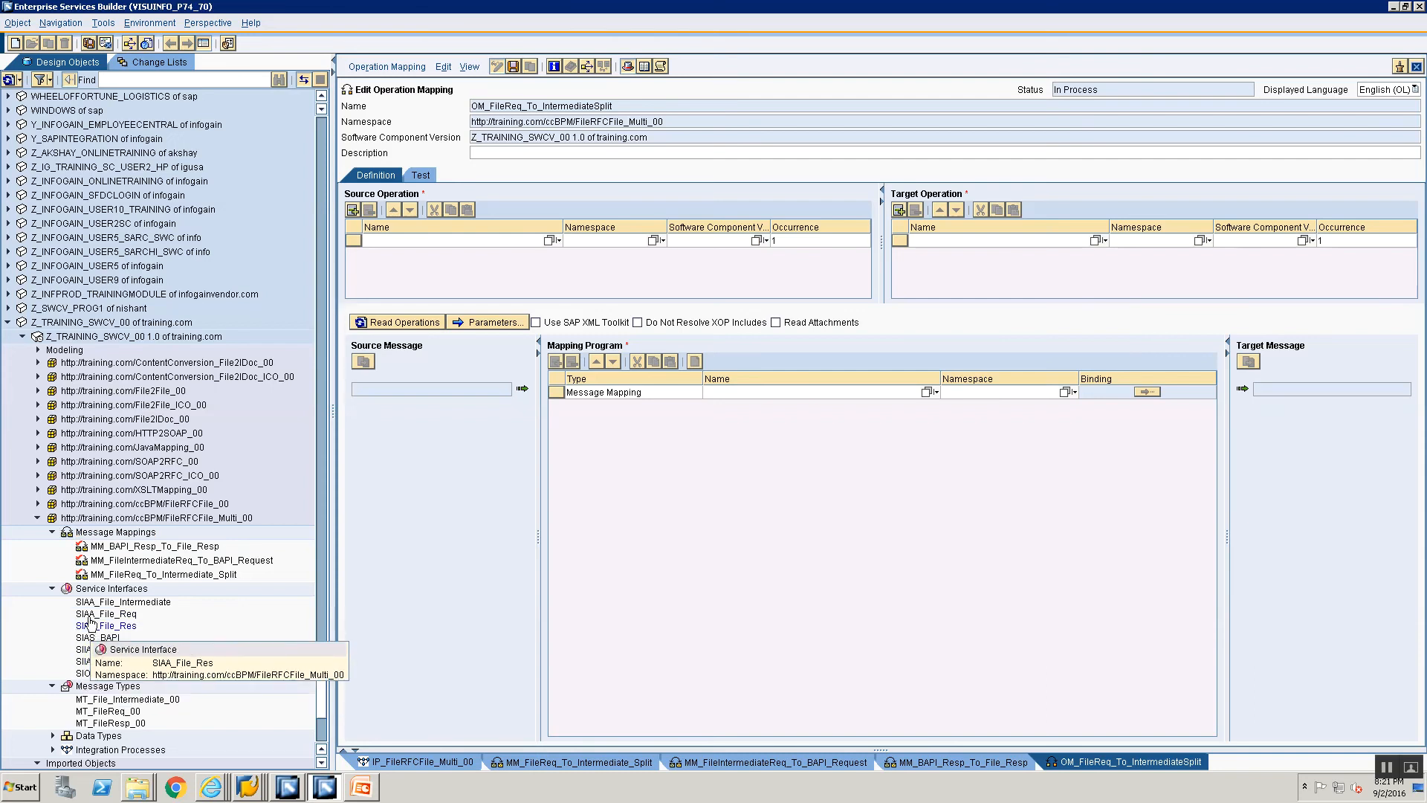
{"action": "left_click_drag", "start_coordinate": [88, 615], "coordinate": [461, 240]}
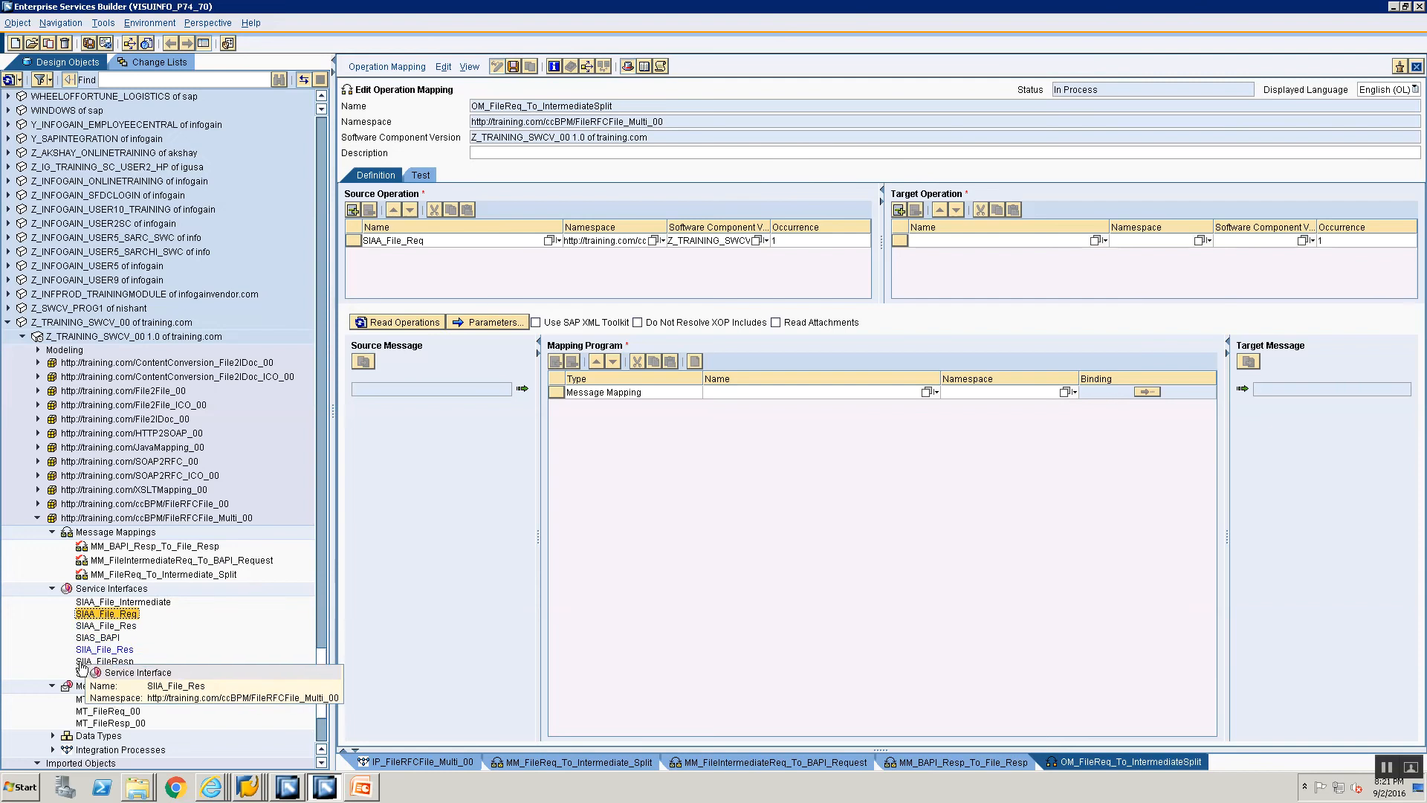
{"action": "left_click", "coordinate": [95, 603]}
{"action": "left_click_drag", "start_coordinate": [95, 603], "coordinate": [889, 338]}
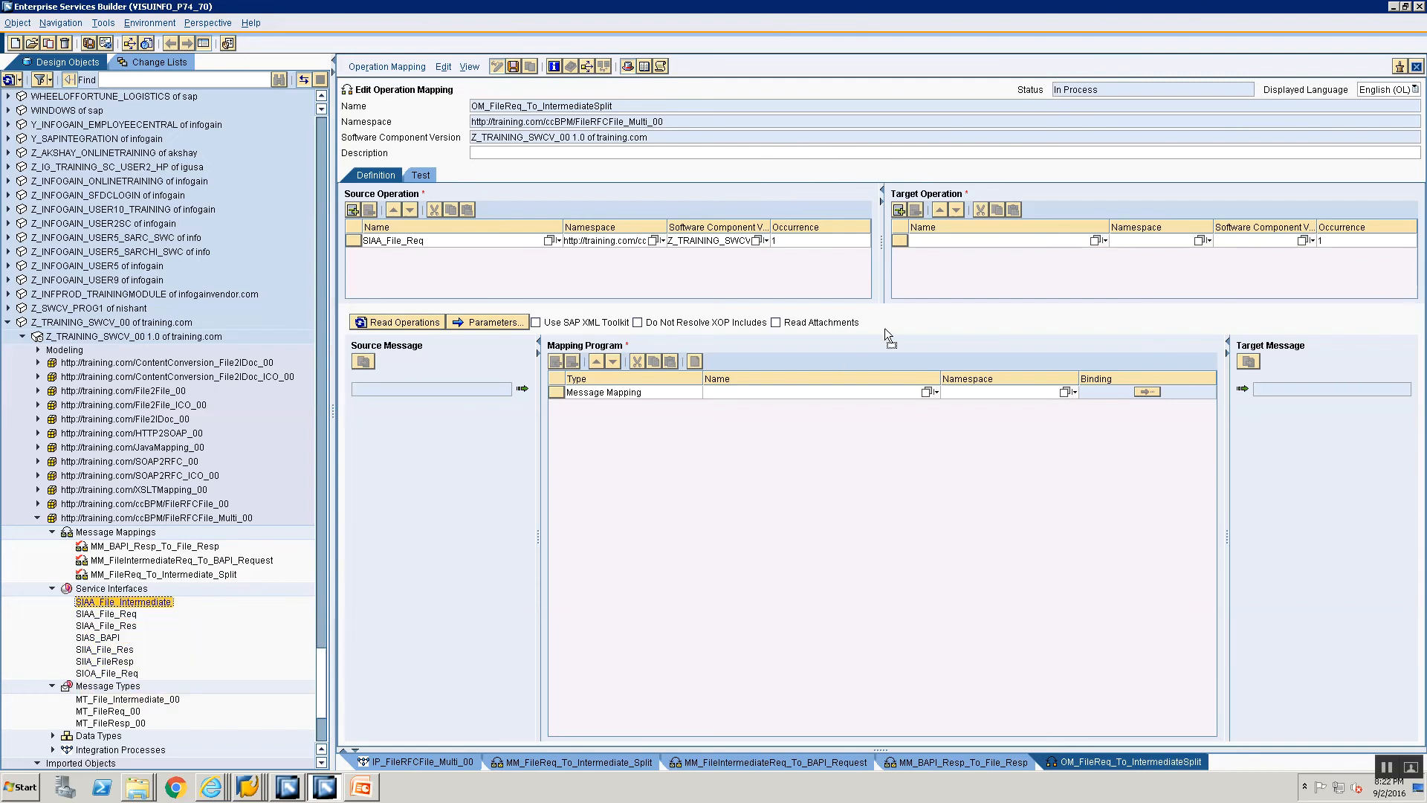
{"action": "left_click_drag", "start_coordinate": [987, 235], "coordinate": [987, 239]}
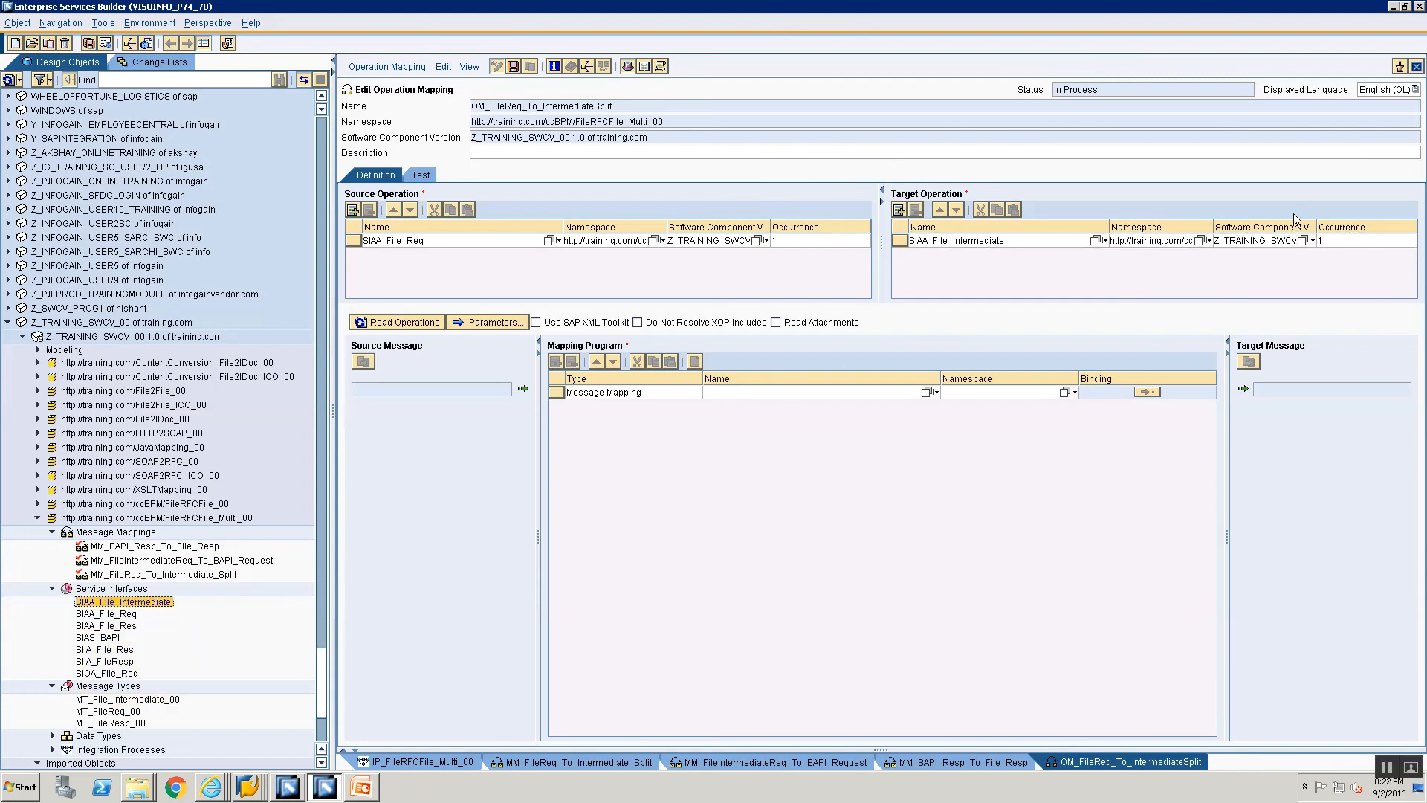
{"action": "left_click", "coordinate": [1341, 241]}
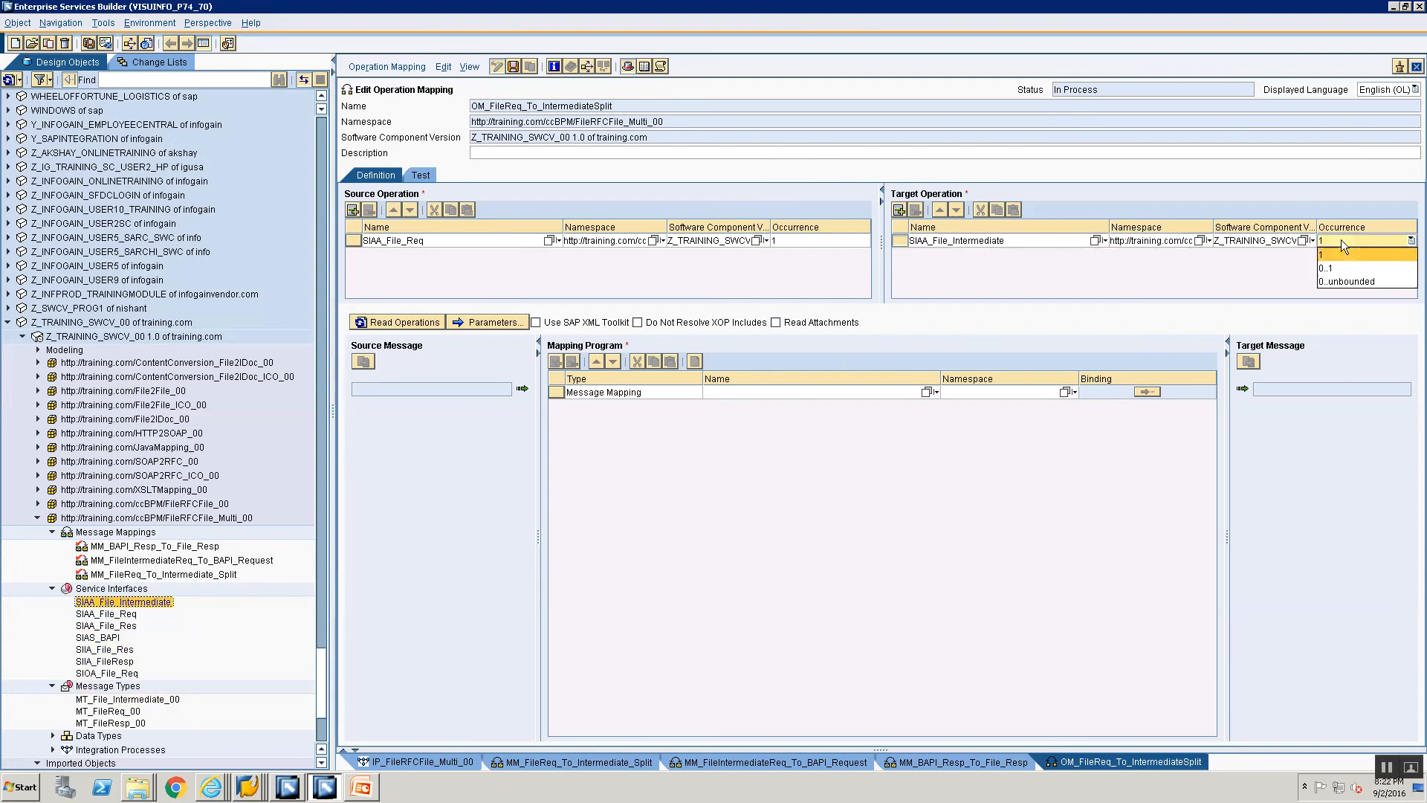
{"action": "left_click", "coordinate": [1338, 282]}
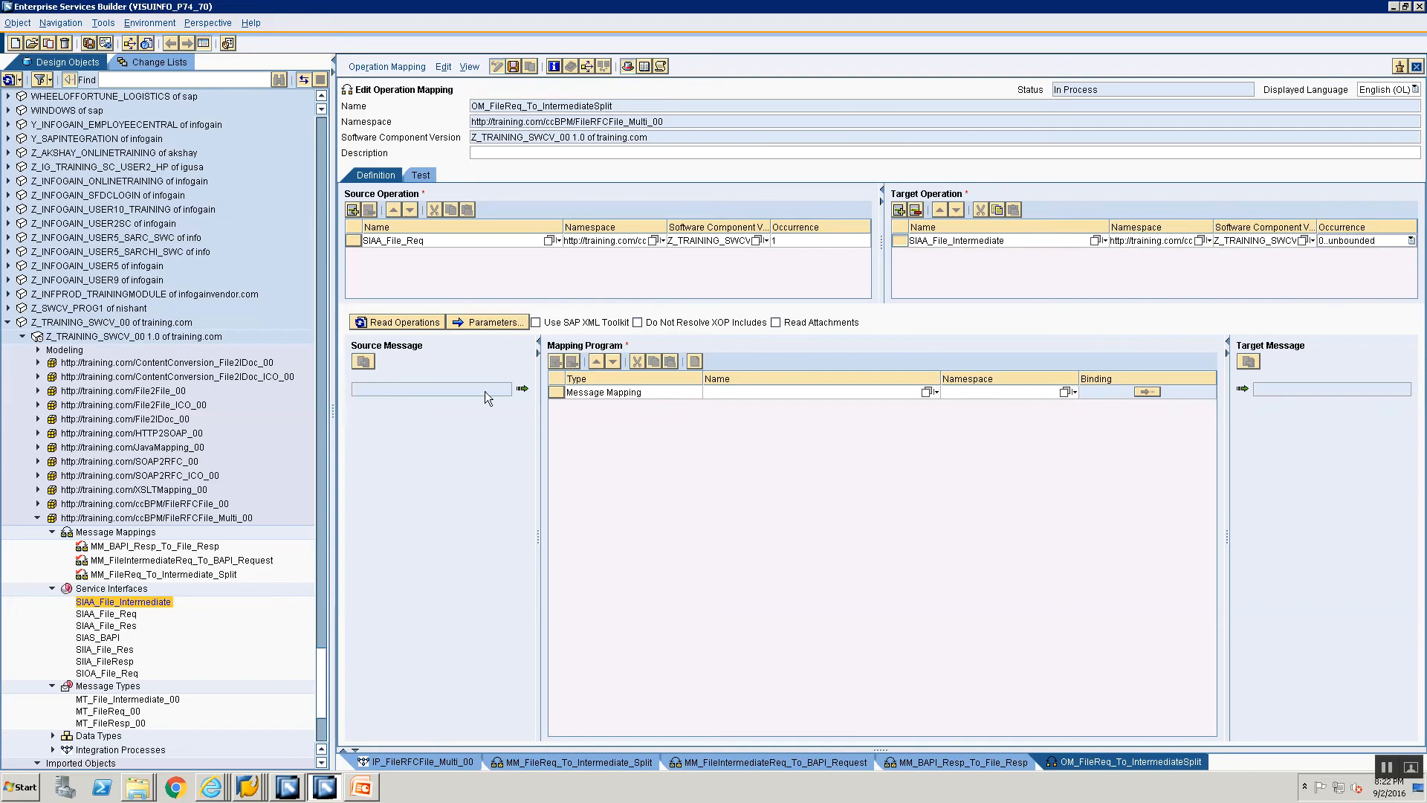
Step: Read the operations, assign MM_FileReq_To_Intermediate_Split as the mapping program, and save the operation mapping
{"action": "left_click", "coordinate": [406, 323]}
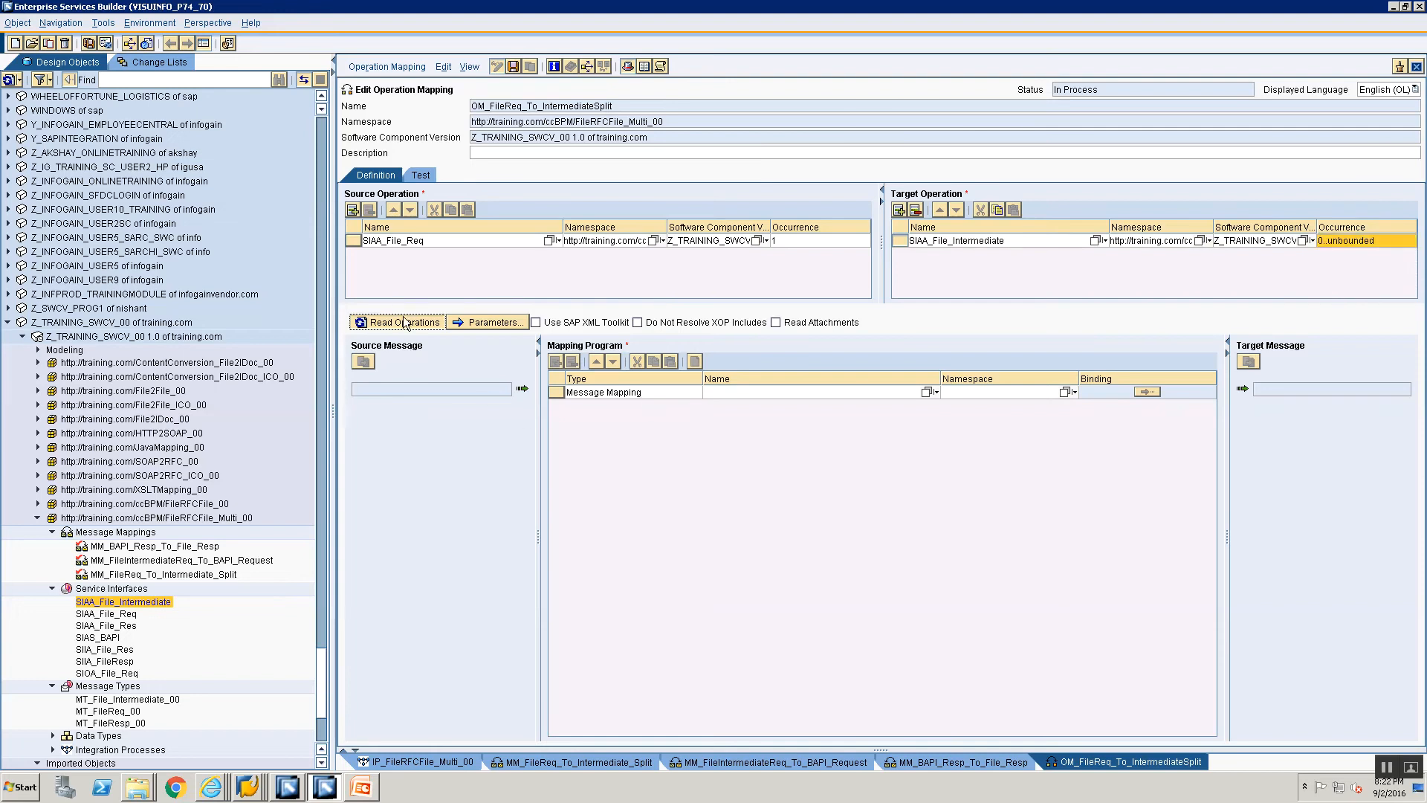
{"action": "left_click", "coordinate": [124, 576]}
{"action": "left_click_drag", "start_coordinate": [124, 578], "coordinate": [816, 401]}
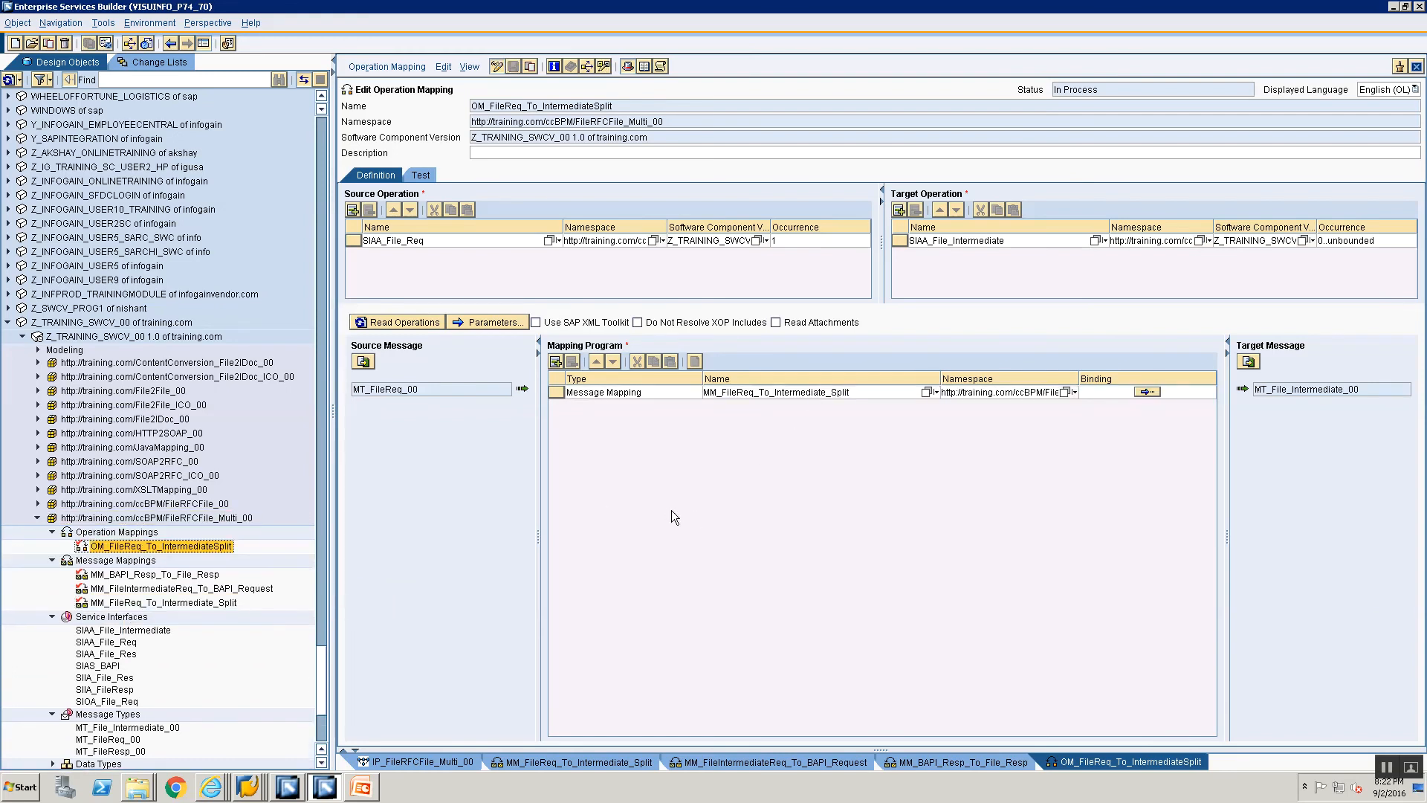
{"action": "left_click", "coordinate": [92, 535]}
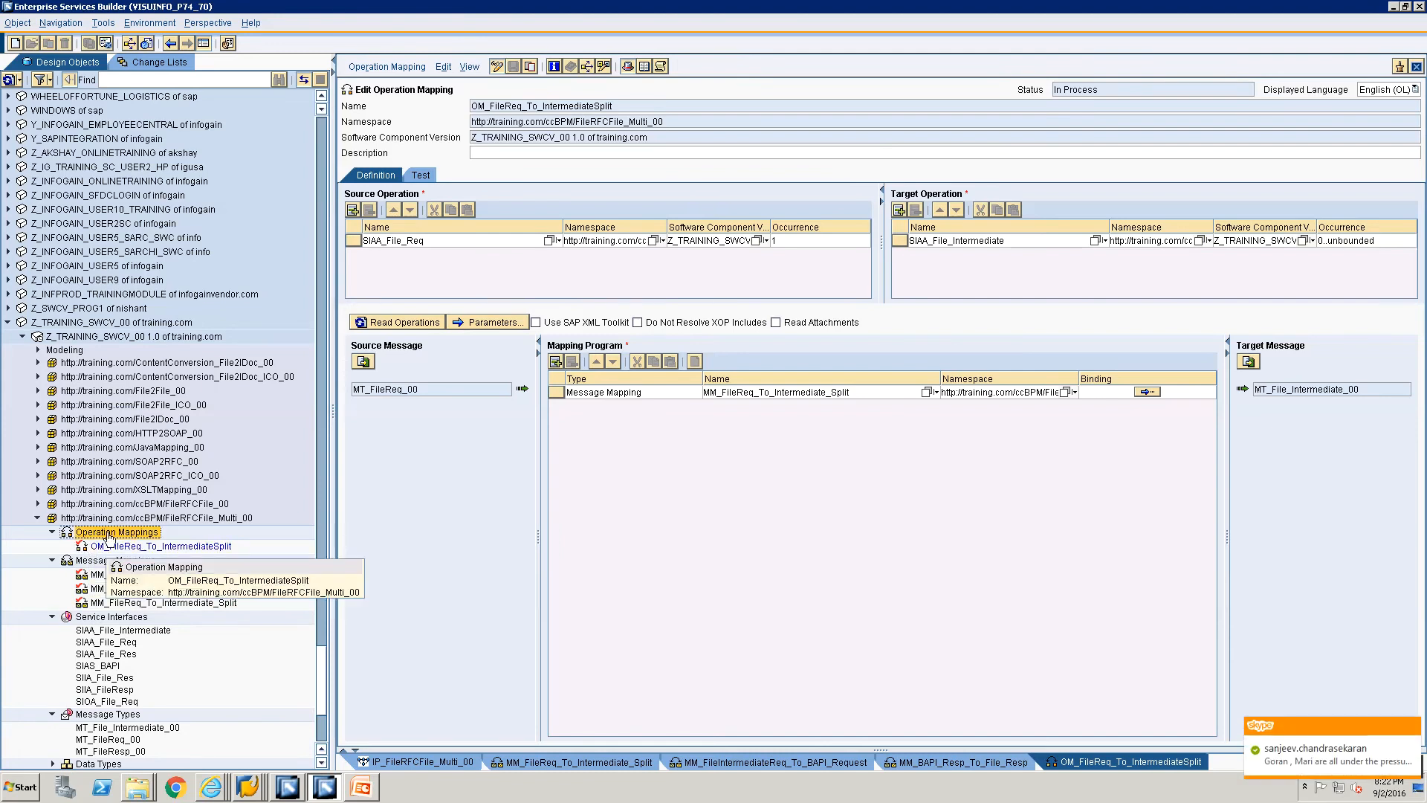
{"action": "left_click", "coordinate": [1411, 726]}
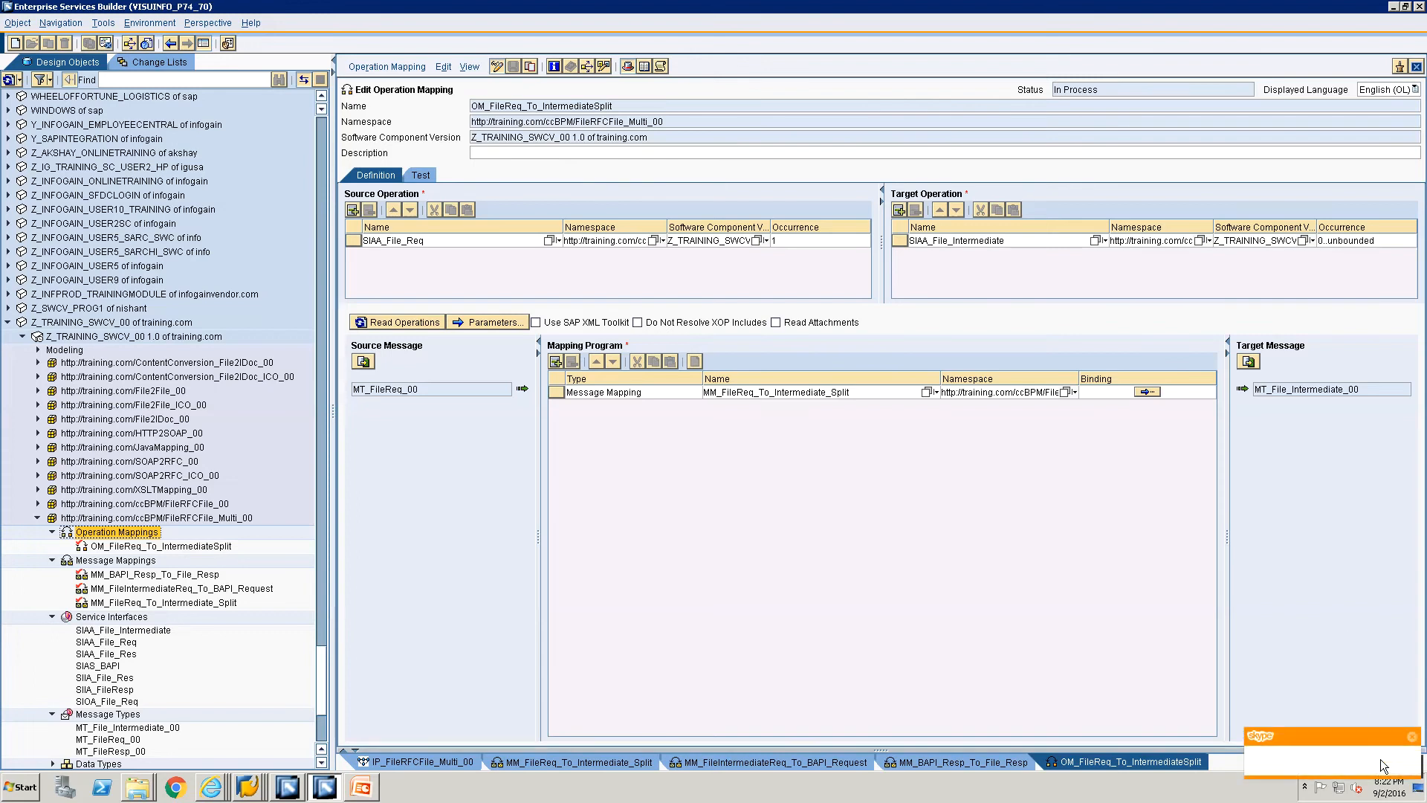
{"action": "left_click", "coordinate": [1388, 765]}
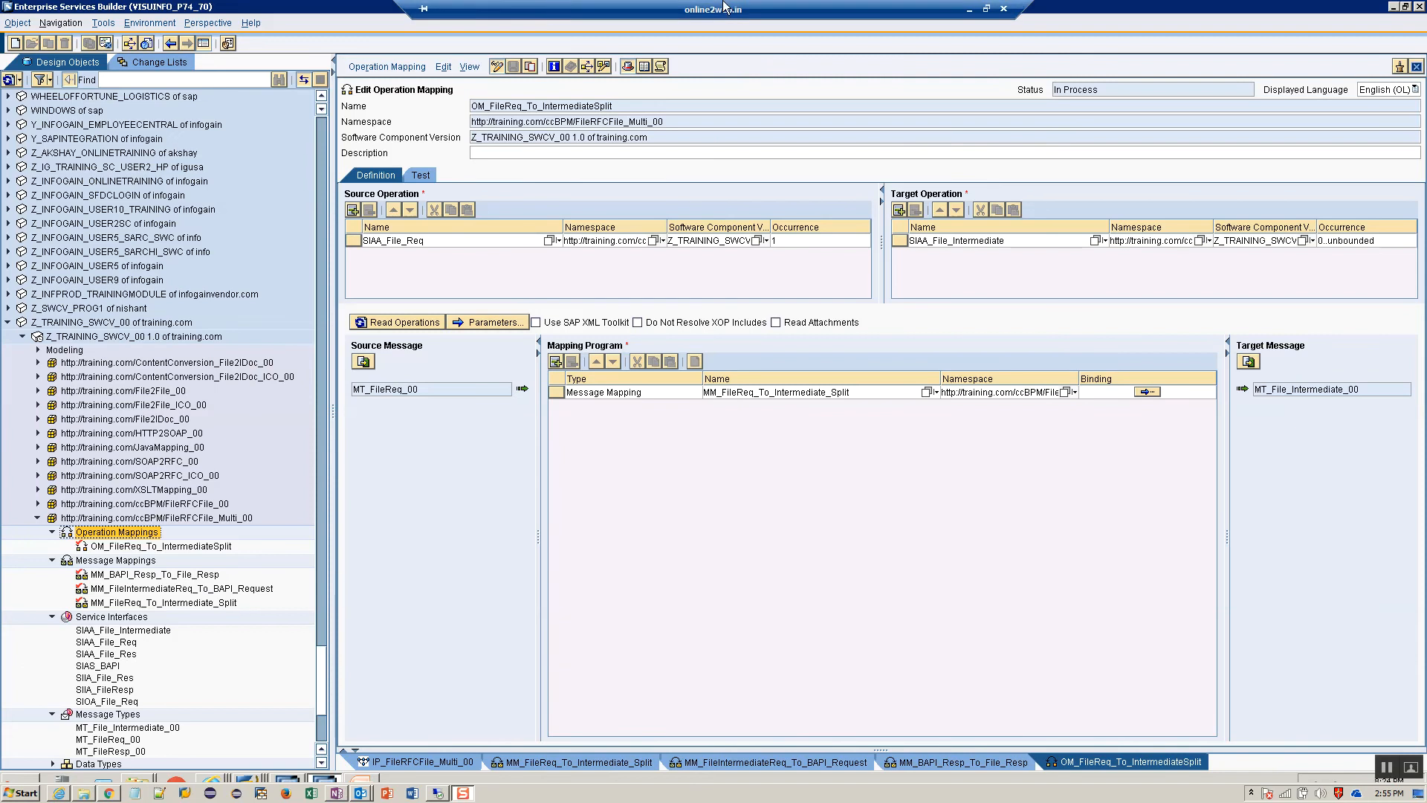
{"action": "left_click", "coordinate": [1000, 9]}
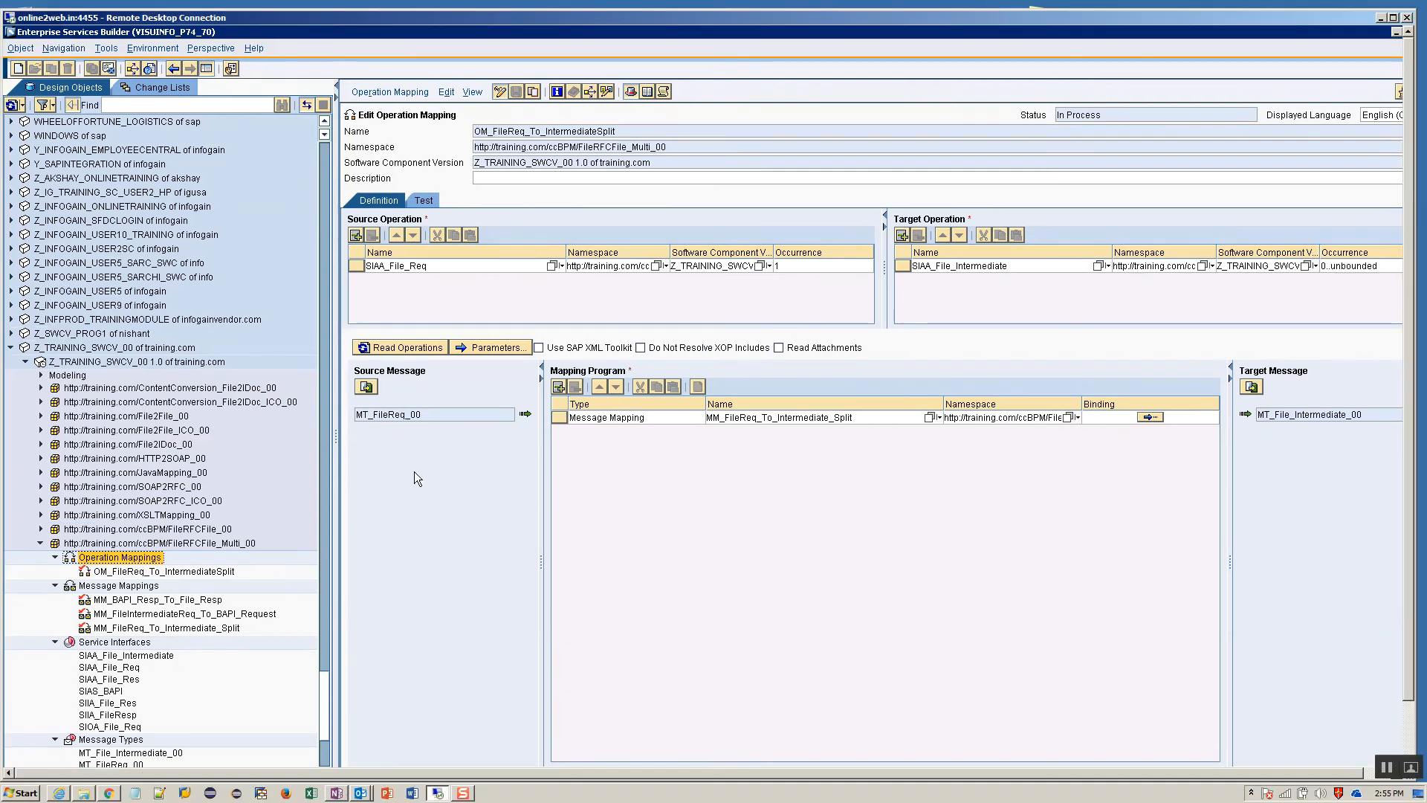
{"action": "double_click", "coordinate": [735, 21]}
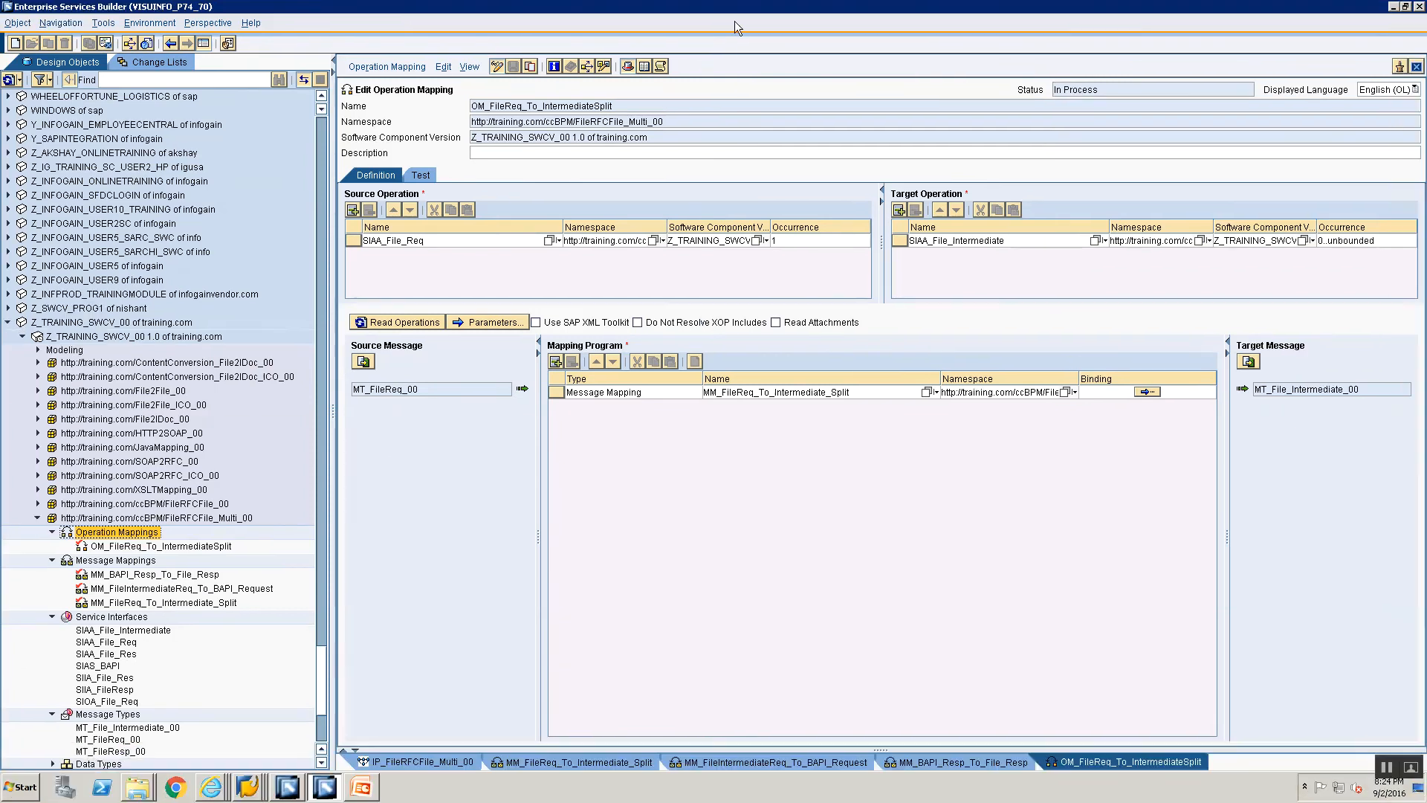
{"action": "left_click", "coordinate": [117, 545]}
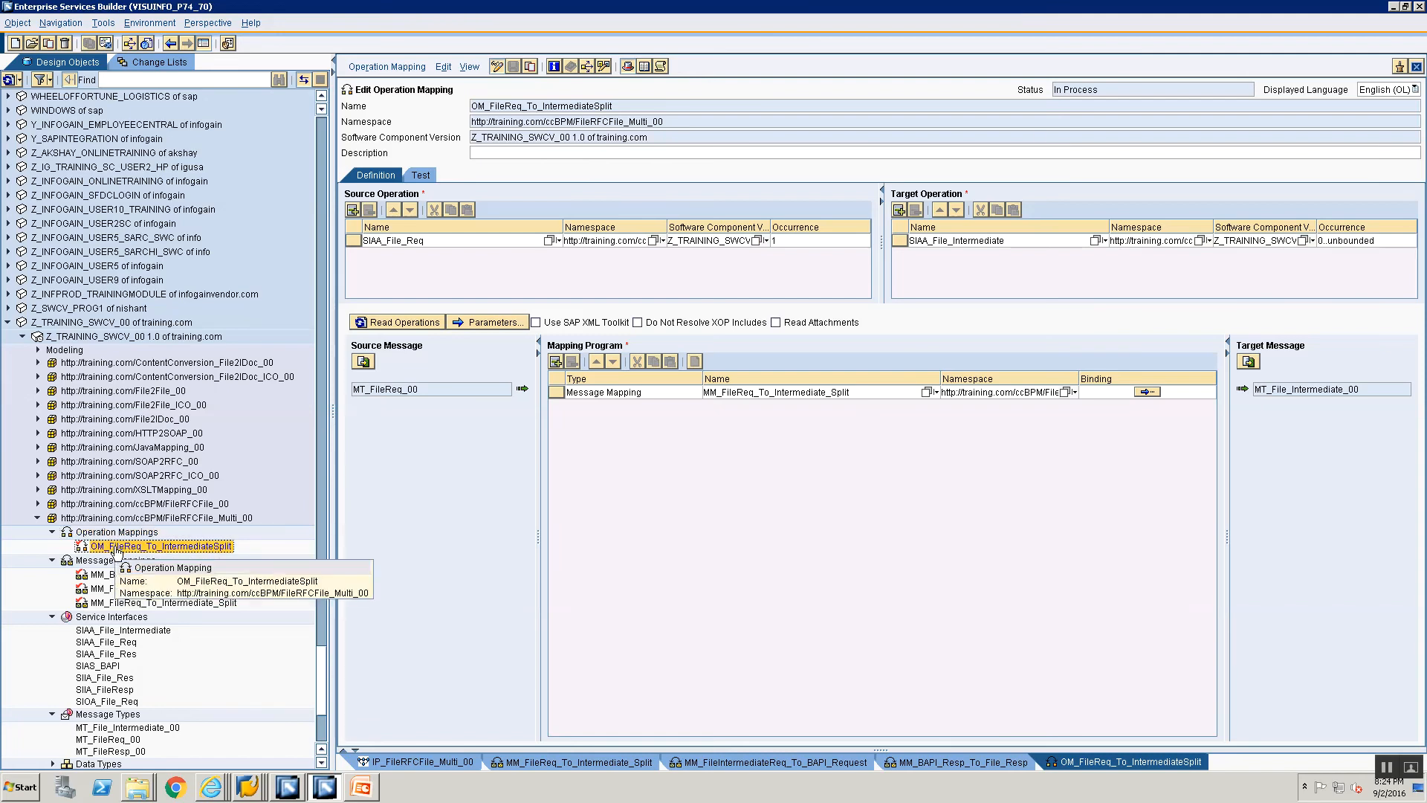
{"action": "left_click", "coordinate": [110, 520]}
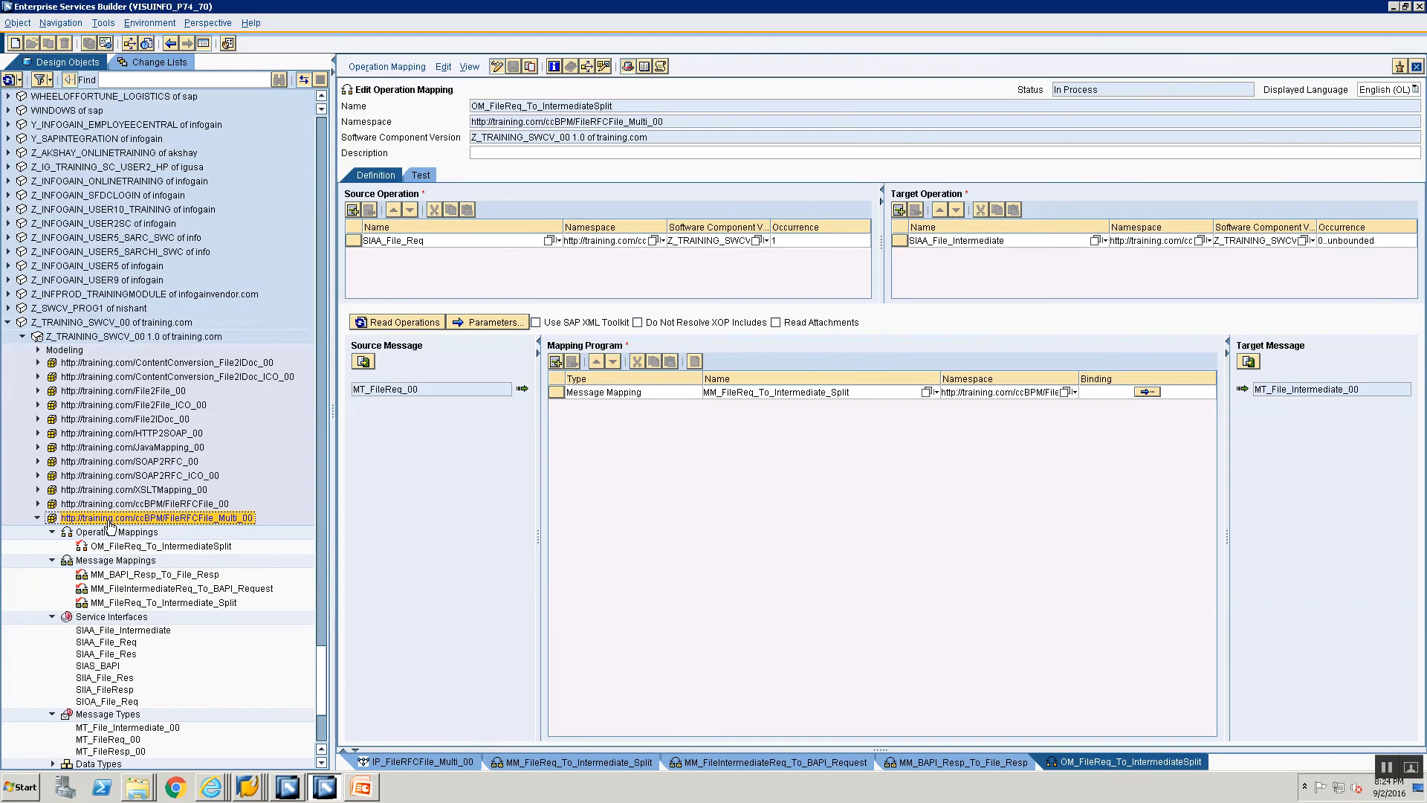
{"action": "left_click_drag", "start_coordinate": [107, 522], "coordinate": [113, 526]}
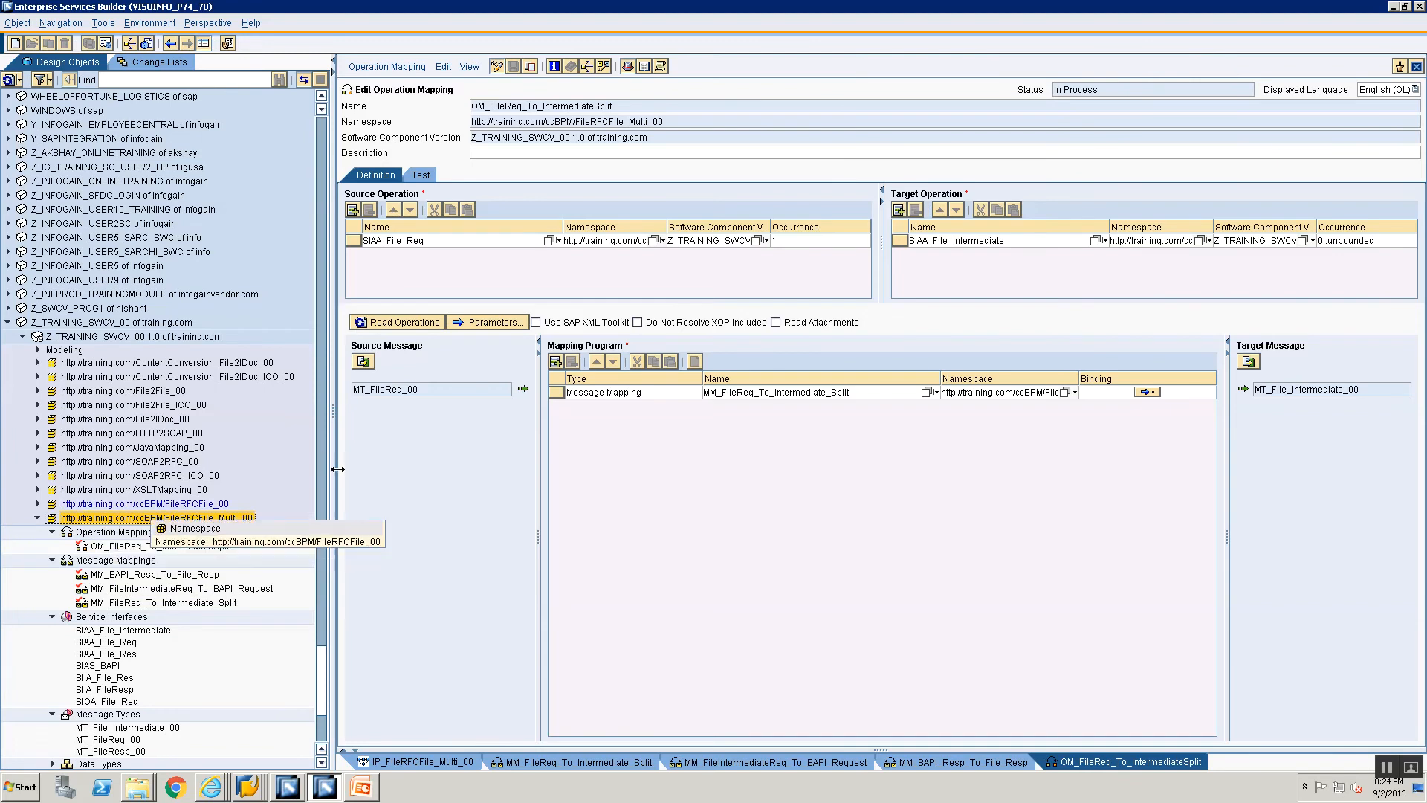
Step: Close all open object editors and select the Operation Mappings folder of the FileRFCFile_Multi_00 namespace
{"action": "right_click", "coordinate": [763, 768]}
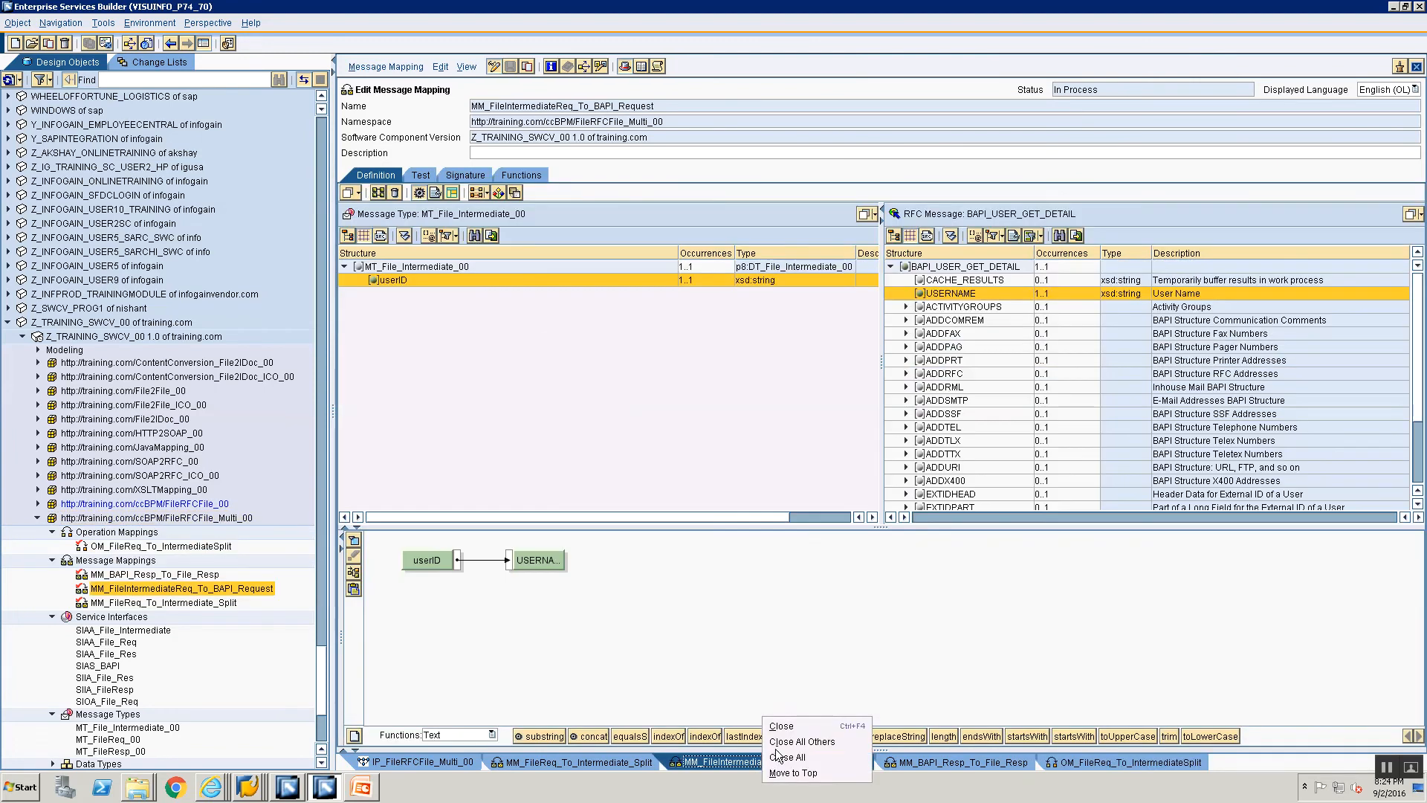
{"action": "left_click", "coordinate": [780, 760]}
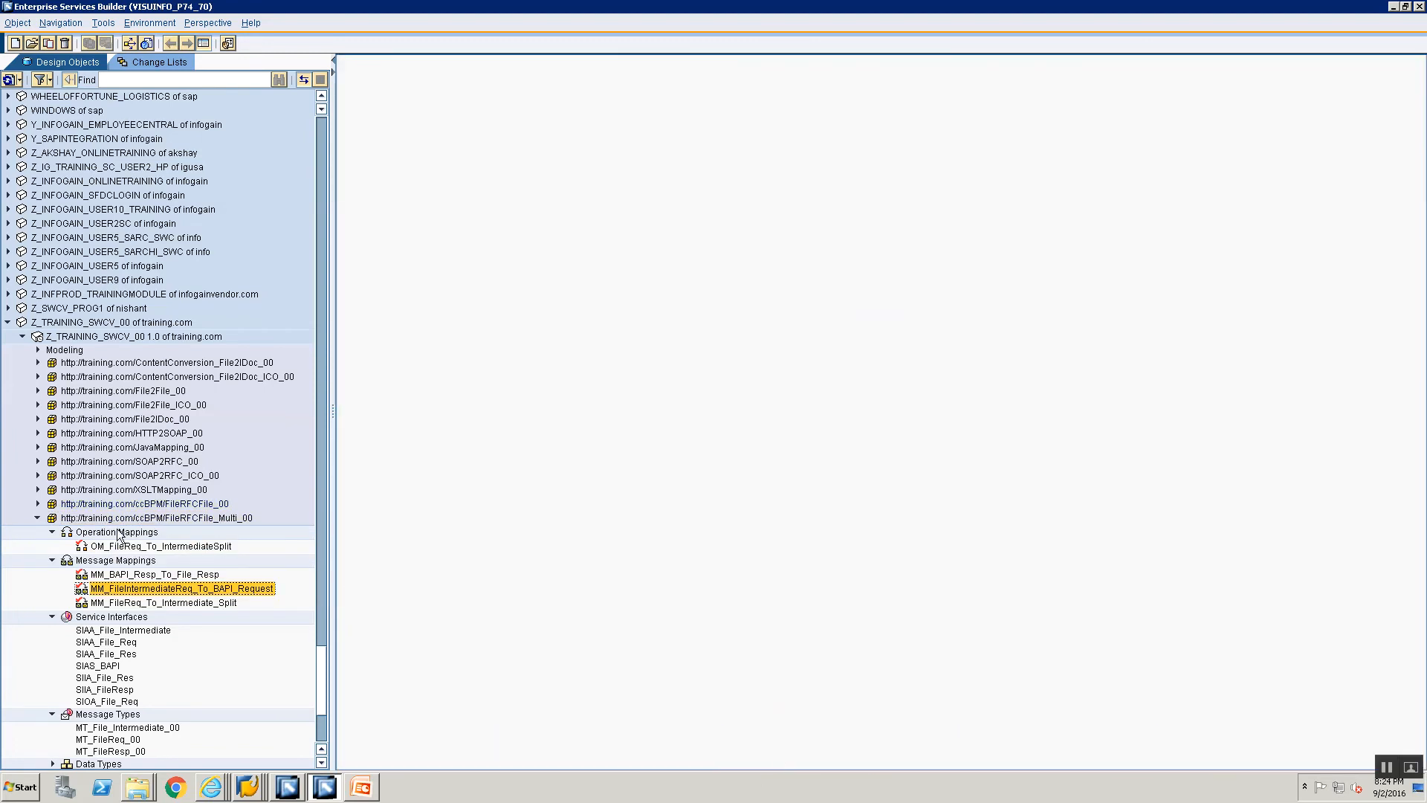
{"action": "left_click", "coordinate": [119, 533]}
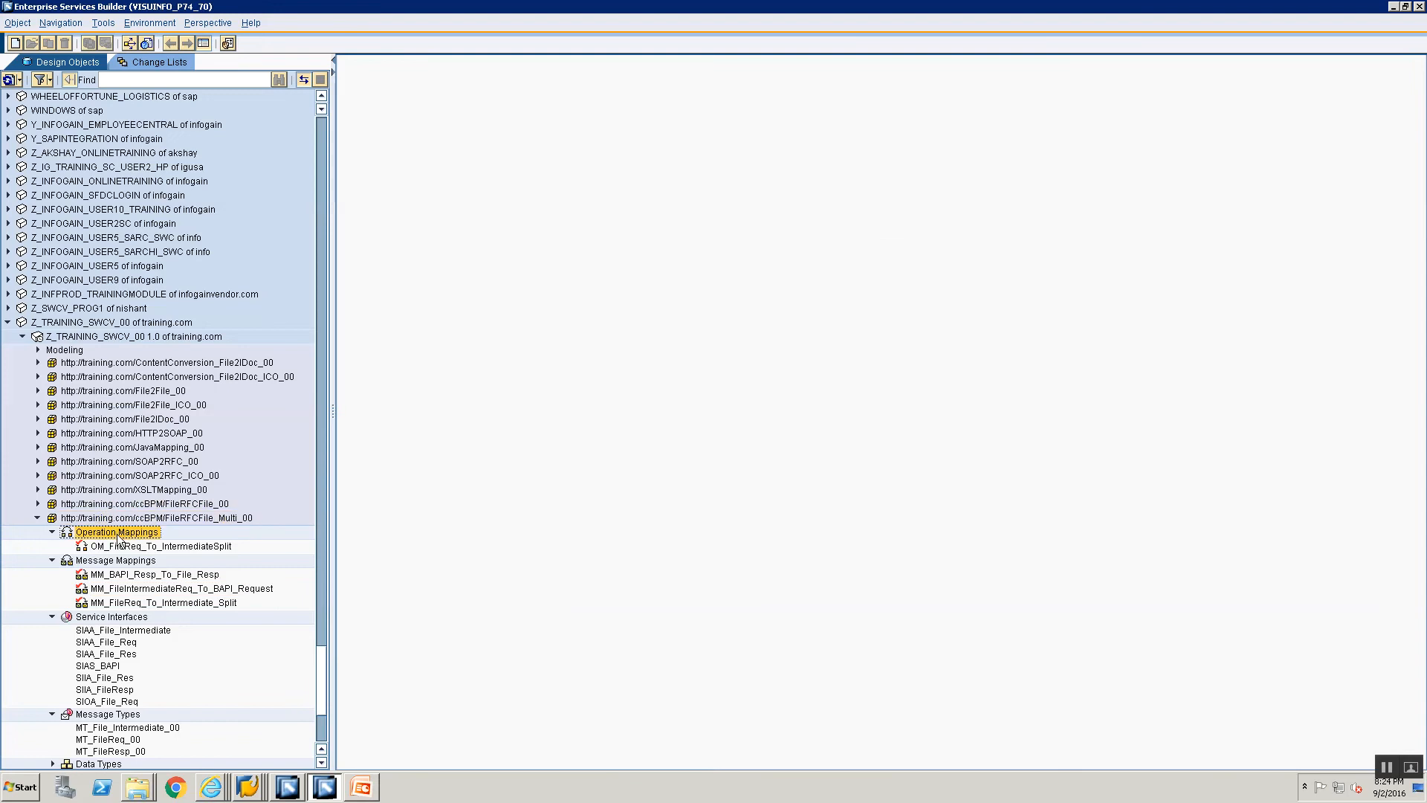
Step: Create the operation mapping OM_BPM_To_BAPI in the FileRFCFile_Multi_00 namespace
{"action": "left_click", "coordinate": [117, 561]}
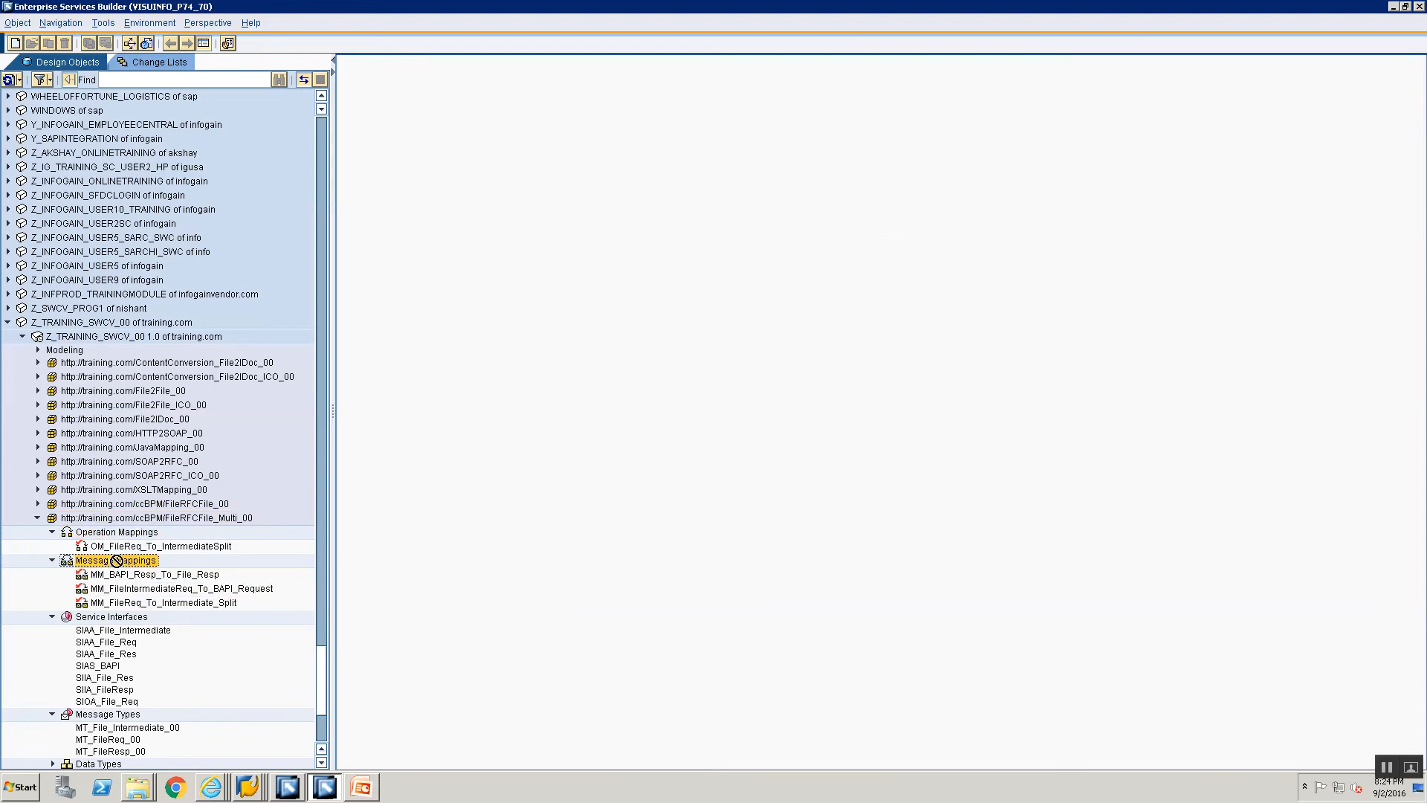
{"action": "left_click", "coordinate": [15, 42]}
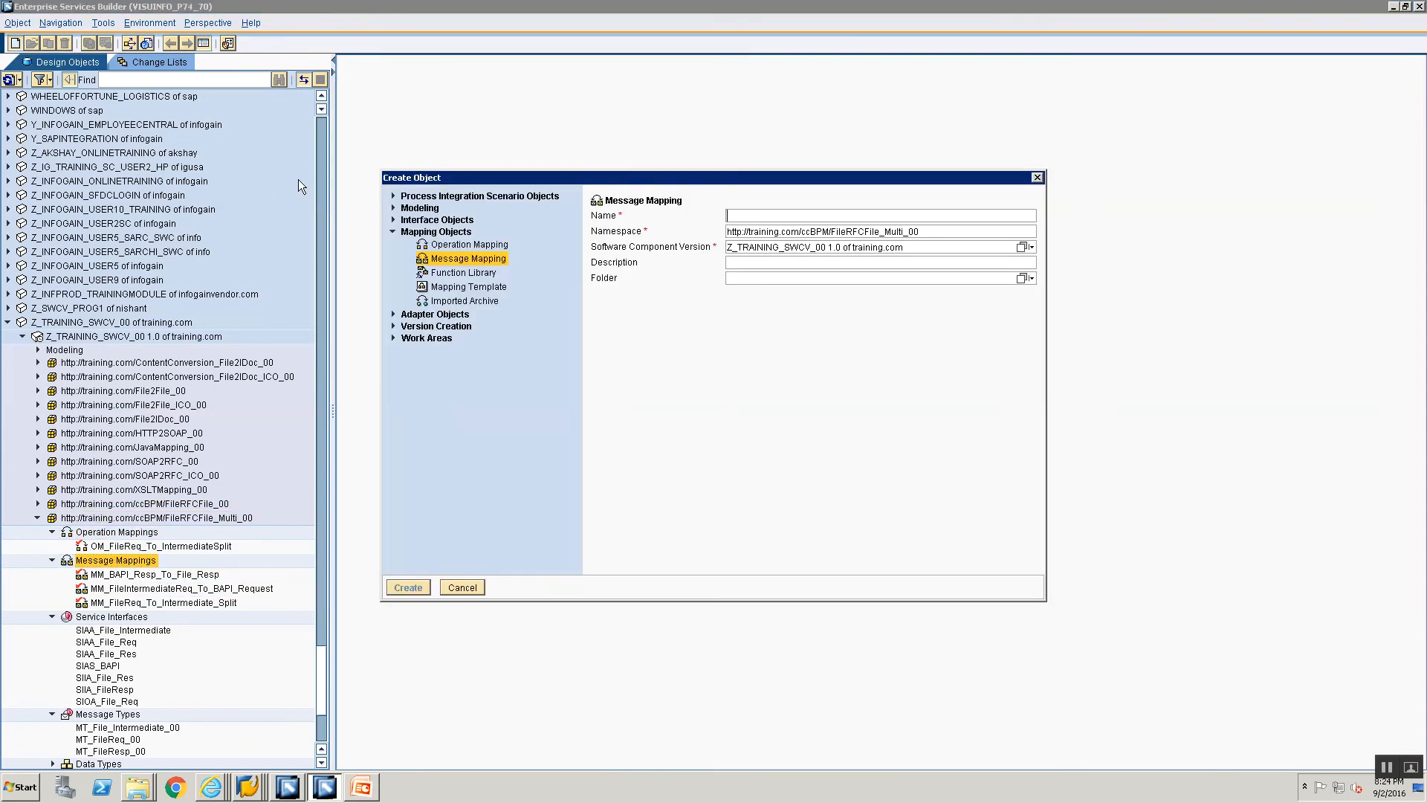
{"action": "left_click", "coordinate": [453, 245]}
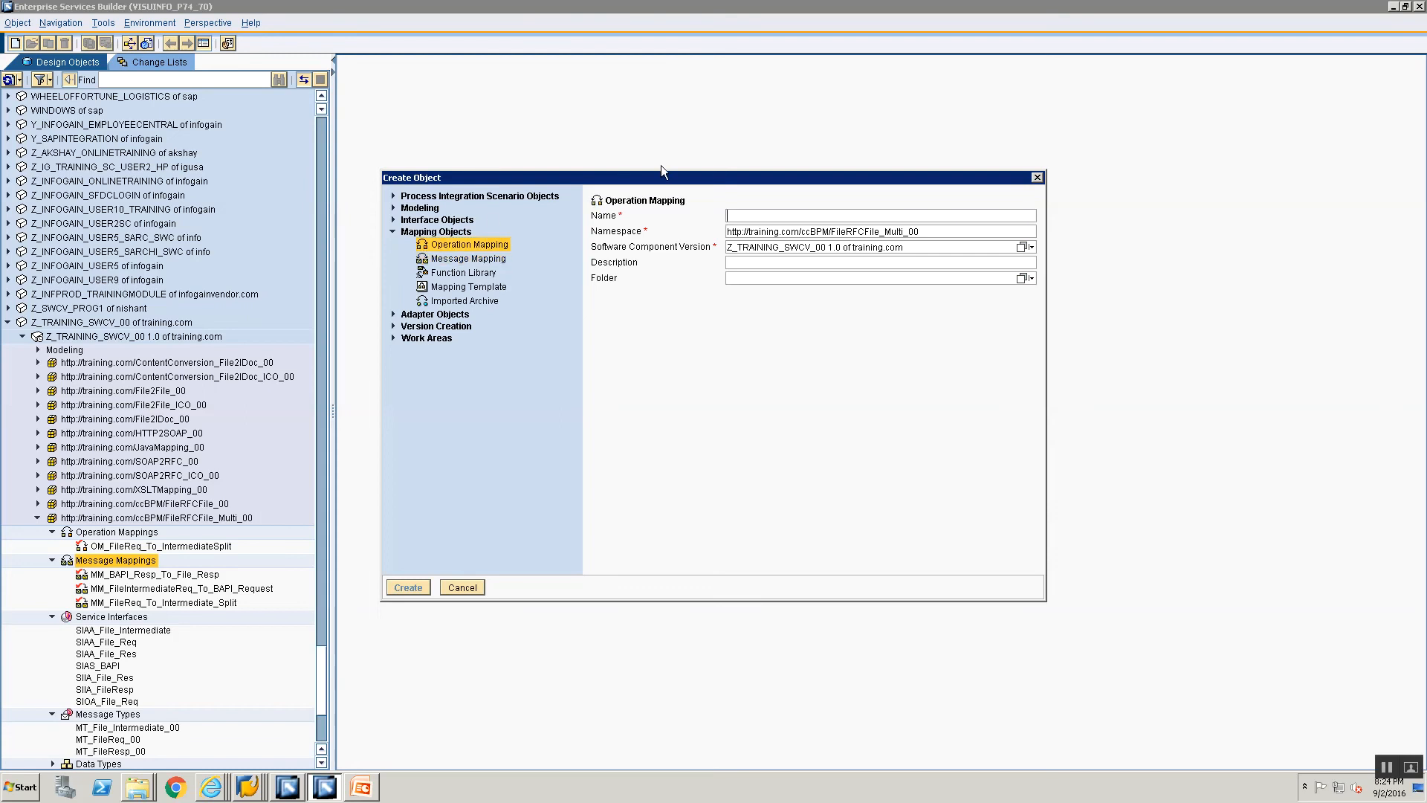
{"action": "left_click", "coordinate": [794, 210]}
{"action": "type", "text": "OM"}
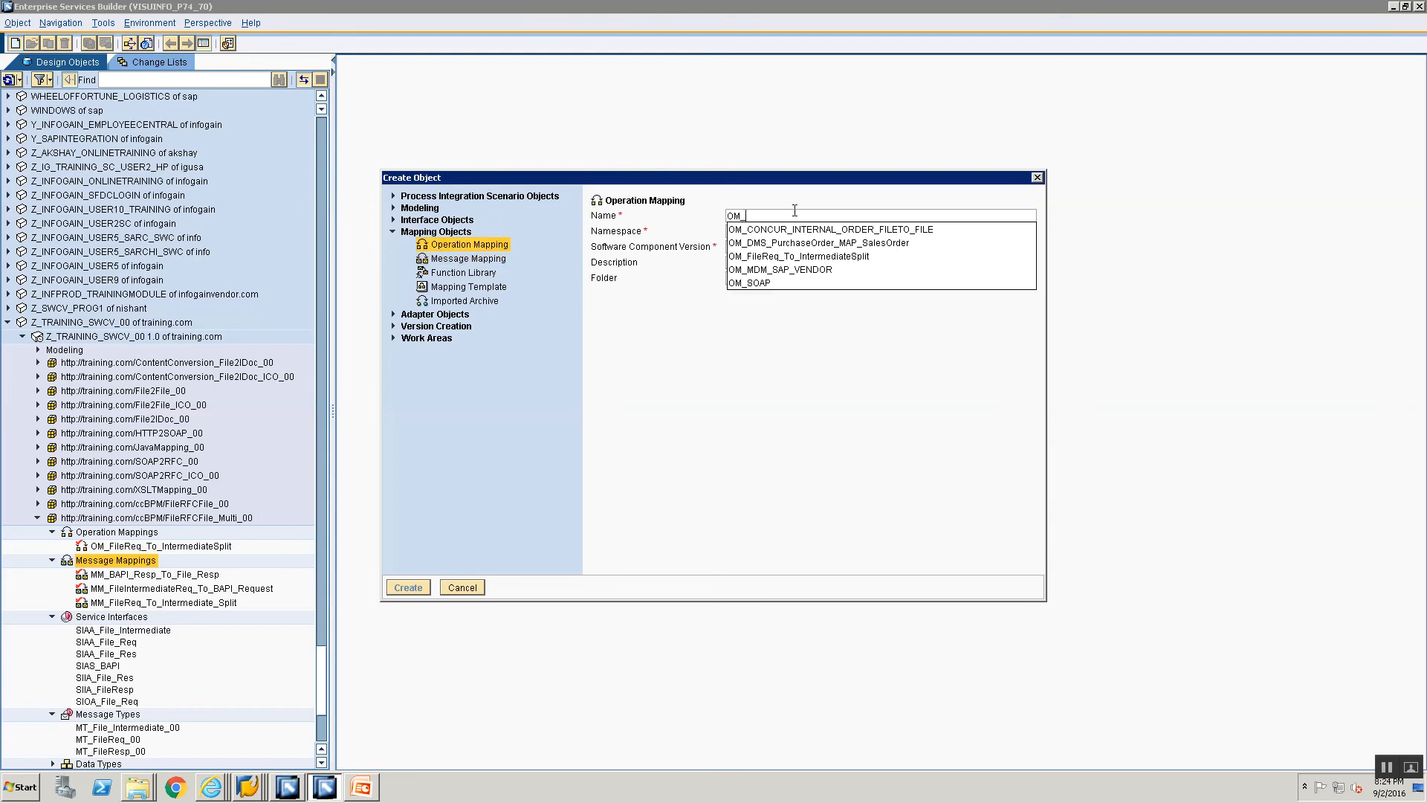
{"action": "type", "text": "_FileR"}
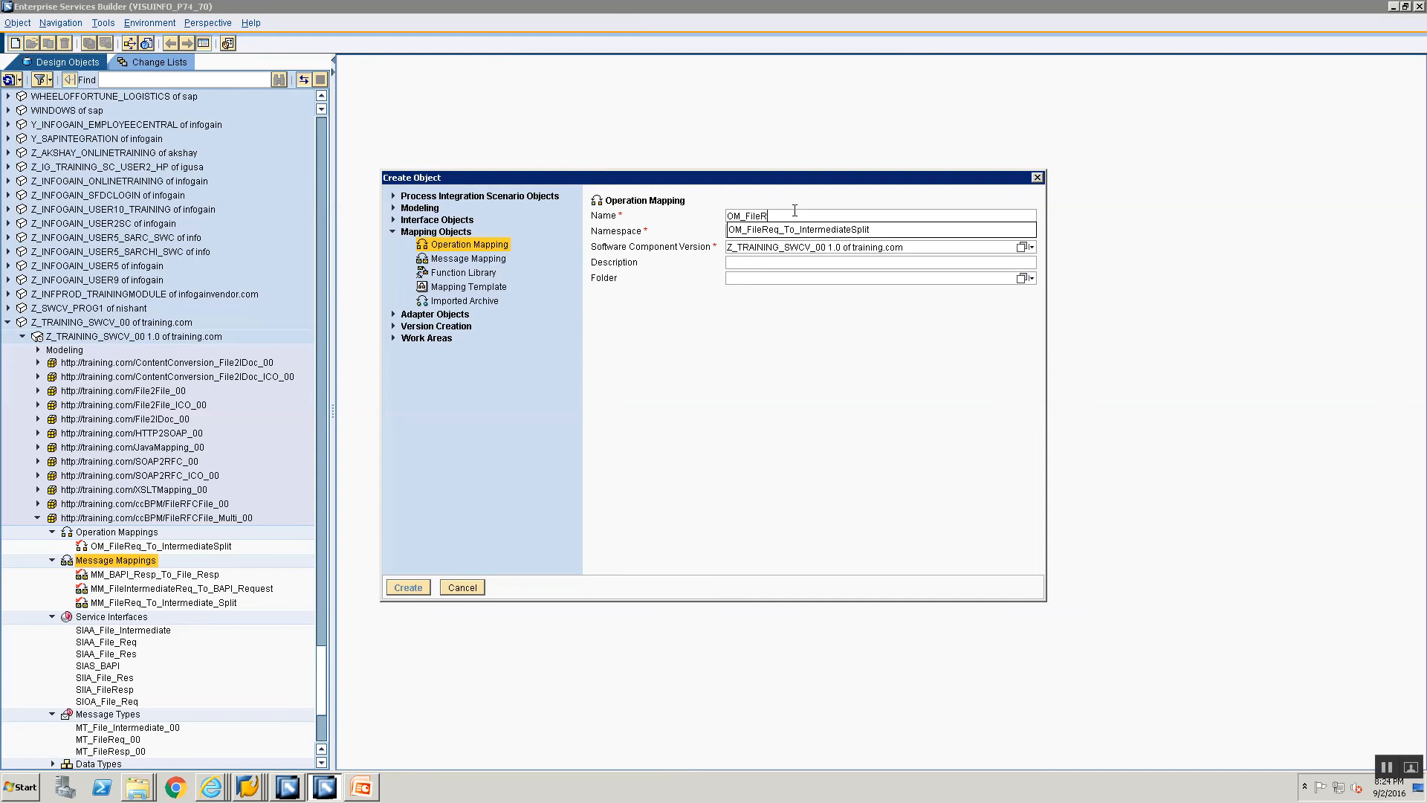
{"action": "key", "text": "BackSpace"}
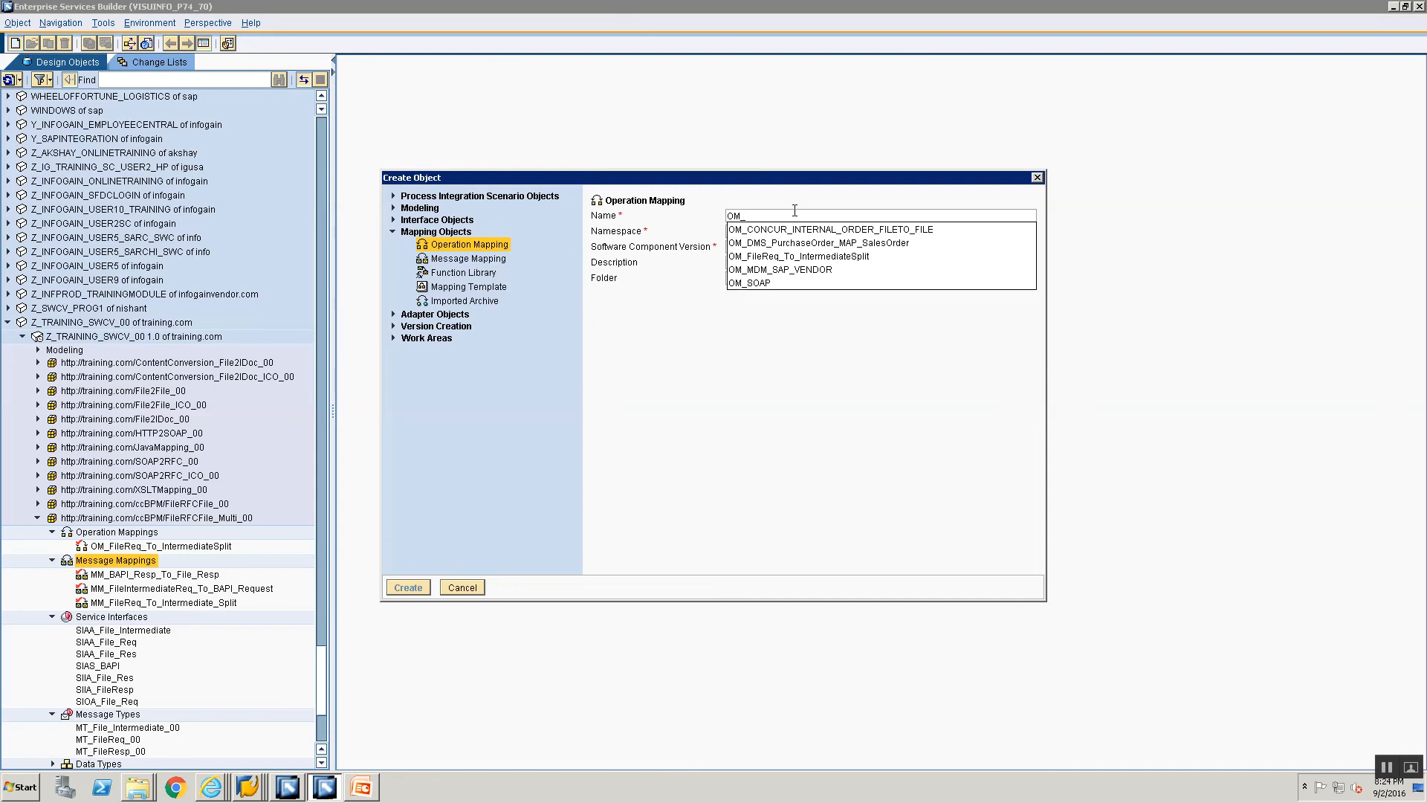
{"action": "type", "text": "File"}
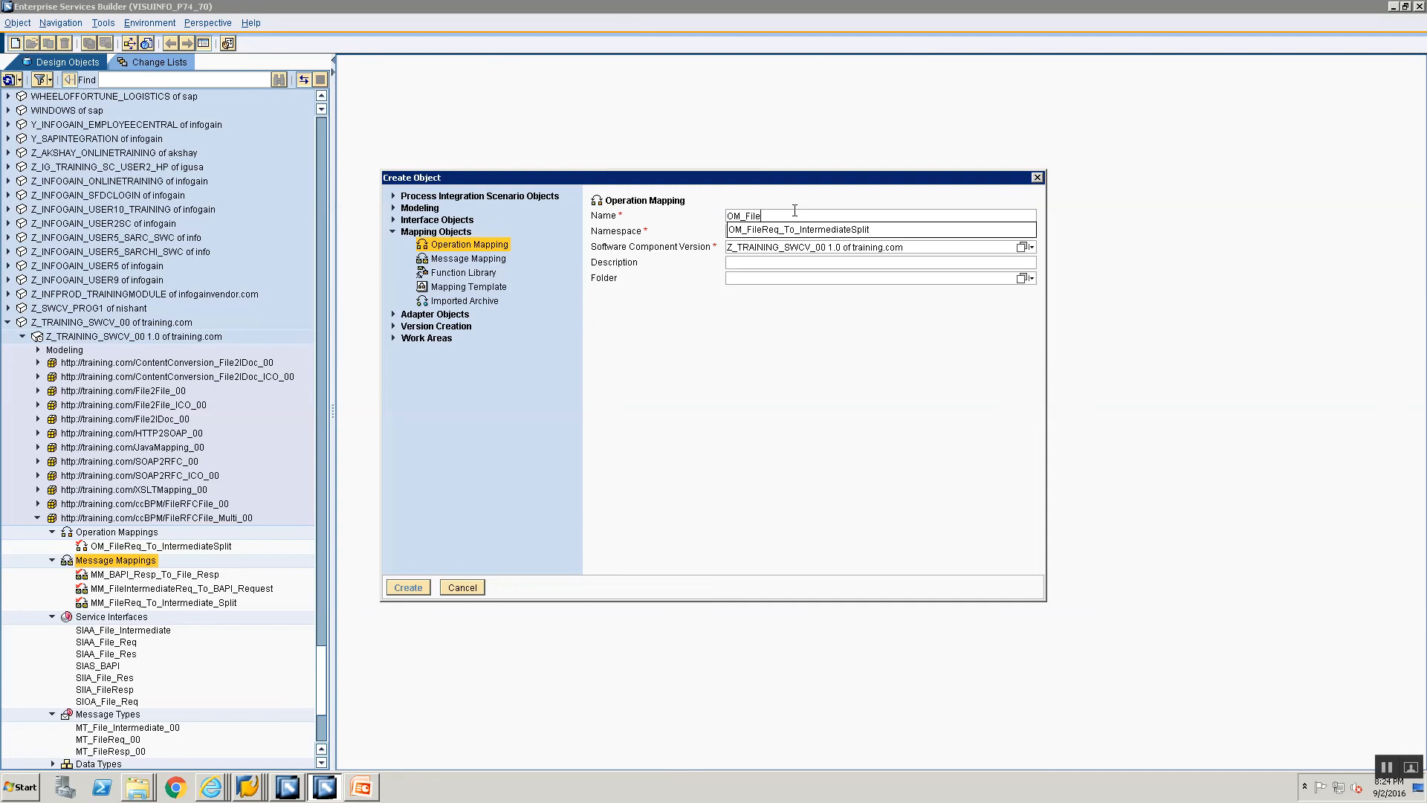
{"action": "type", "text": "Inter"}
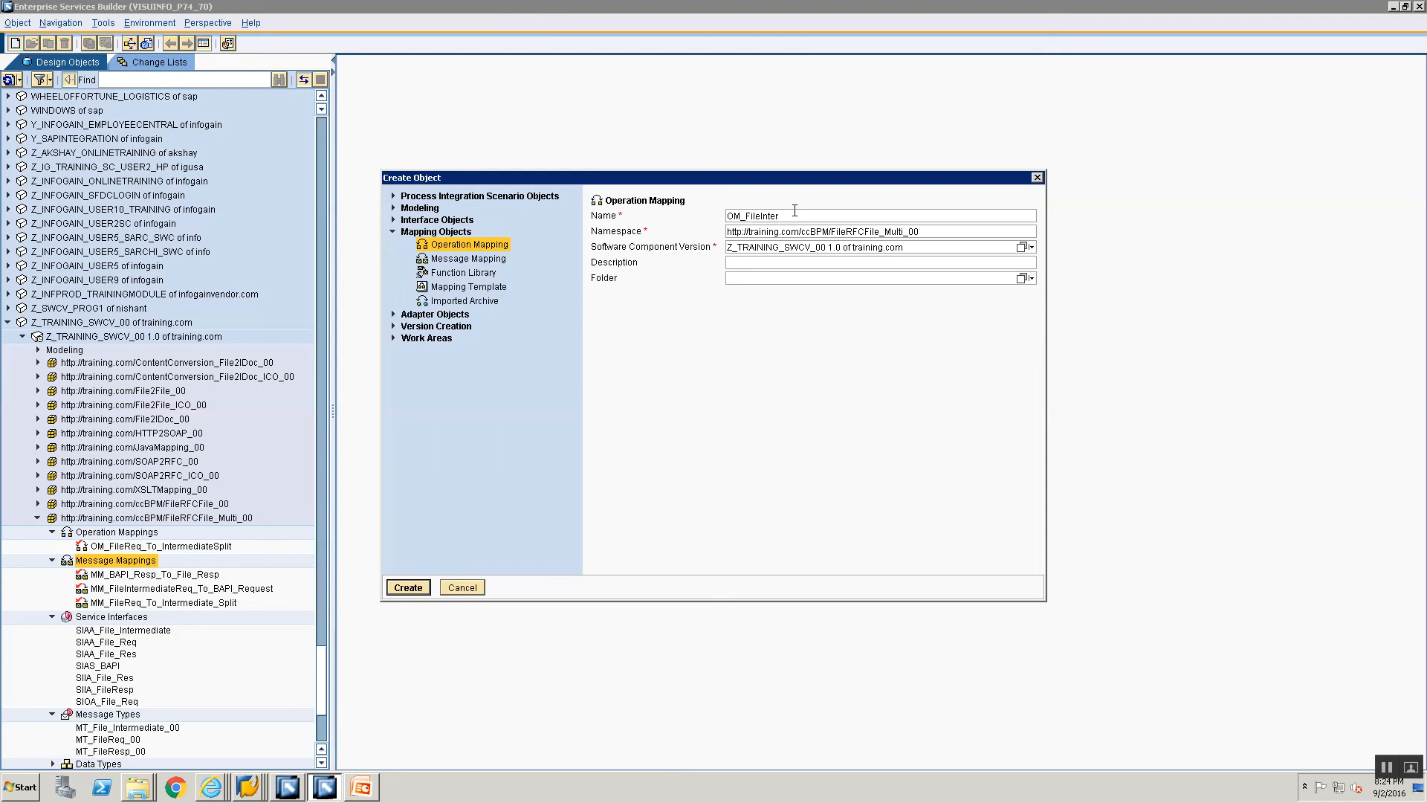
{"action": "key", "text": "BackSpace"}
{"action": "key", "text": "BackSpace"}
{"action": "key", "text": "BackSpace"}
{"action": "key", "text": "BackSpace"}
{"action": "key", "text": "BackSpace"}
{"action": "key", "text": "BackSpace"}
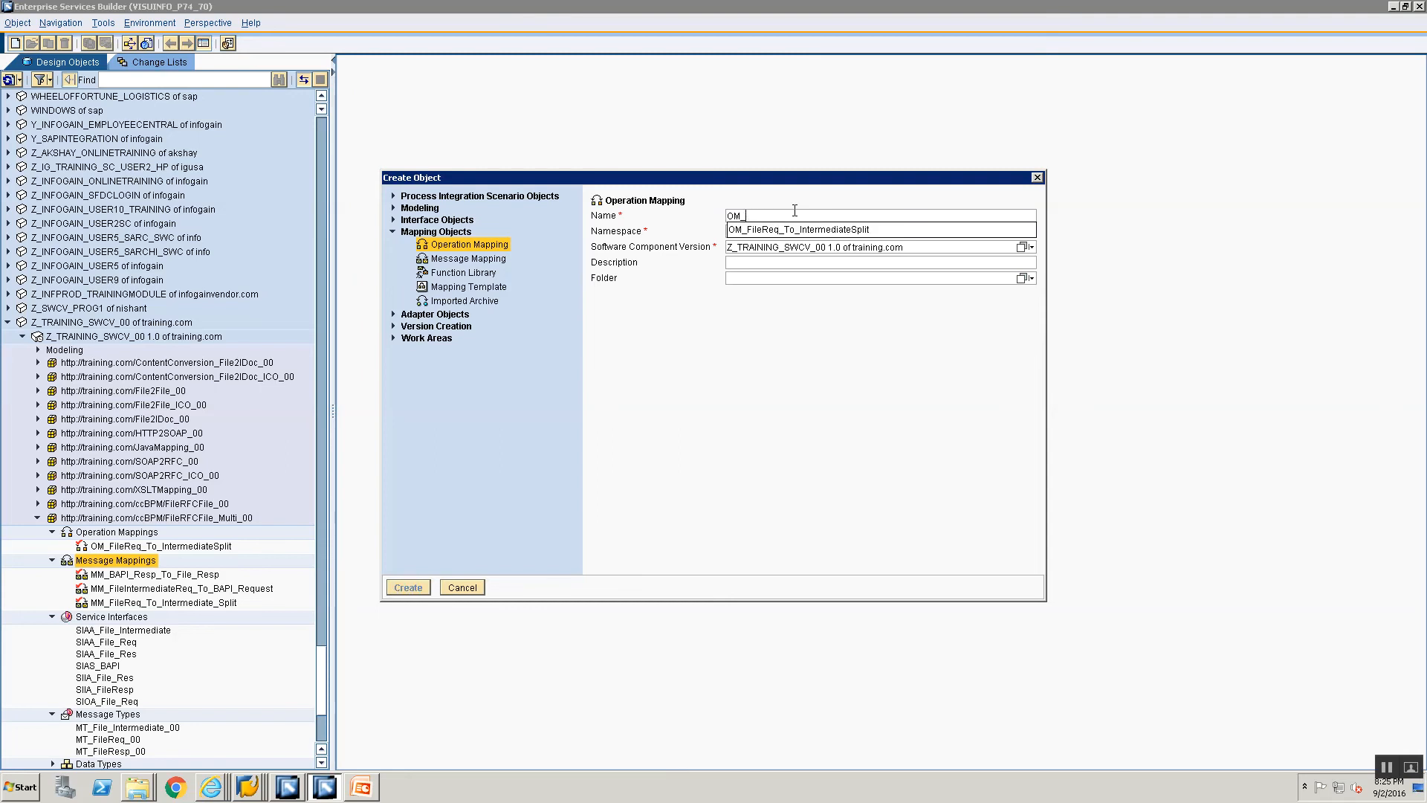
{"action": "type", "text": "BP"}
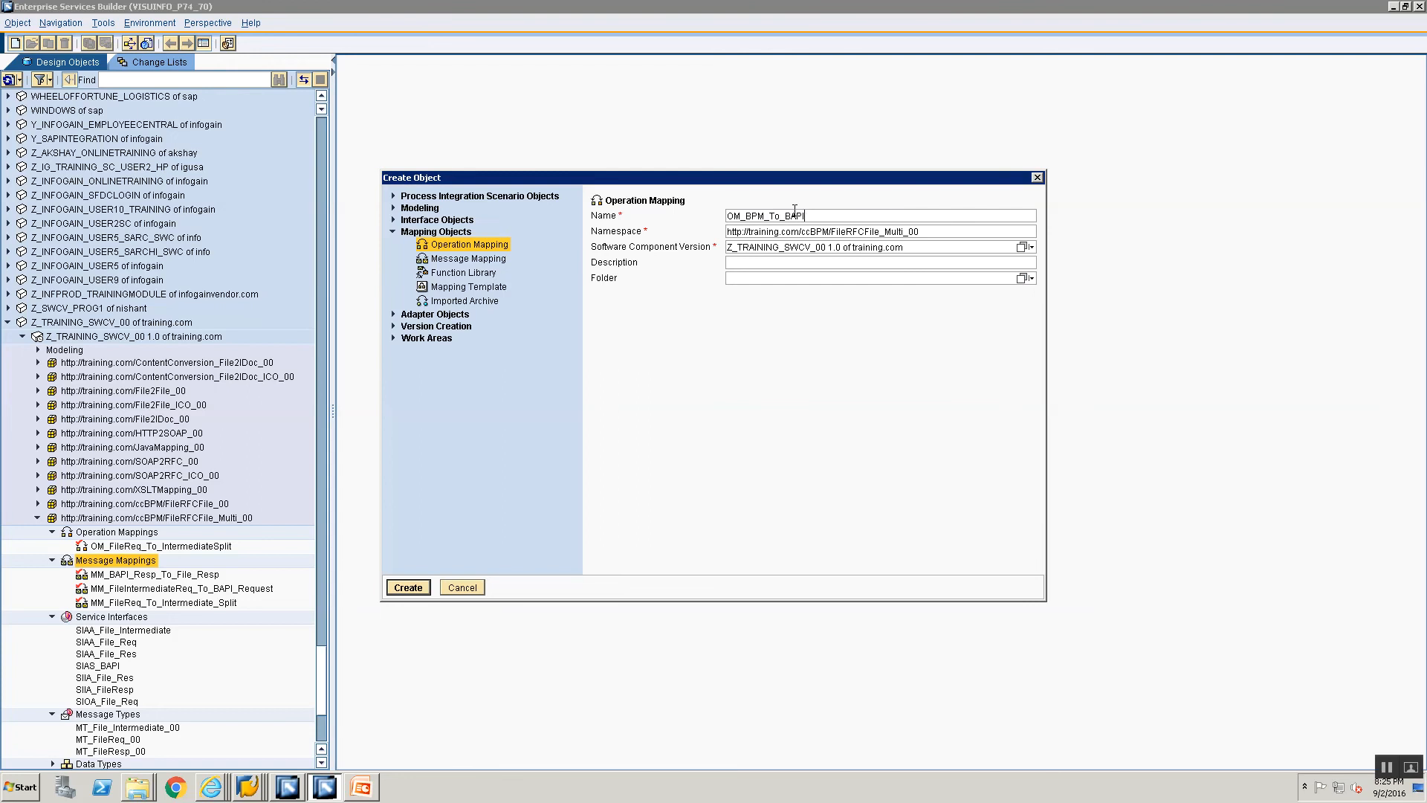
{"action": "type", "text": "M_To_BAPI"}
{"action": "key", "text": "Return"}
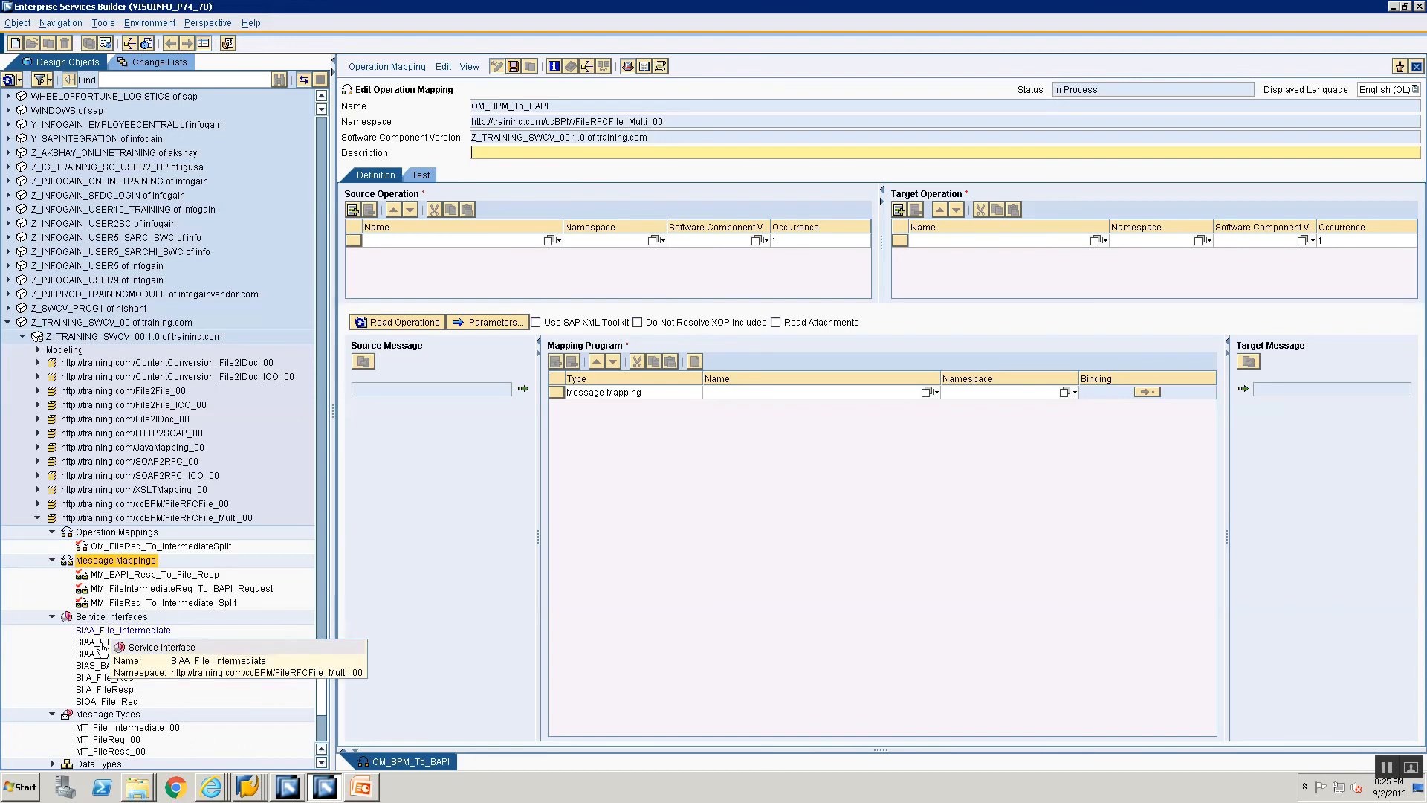
Step: Assign SIAS_BAPI as the source operation and the imported RFC BAPI_USER_GET_DETAIL as the target operation
{"action": "left_click_drag", "start_coordinate": [86, 669], "coordinate": [524, 238]}
{"action": "scroll", "coordinate": [186, 609], "scroll_direction": "down", "scroll_amount": 3}
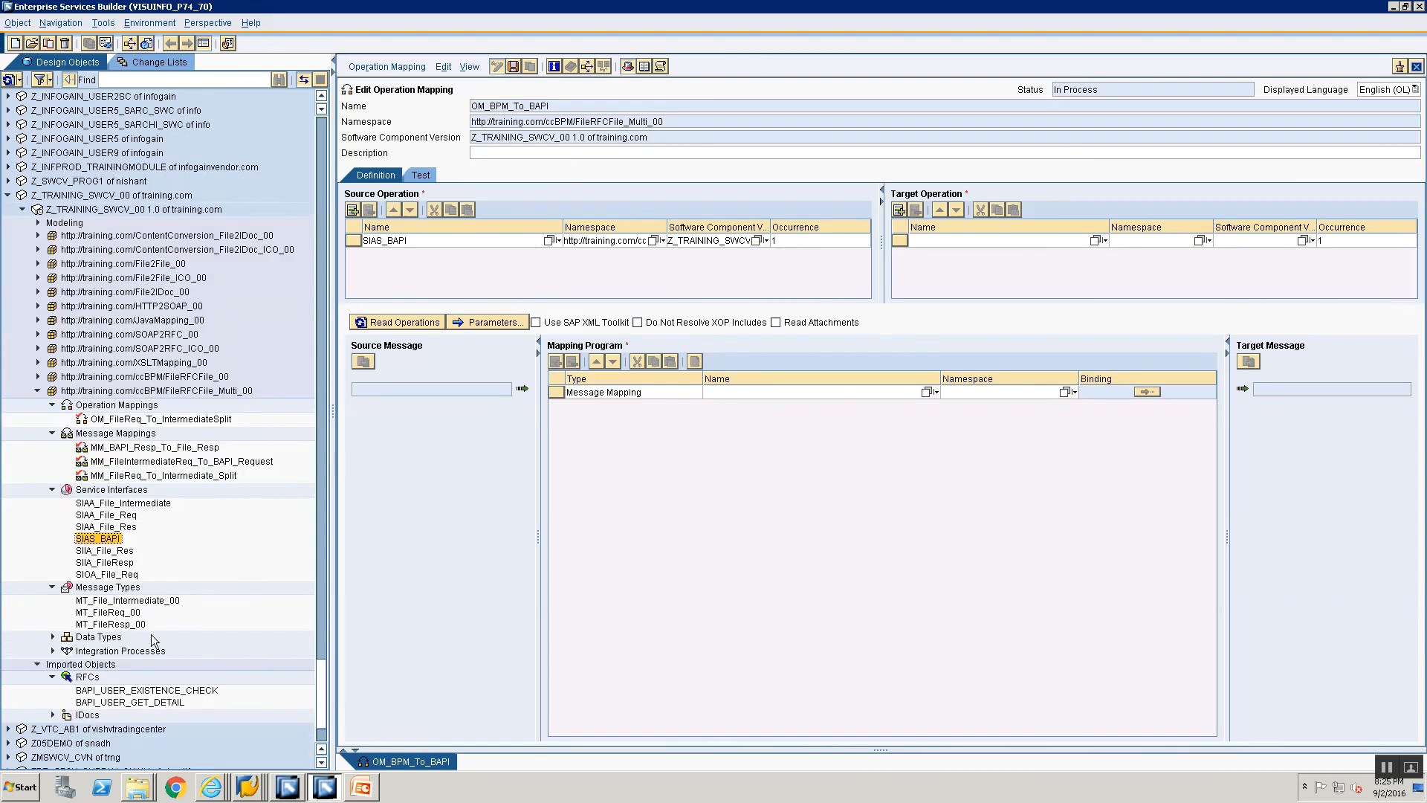
{"action": "left_click", "coordinate": [87, 703]}
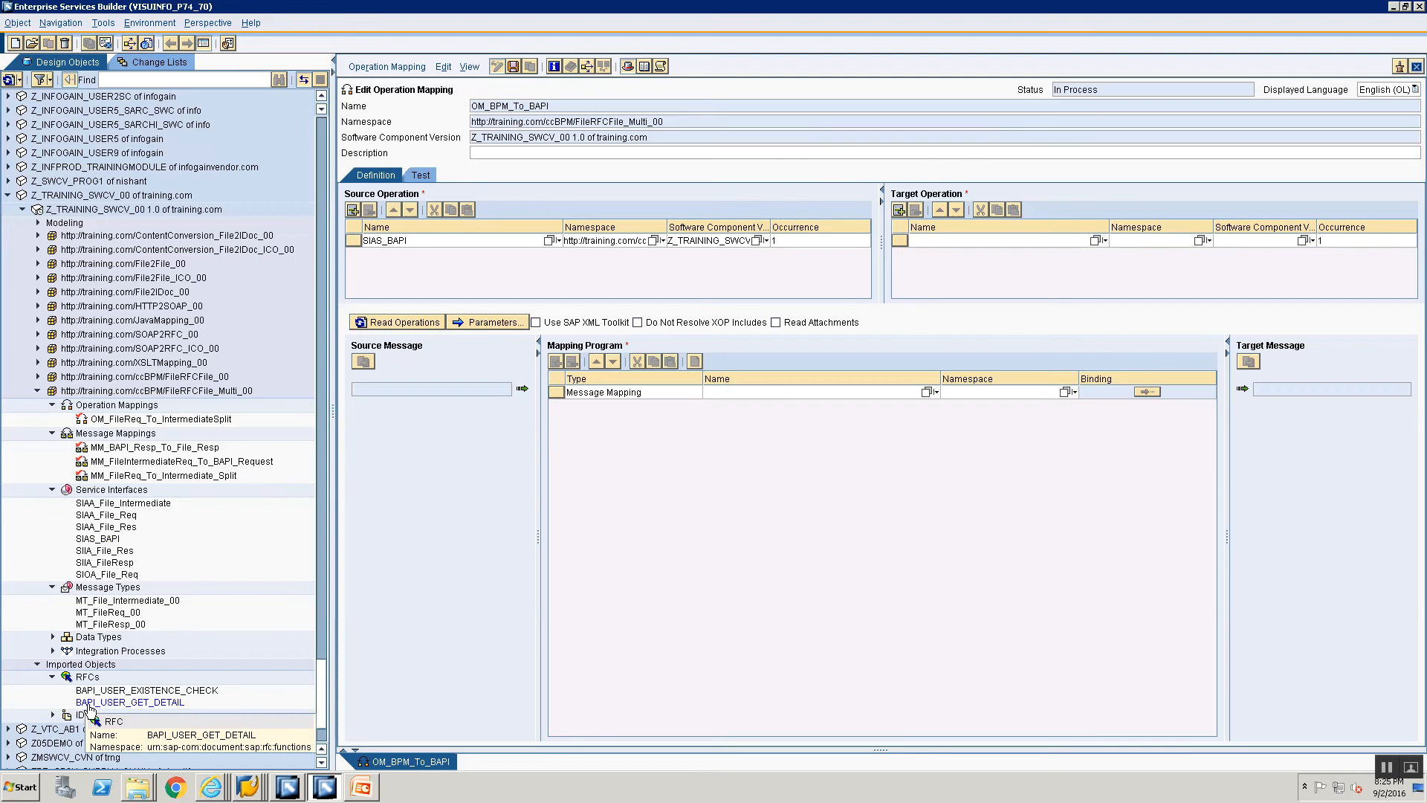
{"action": "left_click_drag", "start_coordinate": [88, 706], "coordinate": [1008, 247]}
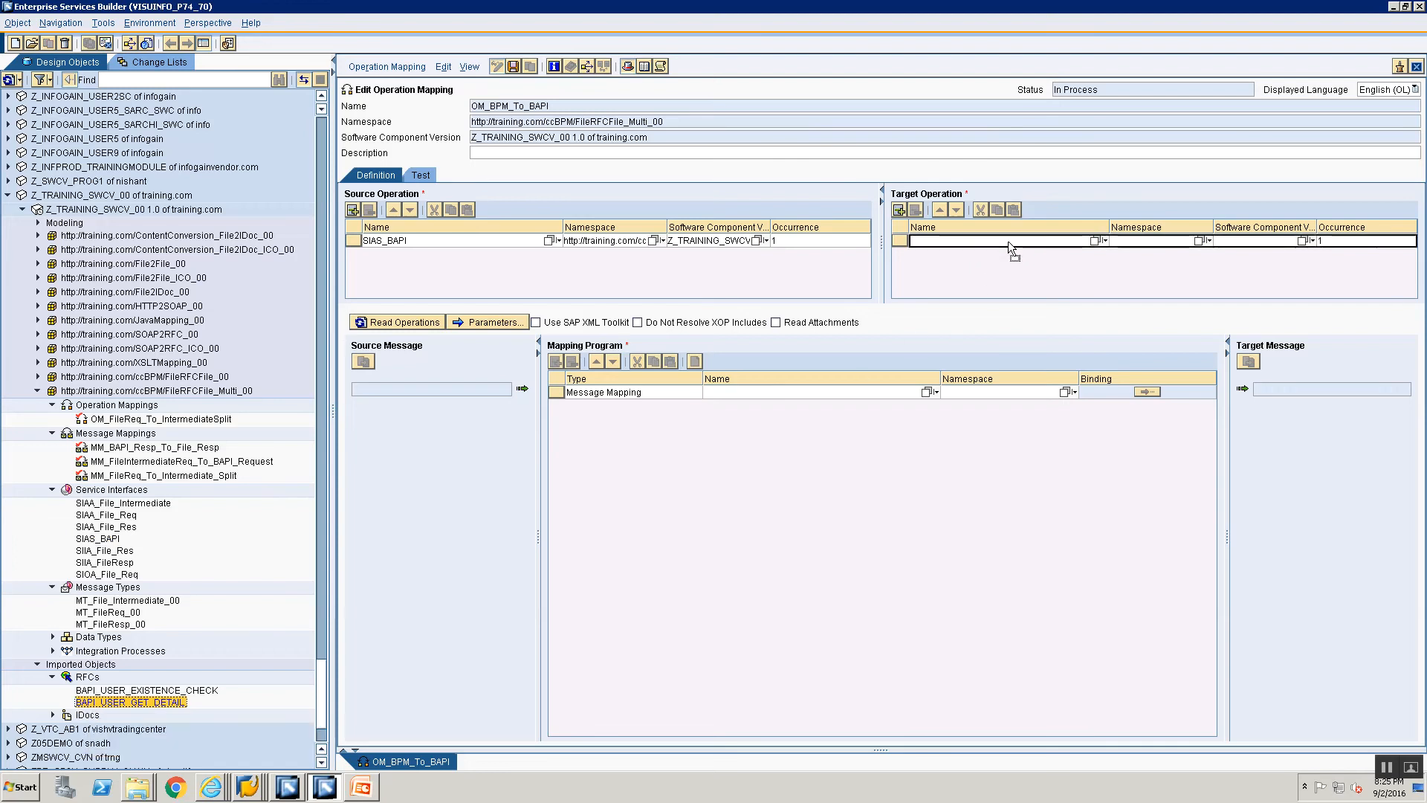
Step: Read the operations and assign MM_FileIntermediateReq_To_BAPI_Request as the request mapping program
{"action": "left_click", "coordinate": [375, 324]}
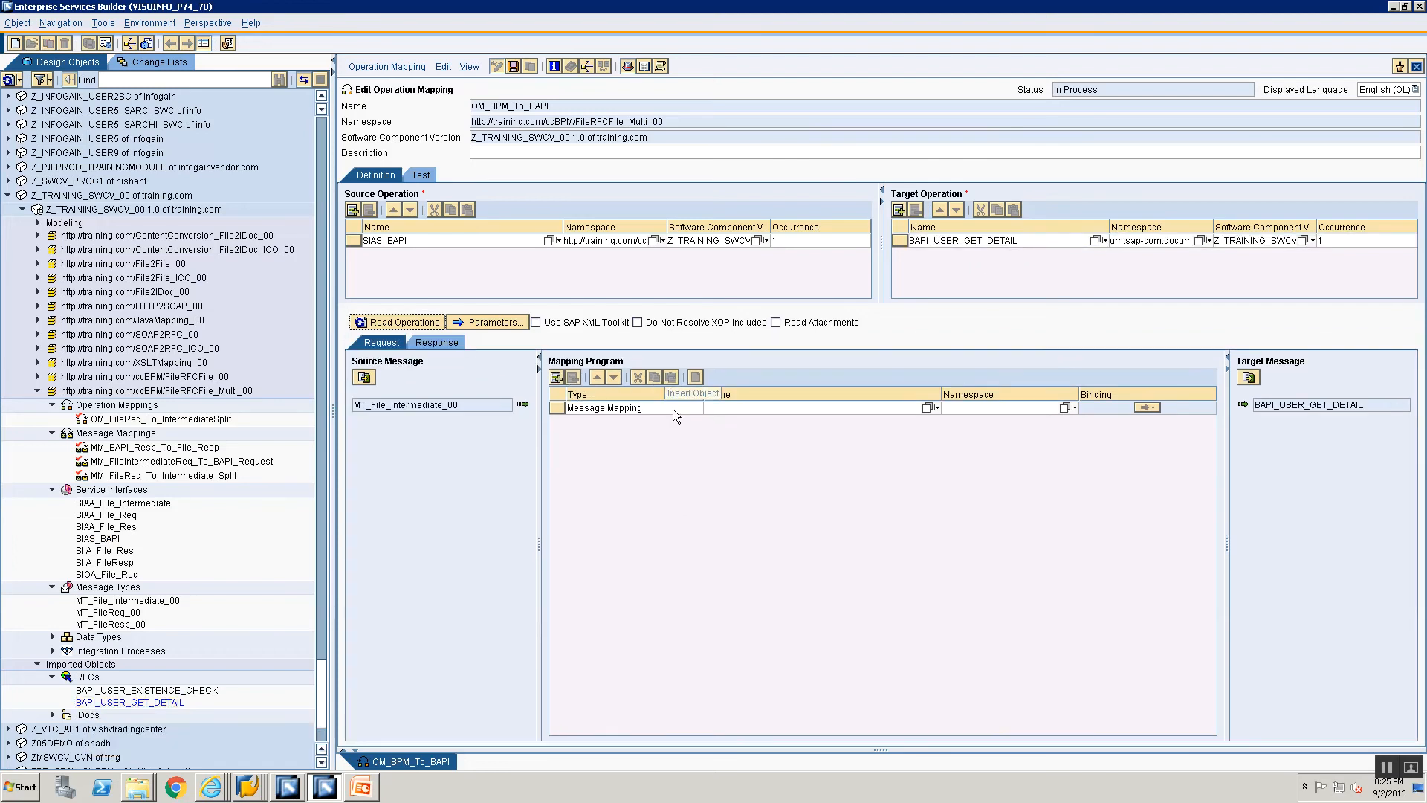
{"action": "left_click", "coordinate": [927, 407]}
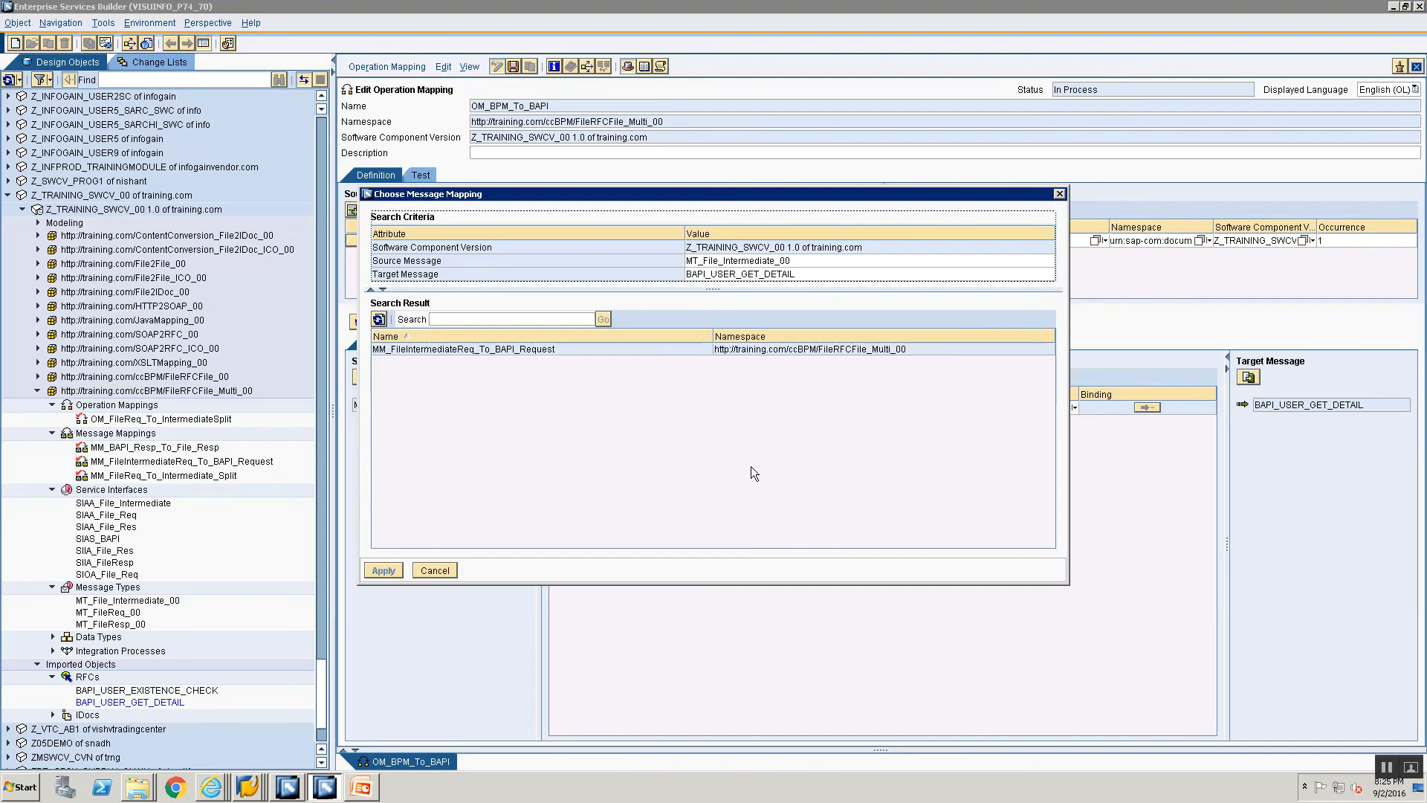
{"action": "double_click", "coordinate": [446, 349]}
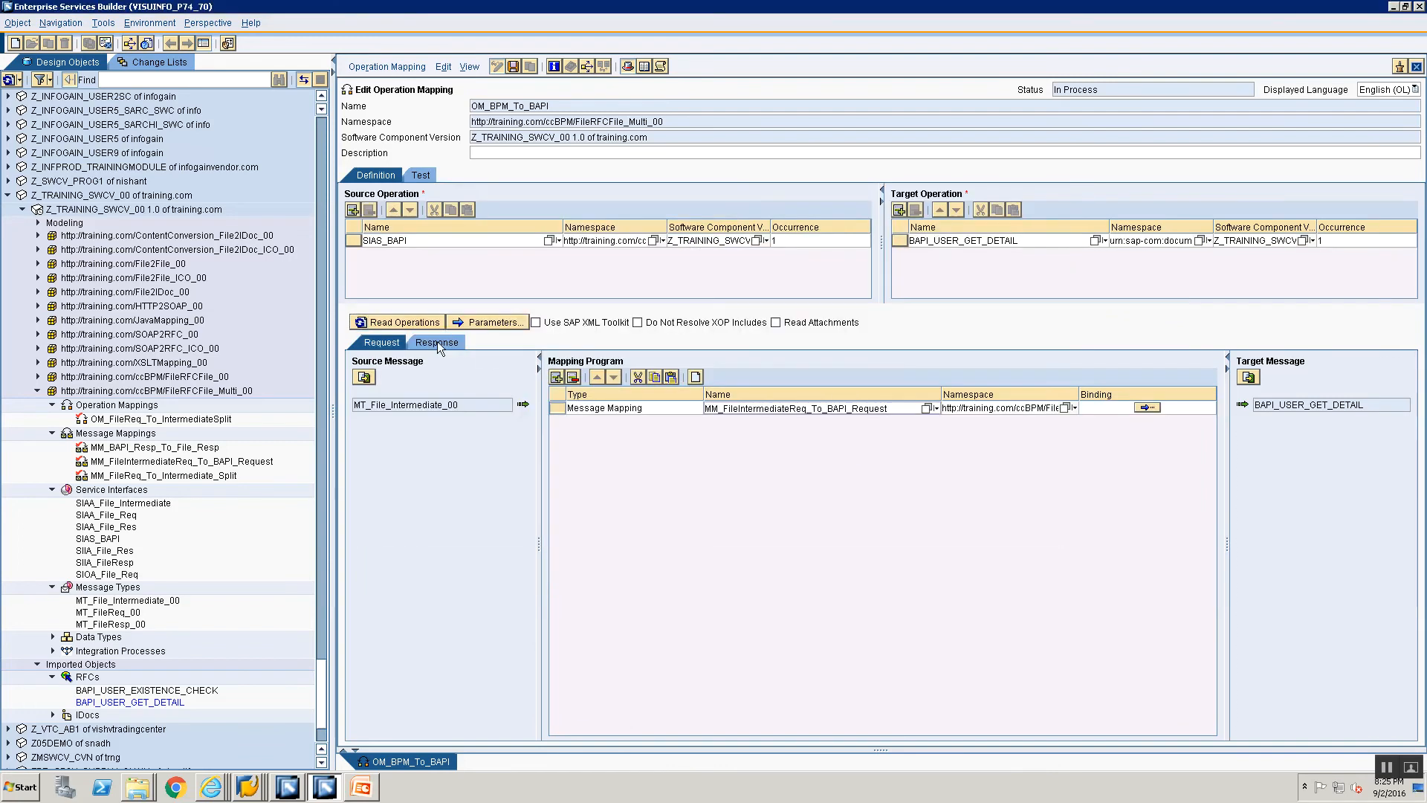
Step: Assign MM_BAPI_Resp_To_File_Resp as the response mapping program and save the operation mapping
{"action": "left_click", "coordinate": [438, 342]}
{"action": "left_click", "coordinate": [883, 408]}
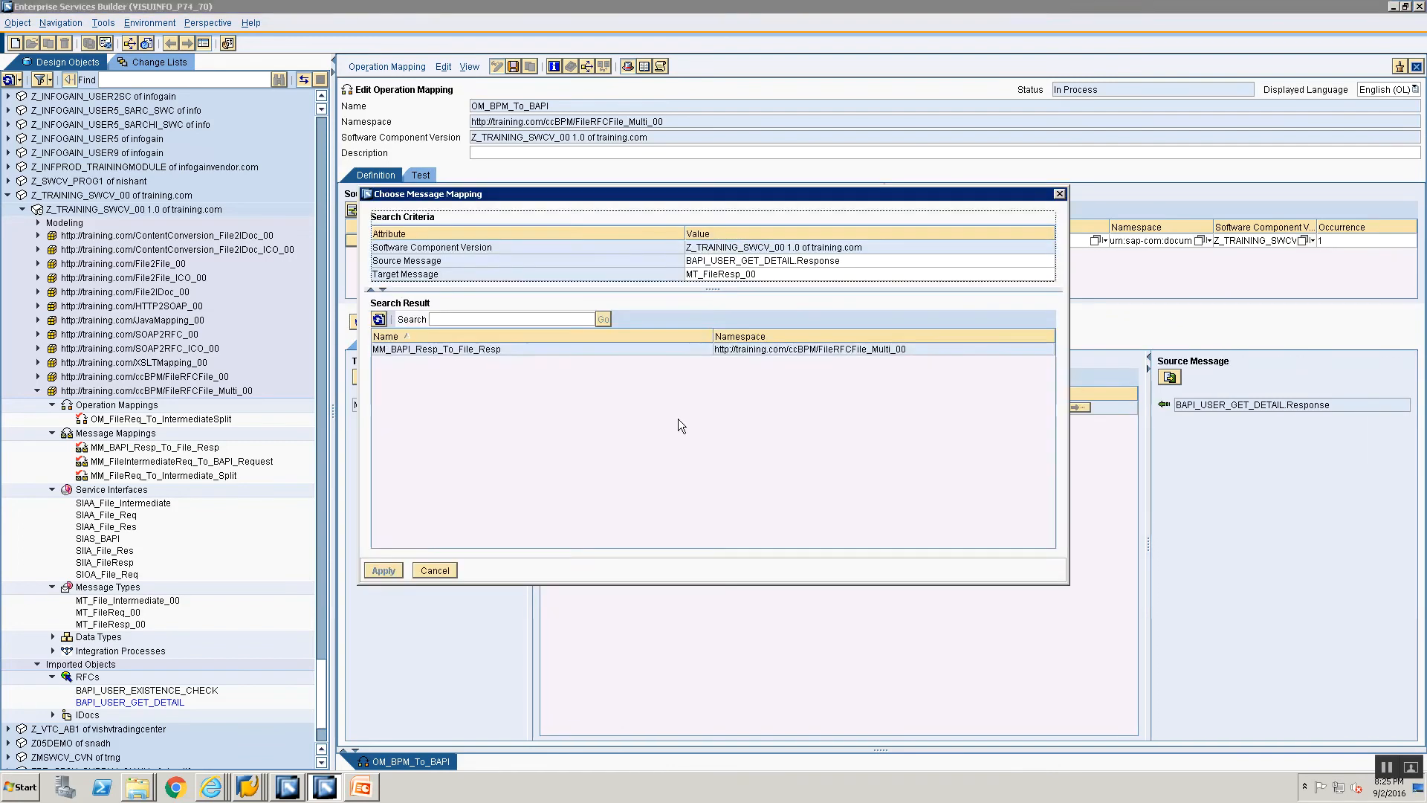
{"action": "left_click", "coordinate": [514, 349]}
{"action": "left_click", "coordinate": [383, 570]}
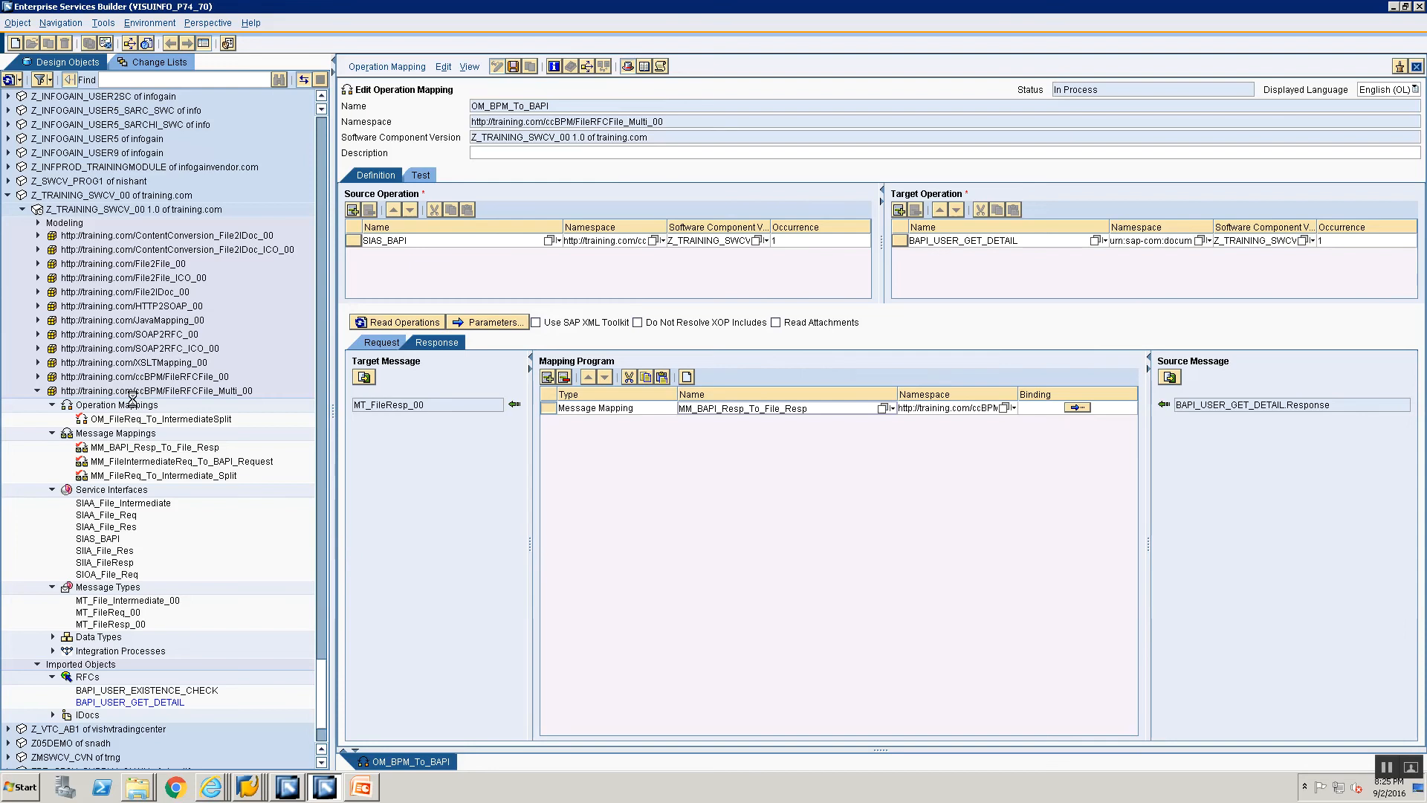
{"action": "key", "text": "ctrl+s"}
Step: Activate the standard change list of Z_TRAINING_SWCV_00 1.0, excluding the integration process IP_FileRFCFile_Multi_00
{"action": "left_click", "coordinate": [154, 61]}
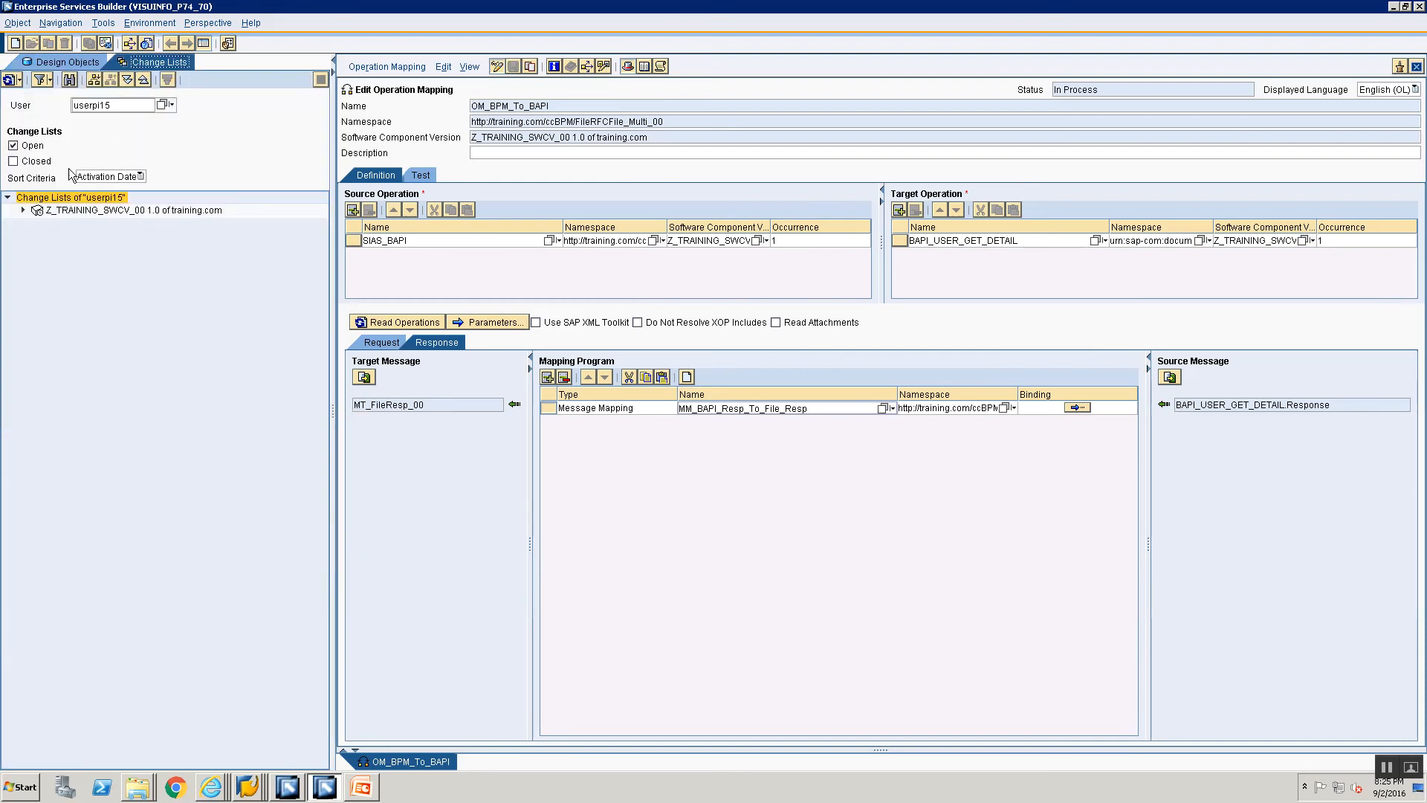
{"action": "left_click", "coordinate": [23, 209]}
{"action": "left_click", "coordinate": [37, 224]}
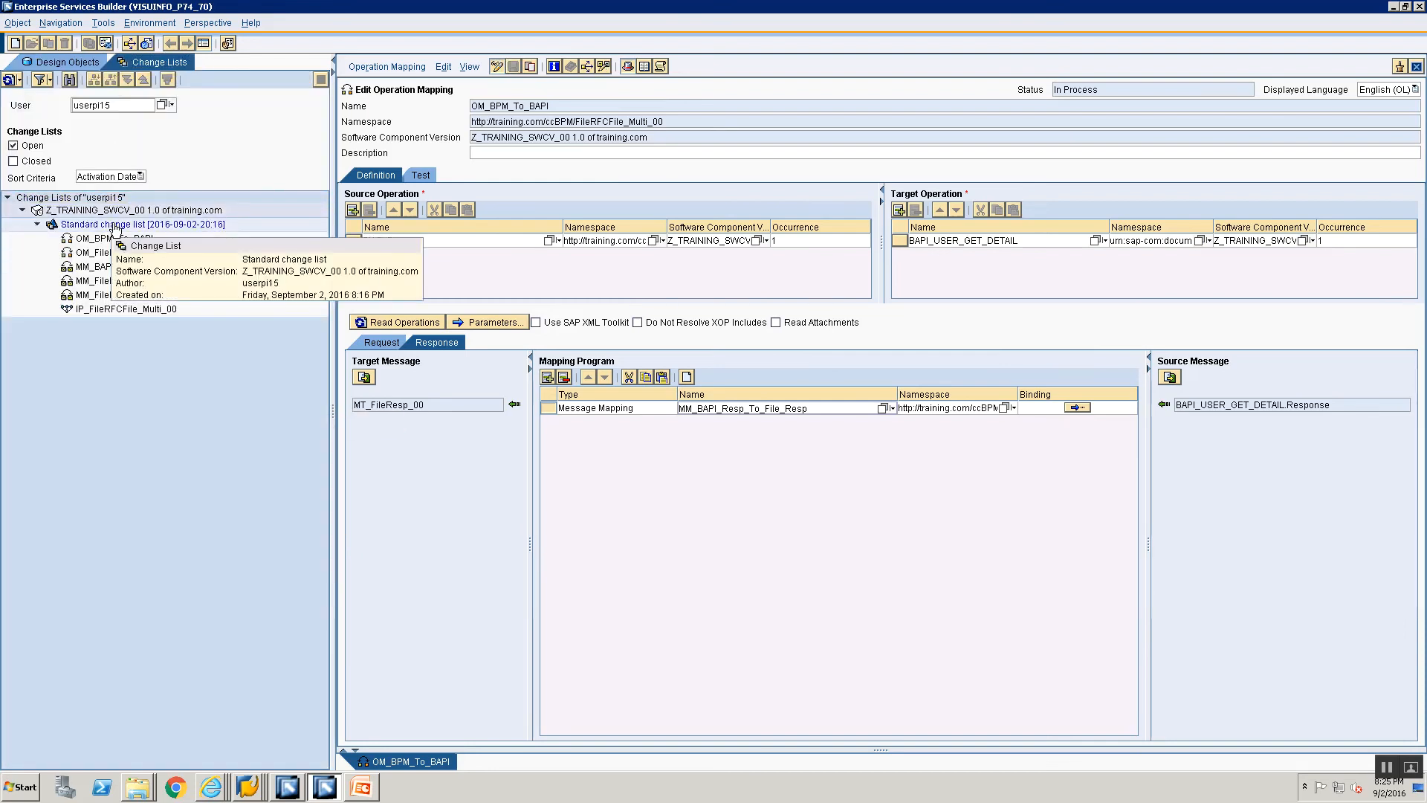
{"action": "left_click", "coordinate": [115, 225]}
{"action": "right_click", "coordinate": [115, 227]}
{"action": "left_click", "coordinate": [140, 252]}
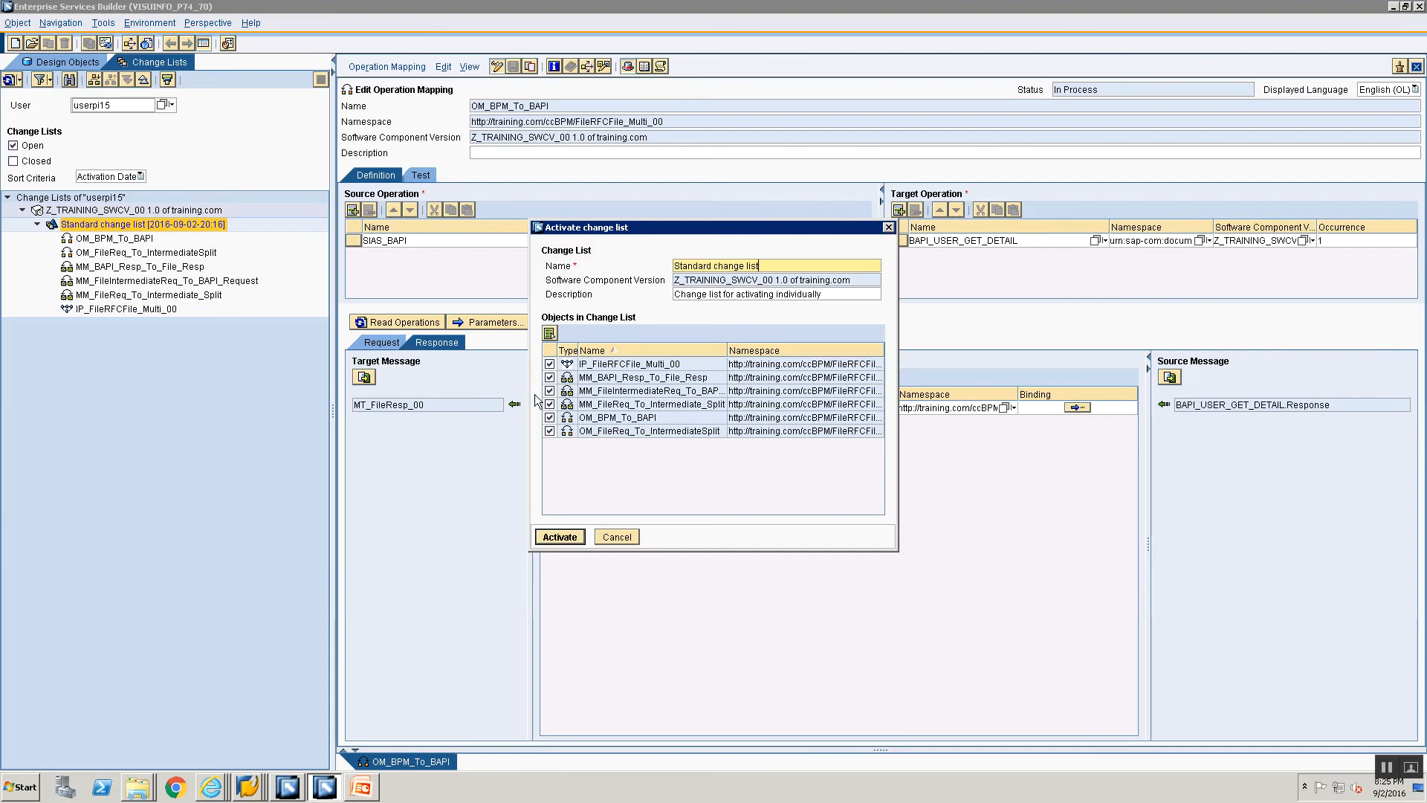
{"action": "left_click", "coordinate": [549, 364]}
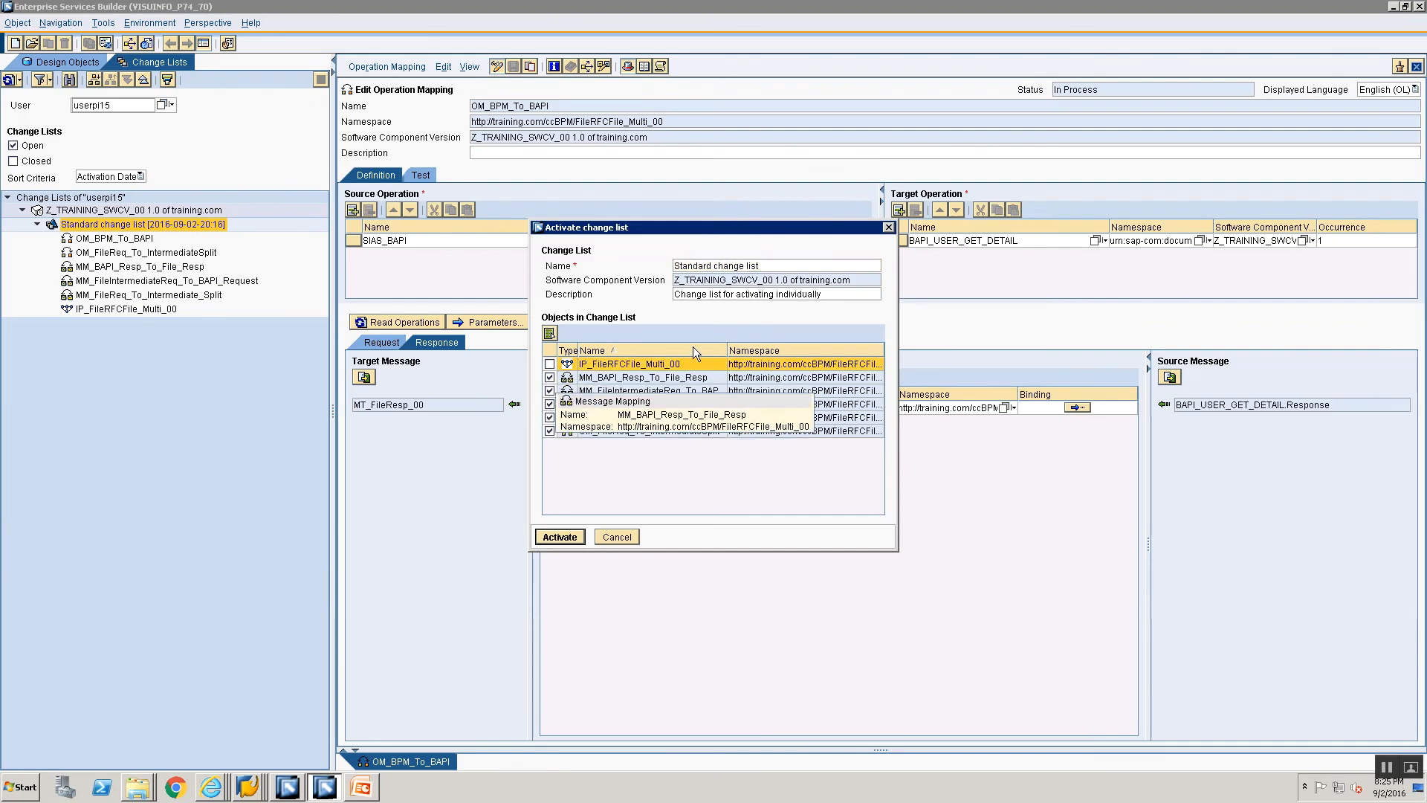
{"action": "left_click", "coordinate": [559, 537]}
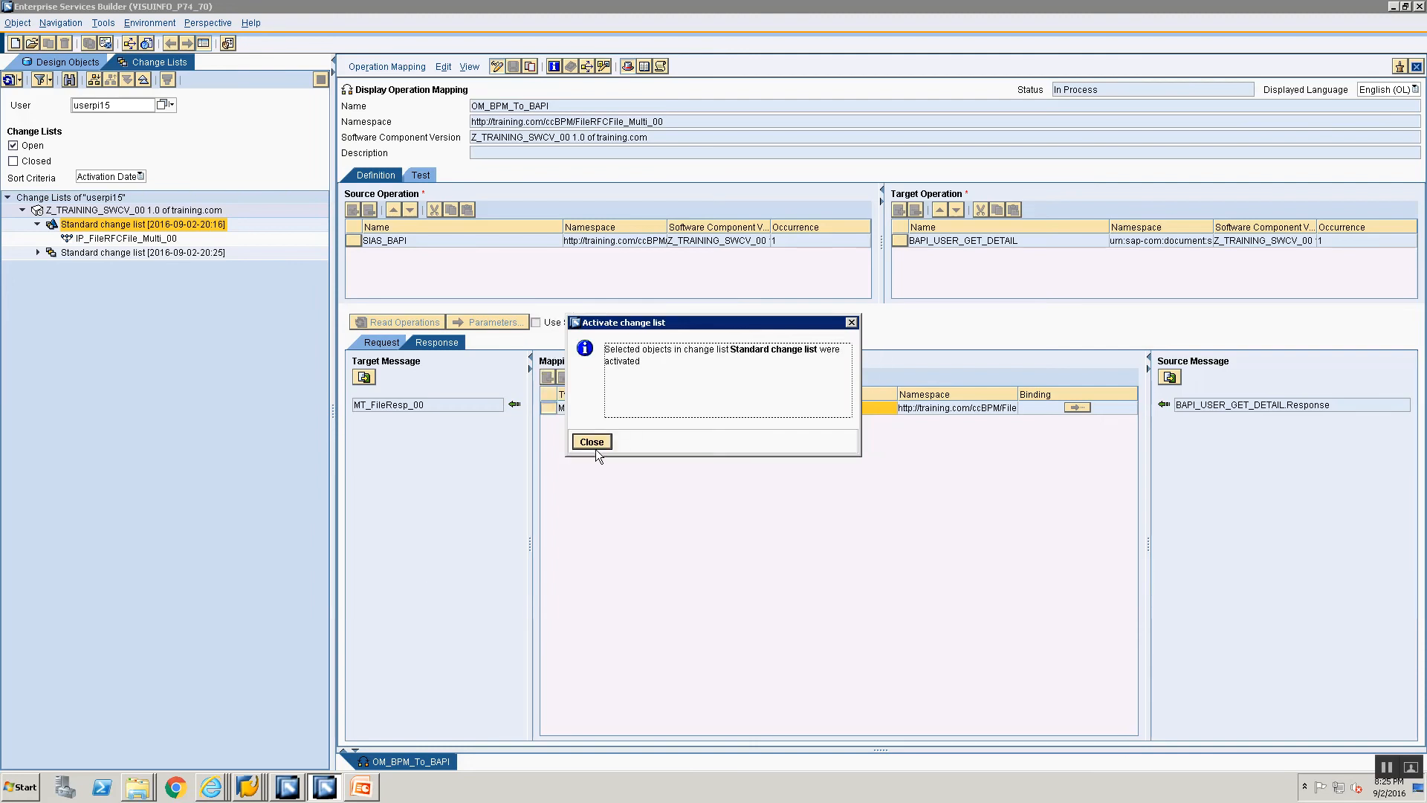
{"action": "left_click", "coordinate": [592, 441]}
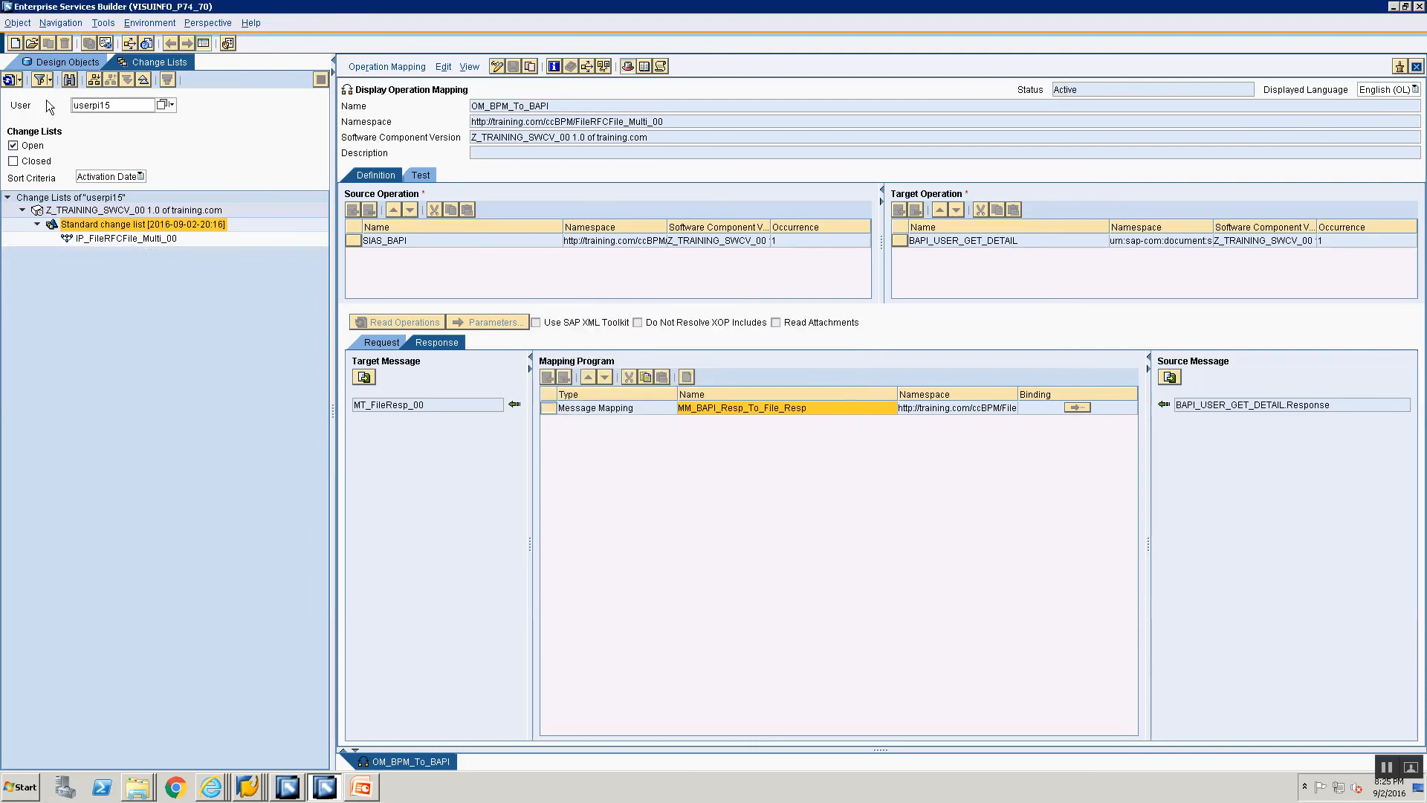
Step: Close the operation mapping and open integration process IP_FileRFCFile_Multi_00 in its own maximized window
{"action": "left_click", "coordinate": [56, 66]}
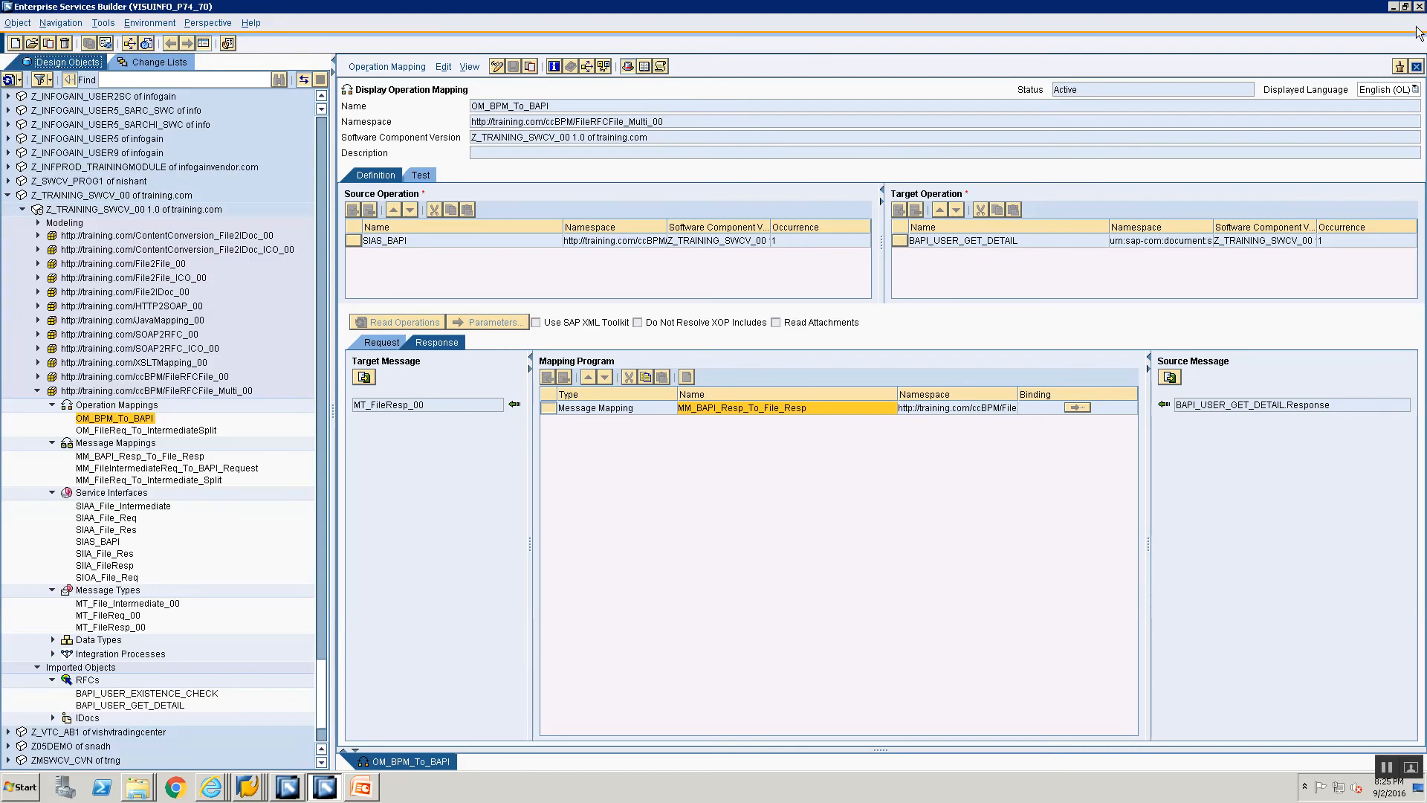
{"action": "left_click", "coordinate": [1417, 67]}
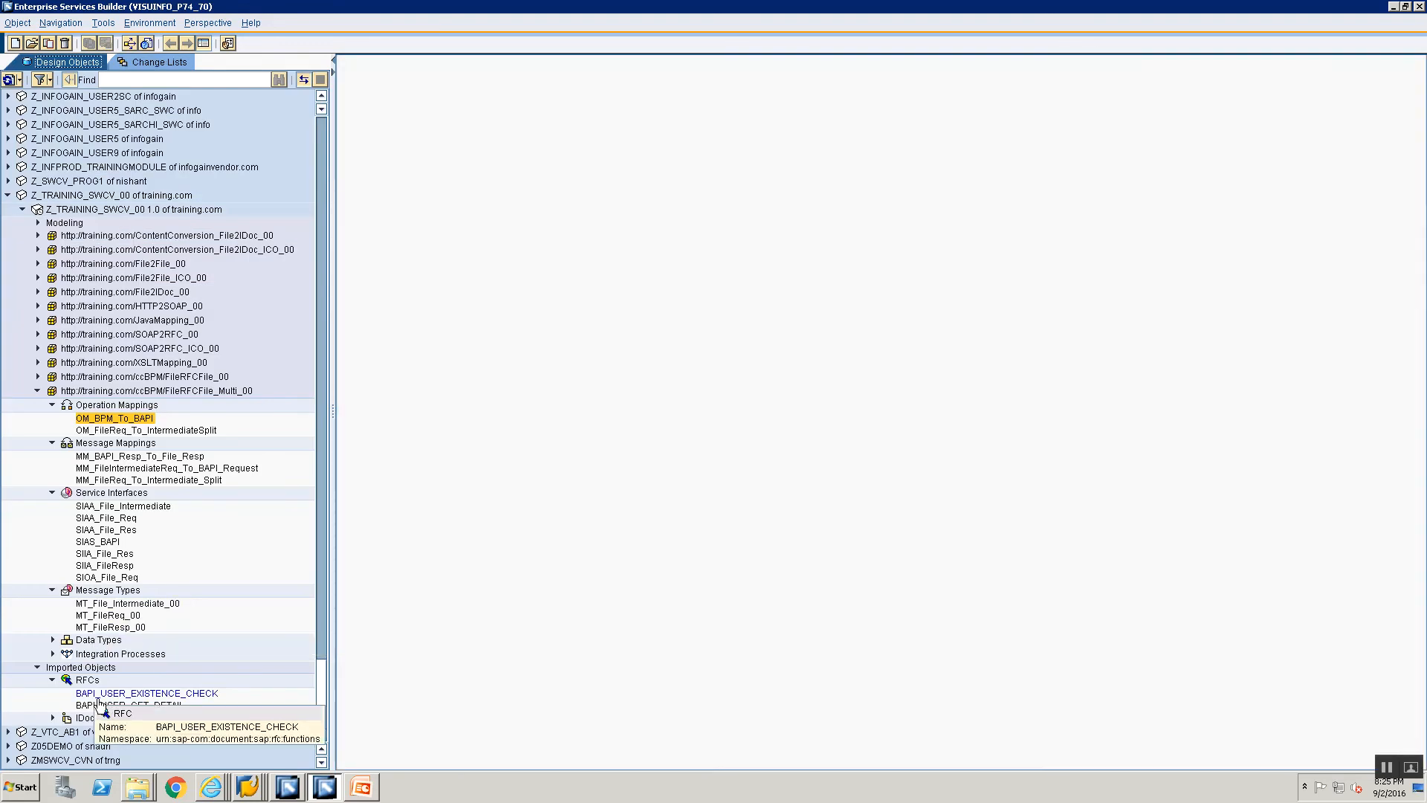
{"action": "left_click", "coordinate": [54, 654]}
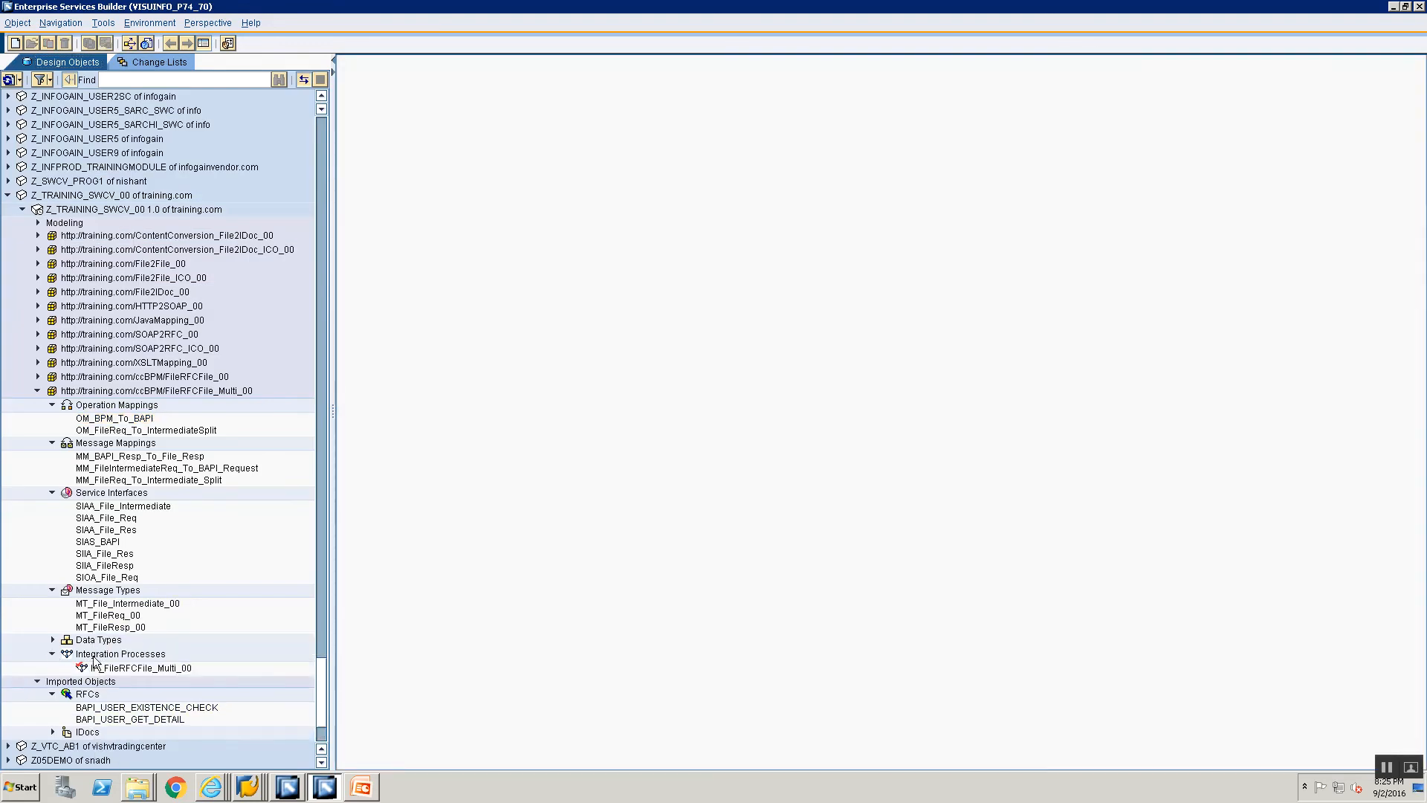
{"action": "double_click", "coordinate": [97, 666]}
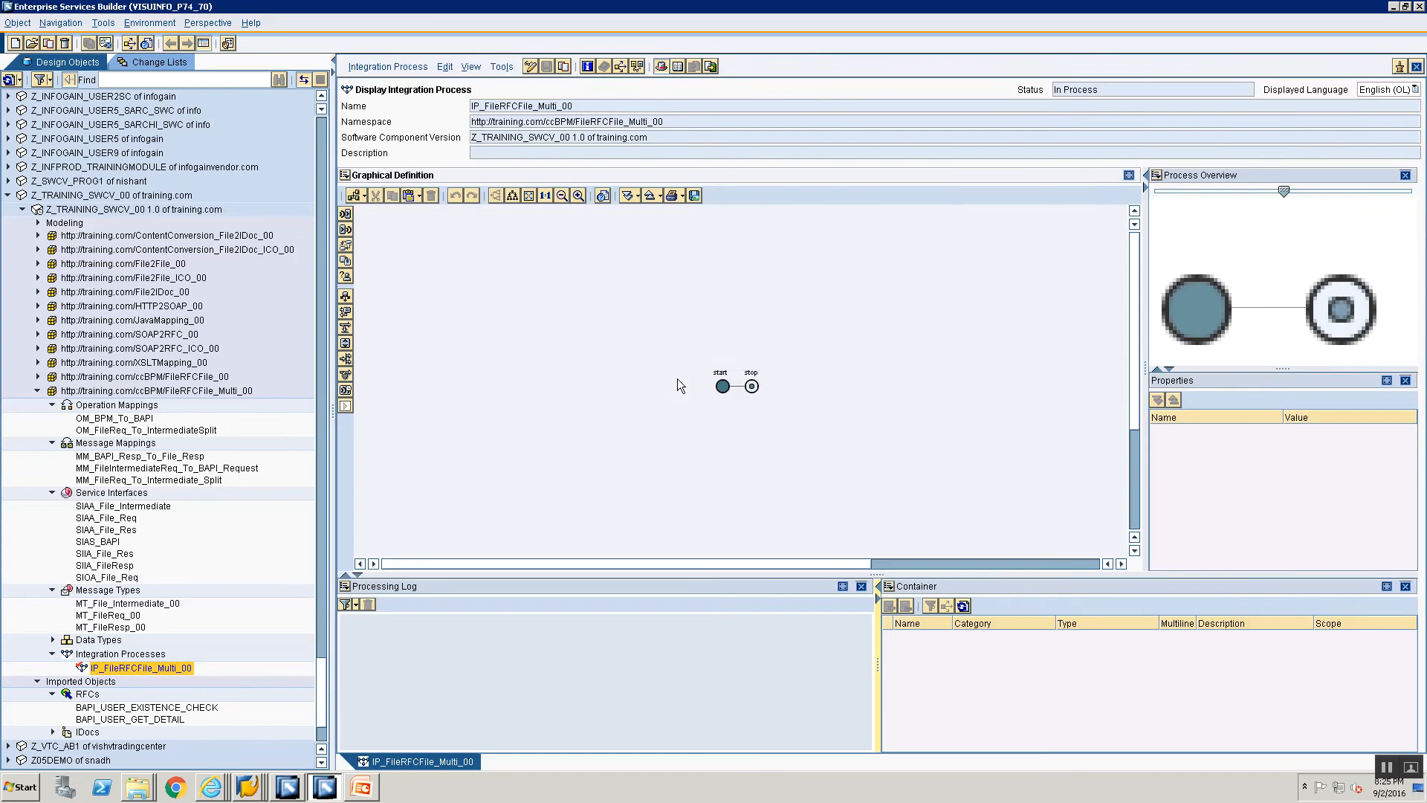
{"action": "left_click", "coordinate": [1399, 68]}
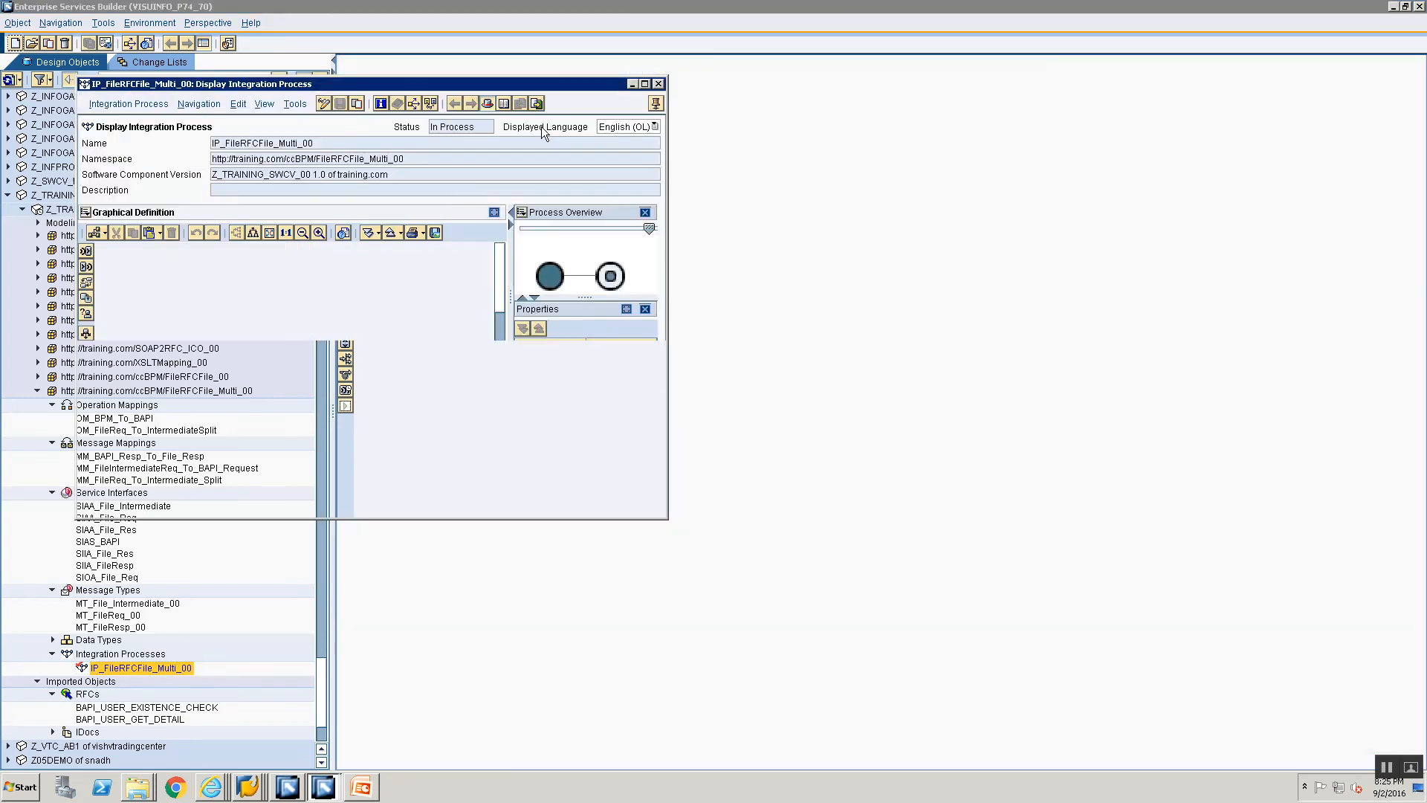
{"action": "double_click", "coordinate": [370, 84]}
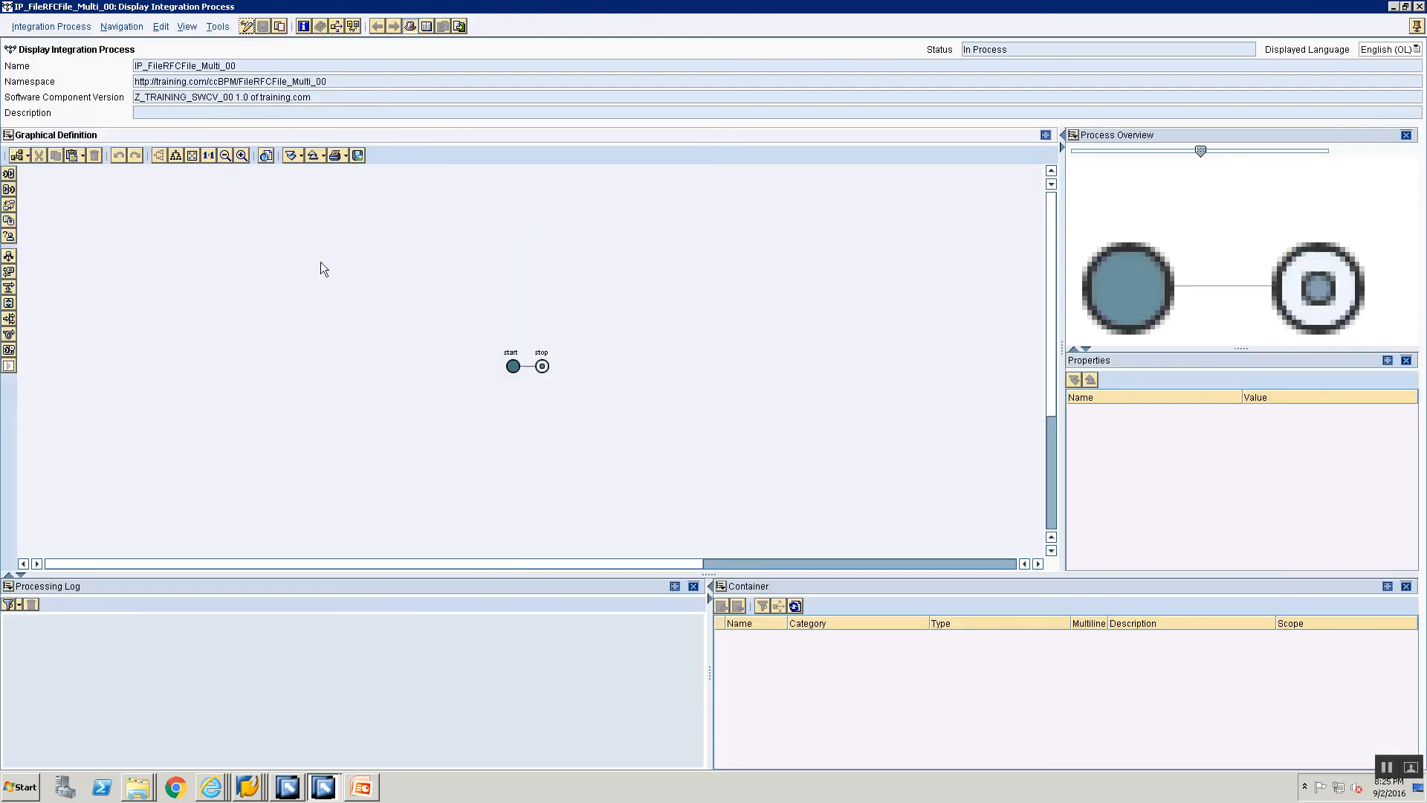
Step: Hide the Processing Log and switch the integration process to edit mode
{"action": "left_click", "coordinate": [701, 588]}
{"action": "left_click", "coordinate": [693, 587]}
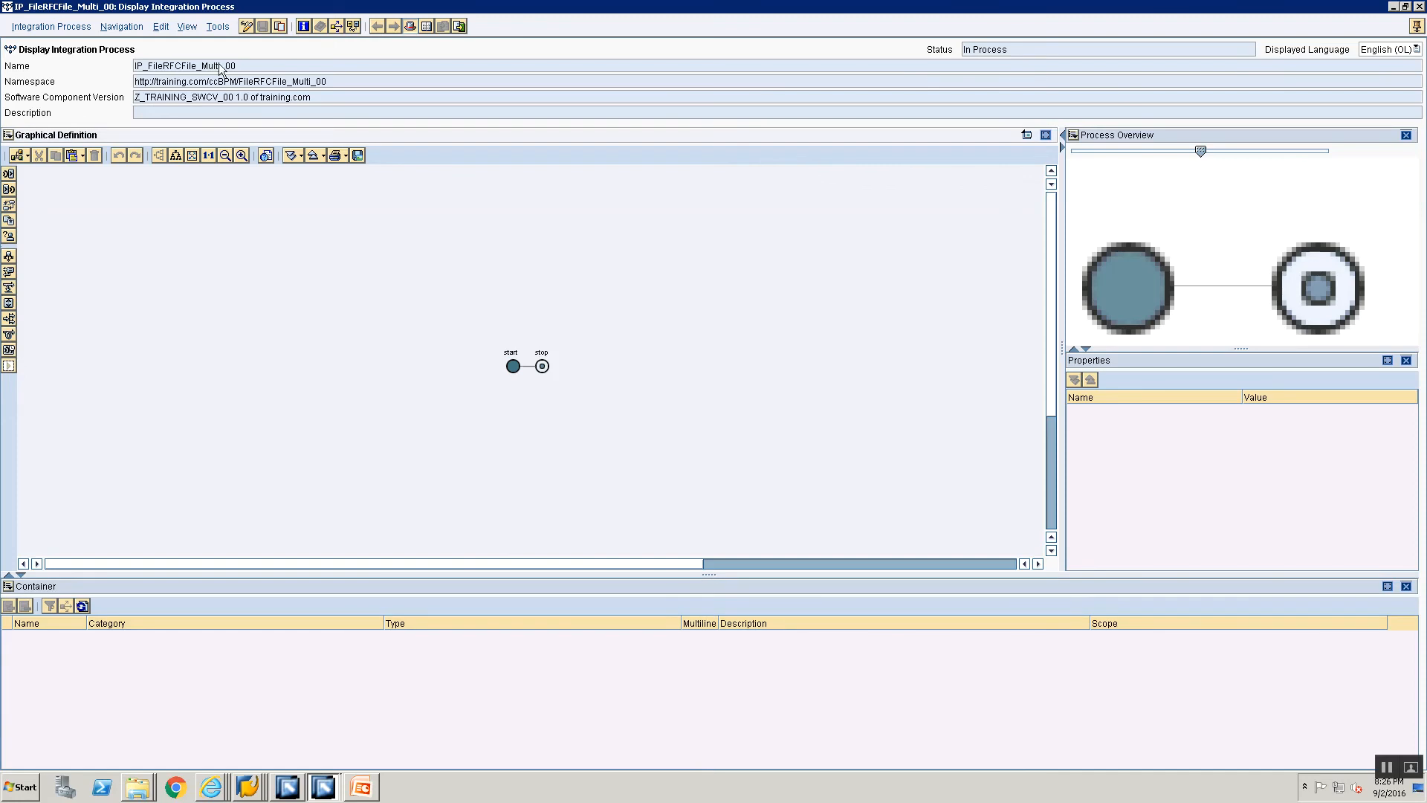
{"action": "left_click", "coordinate": [246, 26]}
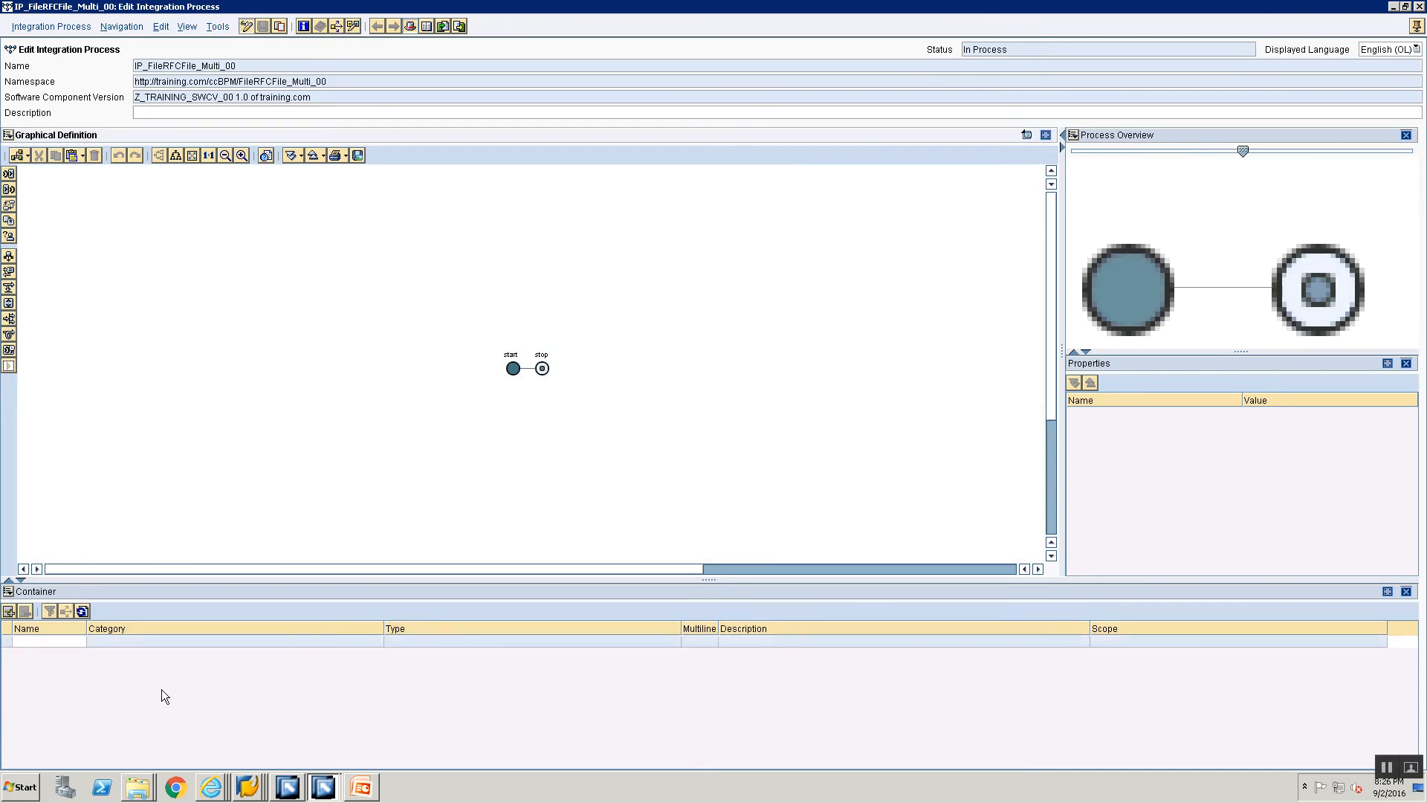
Step: Add a container element named FileReq to the integration process
{"action": "left_click", "coordinate": [384, 447]}
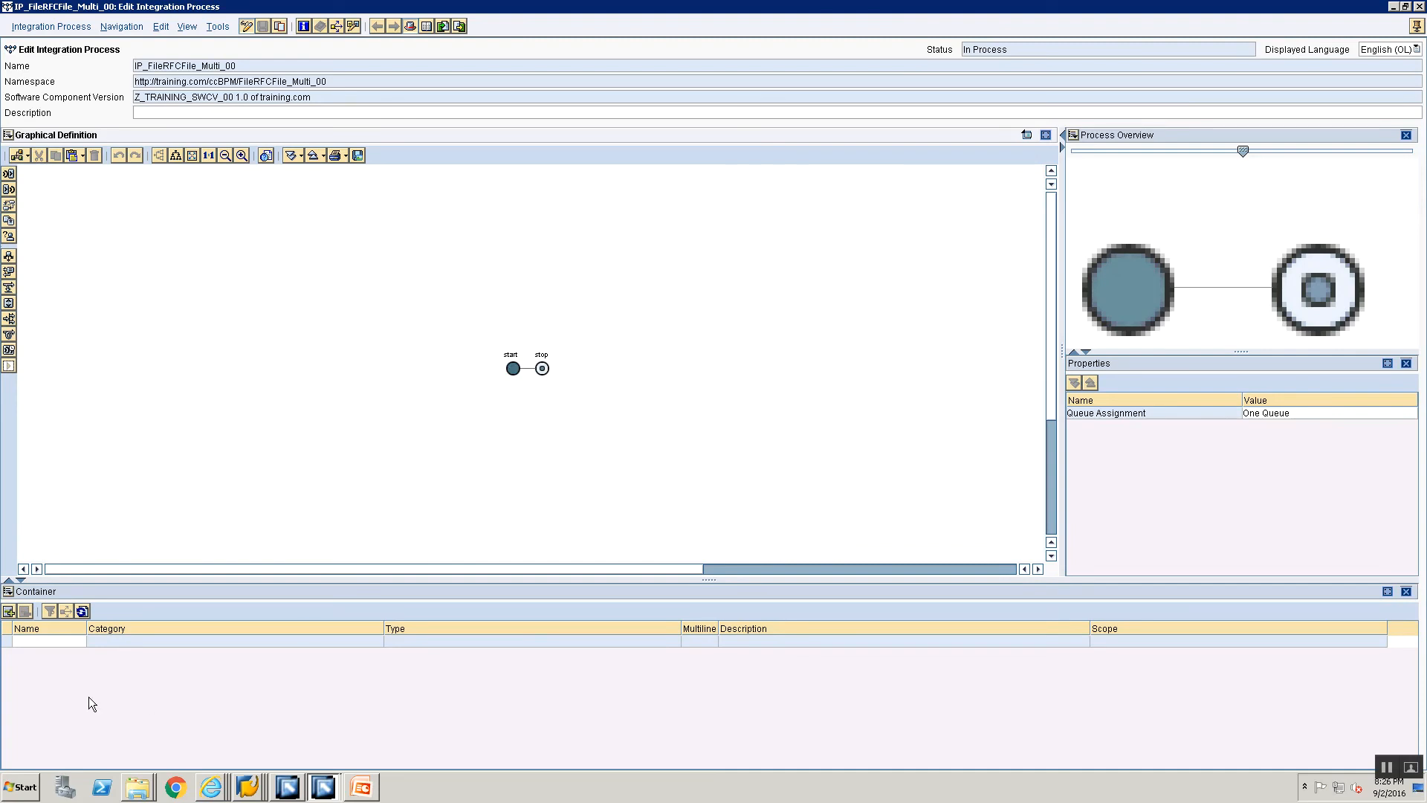
{"action": "left_click", "coordinate": [63, 641]}
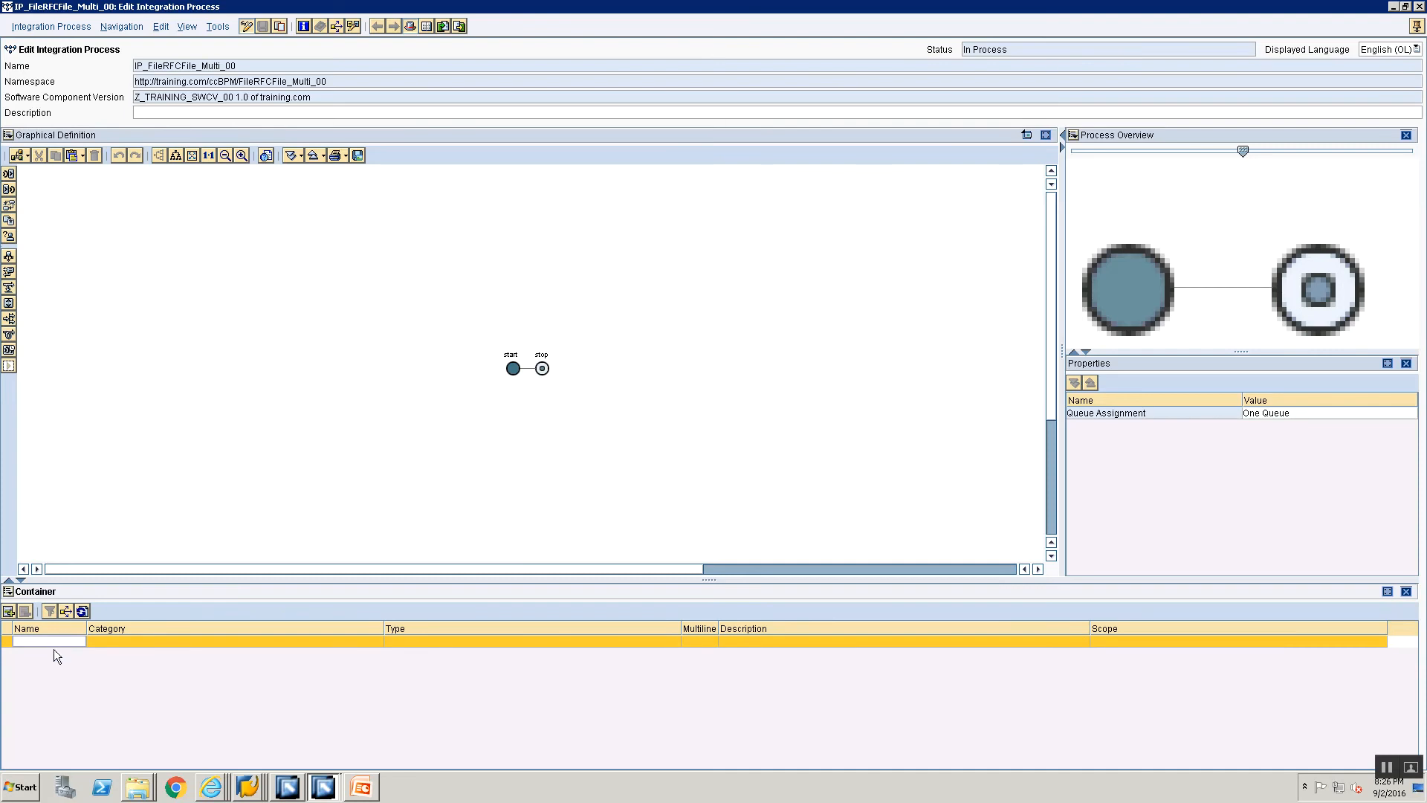
{"action": "double_click", "coordinate": [59, 641]}
{"action": "type", "text": "FileR"}
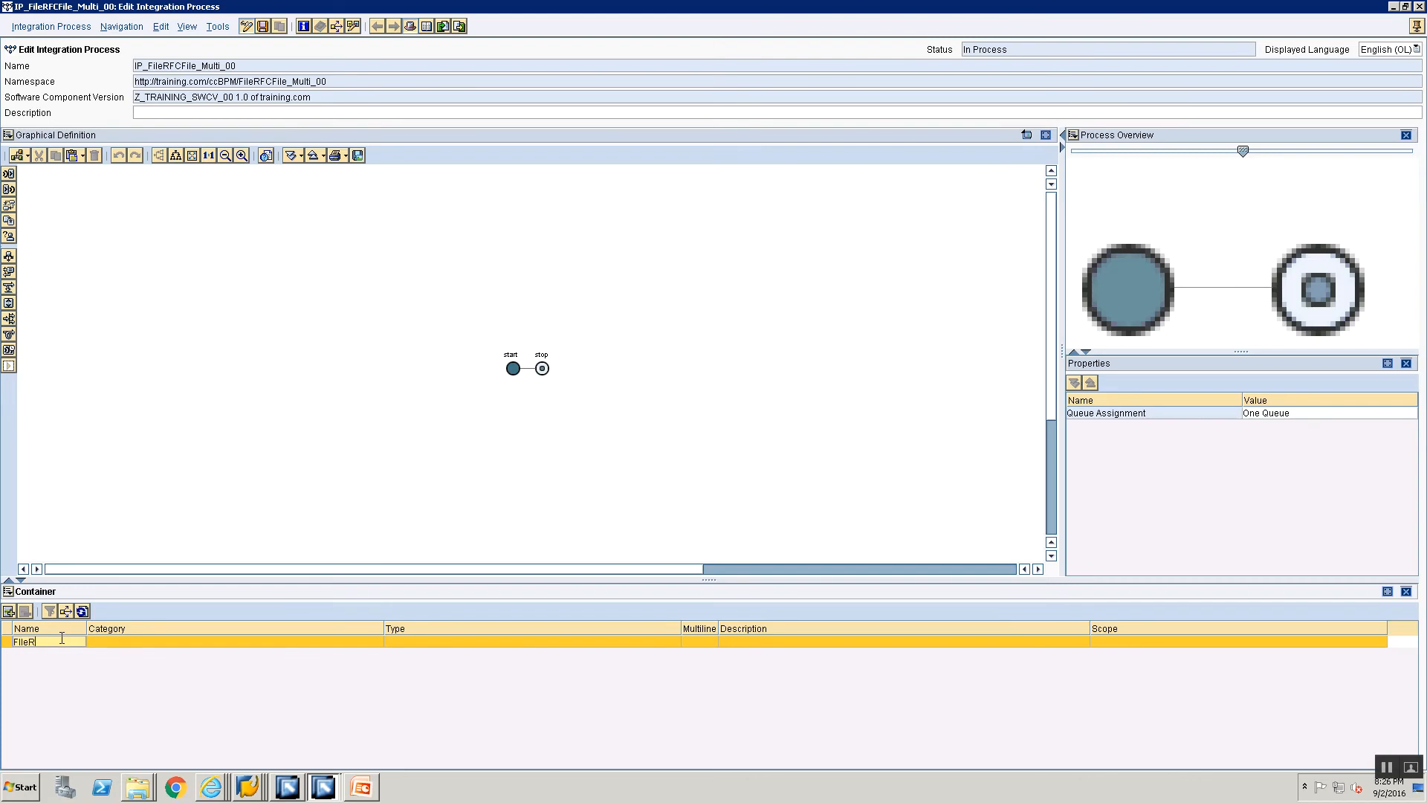
{"action": "type", "text": "eq"}
{"action": "key", "text": "Return"}
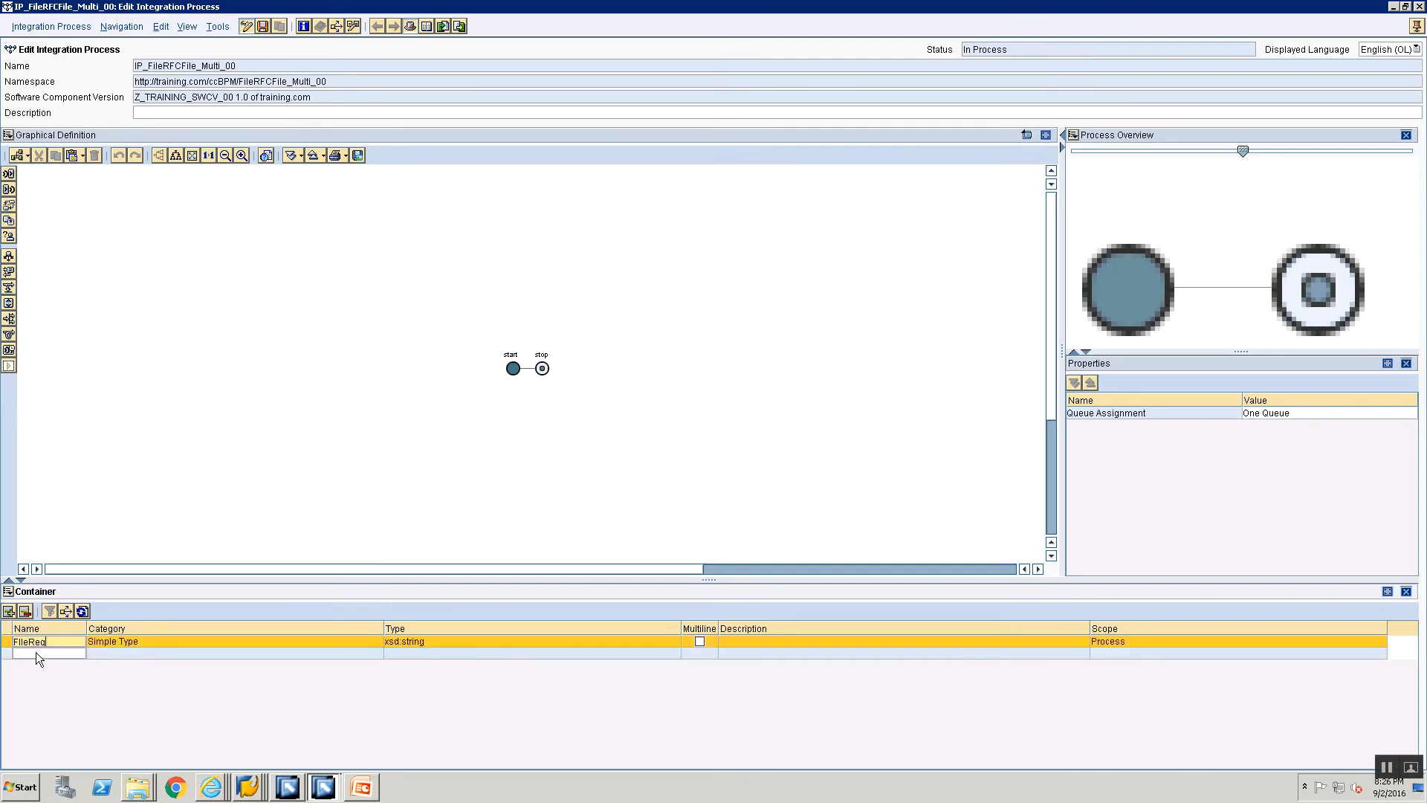
{"action": "left_click", "coordinate": [40, 643]}
{"action": "left_click", "coordinate": [886, 642]}
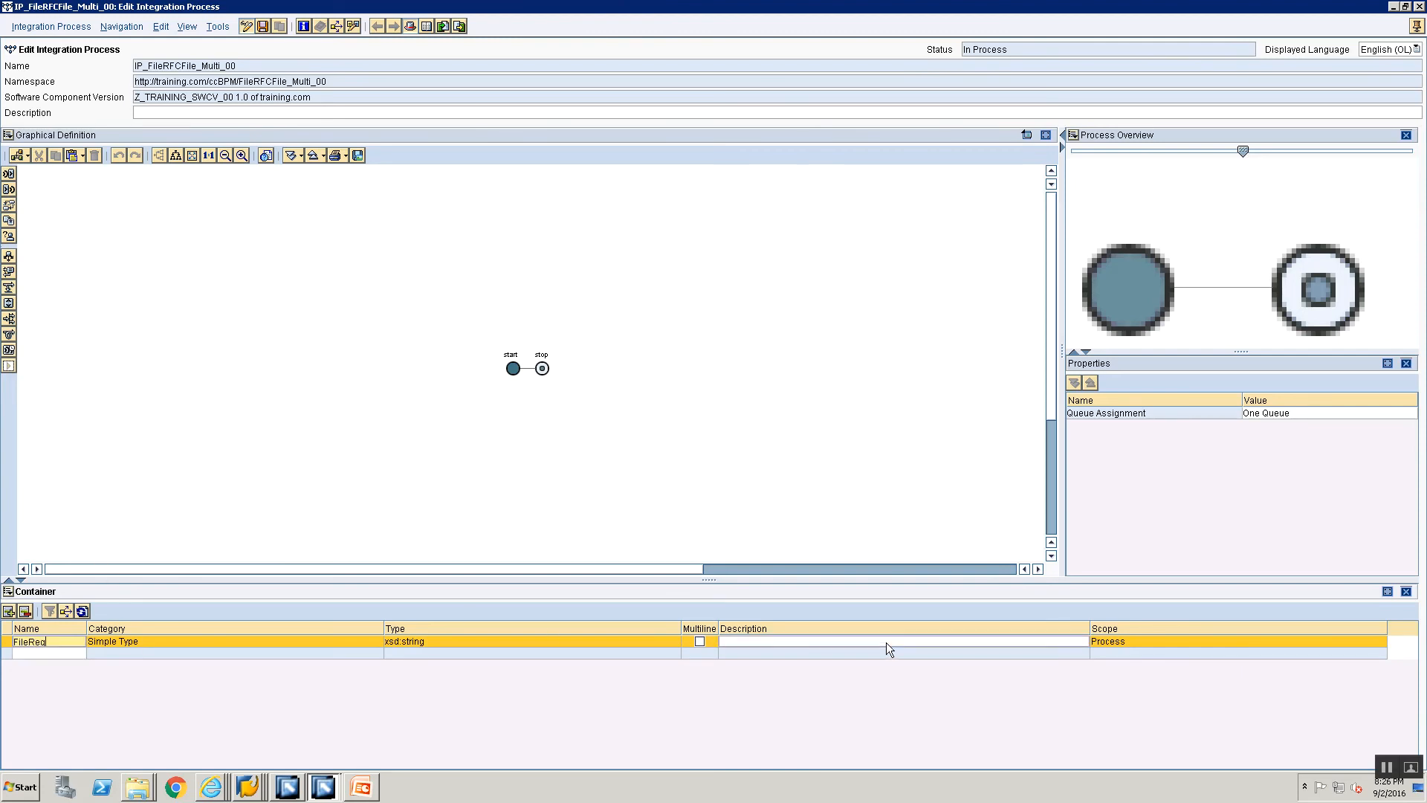
Step: Set the FileReq element's category to Abstract Interface and its type to SIAA_File_Req
{"action": "left_click", "coordinate": [306, 643]}
{"action": "left_click", "coordinate": [292, 667]}
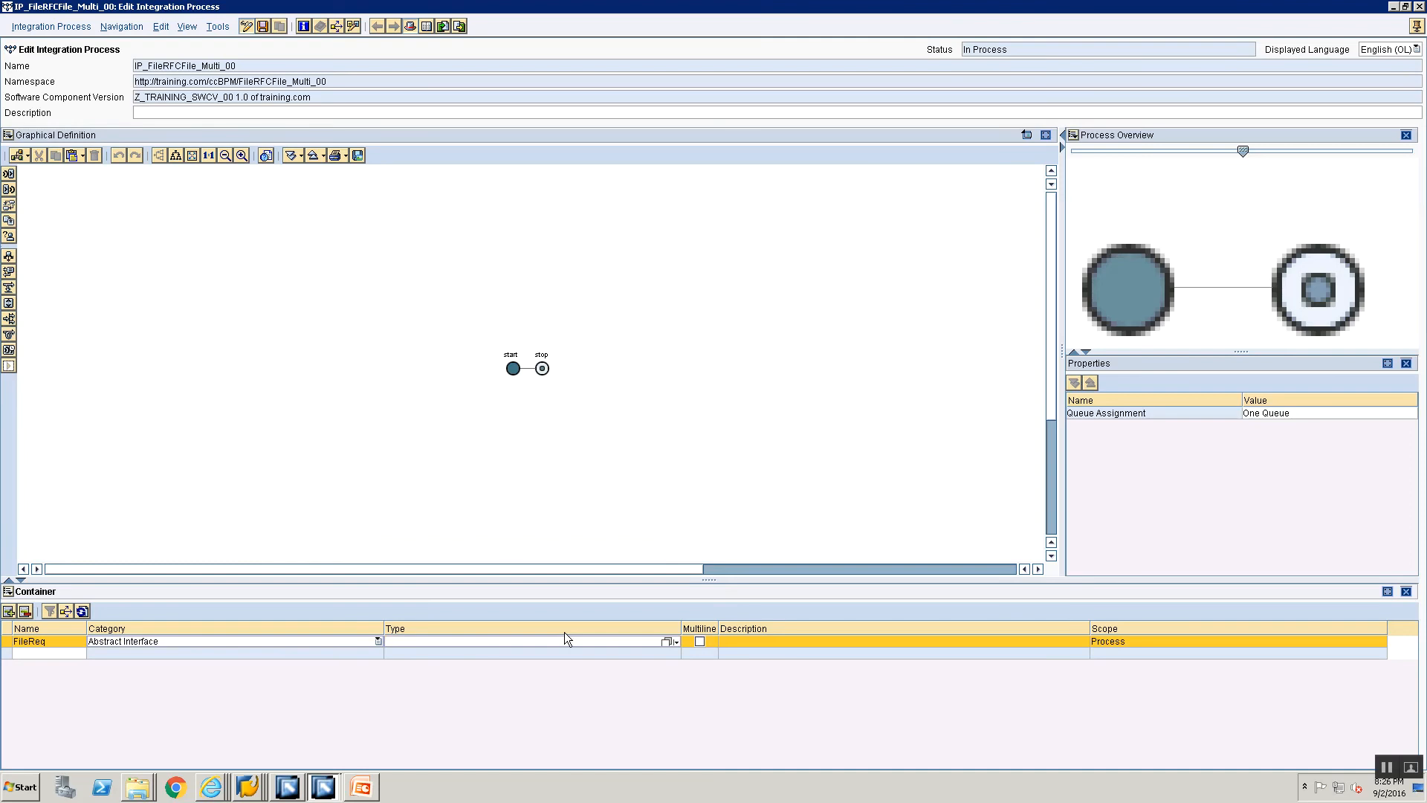
{"action": "left_click", "coordinate": [657, 644]}
{"action": "left_click", "coordinate": [667, 641]}
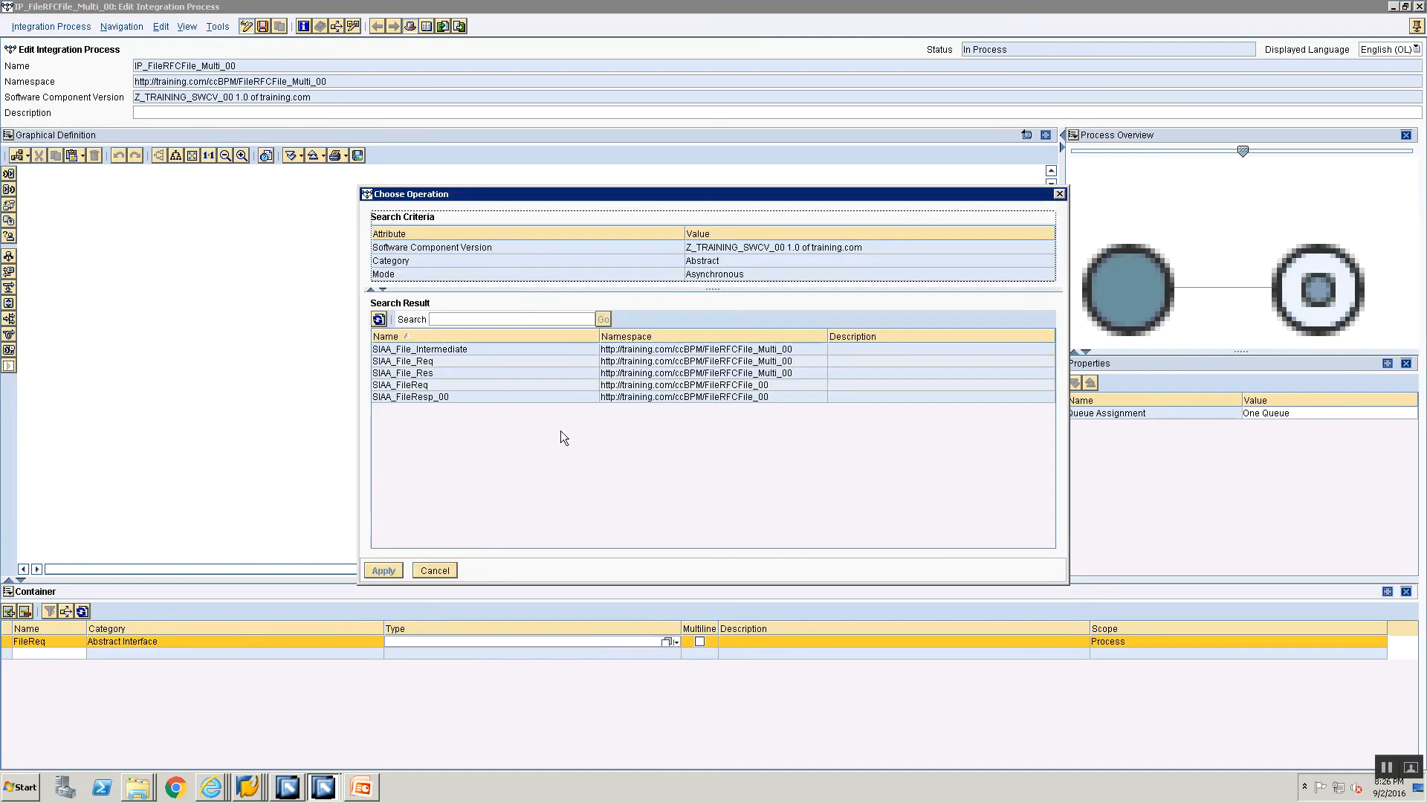
{"action": "left_click", "coordinate": [449, 361]}
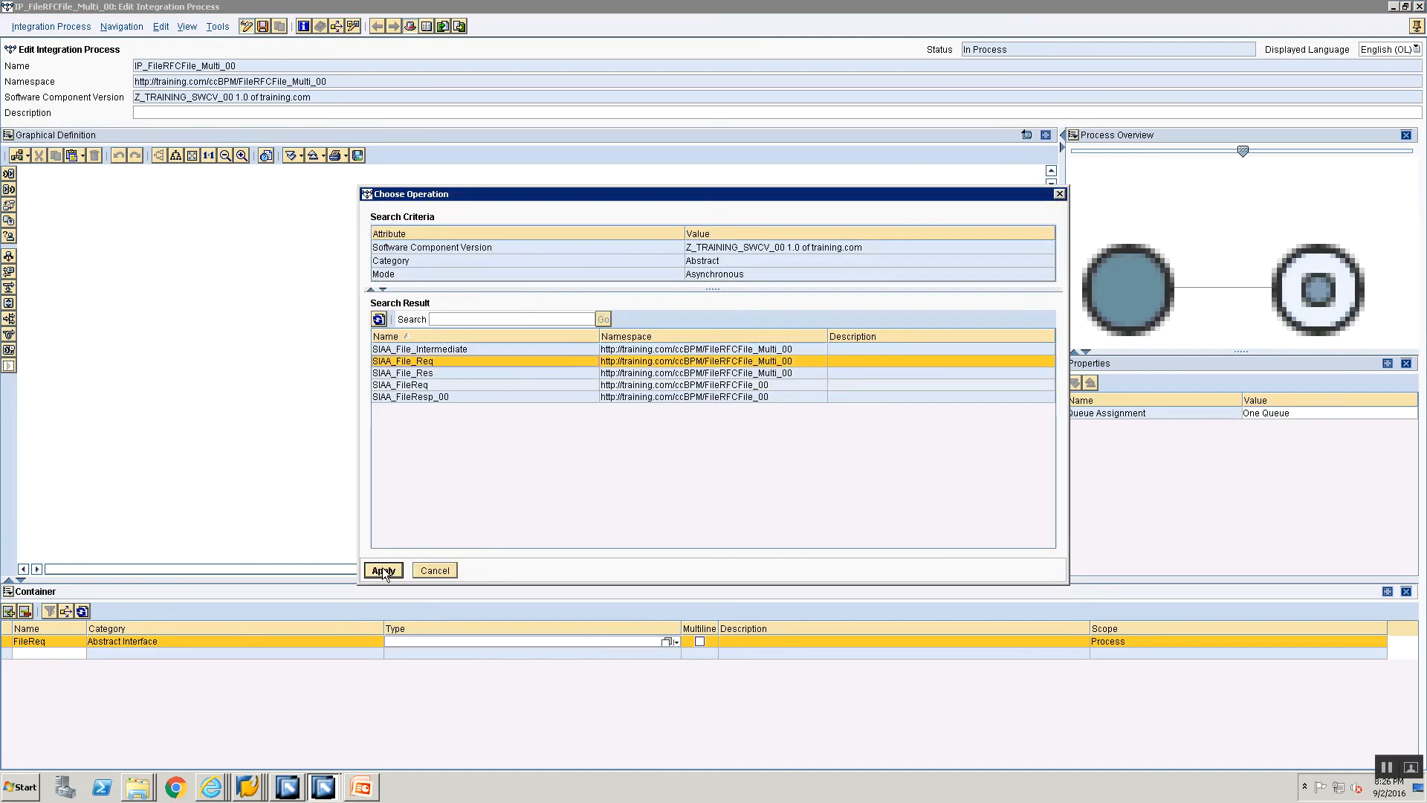
{"action": "left_click", "coordinate": [383, 570]}
Step: Add a container element FileResp with category Abstract Interface and type SIAA_File_Res
{"action": "left_click", "coordinate": [53, 654]}
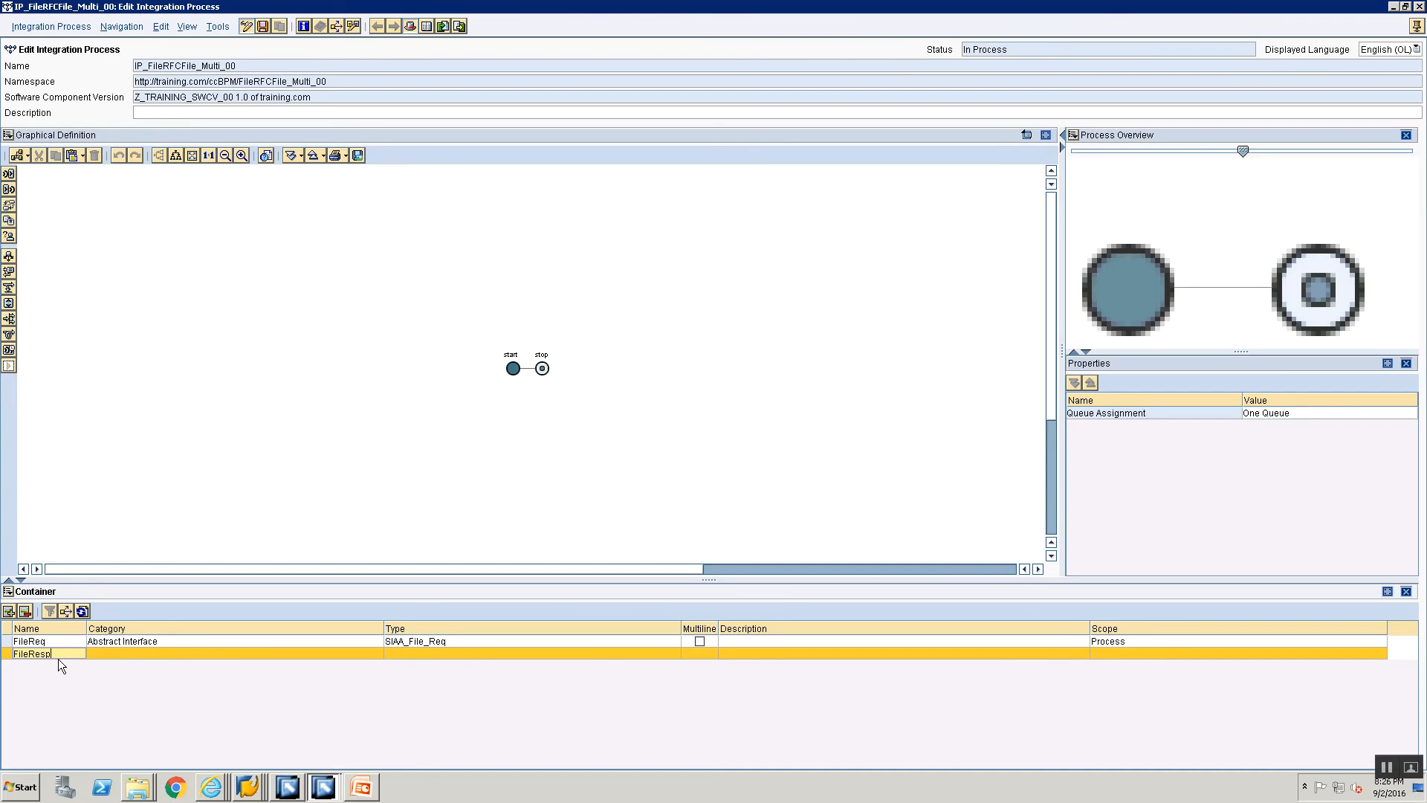
{"action": "left_click", "coordinate": [147, 654]}
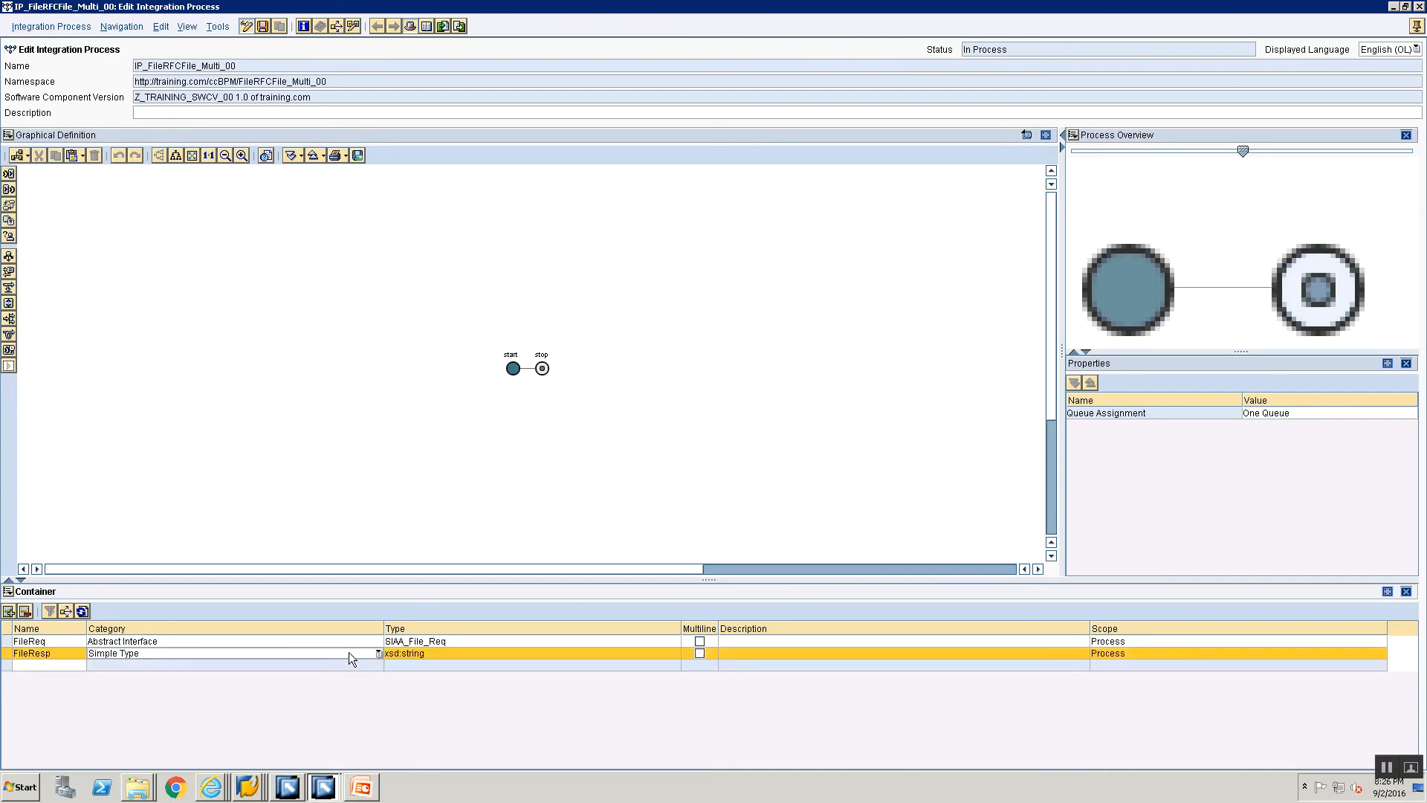
{"action": "left_click", "coordinate": [379, 653]}
{"action": "left_click", "coordinate": [339, 679]}
{"action": "left_click", "coordinate": [537, 654]}
{"action": "left_click", "coordinate": [666, 653]}
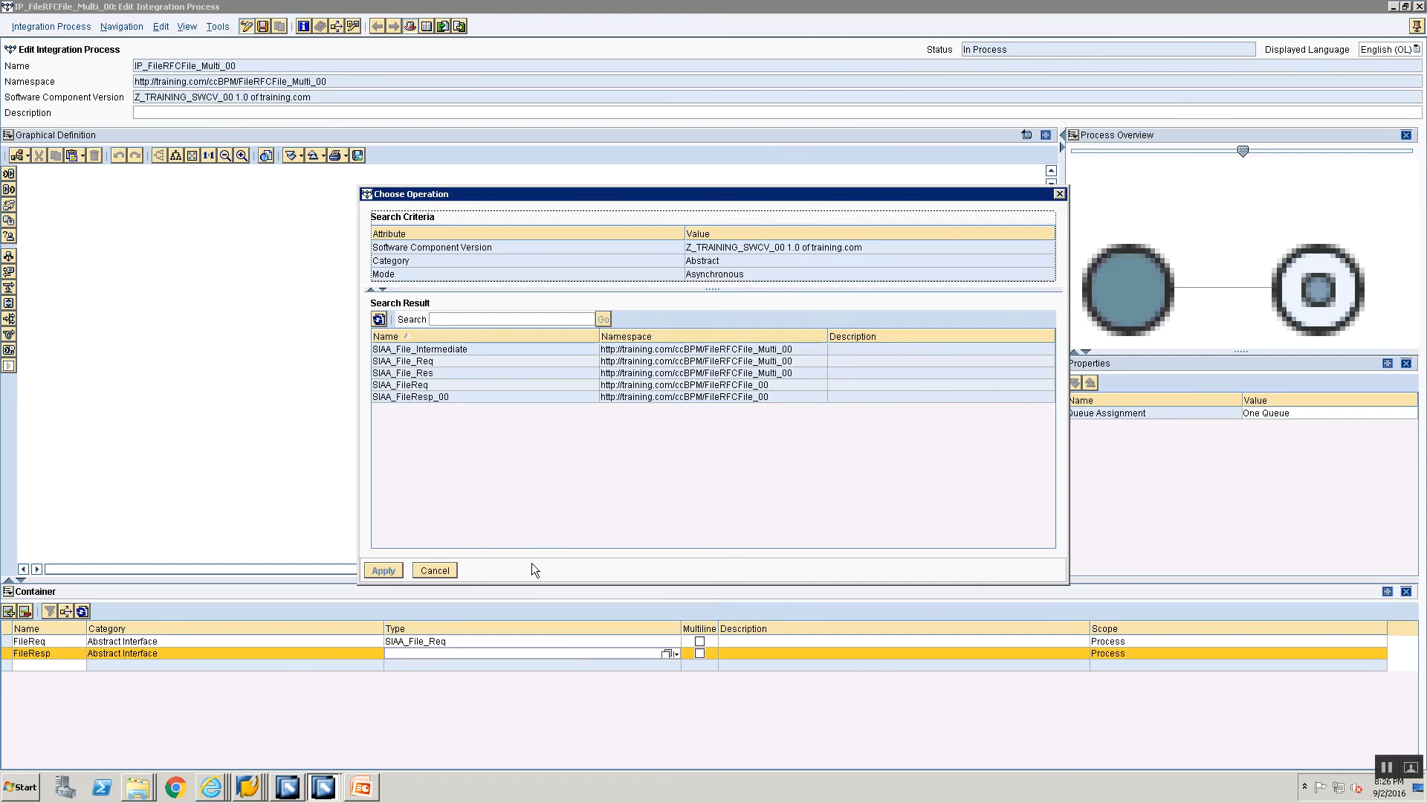
{"action": "left_click", "coordinate": [439, 372]}
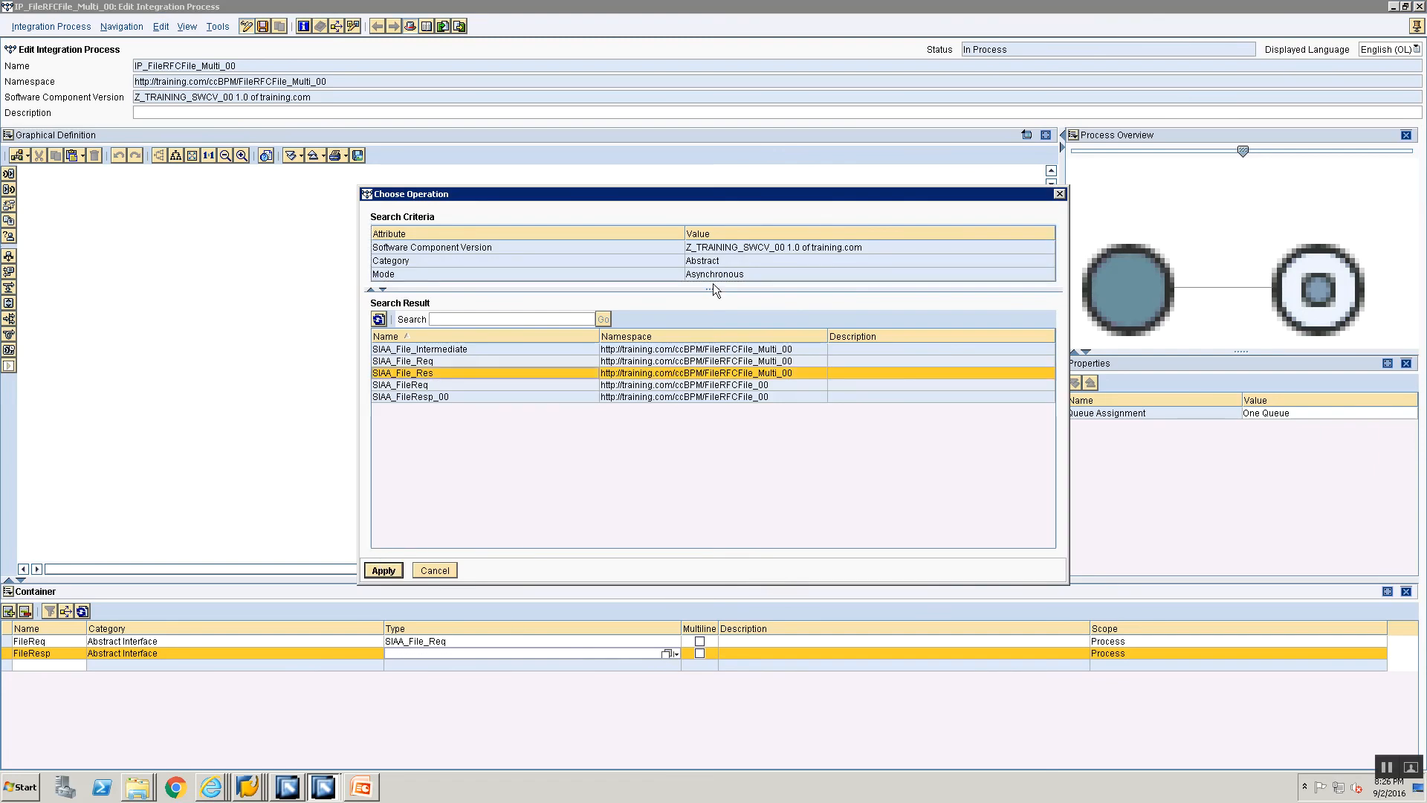
{"action": "left_click", "coordinate": [383, 570]}
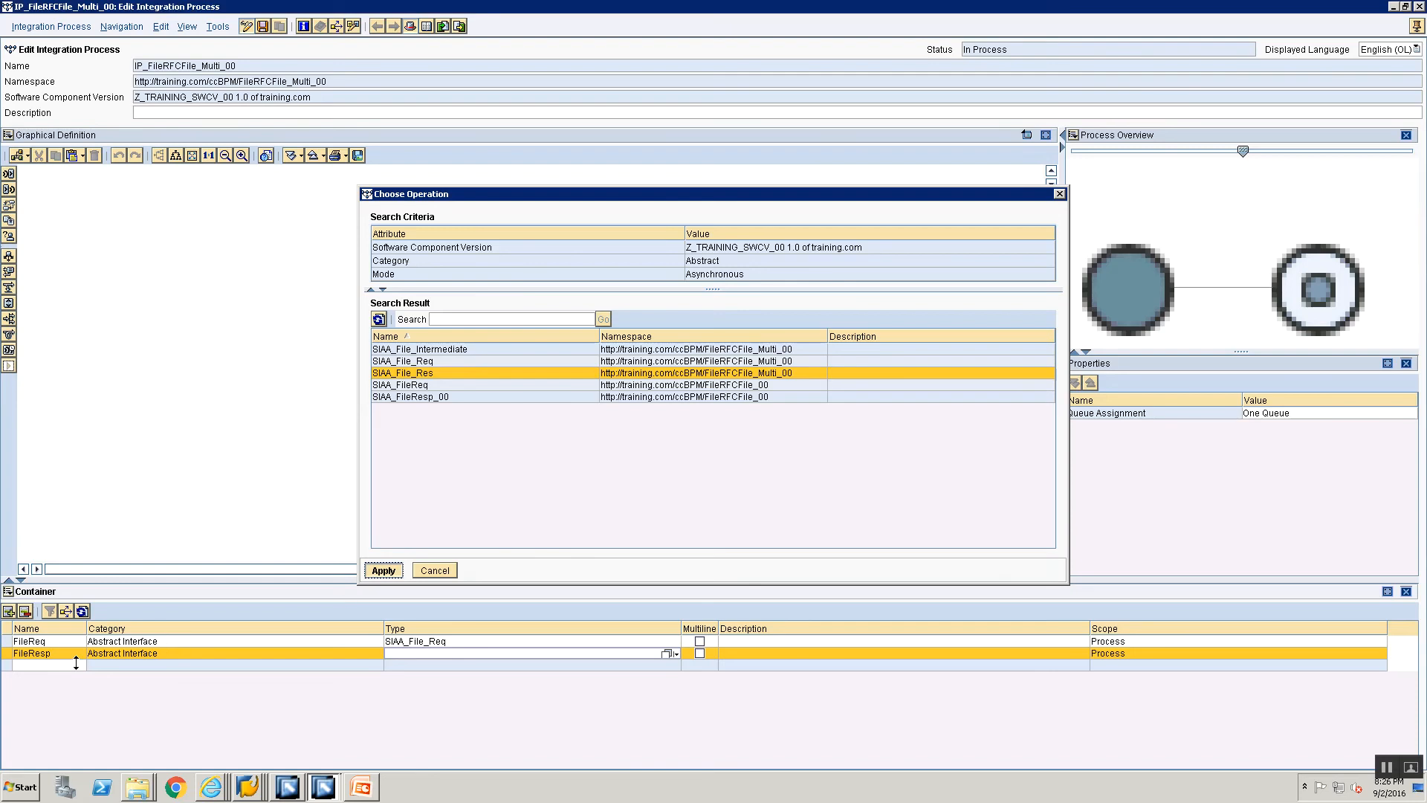
Step: Add a container element named FileIntermediate_Multi with category Abstract Interface
{"action": "left_click", "coordinate": [42, 665]}
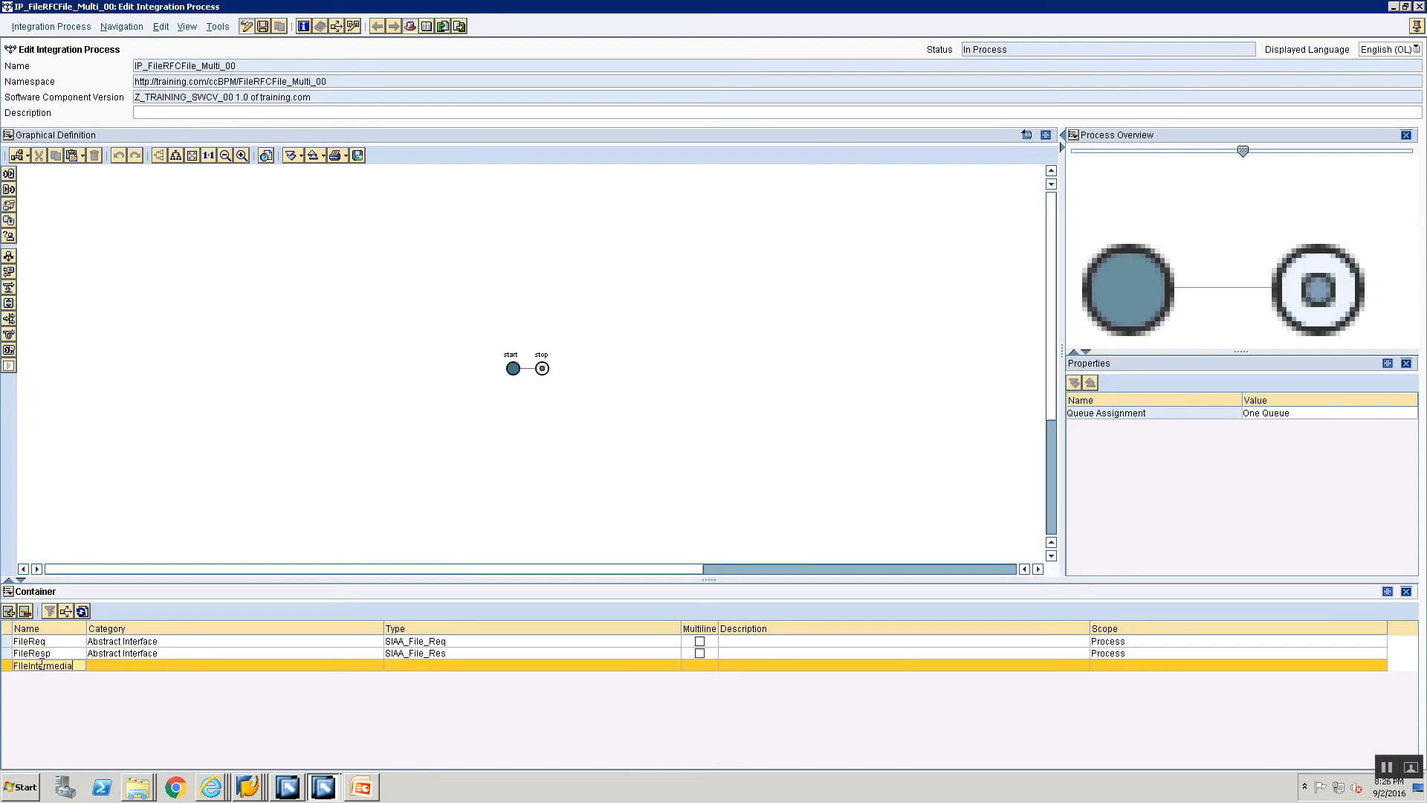
{"action": "type", "text": "FileIntermediate"}
{"action": "type", "text": "_Multi"}
{"action": "left_click", "coordinate": [136, 667]}
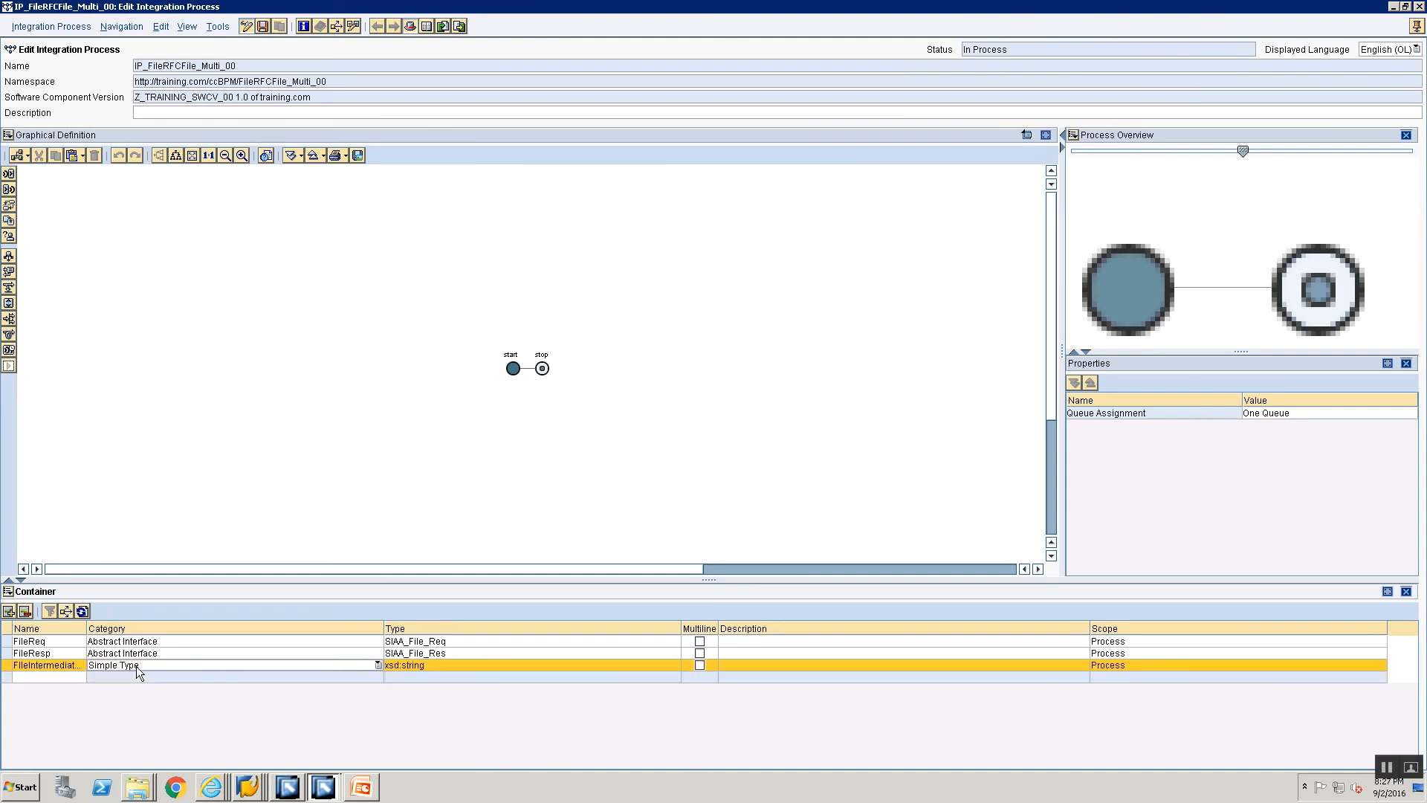
{"action": "left_click", "coordinate": [136, 666]}
{"action": "left_click", "coordinate": [128, 692]}
Step: Set the FileIntermediate_Multi element's type to SIAA_File_Intermediate, make it multiline and save the integration process
{"action": "left_click", "coordinate": [439, 664]}
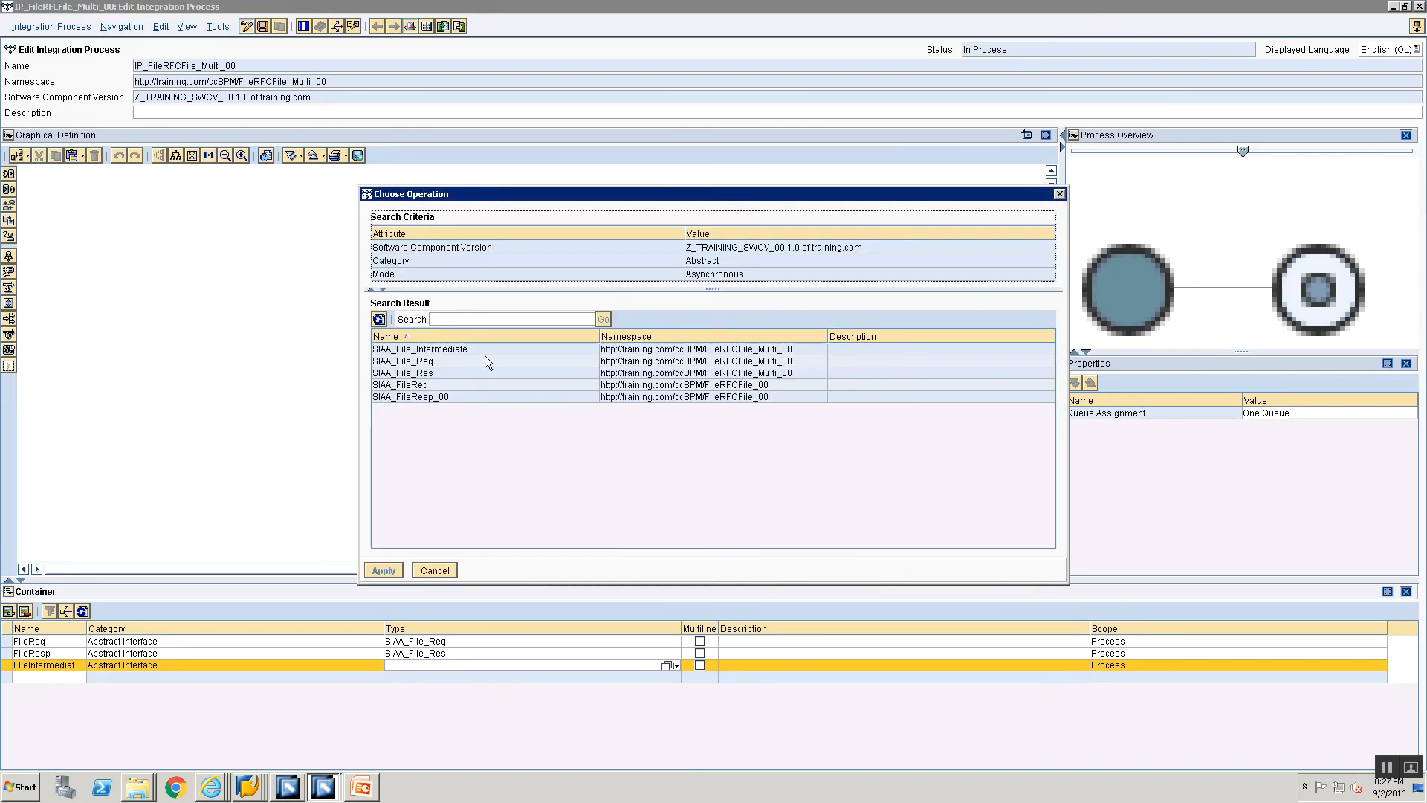
{"action": "left_click", "coordinate": [484, 353]}
{"action": "left_click", "coordinate": [383, 570]}
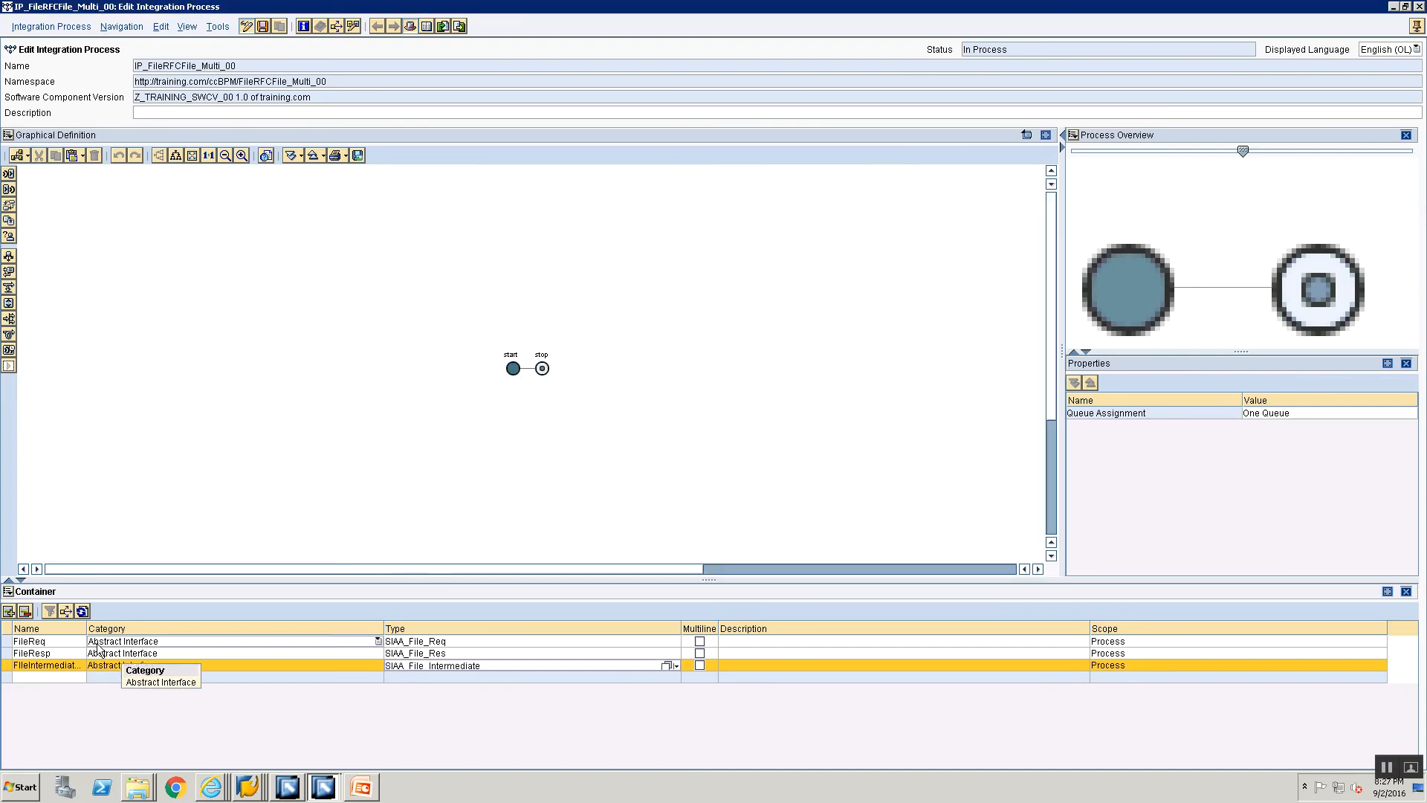
{"action": "left_click", "coordinate": [700, 665]}
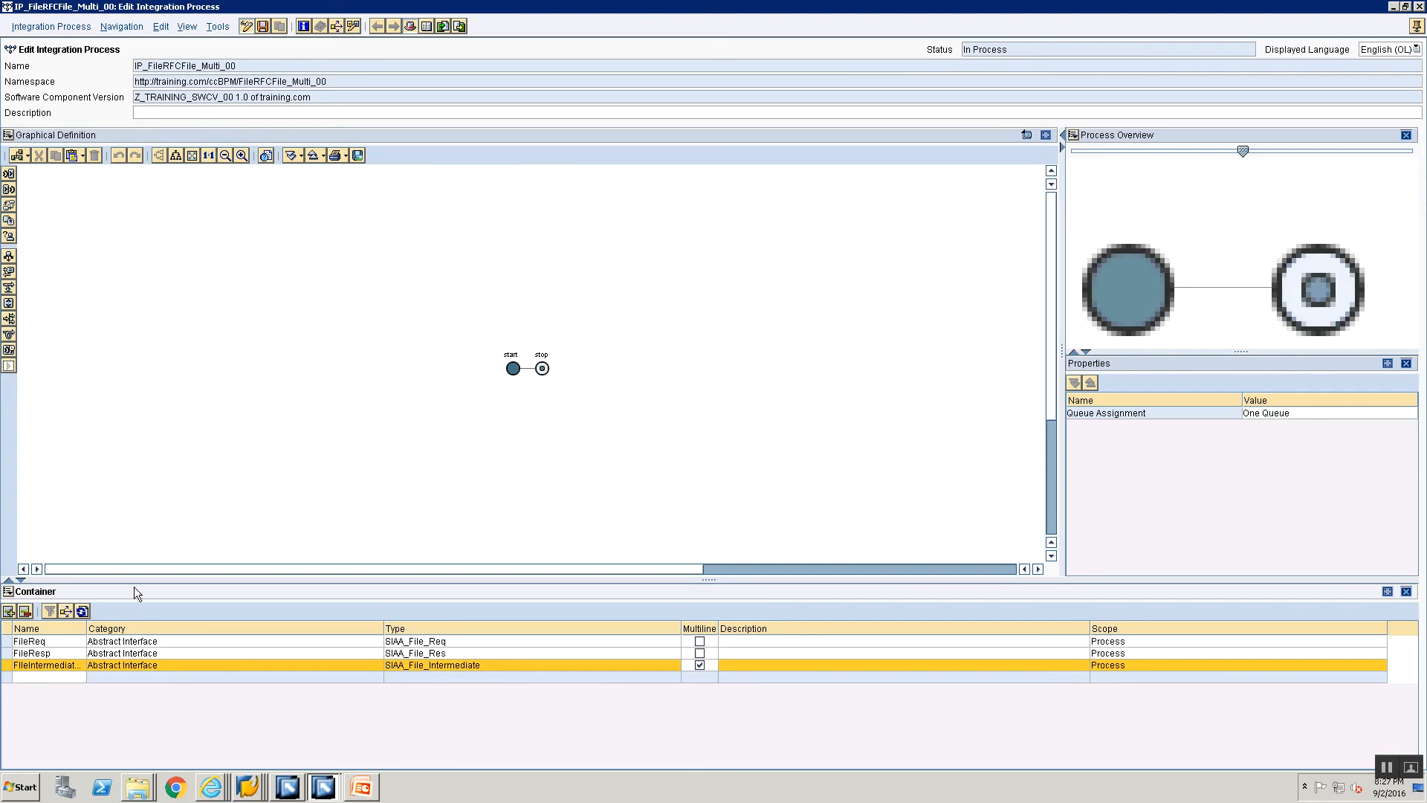
{"action": "key", "text": "ctrl+s"}
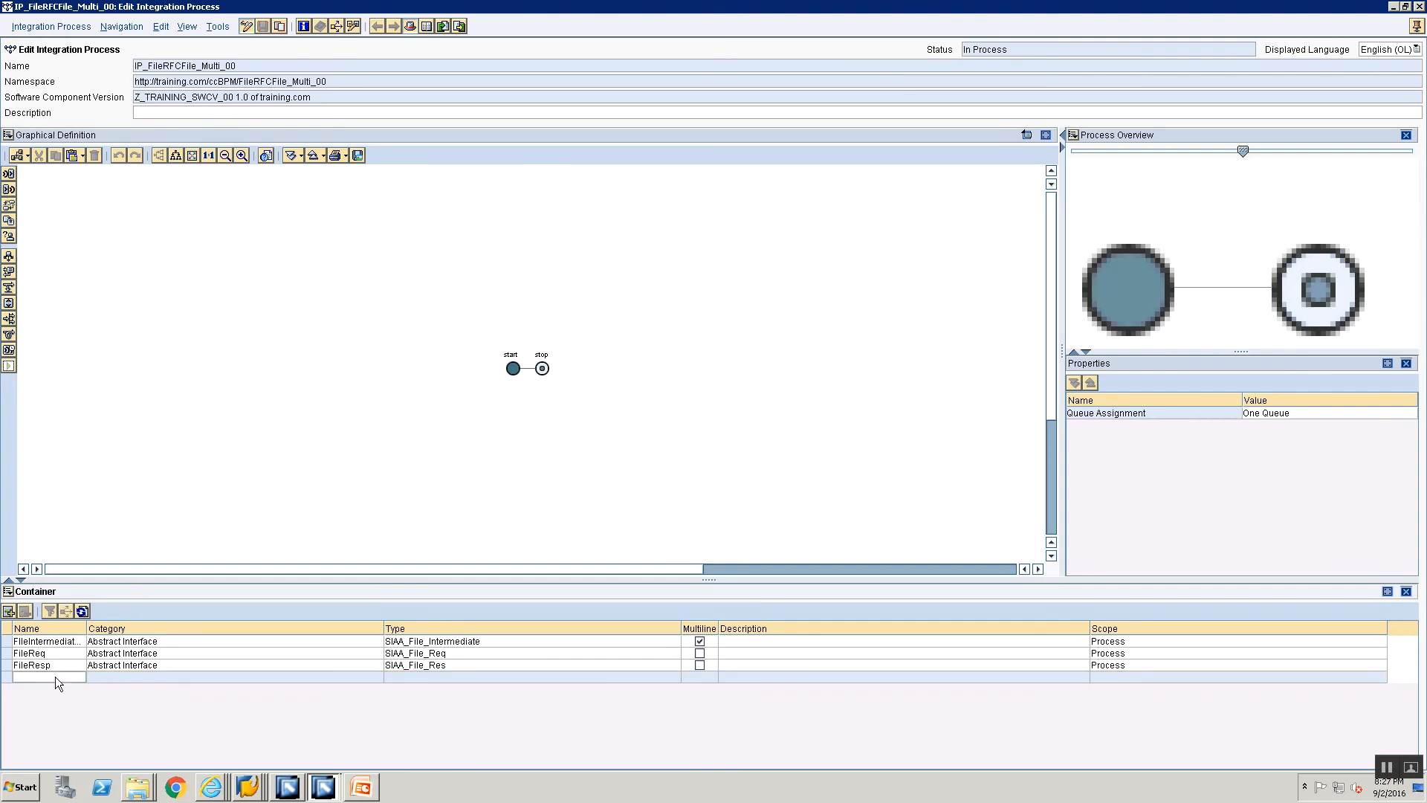
Step: Add a second FileIntermediate container element for the current message, with category Abstract Interface
{"action": "left_click", "coordinate": [56, 677]}
{"action": "type", "text": "FileInt"}
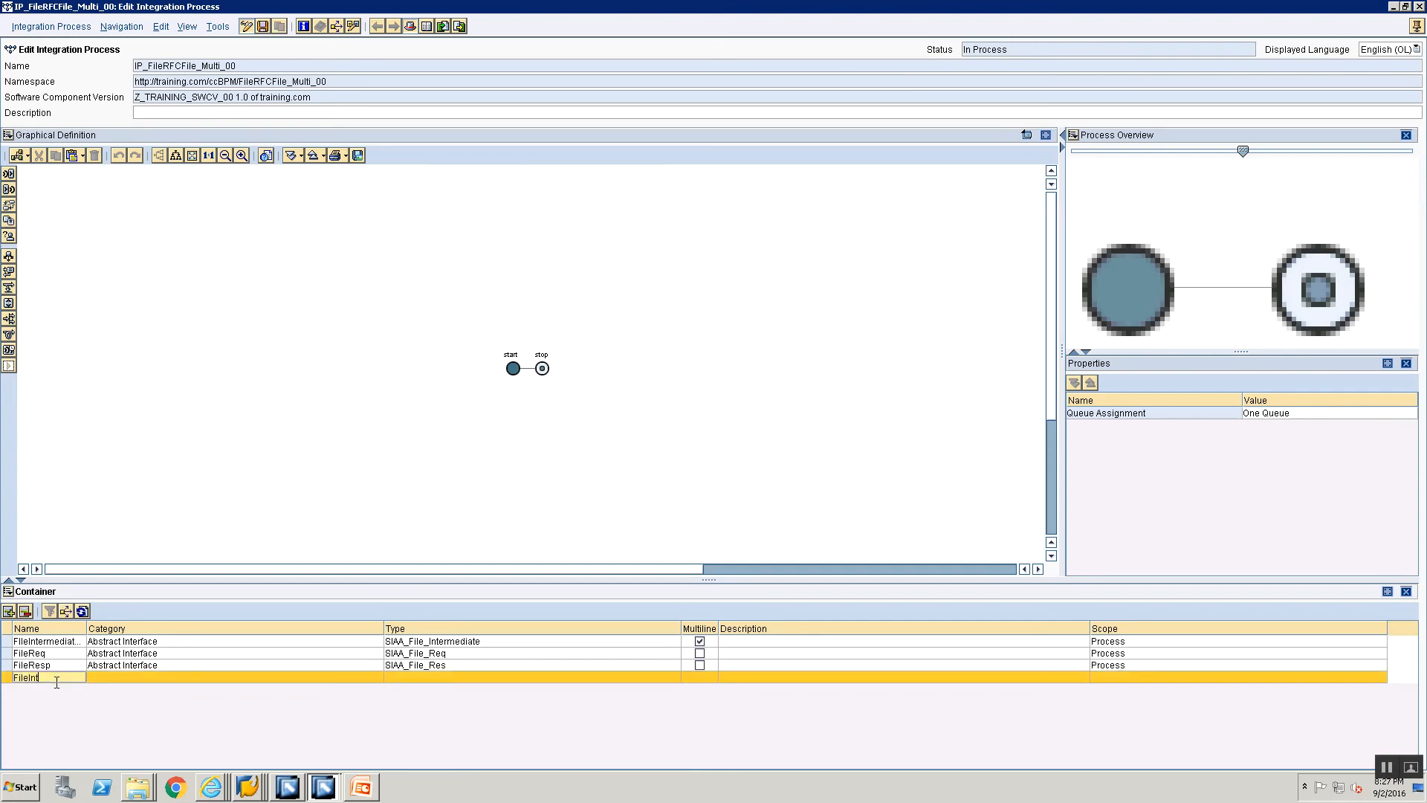
{"action": "type", "text": "ermediate_Cr"}
{"action": "type", "text": "rr"}
{"action": "left_click", "coordinate": [199, 672]}
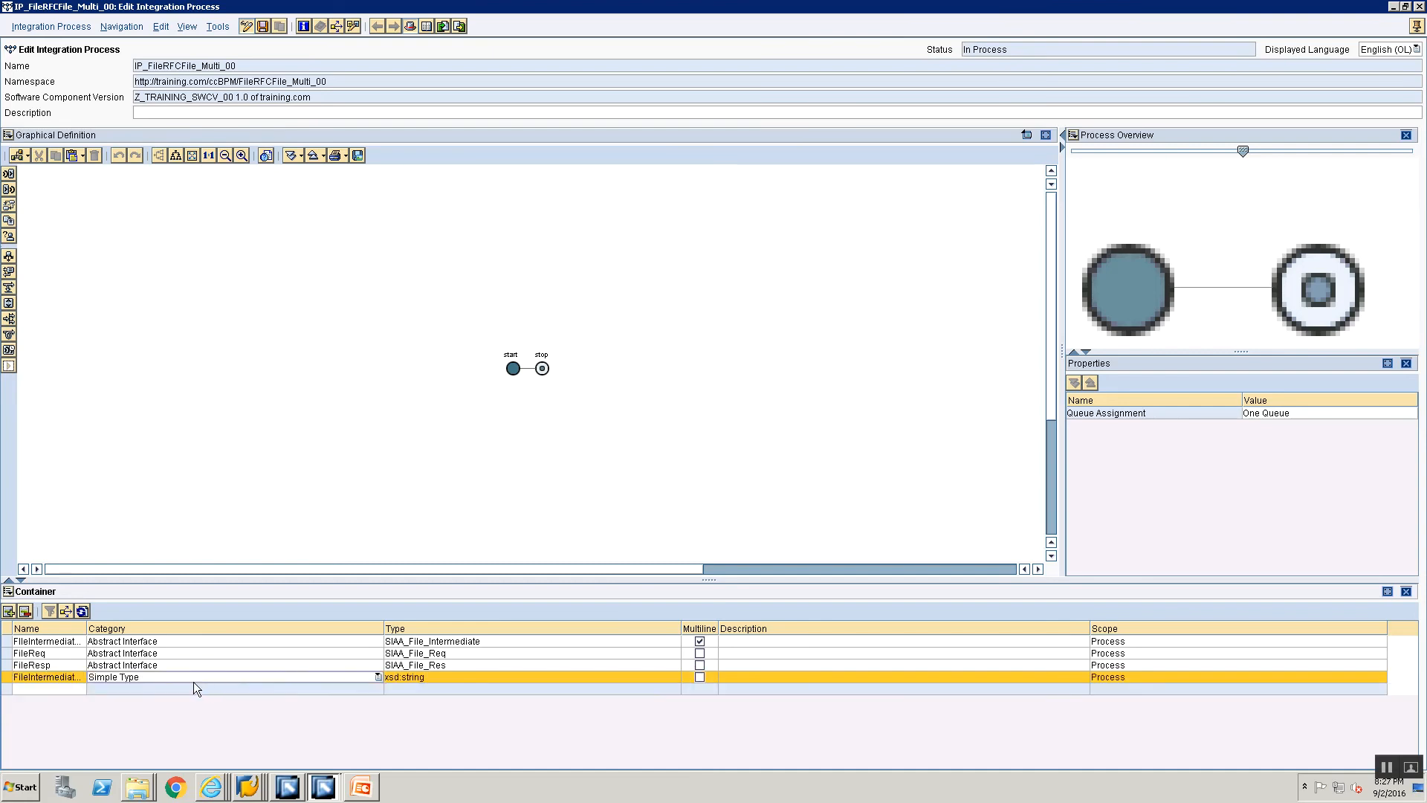
{"action": "left_click", "coordinate": [193, 678]}
{"action": "left_click", "coordinate": [185, 703]}
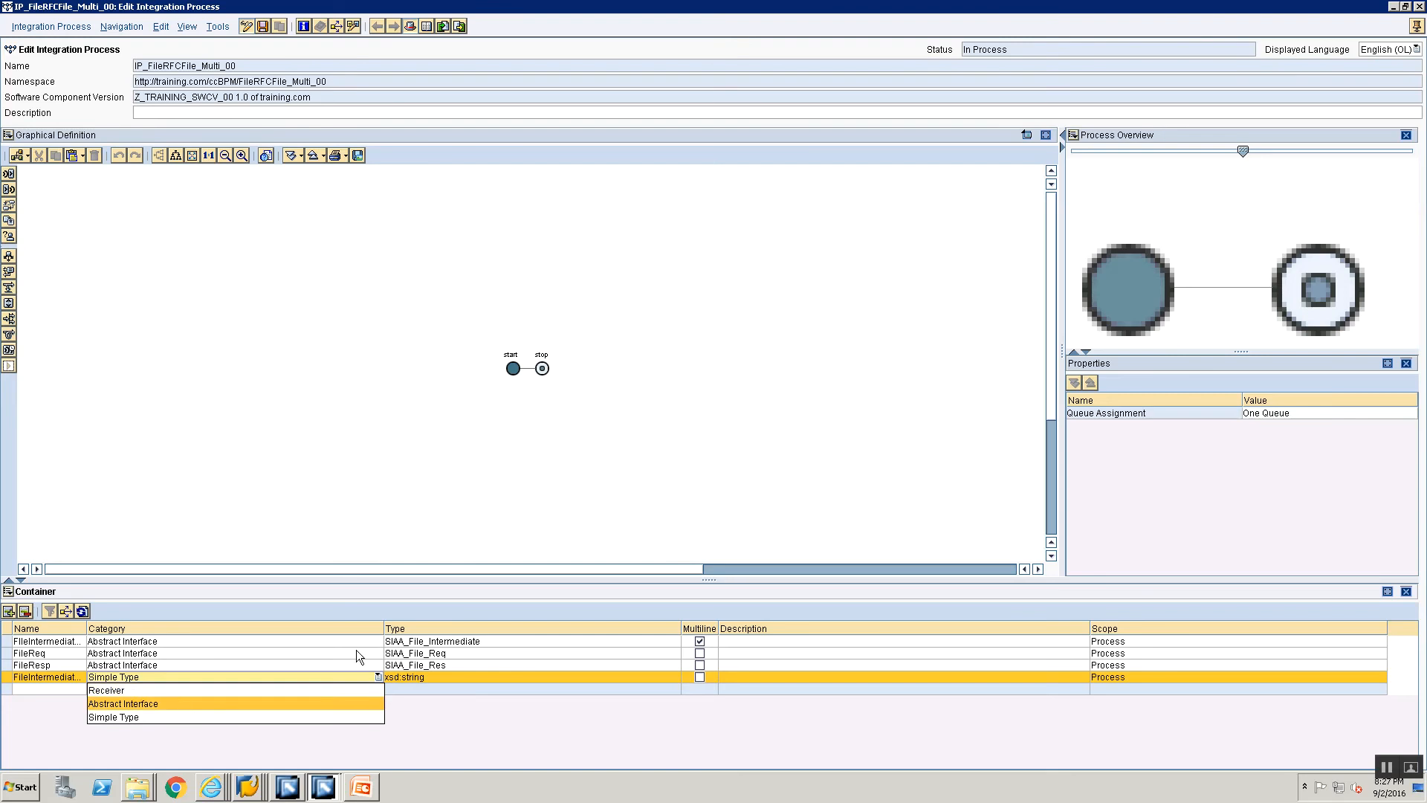
Step: Set the new single-line intermediate element's type to SIAA_File_Intermediate and save the integration process
{"action": "left_click", "coordinate": [421, 678]}
{"action": "left_click", "coordinate": [668, 677]}
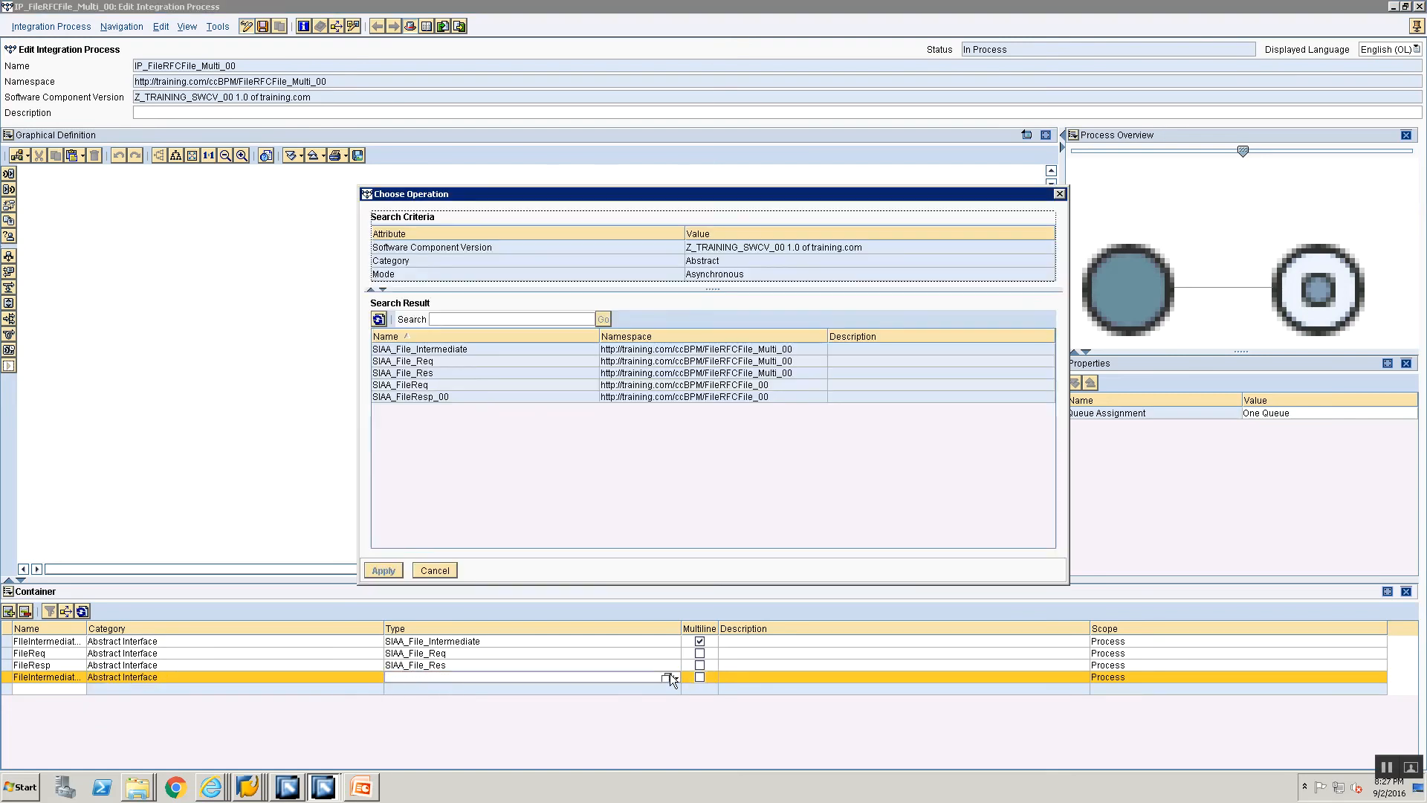
{"action": "left_click", "coordinate": [448, 353]}
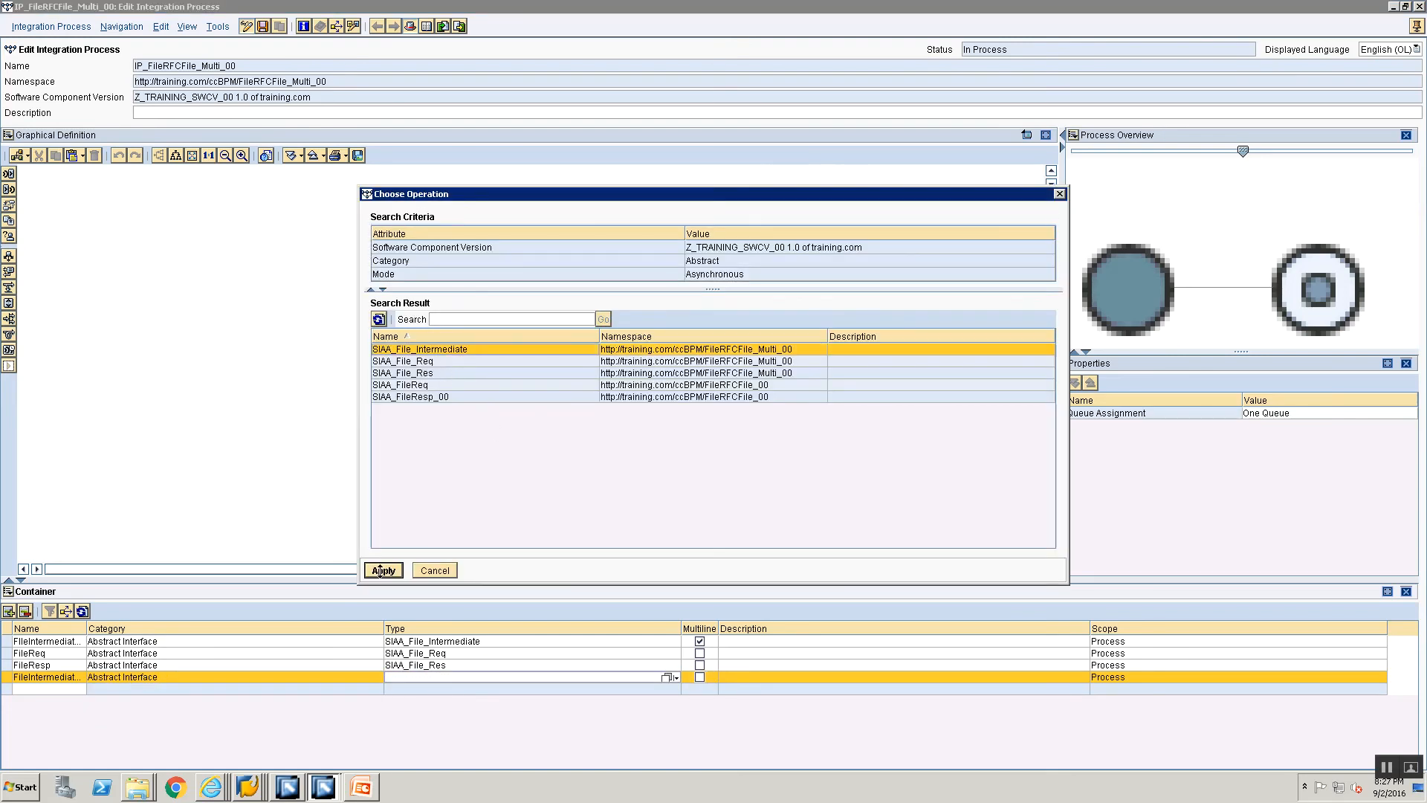
{"action": "left_click", "coordinate": [382, 571]}
{"action": "key", "text": "ctrl+s"}
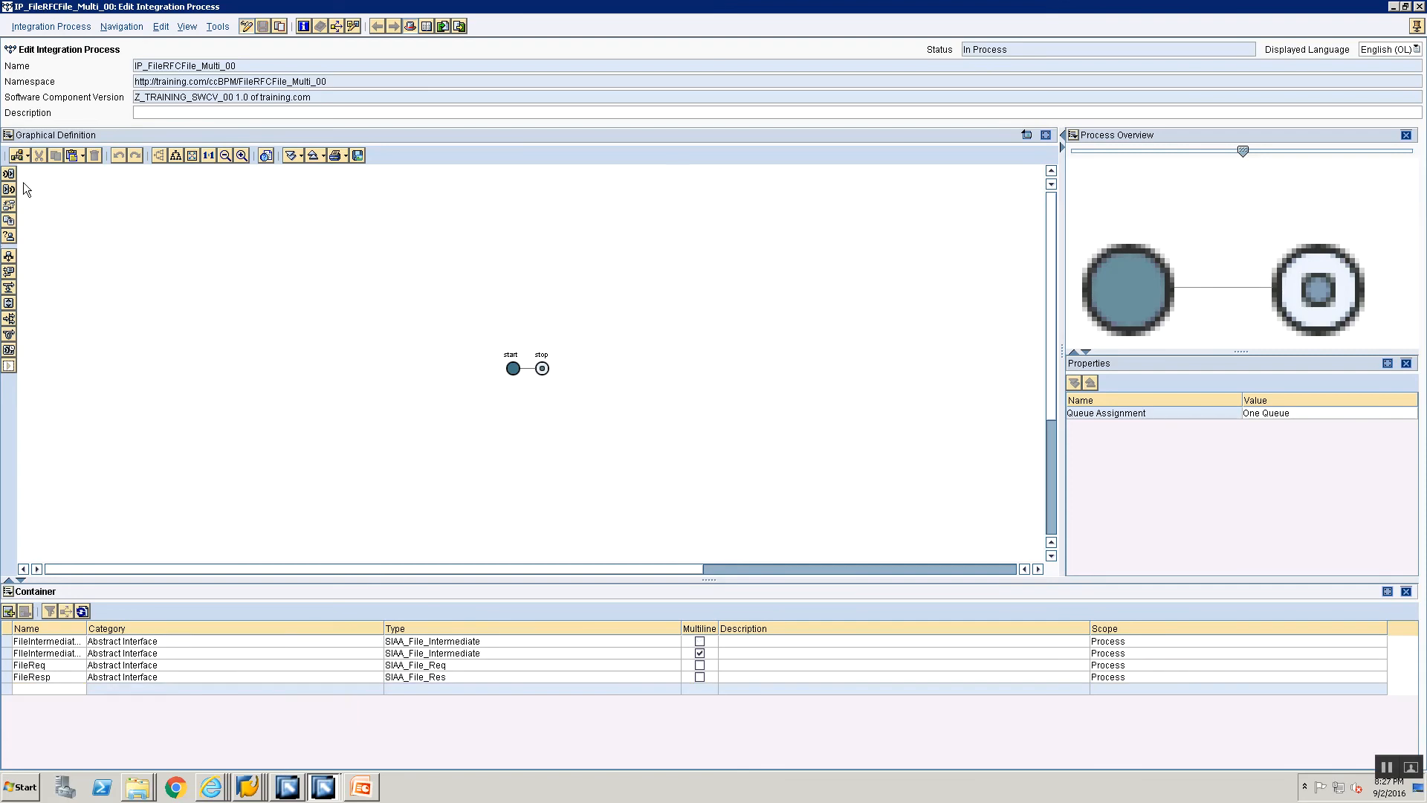
Step: Insert a Receive step between start and stop and name it "Receive File Req"
{"action": "left_click_drag", "start_coordinate": [9, 178], "coordinate": [545, 372]}
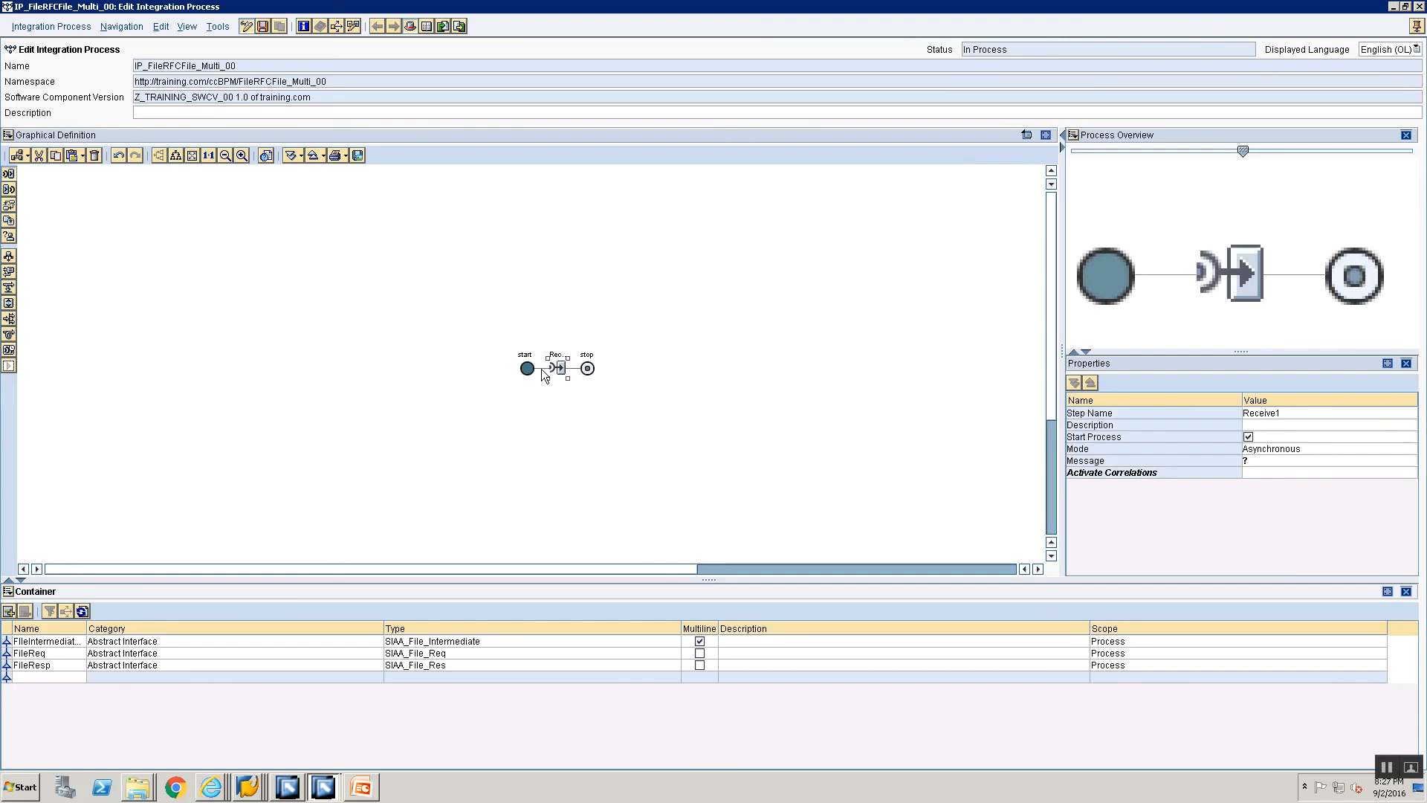
{"action": "left_click", "coordinate": [1283, 414]}
{"action": "key", "text": "BackSpace"}
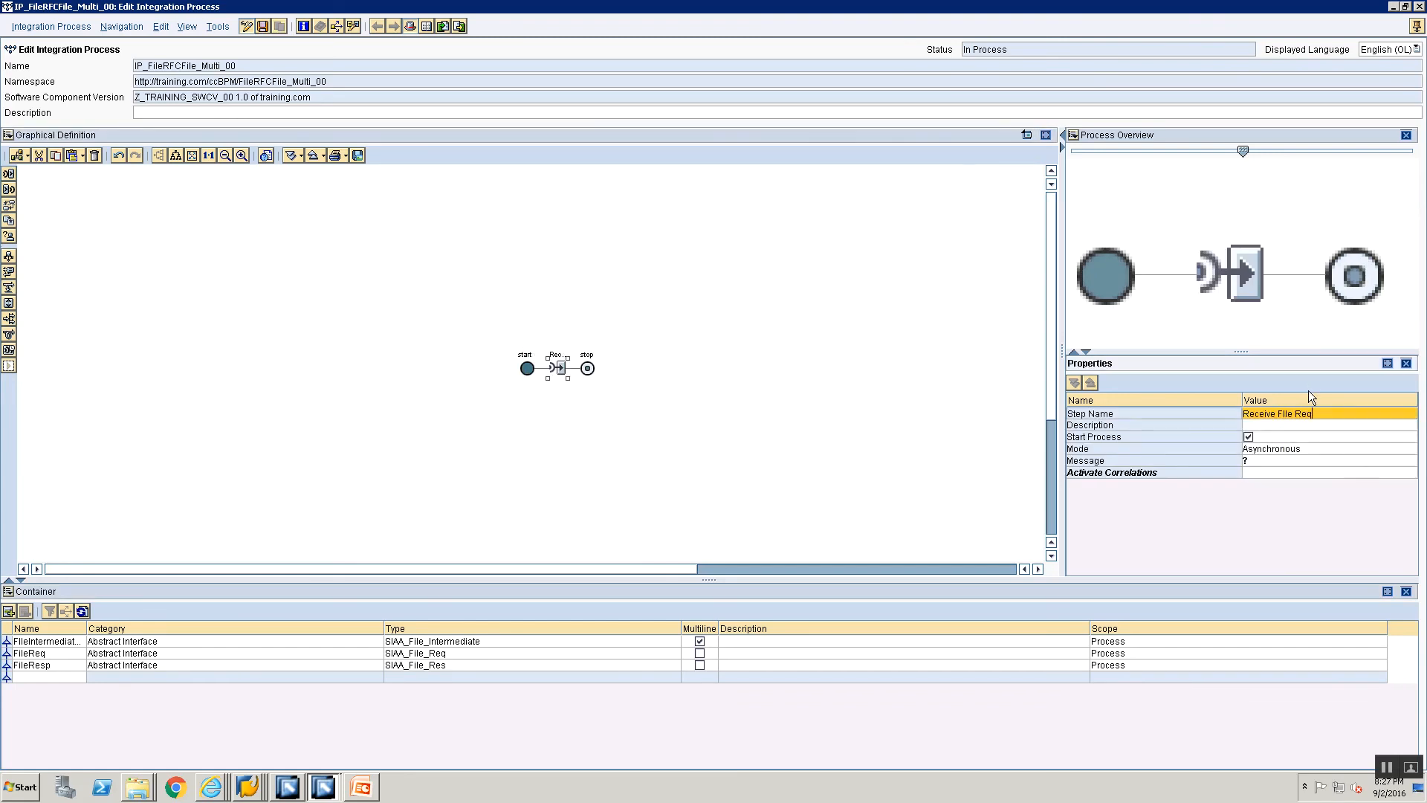
{"action": "key", "text": "BackSpace"}
{"action": "key", "text": "BackSpace"}
{"action": "key", "text": "BackSpace"}
{"action": "key", "text": "BackSpace"}
{"action": "type", "text": "Req"}
Step: Assign container element FileReq as the message of the Receive File Req step
{"action": "left_click", "coordinate": [1266, 460]}
{"action": "left_click", "coordinate": [1402, 462]}
{"action": "left_click", "coordinate": [486, 385]}
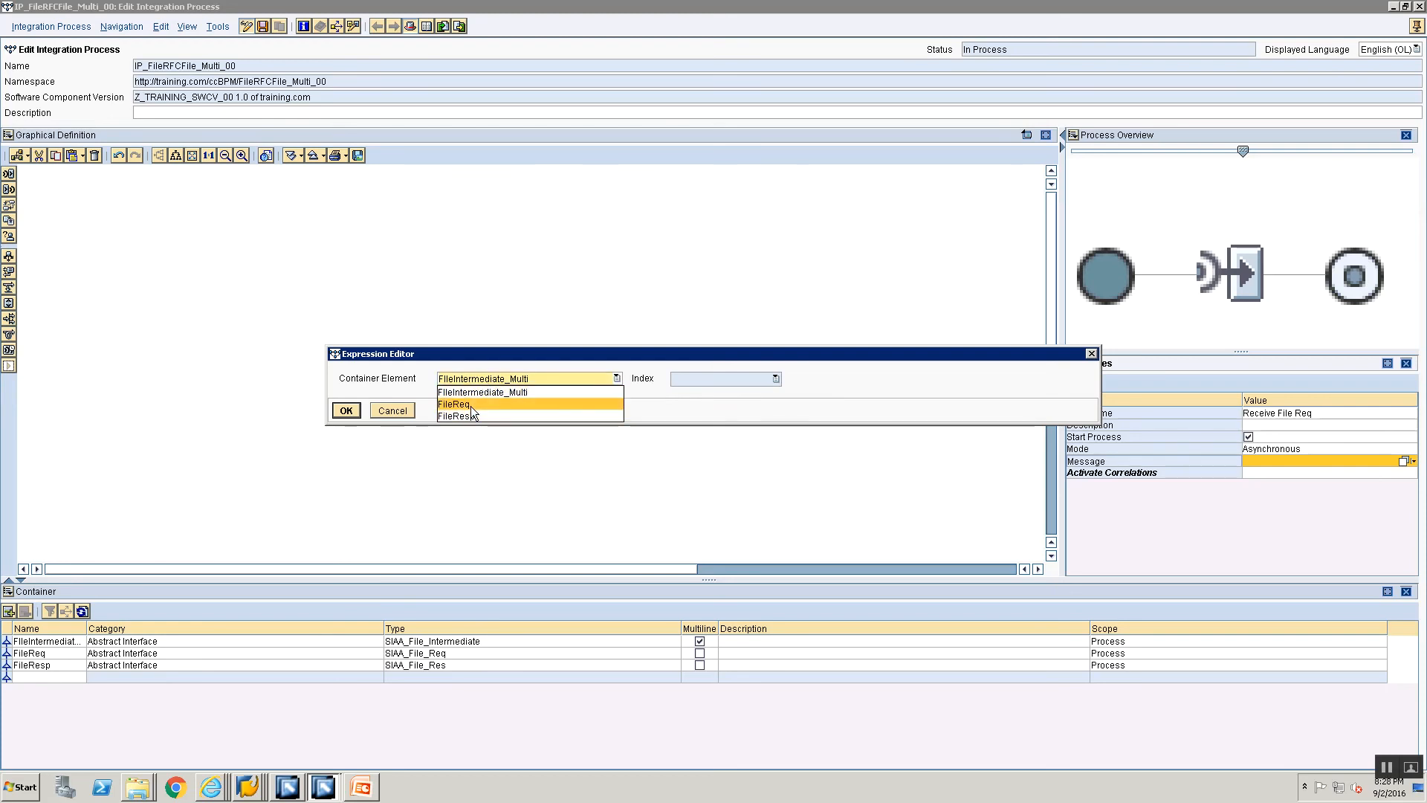
{"action": "left_click", "coordinate": [465, 403]}
{"action": "left_click", "coordinate": [347, 411]}
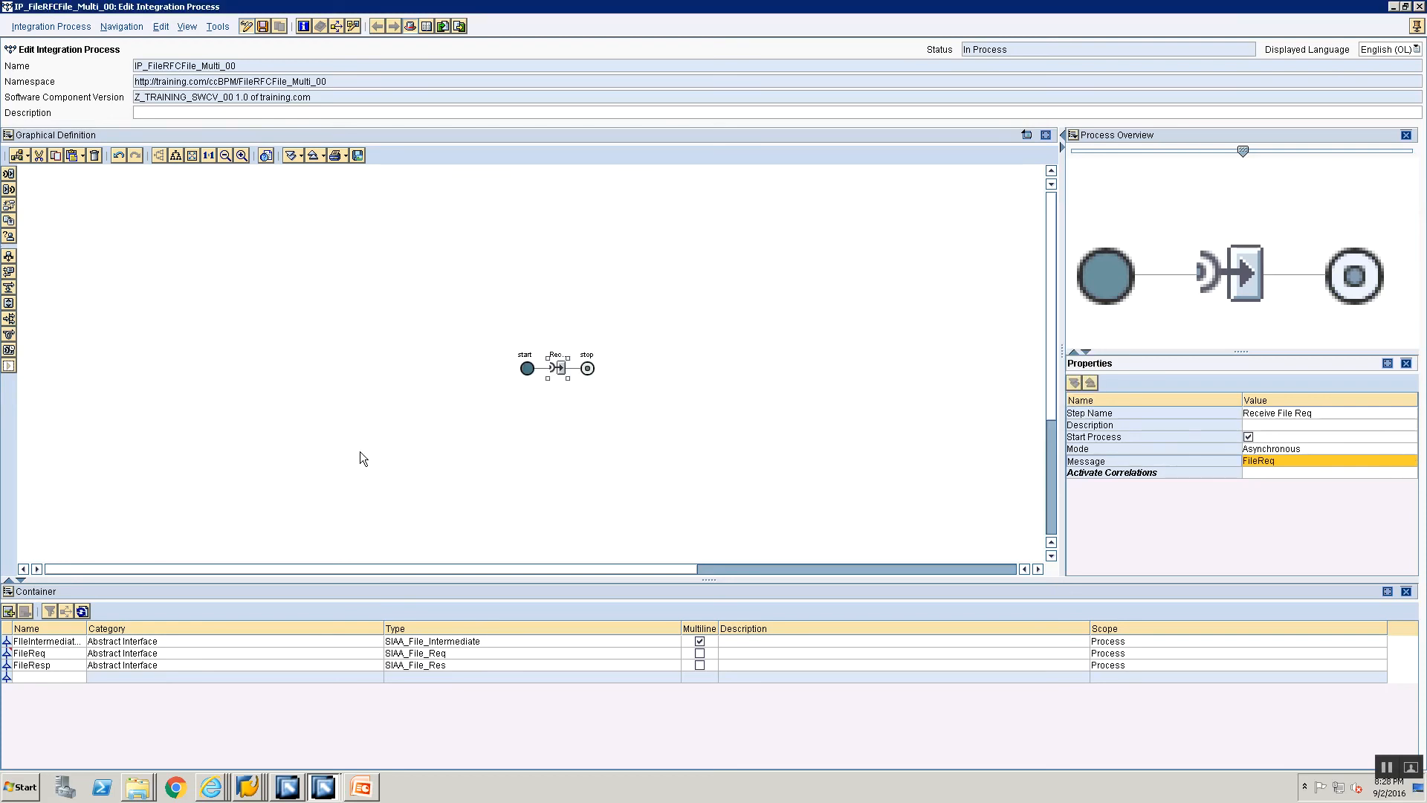
Step: Insert a Transformation step between the Receive File Req step and stop
{"action": "left_click", "coordinate": [46, 677]}
{"action": "left_click", "coordinate": [45, 678]}
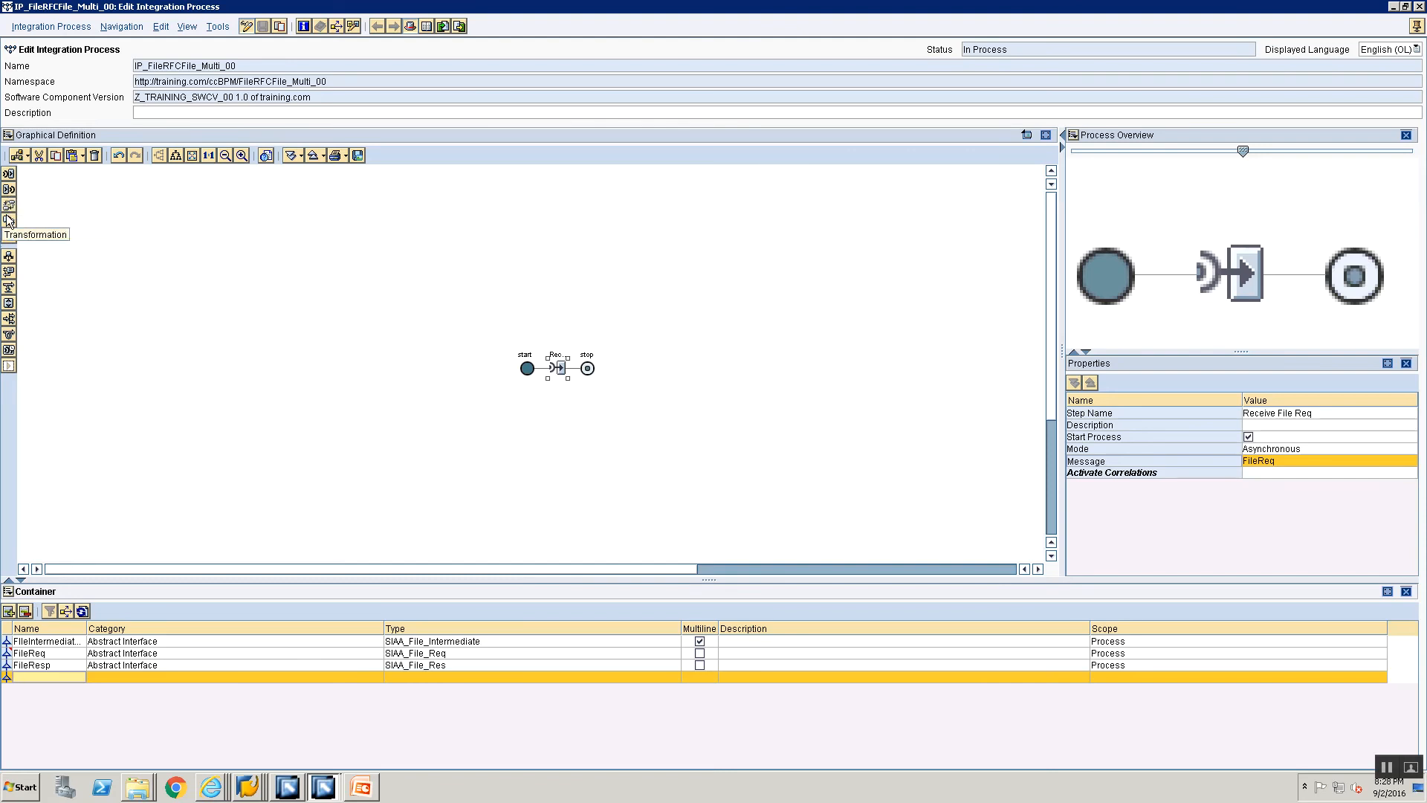
{"action": "mouse_move", "coordinate": [9, 222]}
{"action": "left_mouse_down"}
{"action": "mouse_move", "coordinate": [114, 255]}
{"action": "mouse_move", "coordinate": [15, 232]}
{"action": "left_mouse_up"}
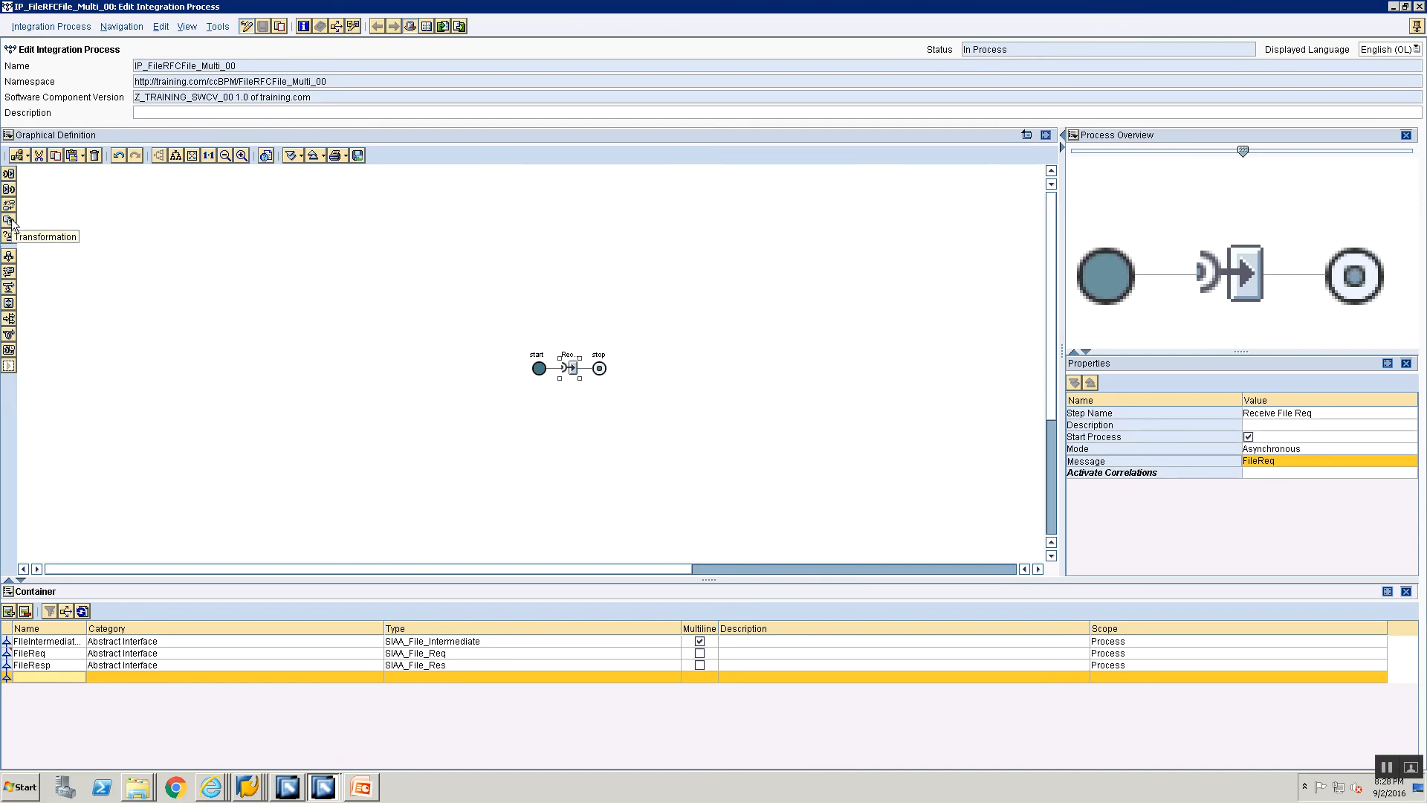
{"action": "left_click_drag", "start_coordinate": [11, 223], "coordinate": [591, 376]}
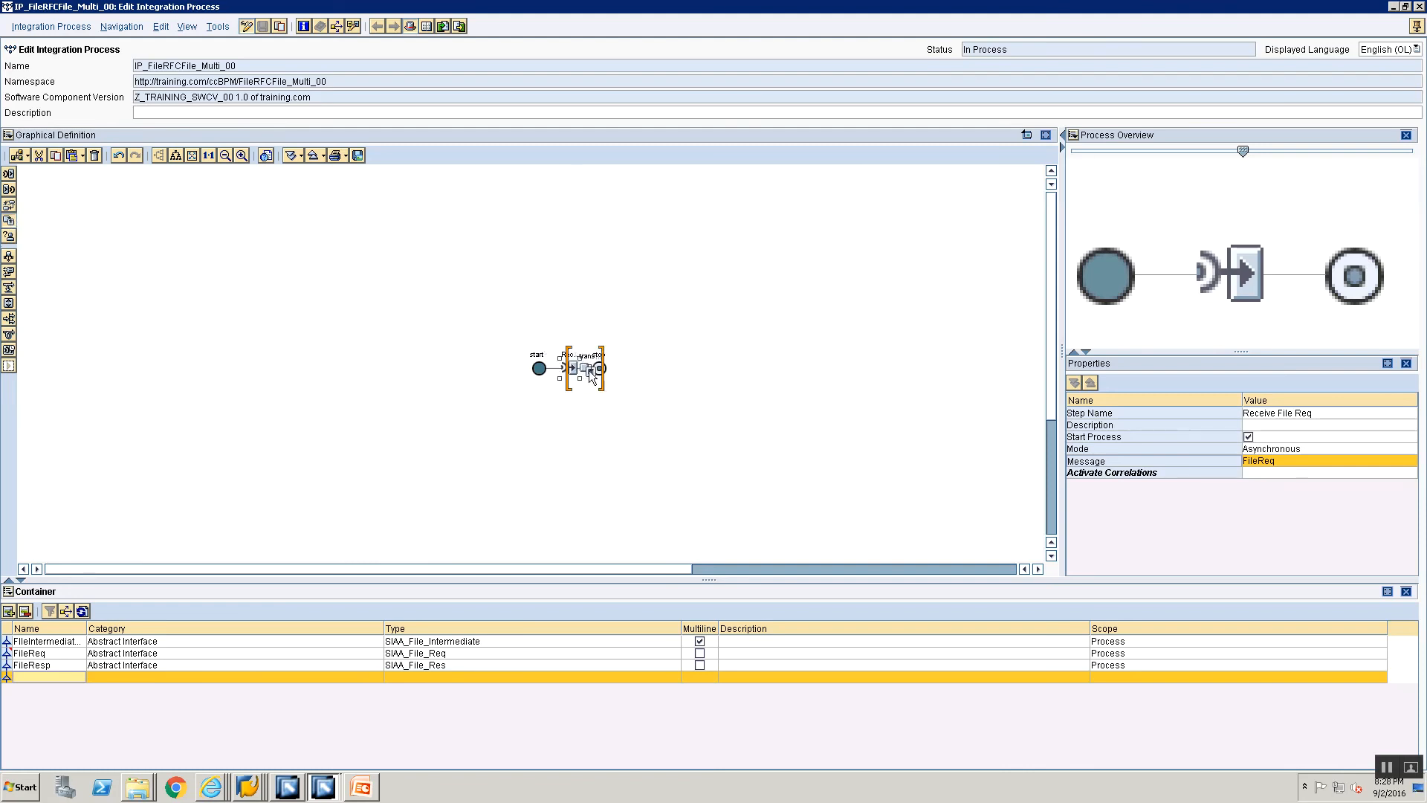
Step: Name the transformation step "Transform Split File into Multi Intermediates"
{"action": "left_click", "coordinate": [1278, 413]}
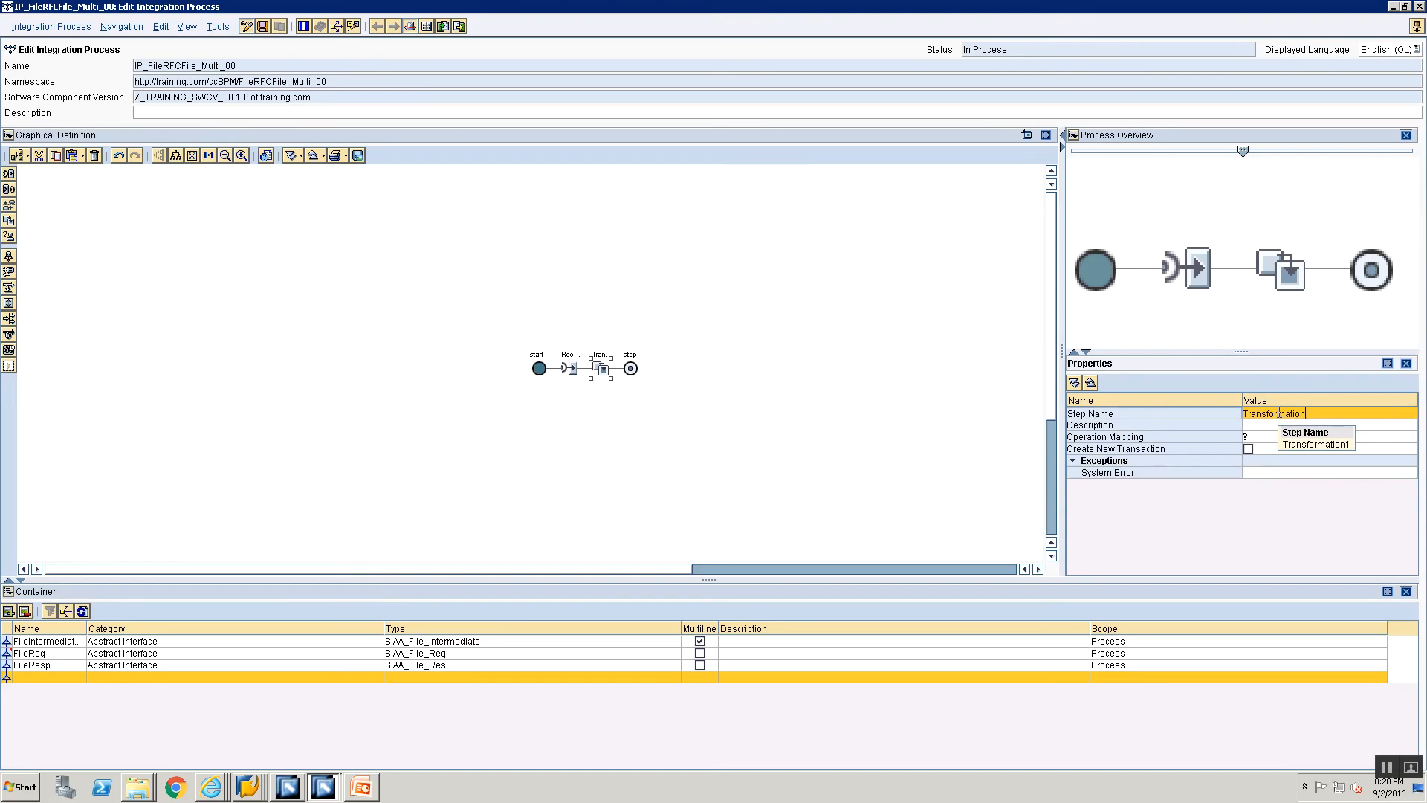
{"action": "key", "text": "BackSpace"}
{"action": "key", "text": "BackSpace"}
{"action": "key", "text": "BackSpace"}
{"action": "key", "text": "BackSpace"}
{"action": "key", "text": "BackSpace"}
{"action": "key", "text": "BackSpace"}
{"action": "key", "text": "BackSpace"}
{"action": "key", "text": "BackSpace"}
{"action": "type", "text": "orm Split File into "}
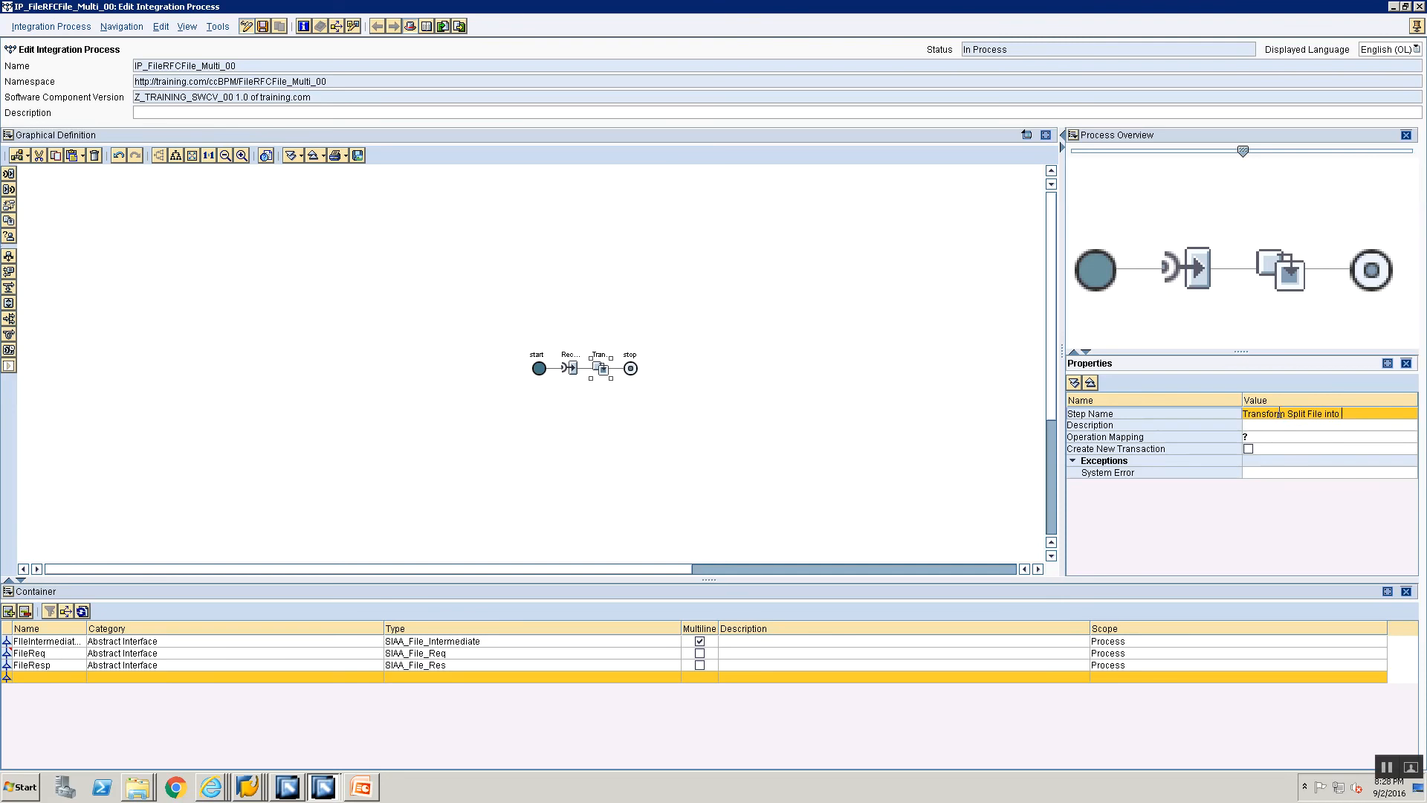
{"action": "type", "text": "Multi Intermediates"}
Step: Assign OM_FileReq_To_IntermediateSplit as the operation mapping of the transformation step
{"action": "left_click", "coordinate": [1309, 439]}
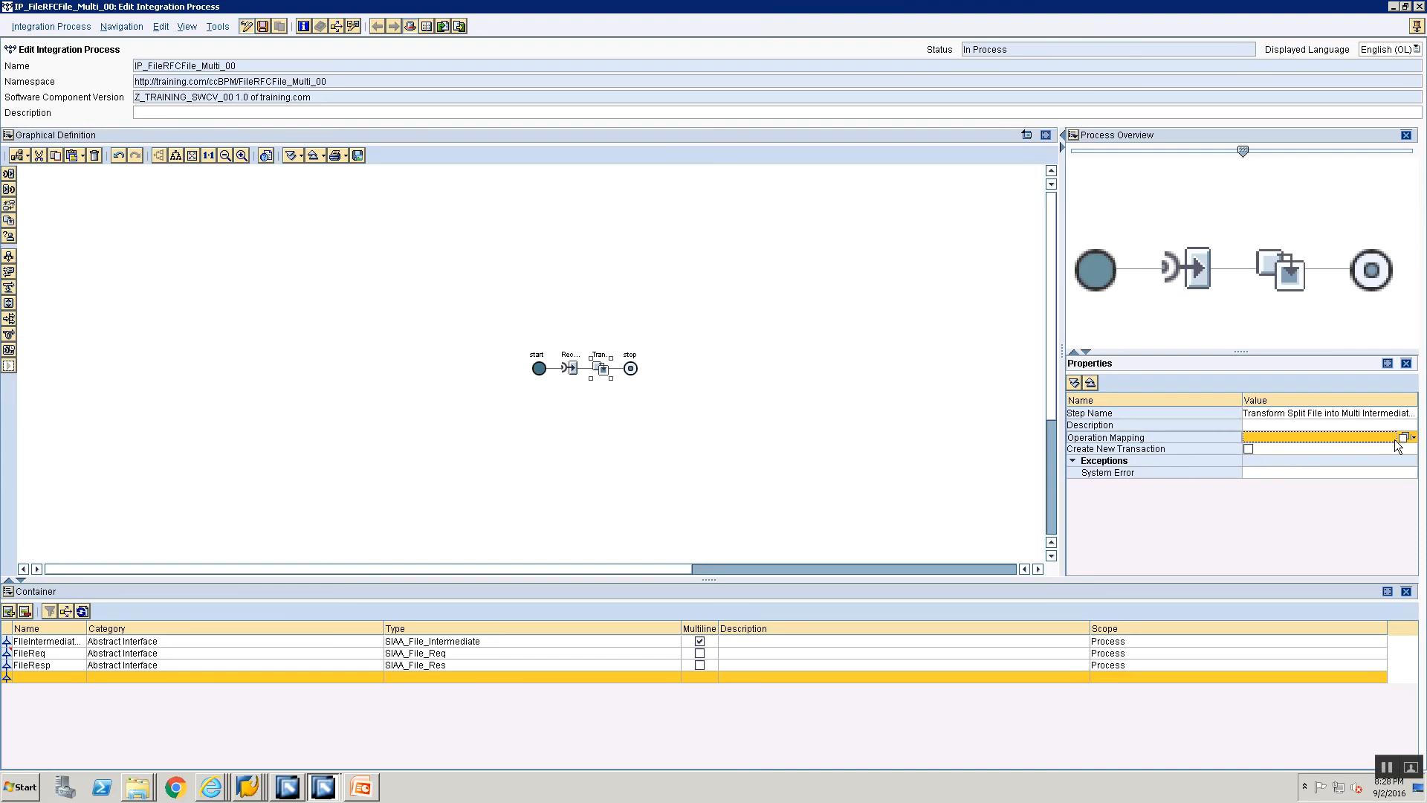
{"action": "left_click", "coordinate": [1403, 438]}
{"action": "left_click", "coordinate": [458, 350]}
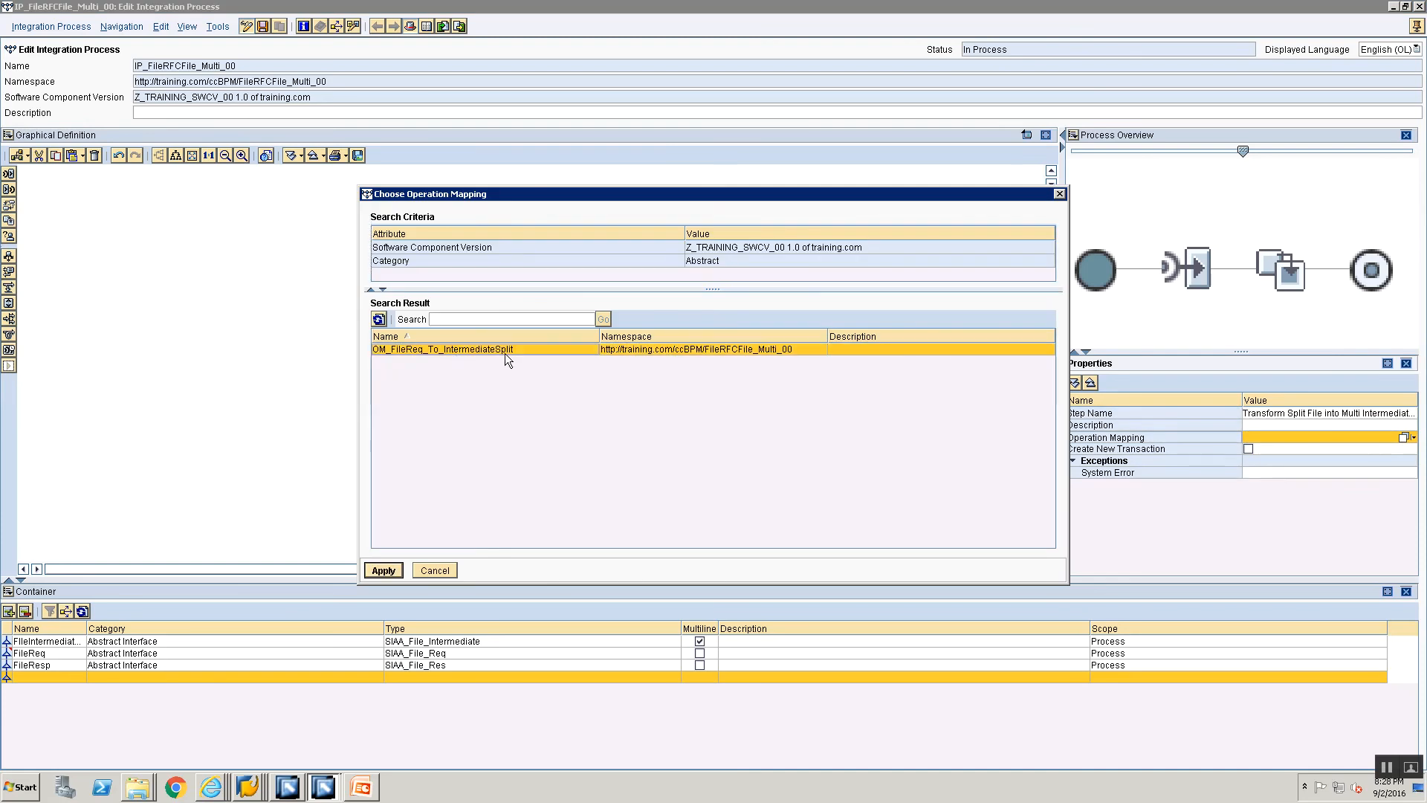
{"action": "left_click", "coordinate": [392, 570]}
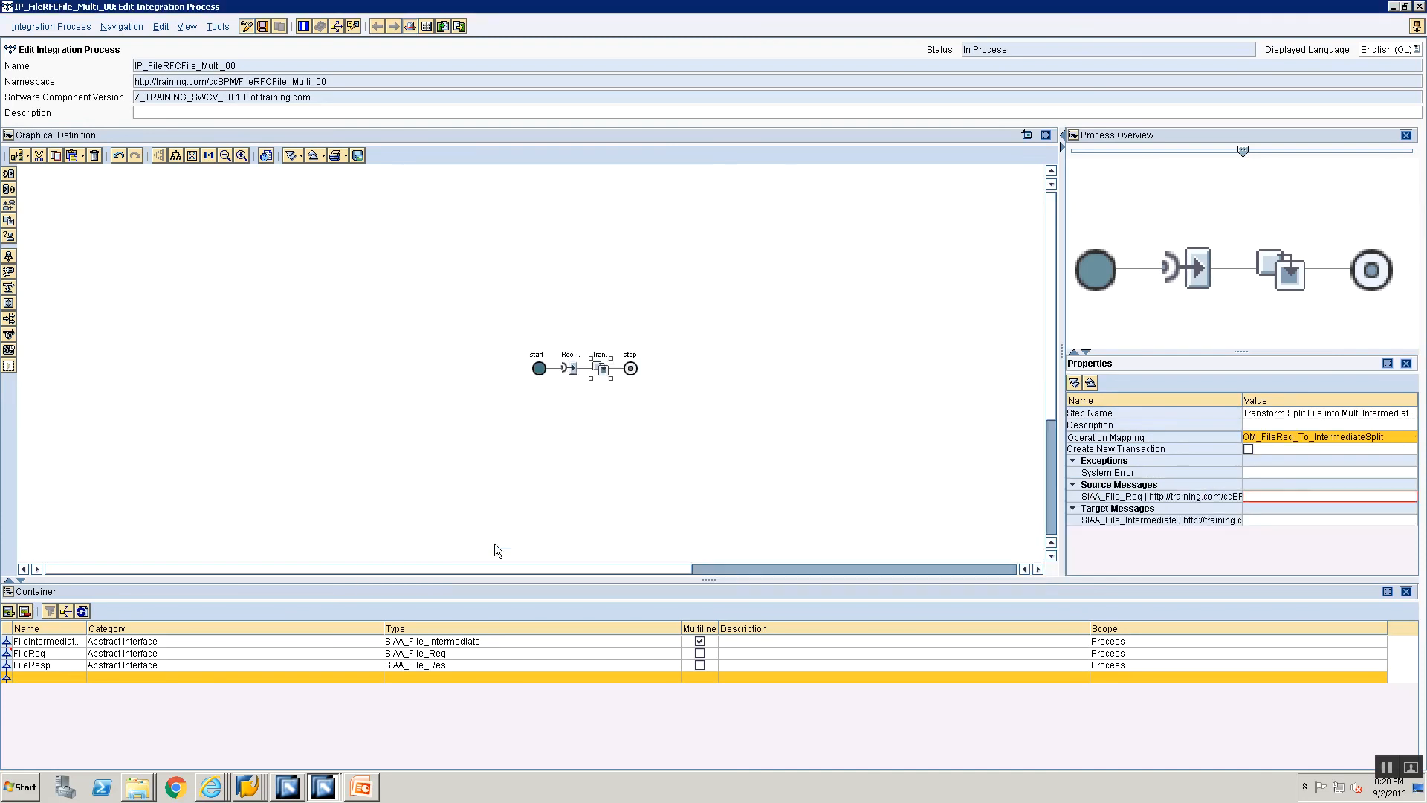
Step: Assign container element FileReq as the source message of the transformation step
{"action": "left_click", "coordinate": [1362, 498]}
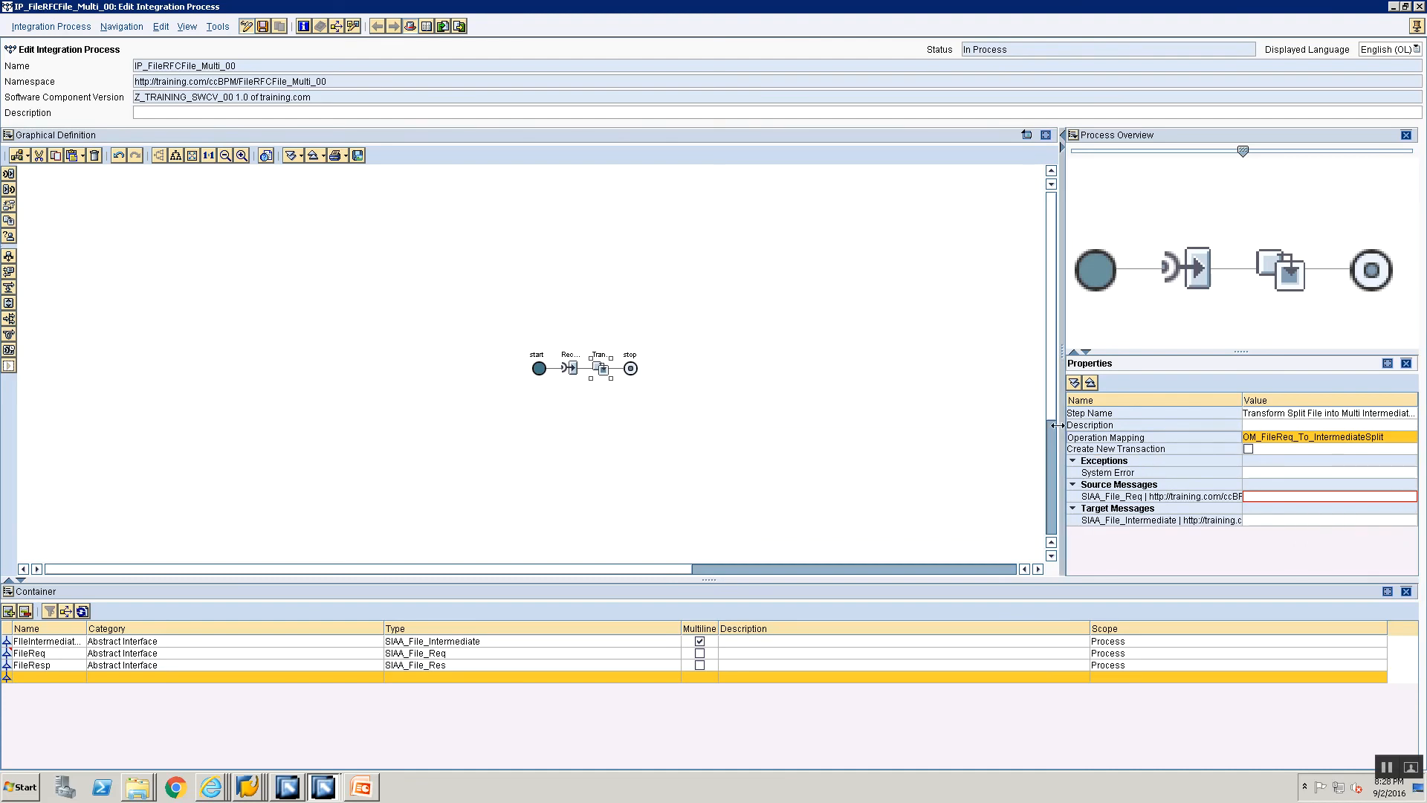
{"action": "scroll", "coordinate": [1056, 425], "scroll_direction": "up", "scroll_amount": 5}
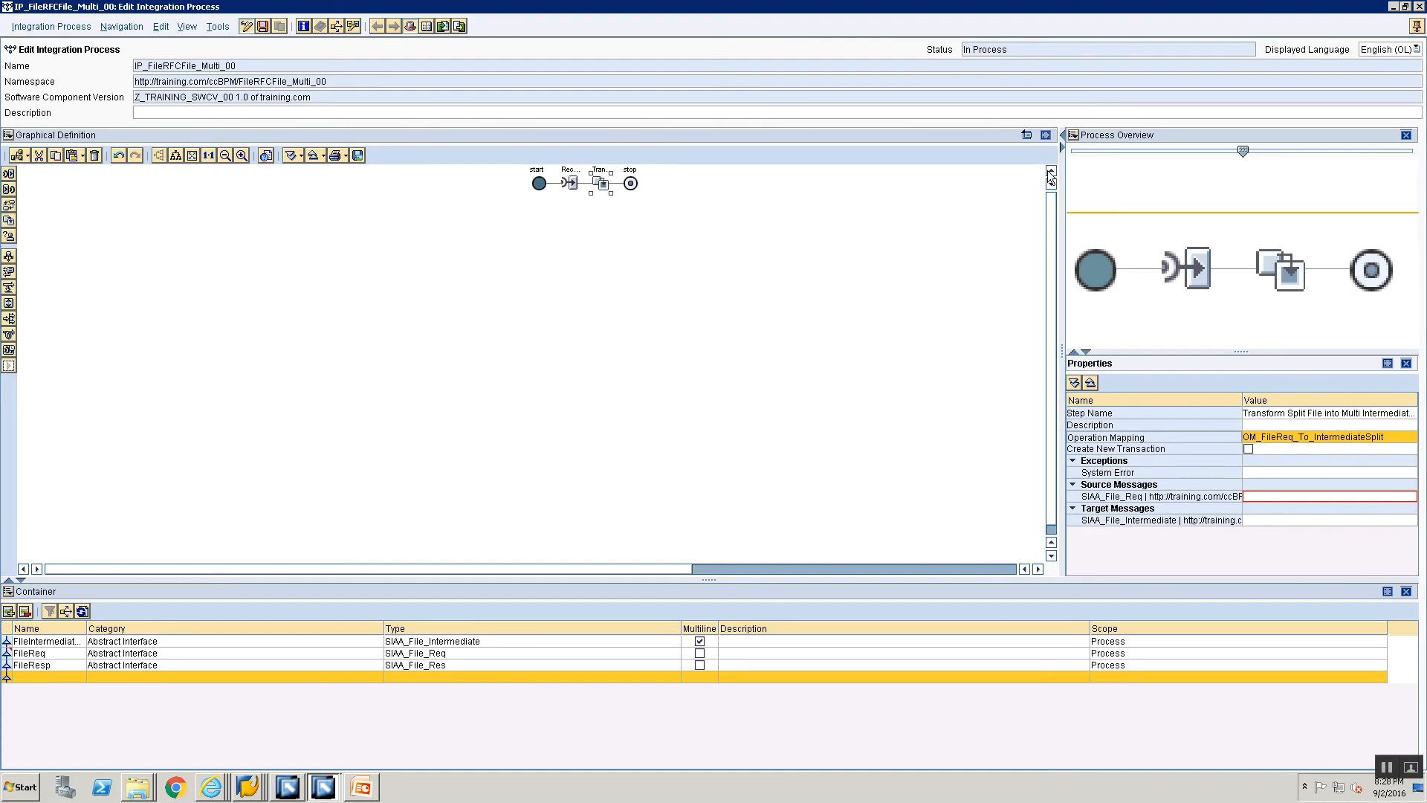
{"action": "left_click", "coordinate": [889, 229]}
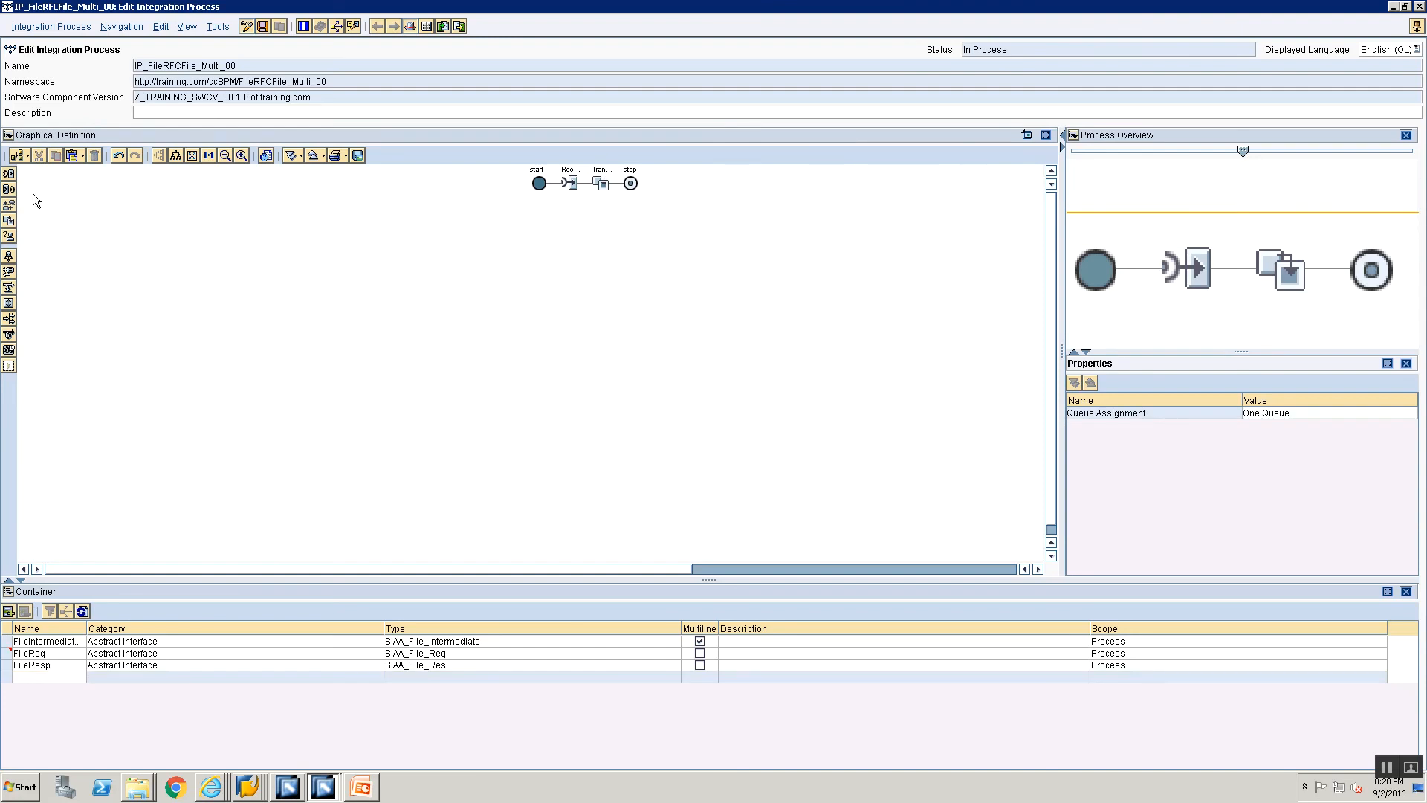
{"action": "left_click", "coordinate": [209, 156]}
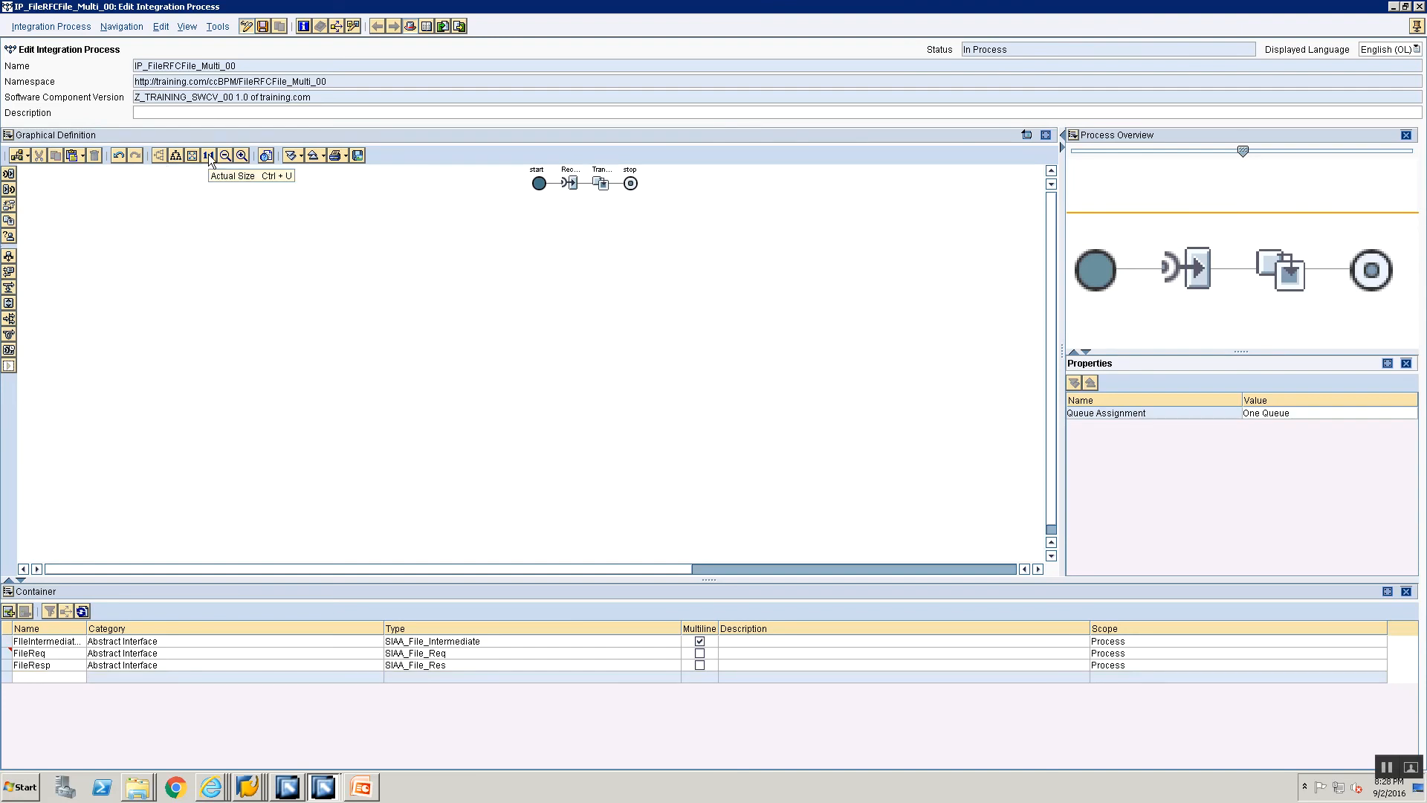
{"action": "left_click", "coordinate": [226, 156]}
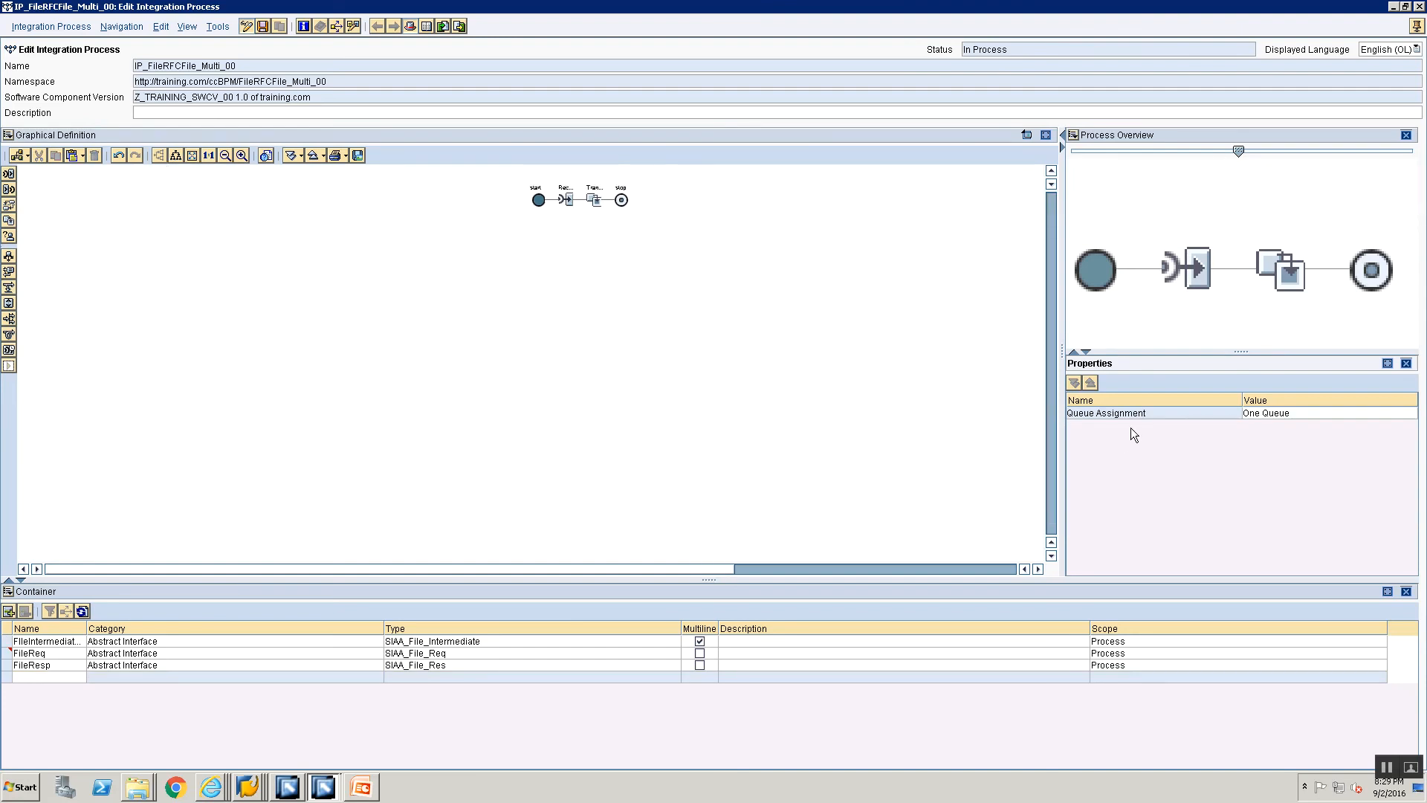
{"action": "left_click", "coordinate": [595, 199]}
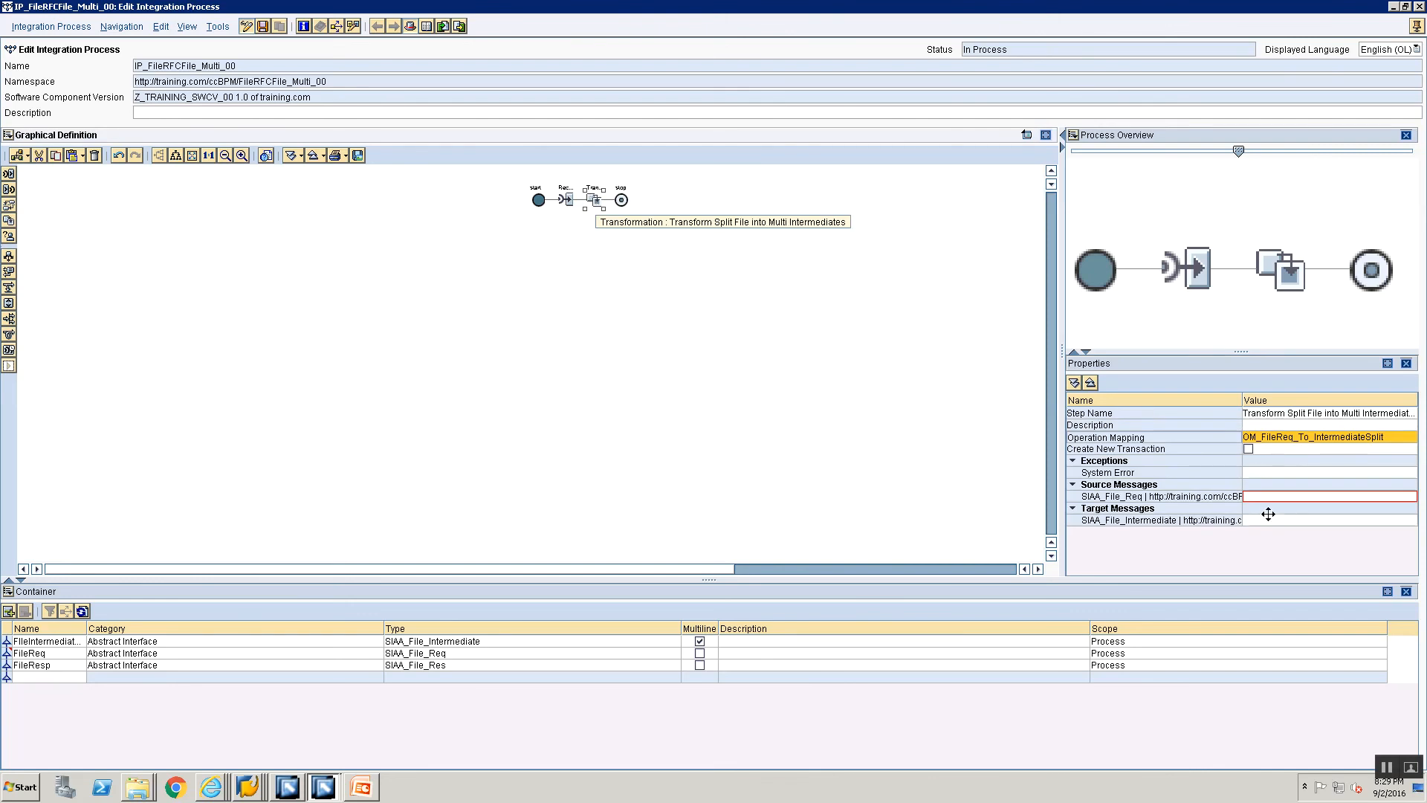
{"action": "left_click", "coordinate": [1283, 494]}
{"action": "left_click", "coordinate": [1403, 496]}
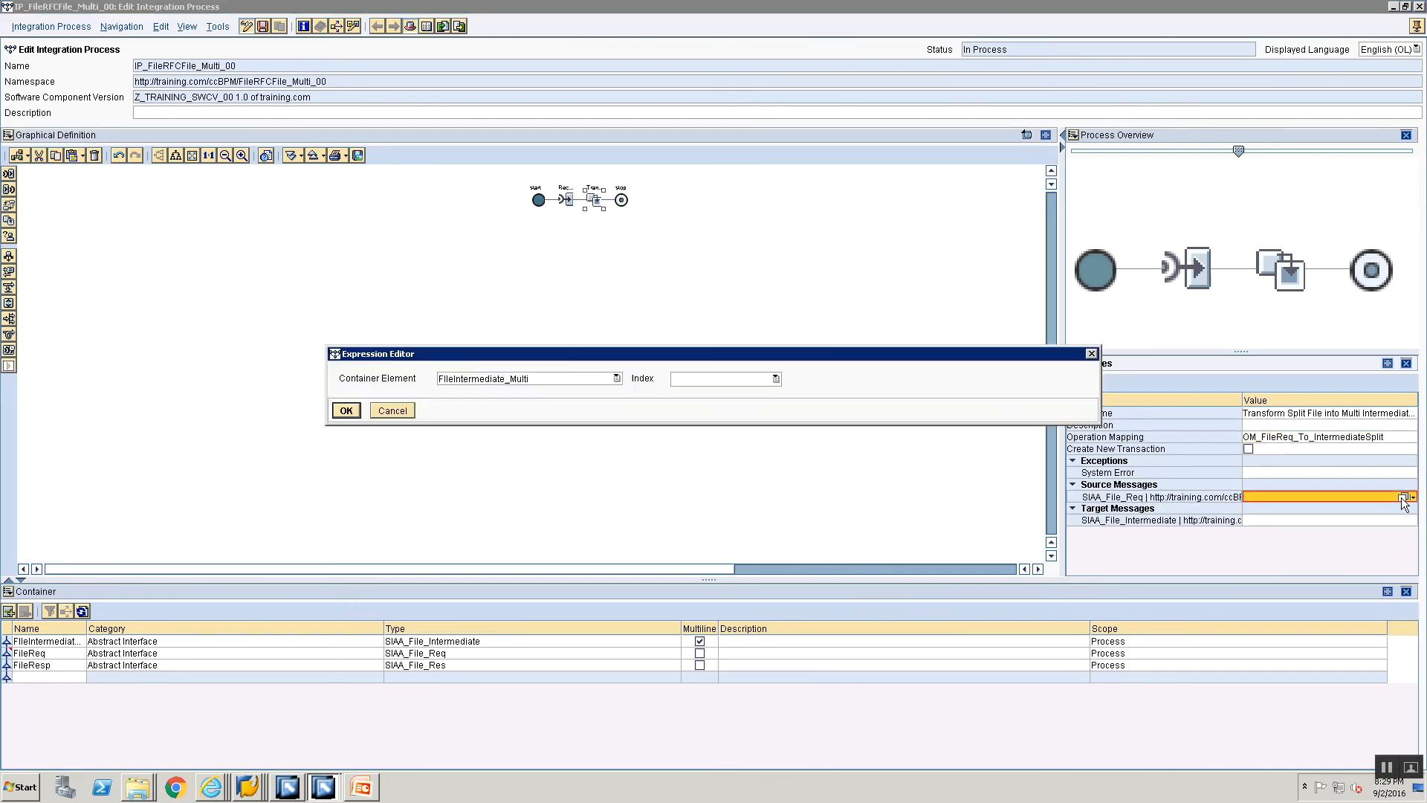
{"action": "left_click", "coordinate": [550, 380]}
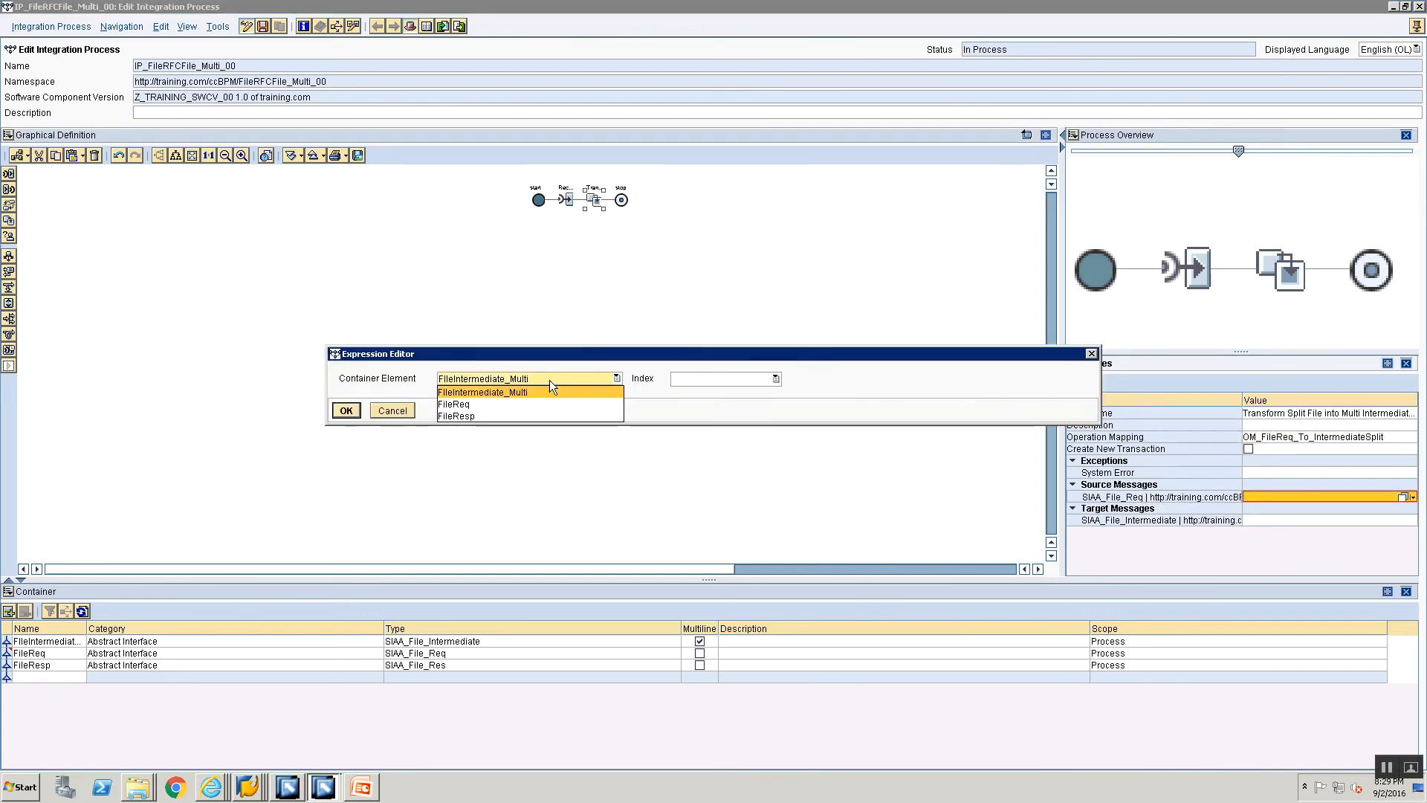
{"action": "left_click", "coordinate": [506, 403]}
{"action": "left_click", "coordinate": [360, 411]}
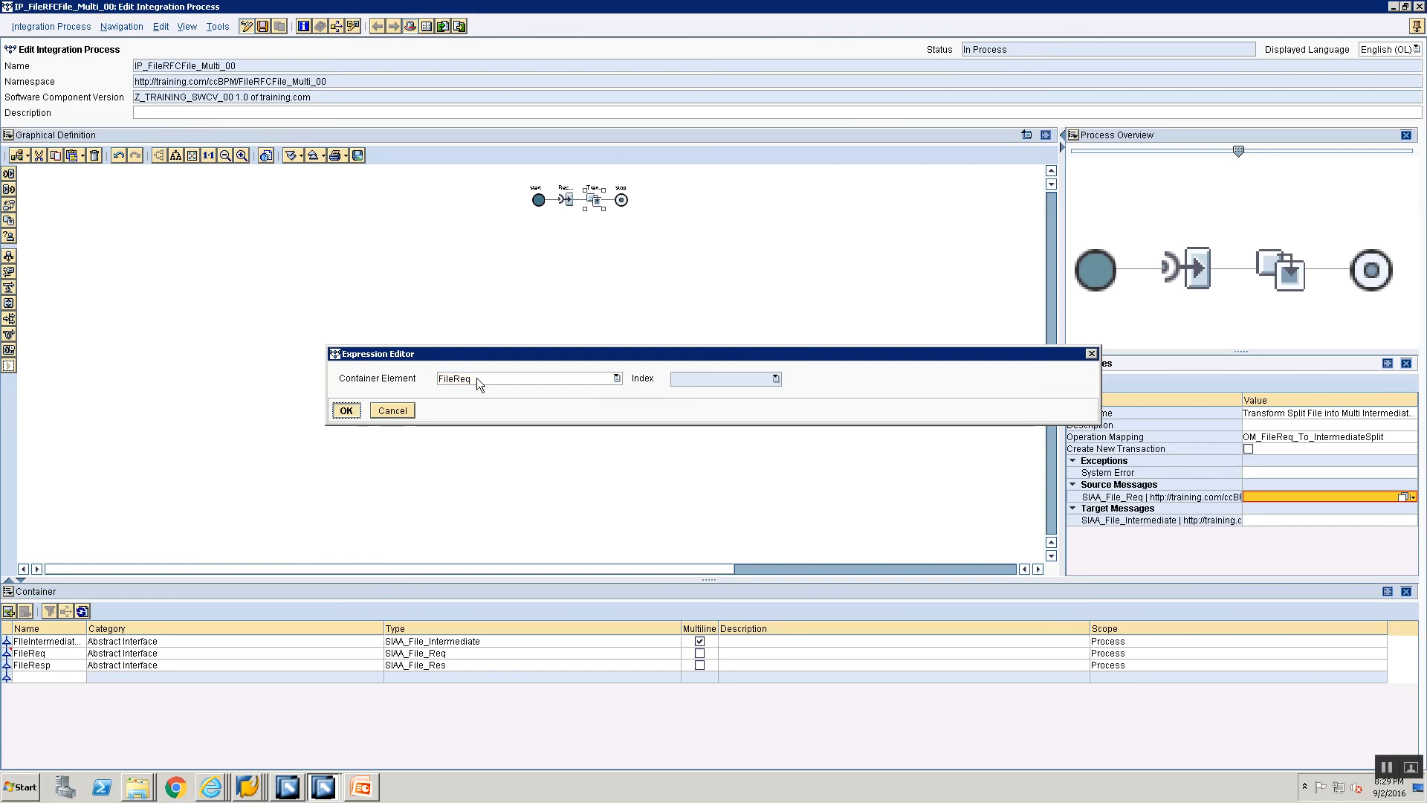
Step: Assign container element FileIntermediate_Multi as the transformation step's target message and save the integration process
{"action": "left_click", "coordinate": [1327, 522]}
{"action": "left_click", "coordinate": [1403, 520]}
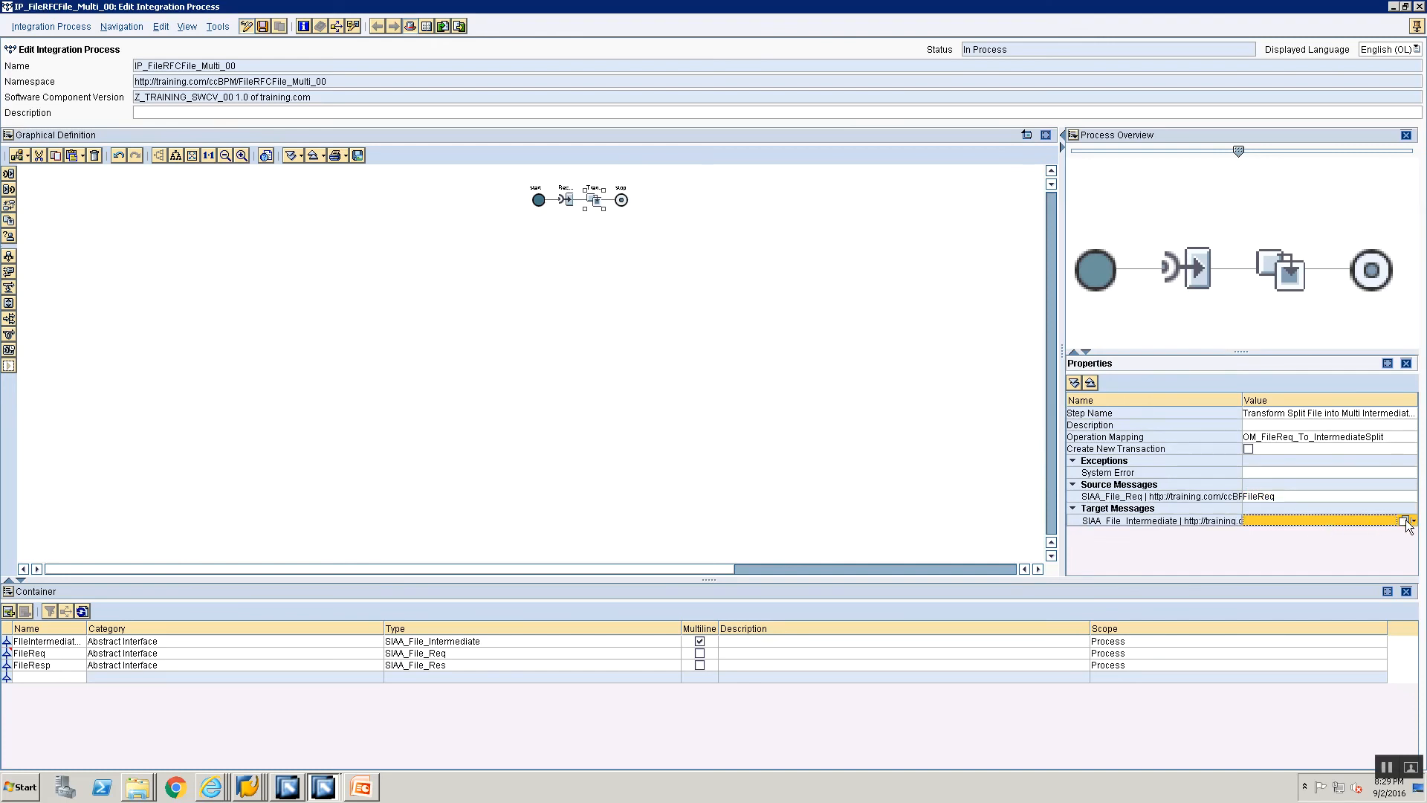
{"action": "left_click", "coordinate": [524, 380]}
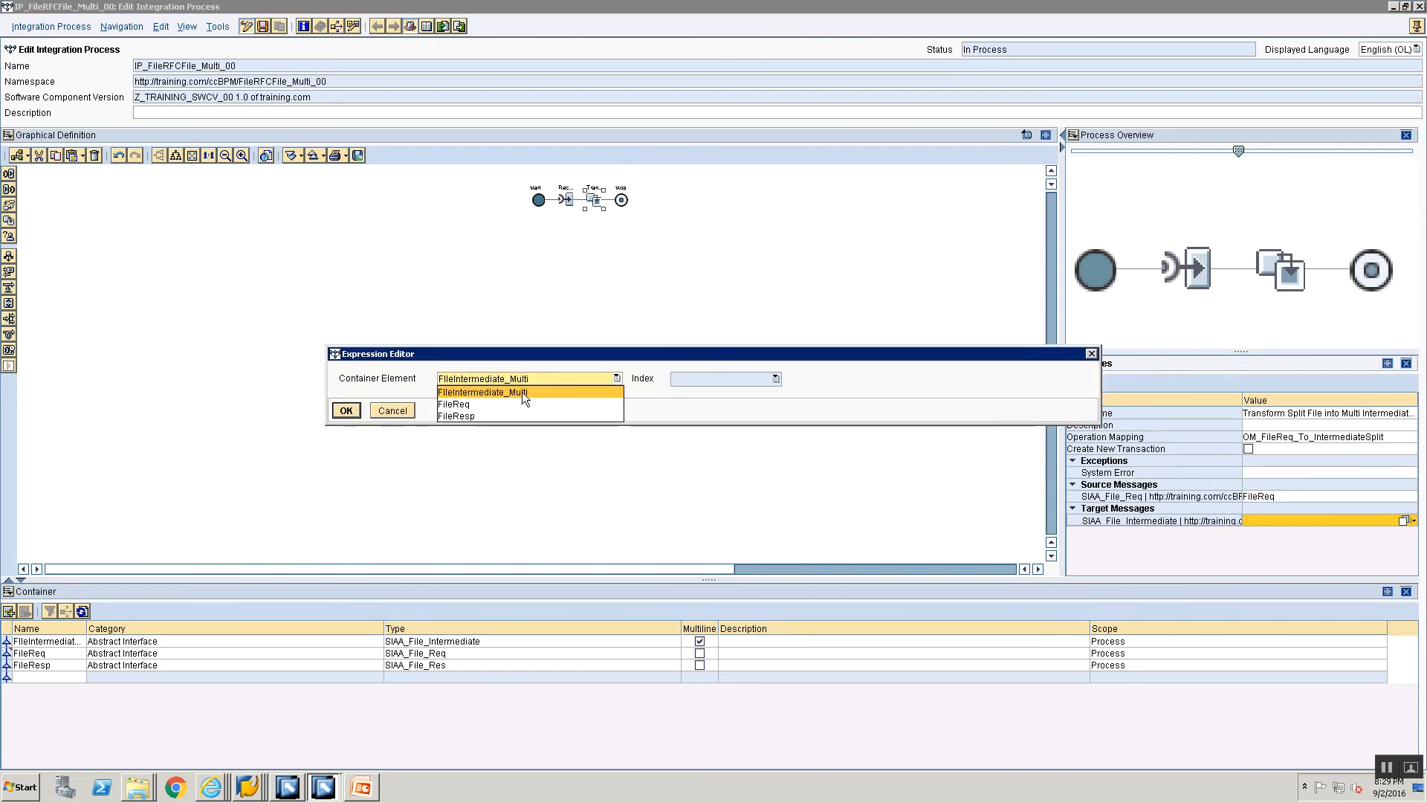
{"action": "left_click", "coordinate": [521, 391]}
{"action": "left_click", "coordinate": [335, 413]}
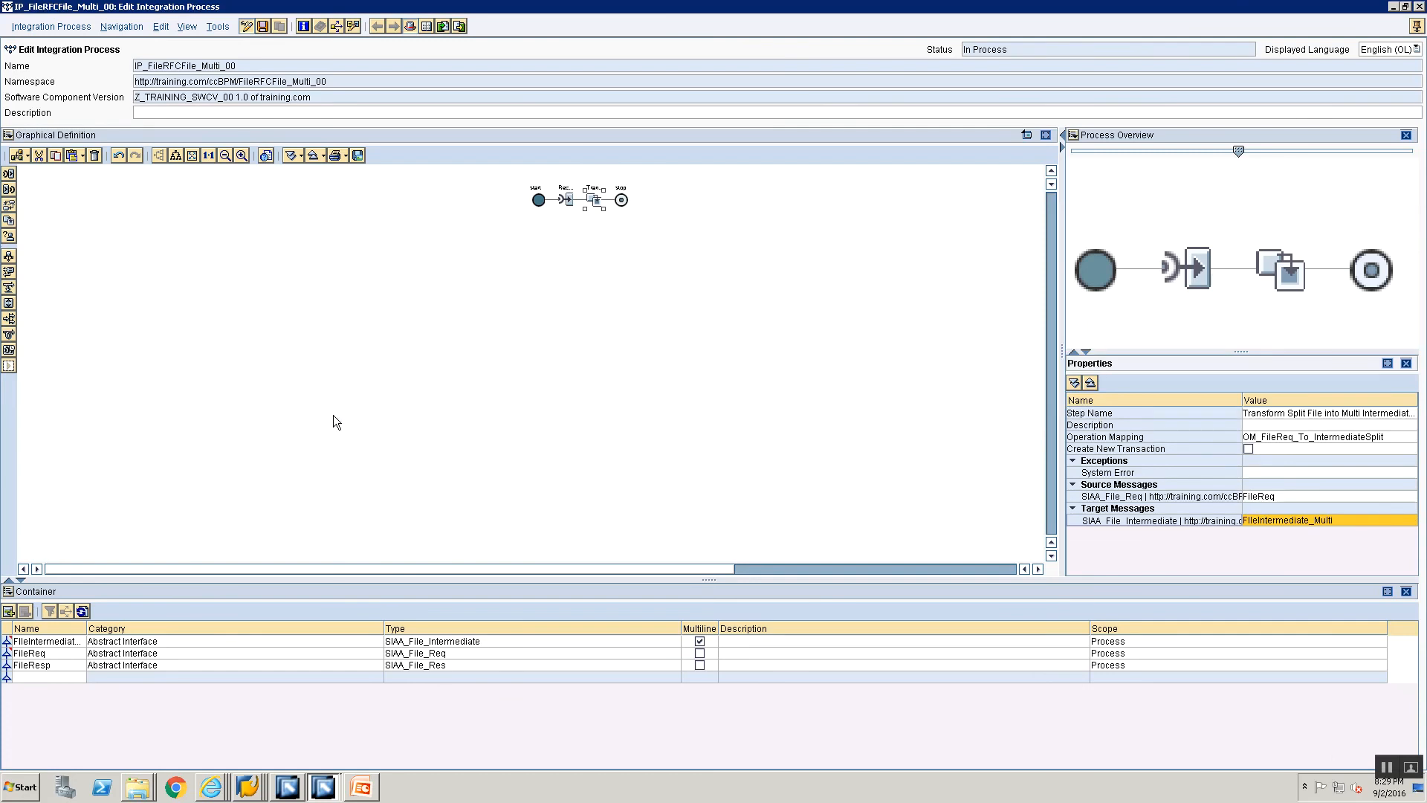
{"action": "key", "text": "ctrl+s"}
Step: Add a container element named FileIntermediary_Curr with the category Abstract Interface
{"action": "left_click", "coordinate": [26, 677]}
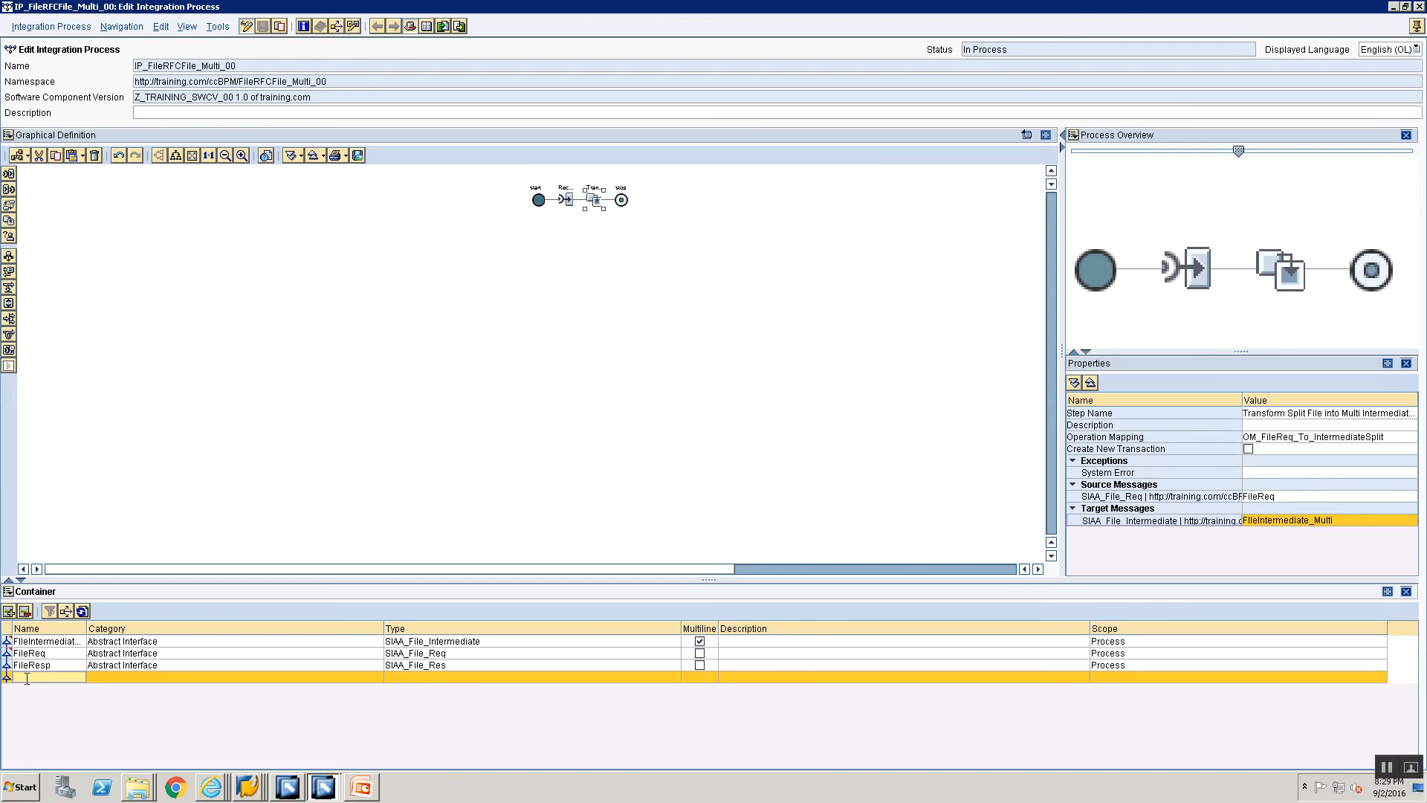
{"action": "type", "text": "FileIntermed"}
{"action": "key", "text": "BackSpace"}
{"action": "key", "text": "BackSpace"}
{"action": "type", "text": "e_Curr"}
{"action": "left_click", "coordinate": [124, 679]}
{"action": "left_click", "coordinate": [124, 679]}
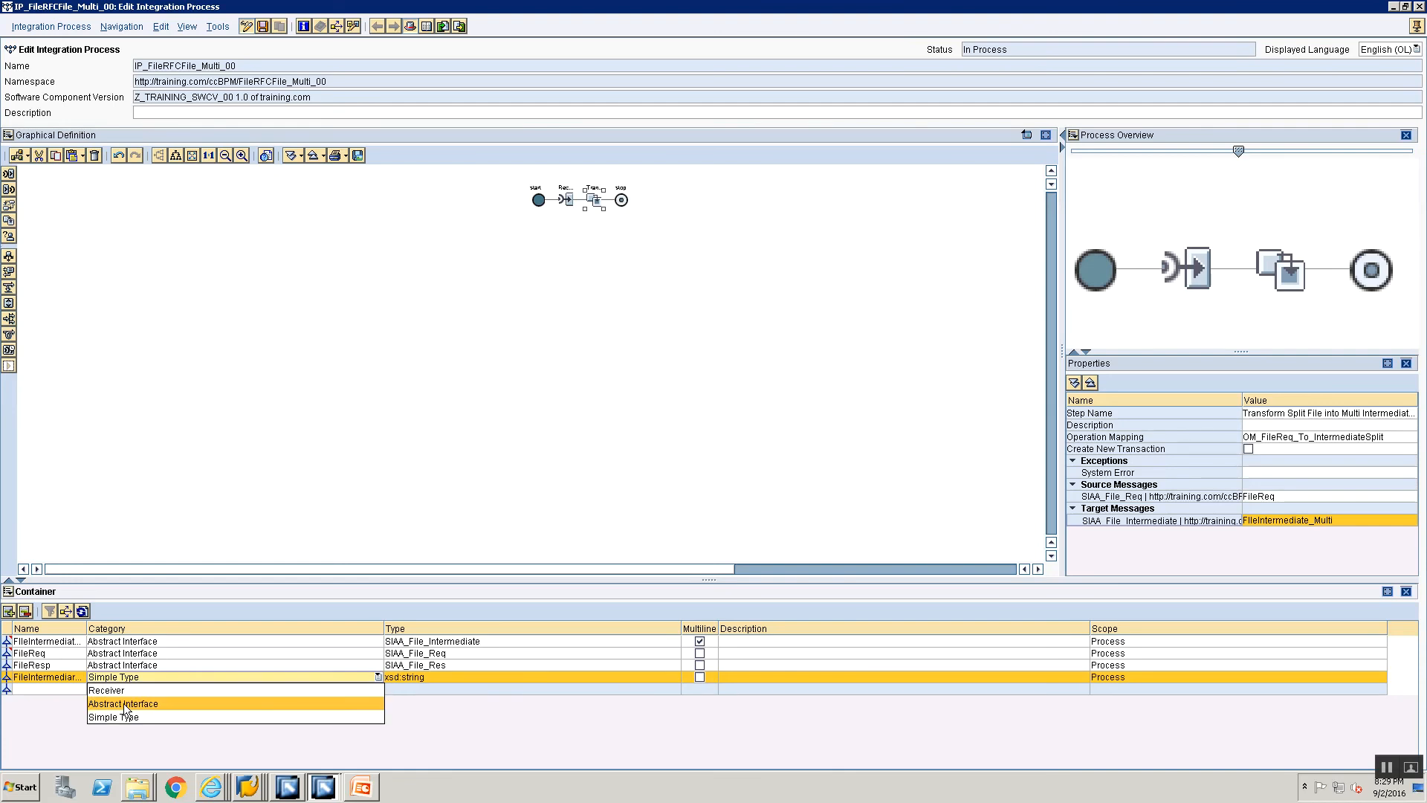
{"action": "left_click", "coordinate": [123, 703]}
Step: Set the type of the new current-line container element to SIAA_File_Intermediate from the FileRFCFile_Multi_00 namespace
{"action": "left_click", "coordinate": [419, 676]}
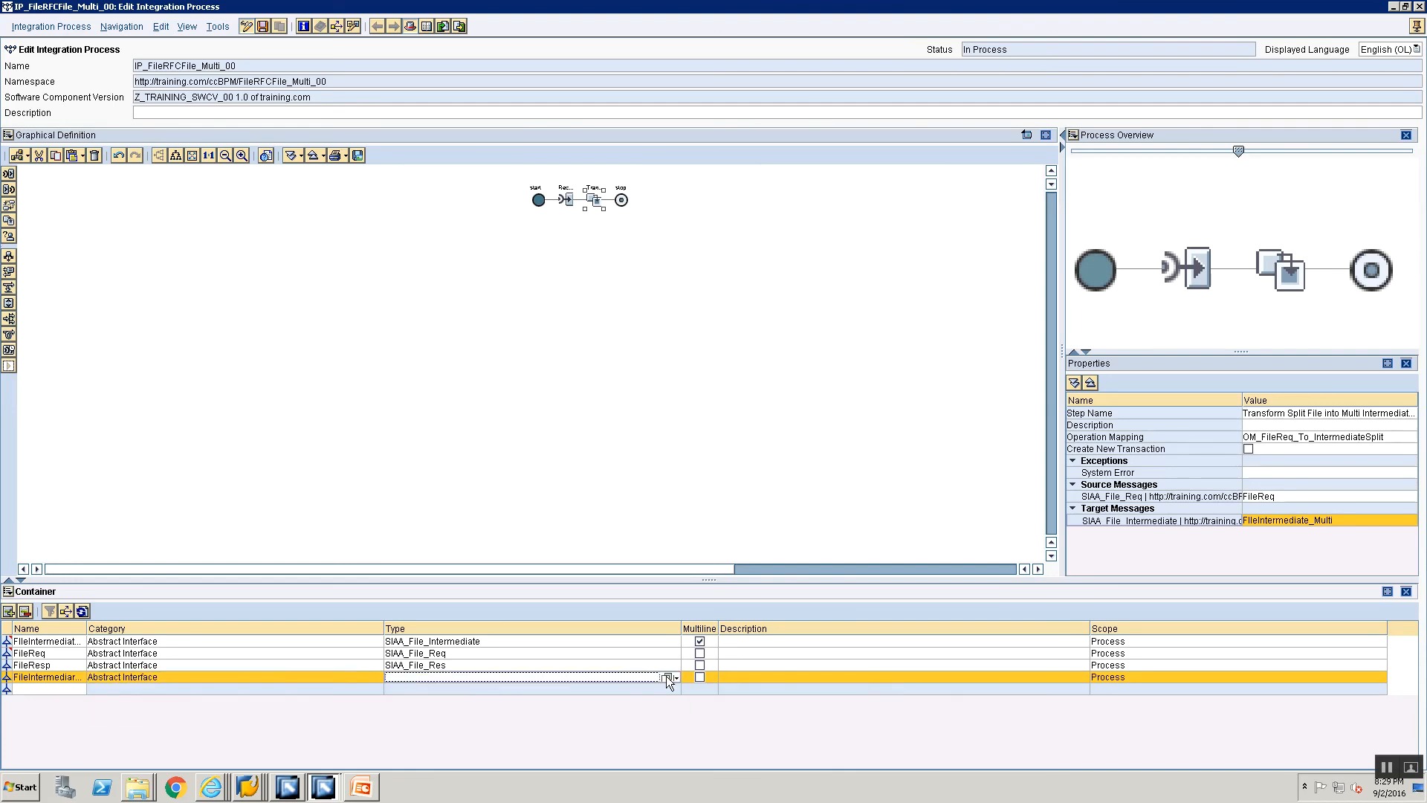
{"action": "left_click", "coordinate": [666, 677]}
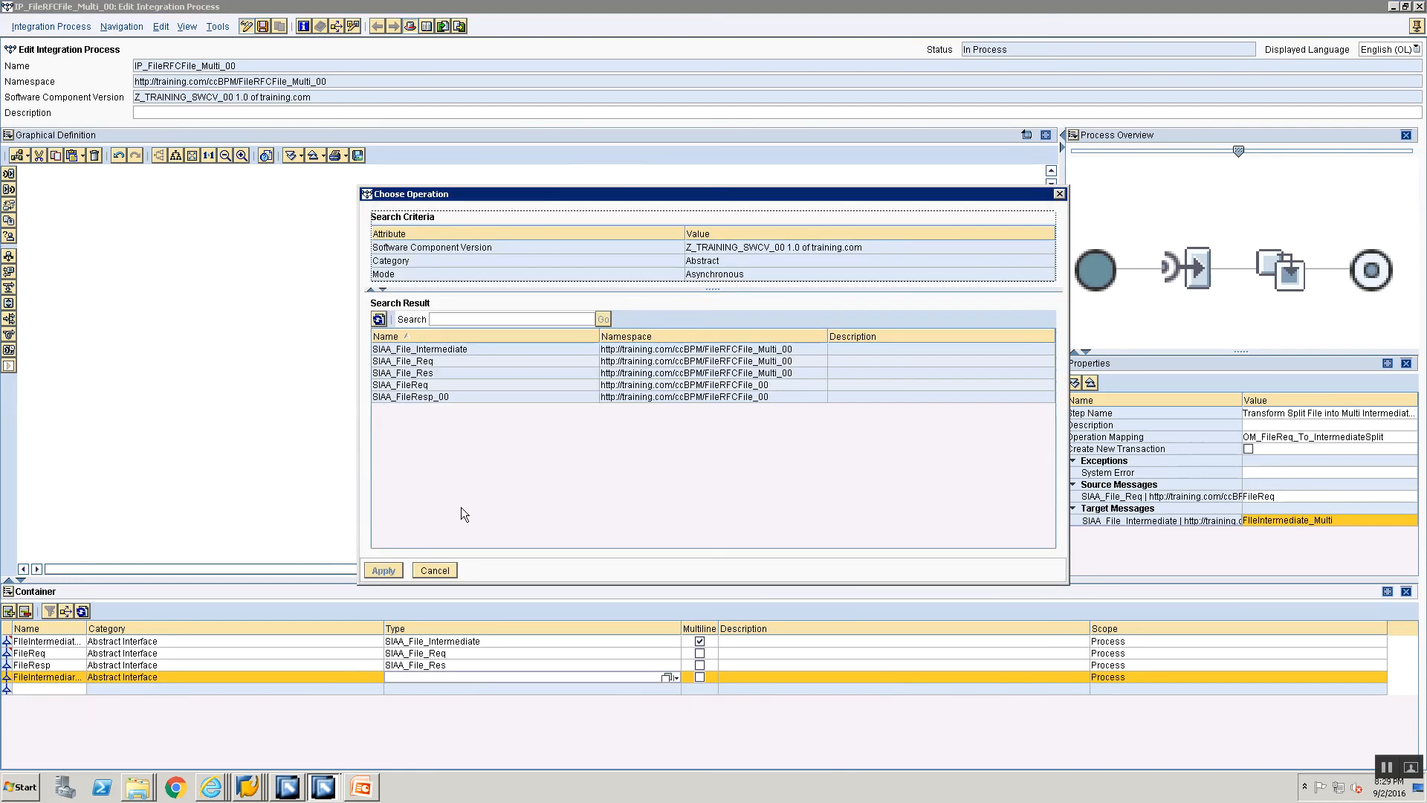
{"action": "left_click", "coordinate": [415, 349]}
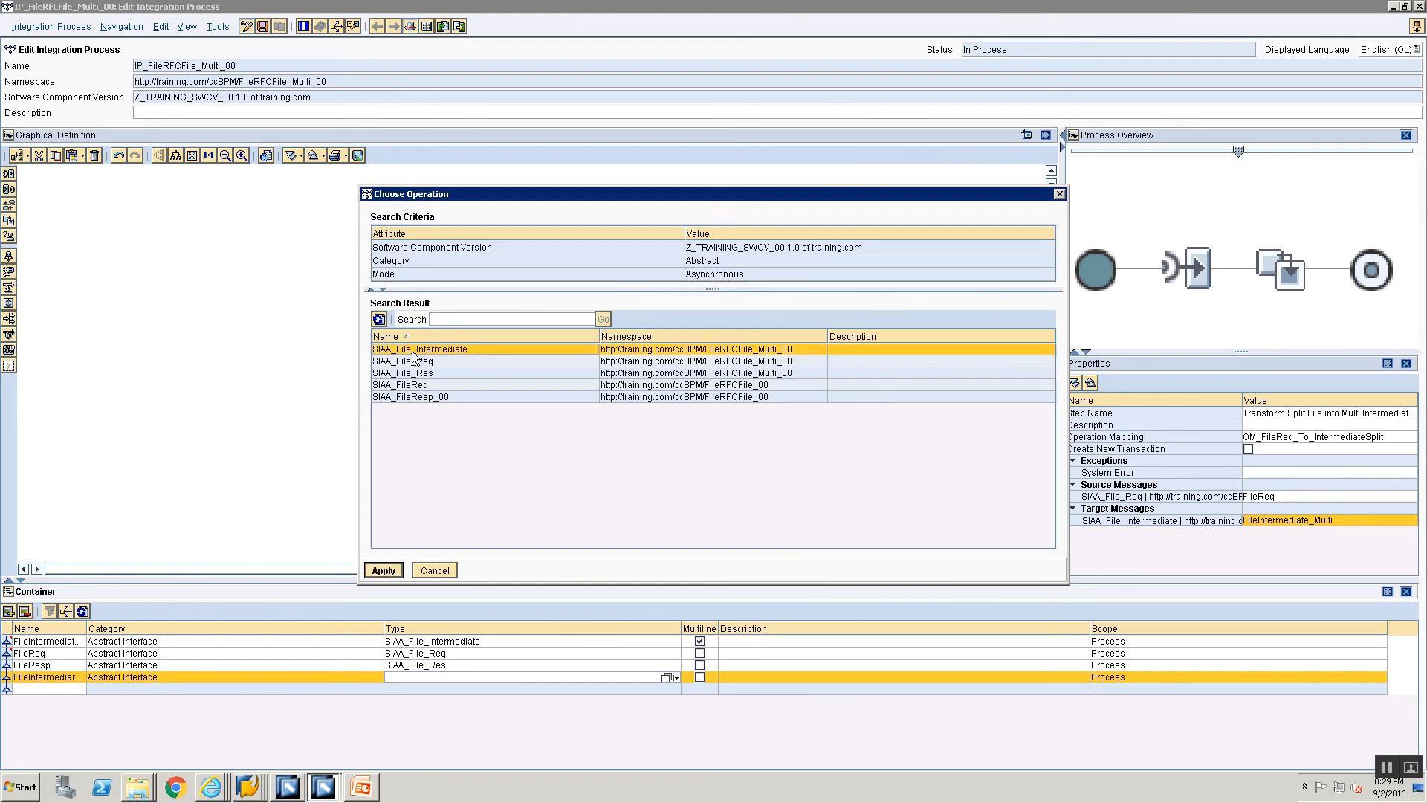
{"action": "left_click", "coordinate": [383, 570]}
{"action": "left_click", "coordinate": [799, 654]}
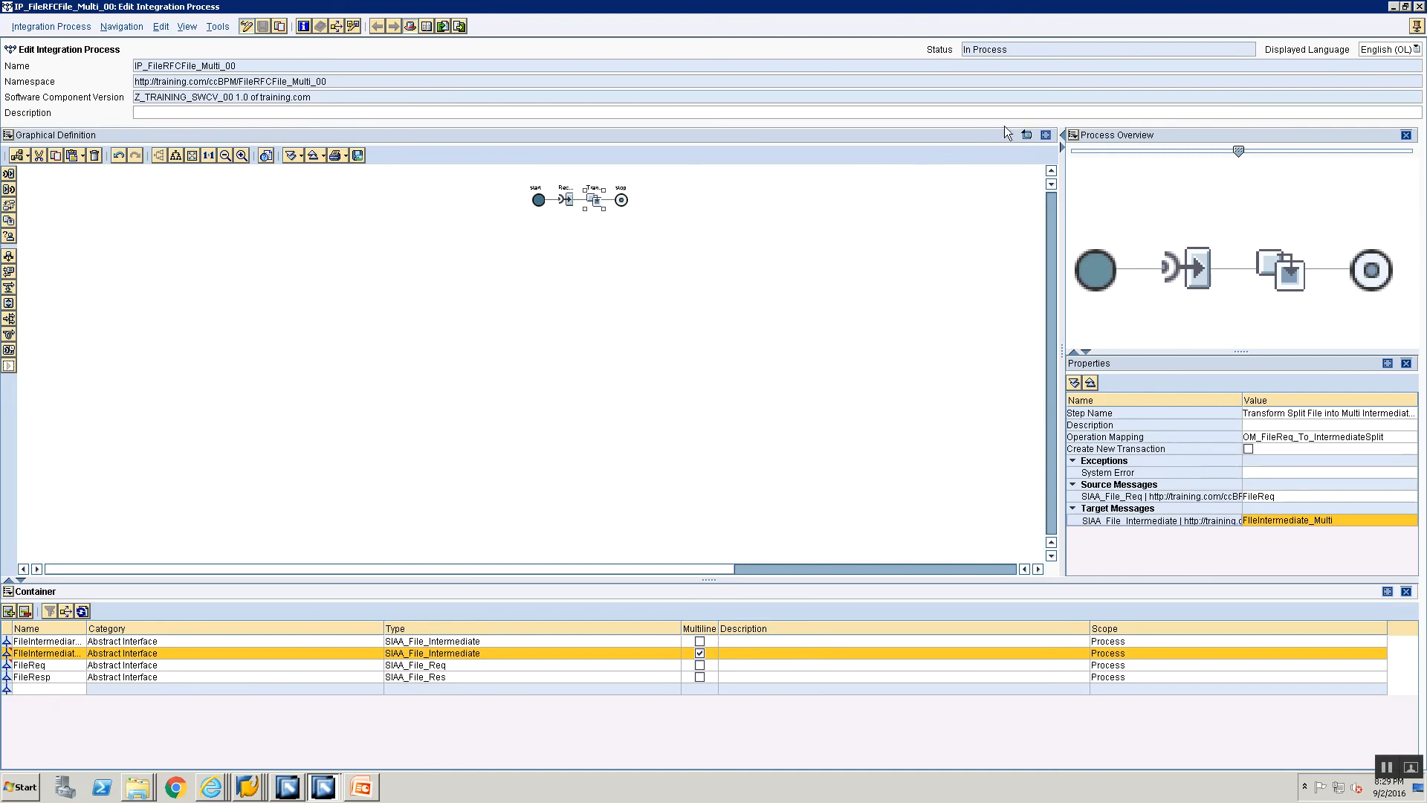
{"action": "left_click", "coordinate": [1028, 137]}
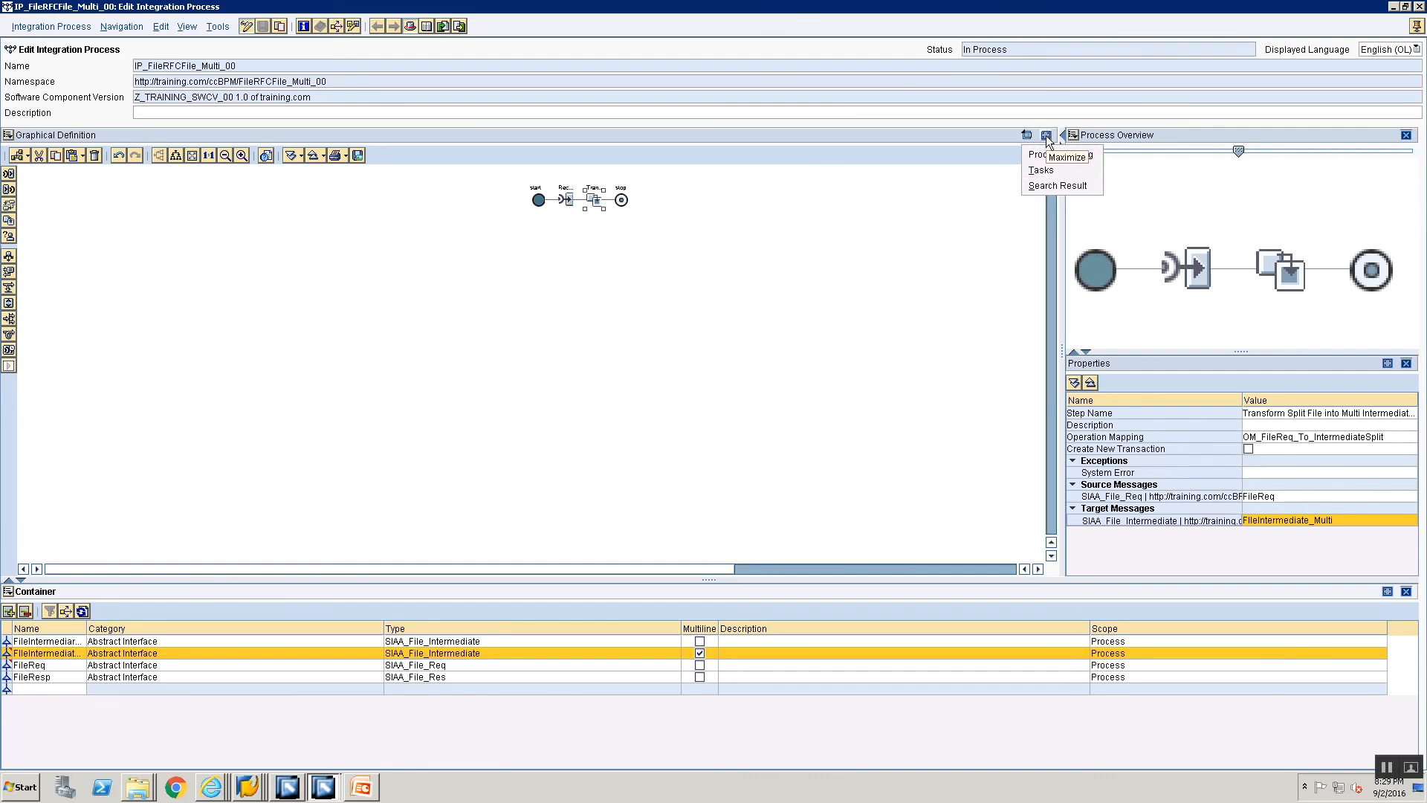
{"action": "left_click", "coordinate": [1045, 136]}
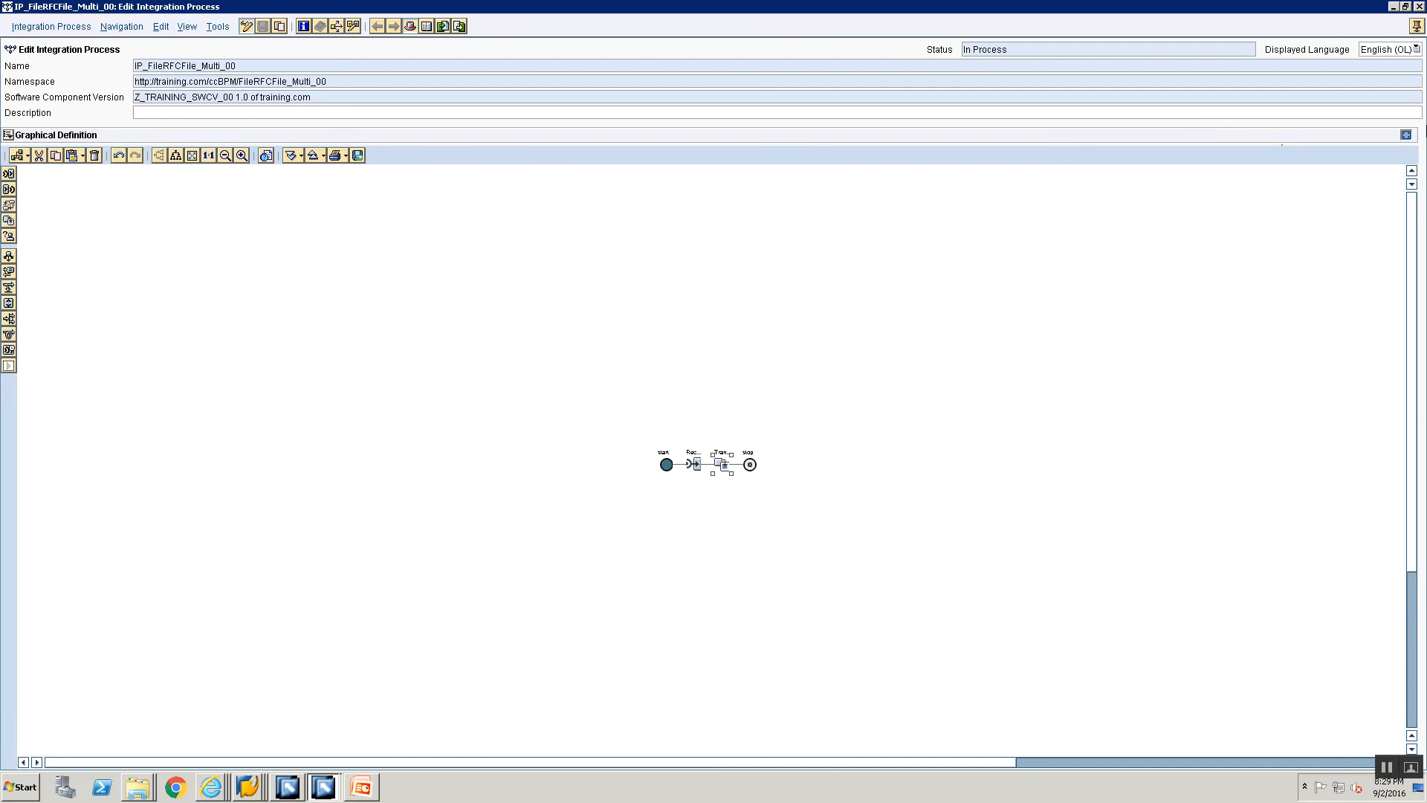
{"action": "left_click", "coordinate": [1405, 135]}
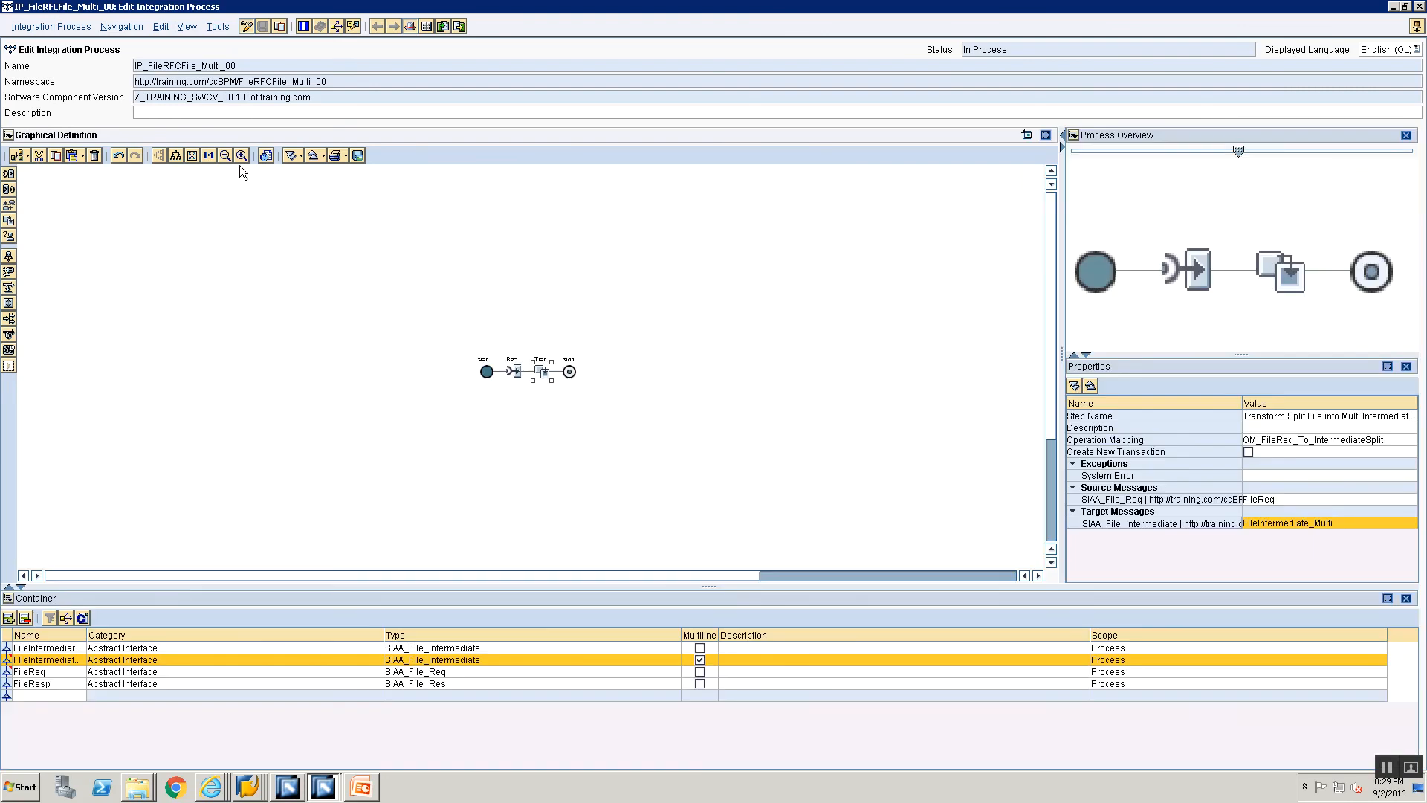
Step: Insert a Block step between the transformation step and stop
{"action": "left_click", "coordinate": [242, 155]}
{"action": "left_click", "coordinate": [243, 156]}
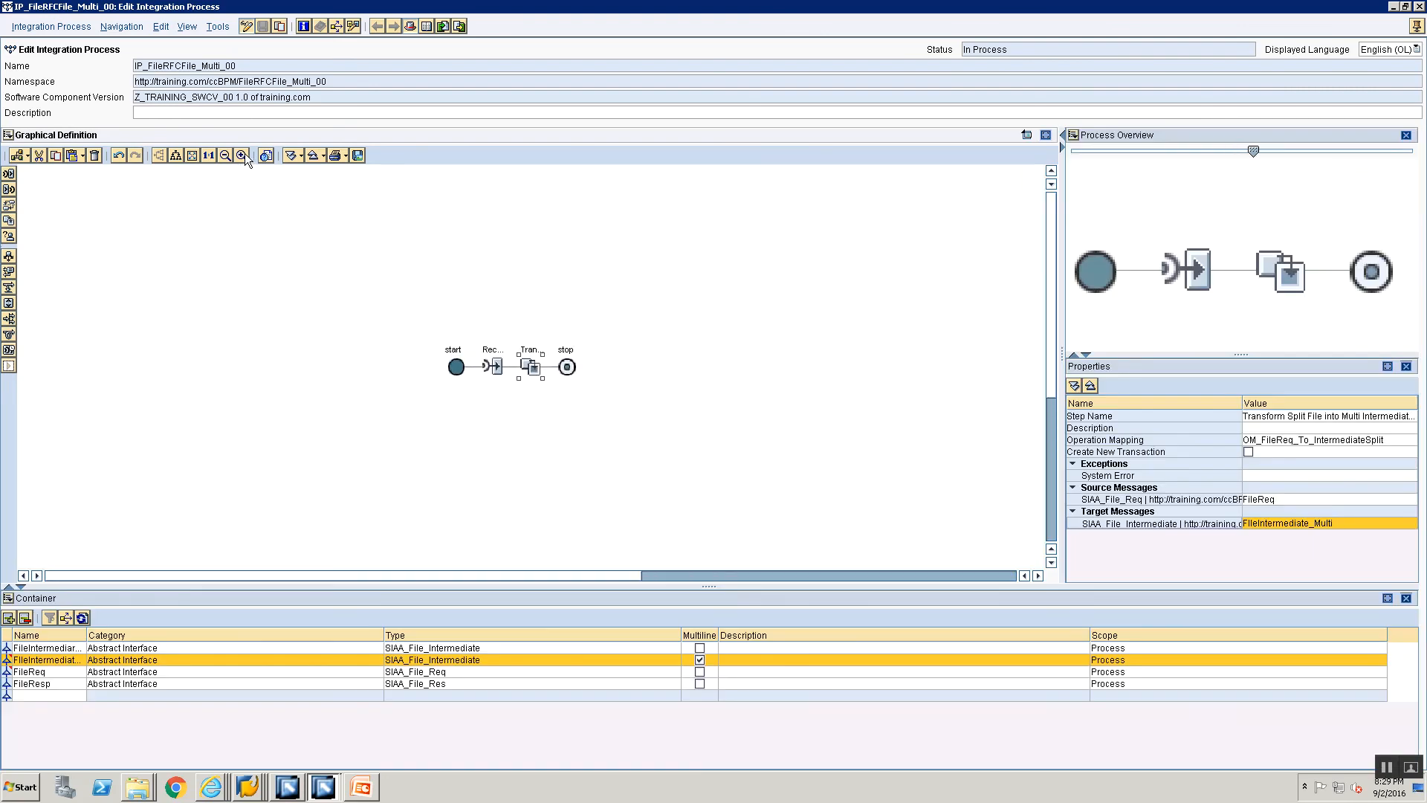
{"action": "left_click", "coordinate": [629, 452]}
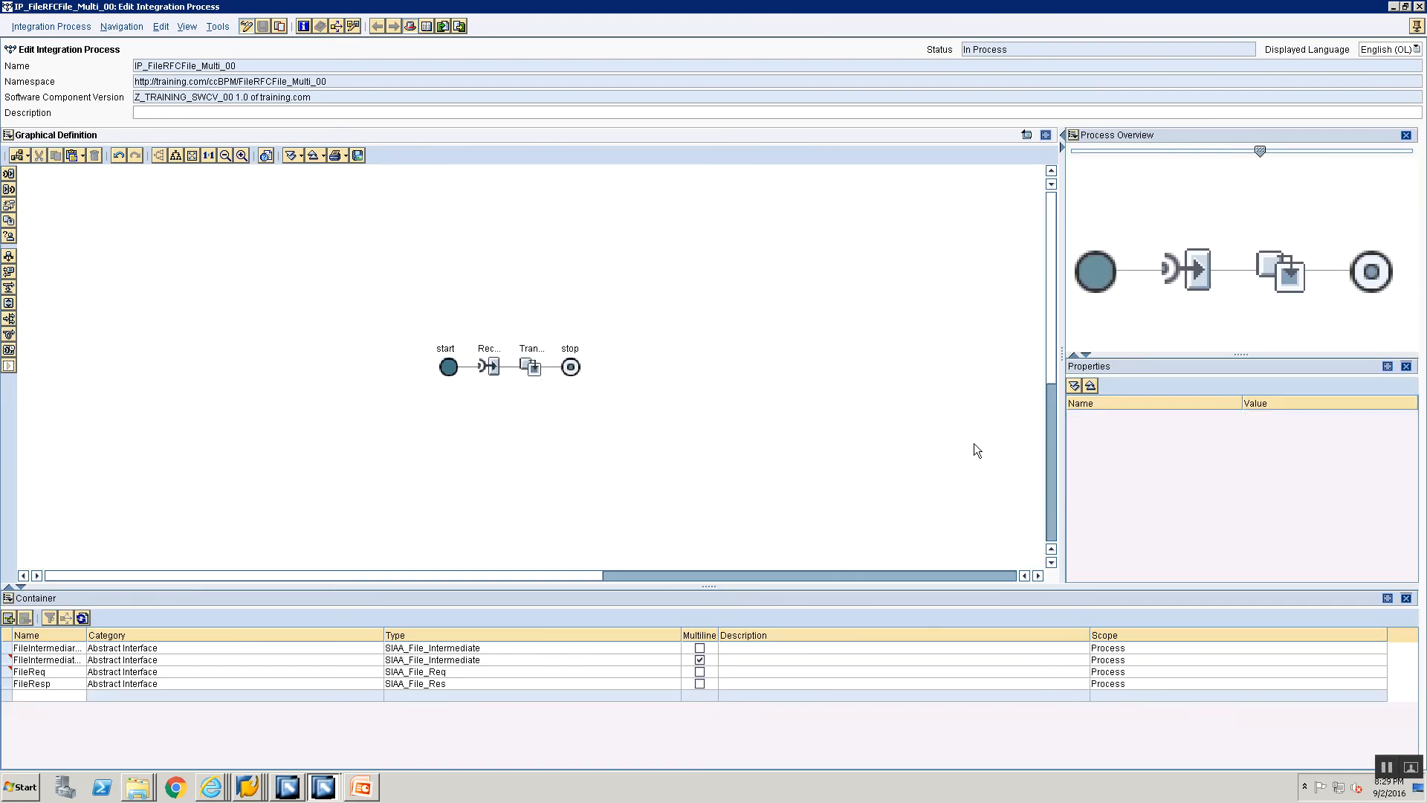
{"action": "left_click", "coordinate": [482, 369]}
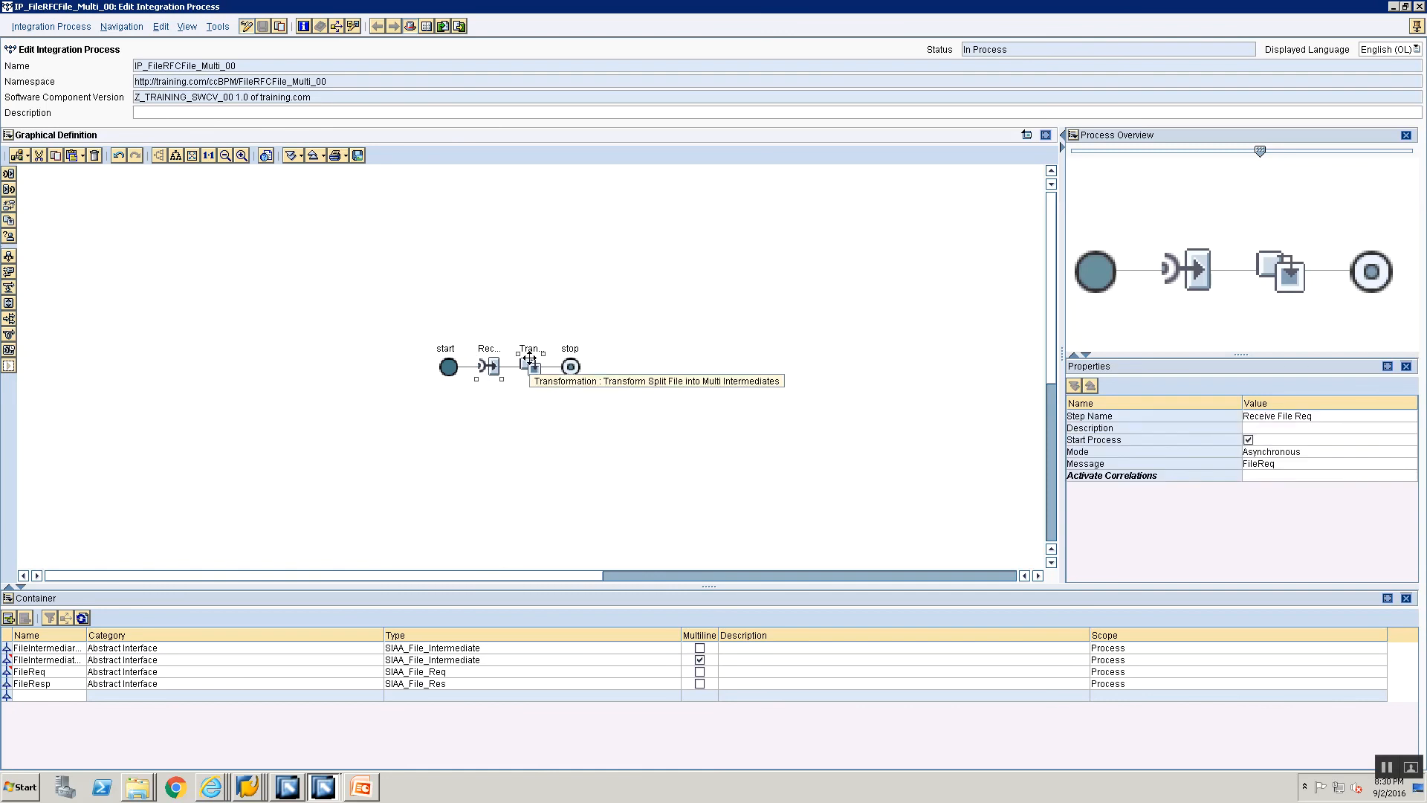
{"action": "left_click", "coordinate": [529, 362]}
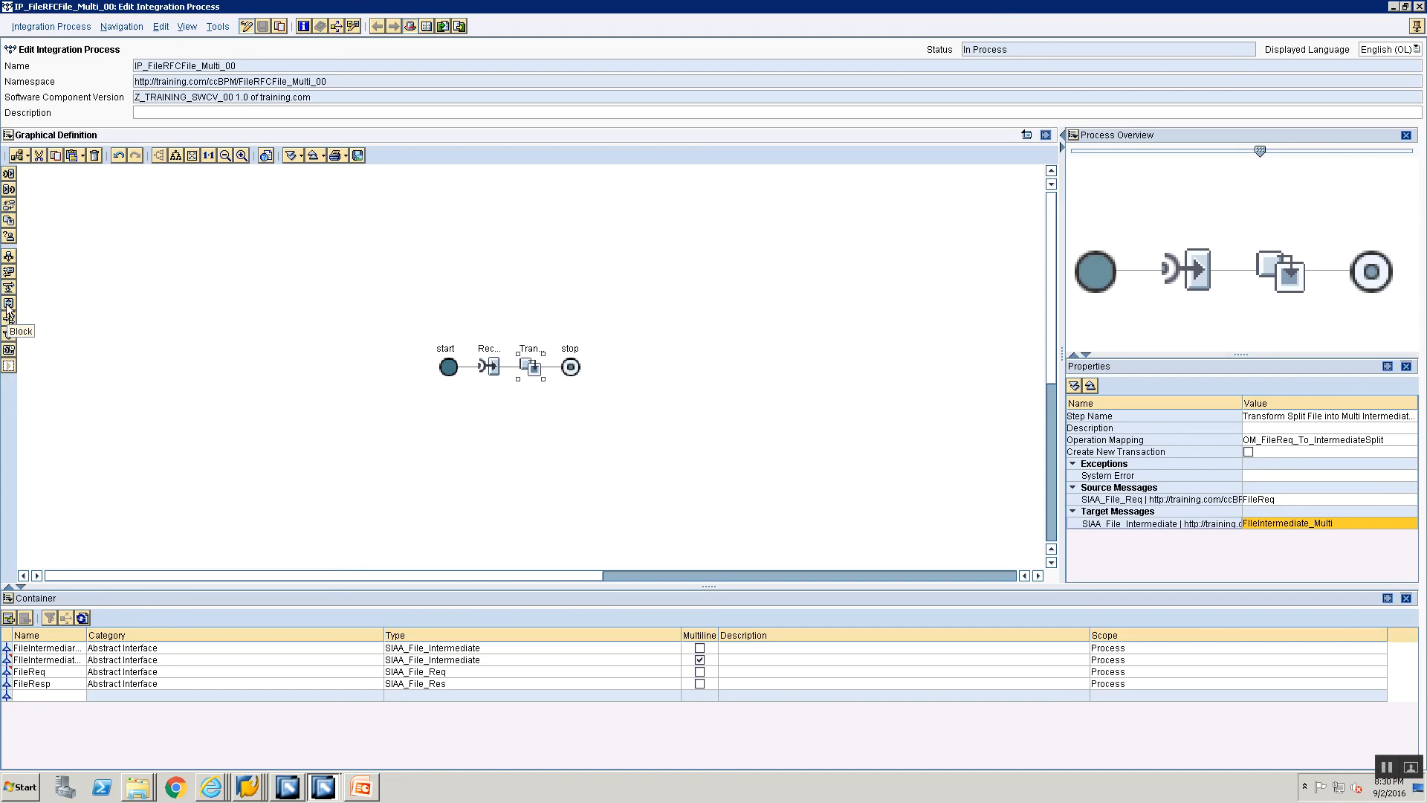
{"action": "left_click_drag", "start_coordinate": [9, 312], "coordinate": [556, 372]}
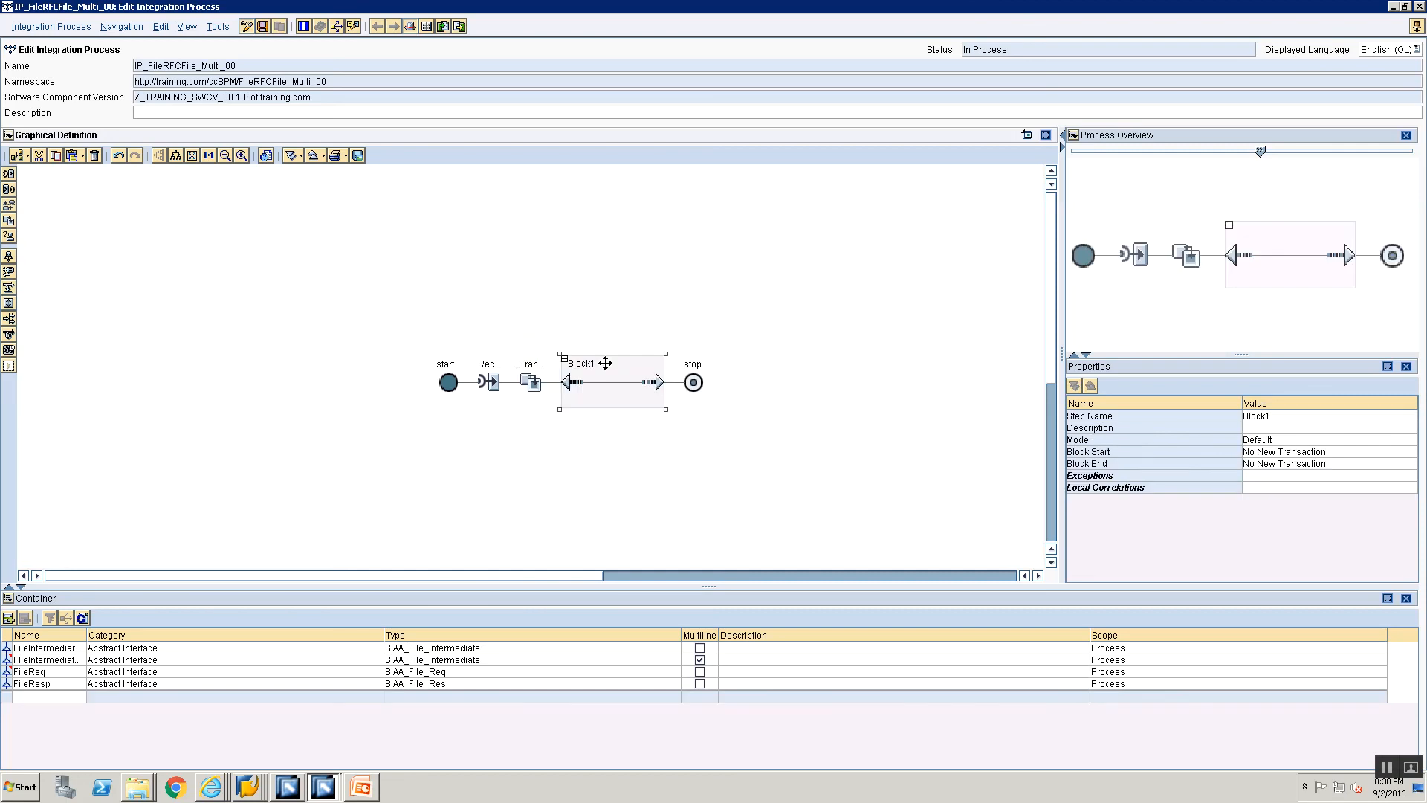
Step: Name the block step "Block - For Each File"
{"action": "left_click", "coordinate": [1327, 416]}
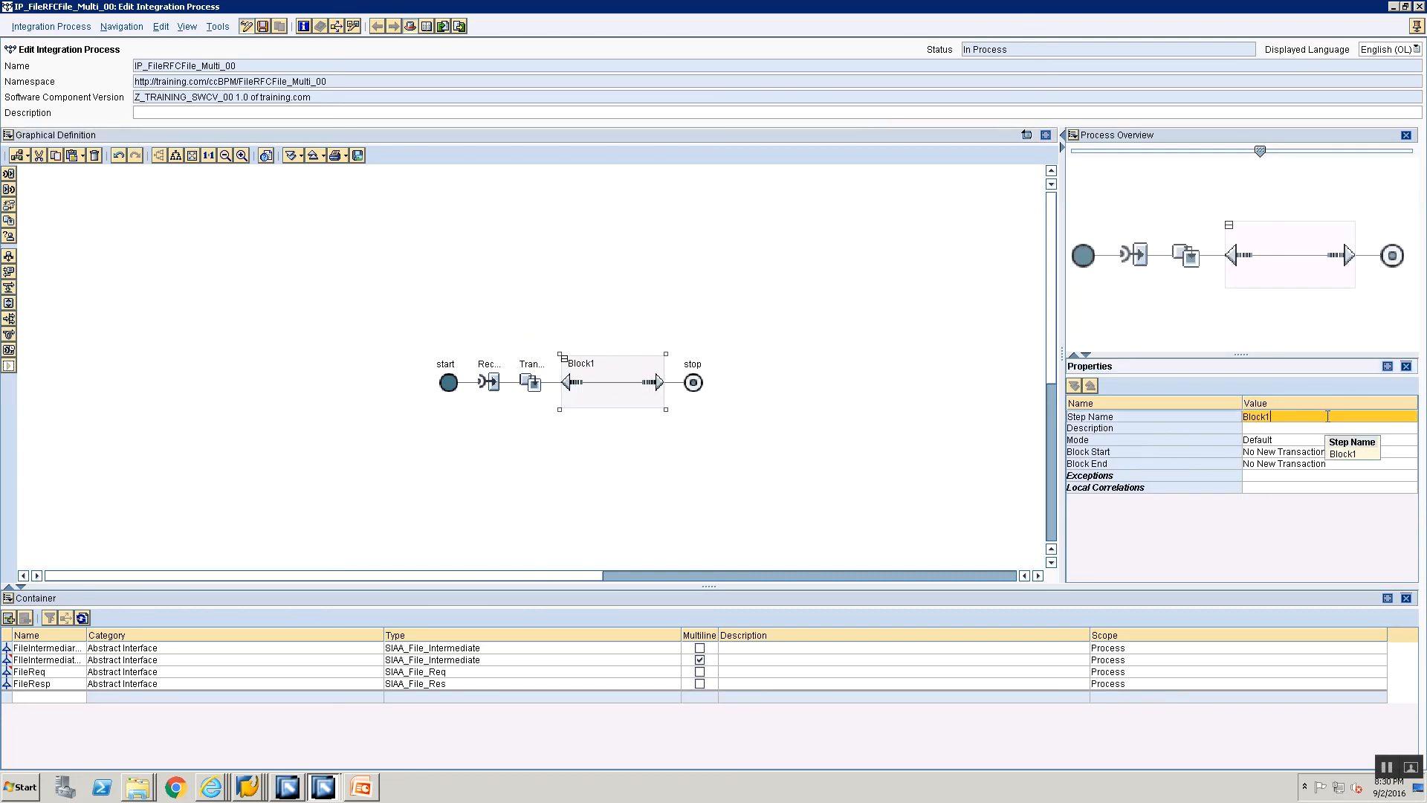
{"action": "key", "text": "BackSpace"}
{"action": "key", "text": "BackSpace"}
{"action": "key", "text": "BackSpace"}
{"action": "key", "text": "BackSpace"}
{"action": "key", "text": "BackSpace"}
{"action": "key", "text": "BackSpace"}
{"action": "type", "text": "Block - For Each File"}
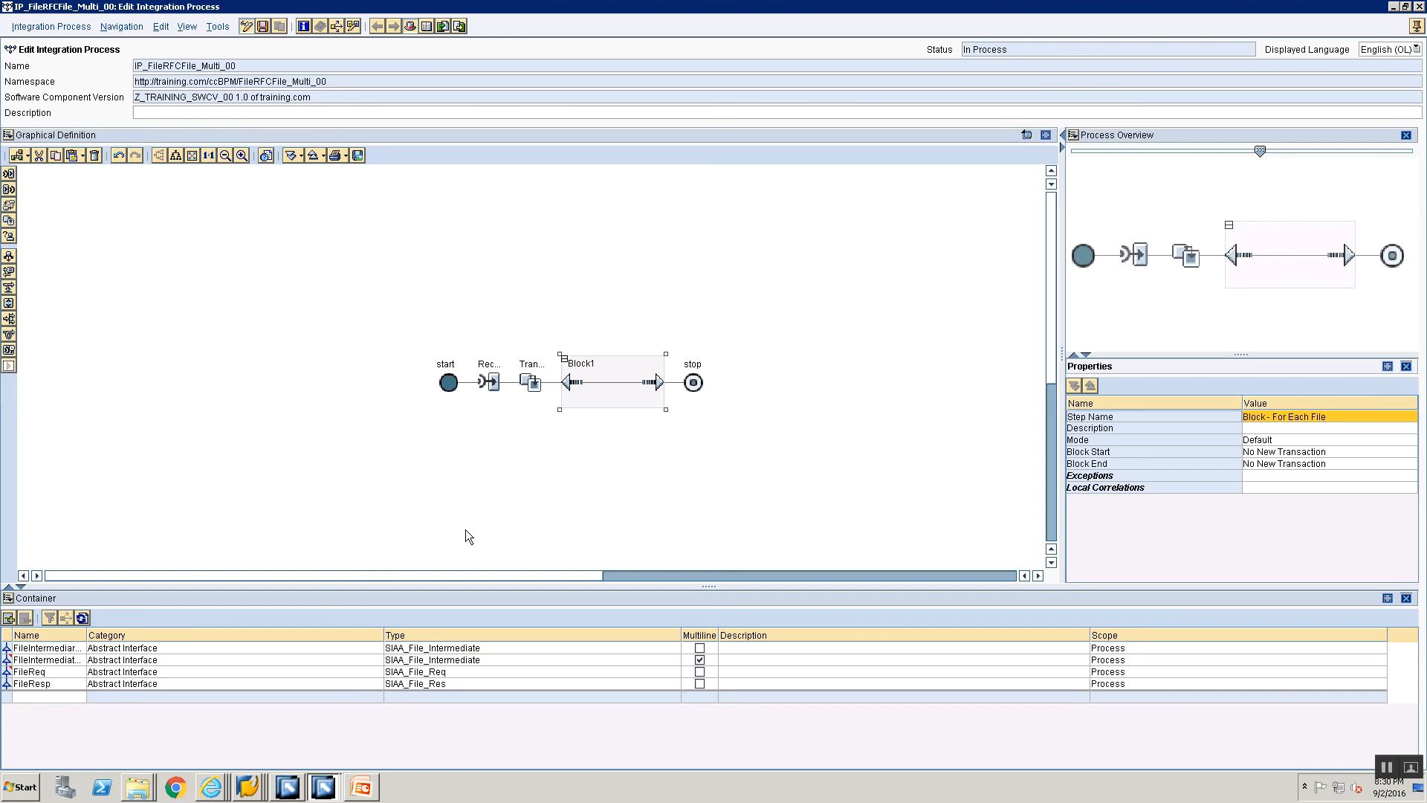
{"action": "left_click", "coordinate": [452, 495]}
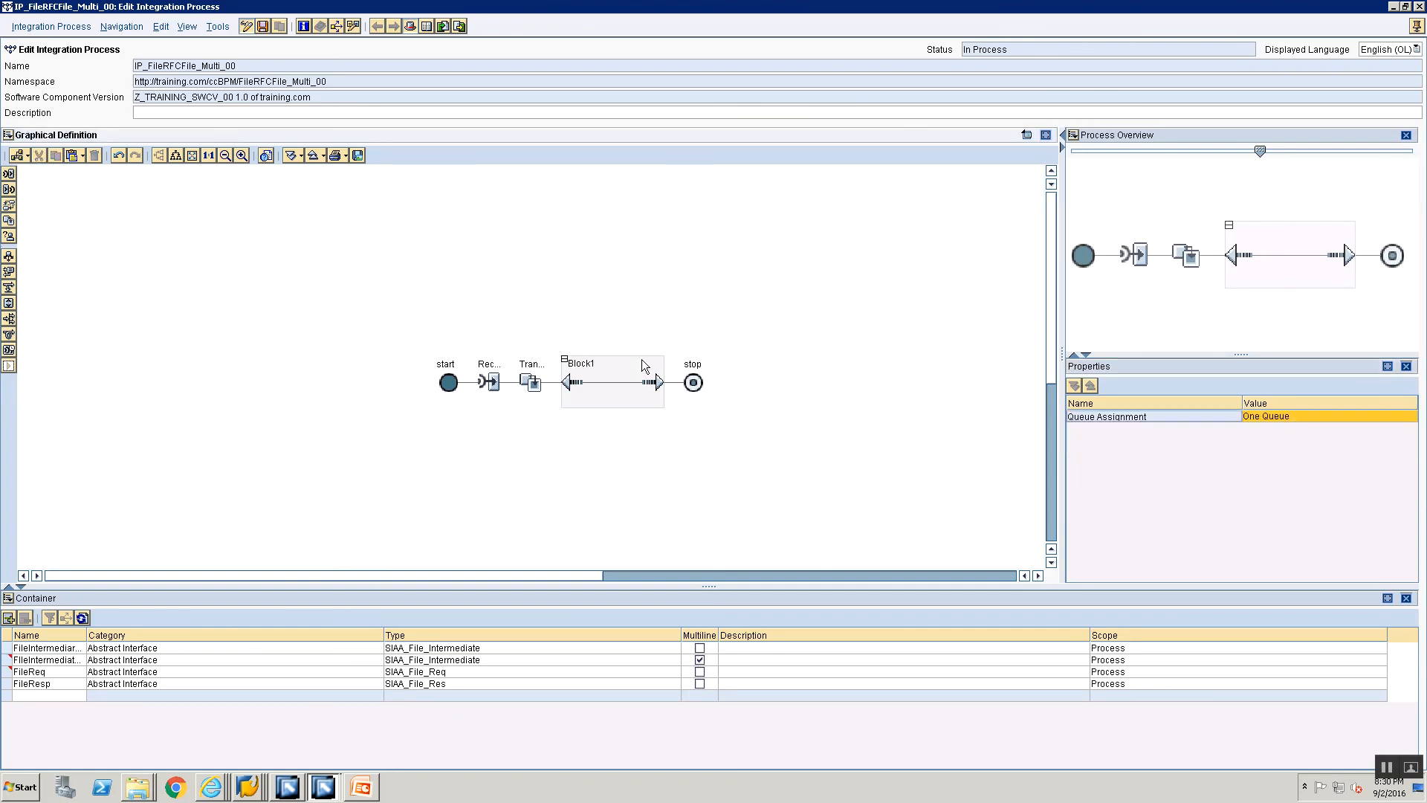
Step: Set the mode of the Block - For Each File step to ForEach
{"action": "left_click", "coordinate": [582, 375]}
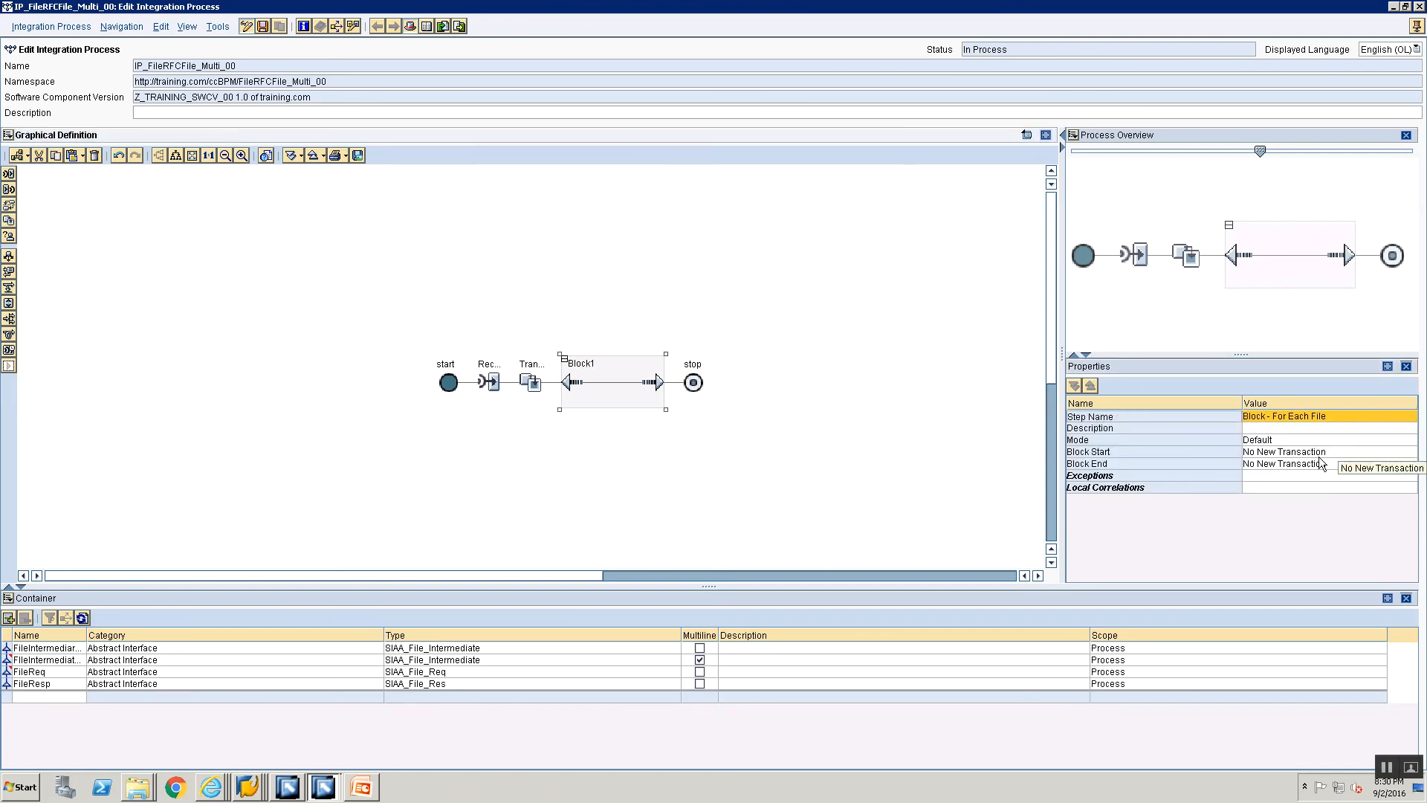
{"action": "left_click", "coordinate": [1297, 439]}
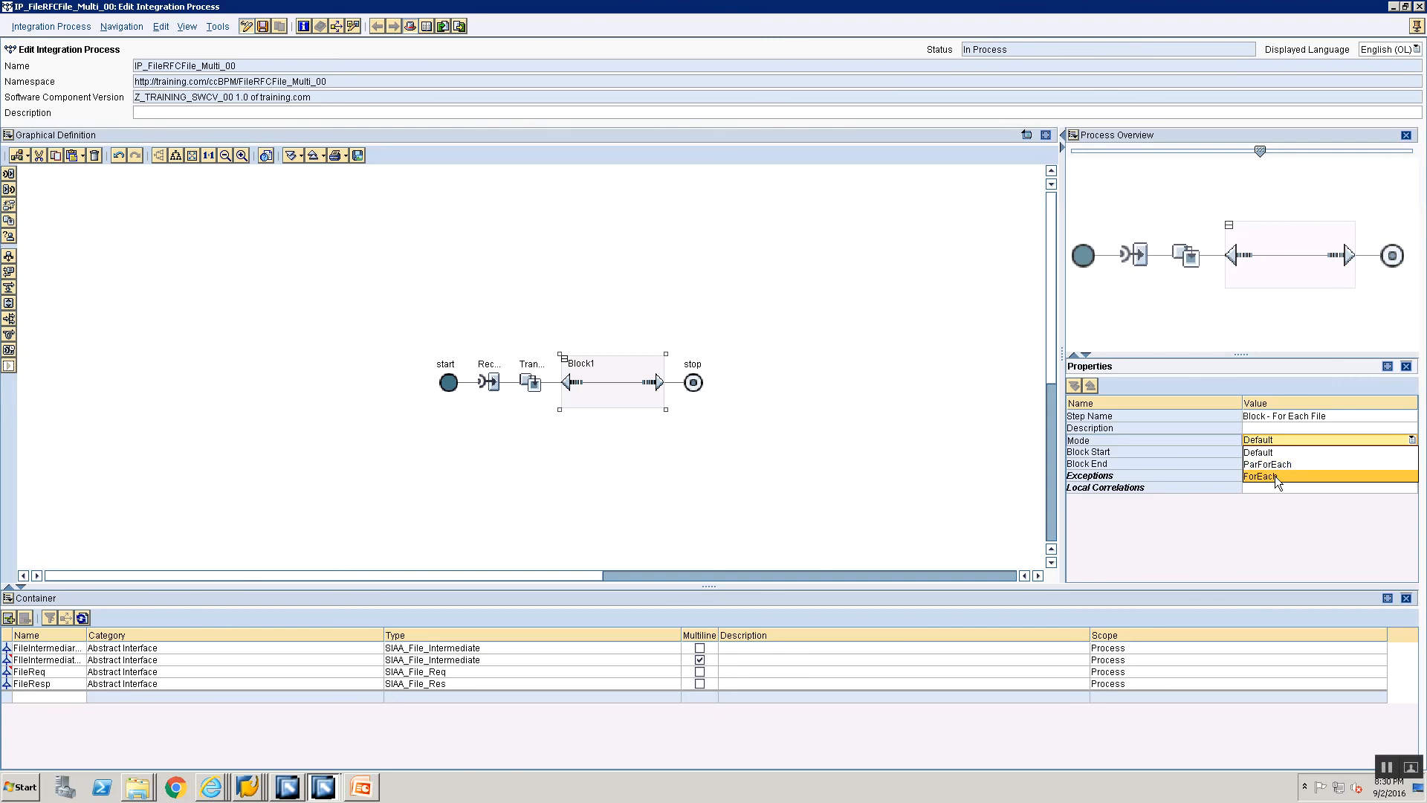
{"action": "left_click", "coordinate": [1276, 476]}
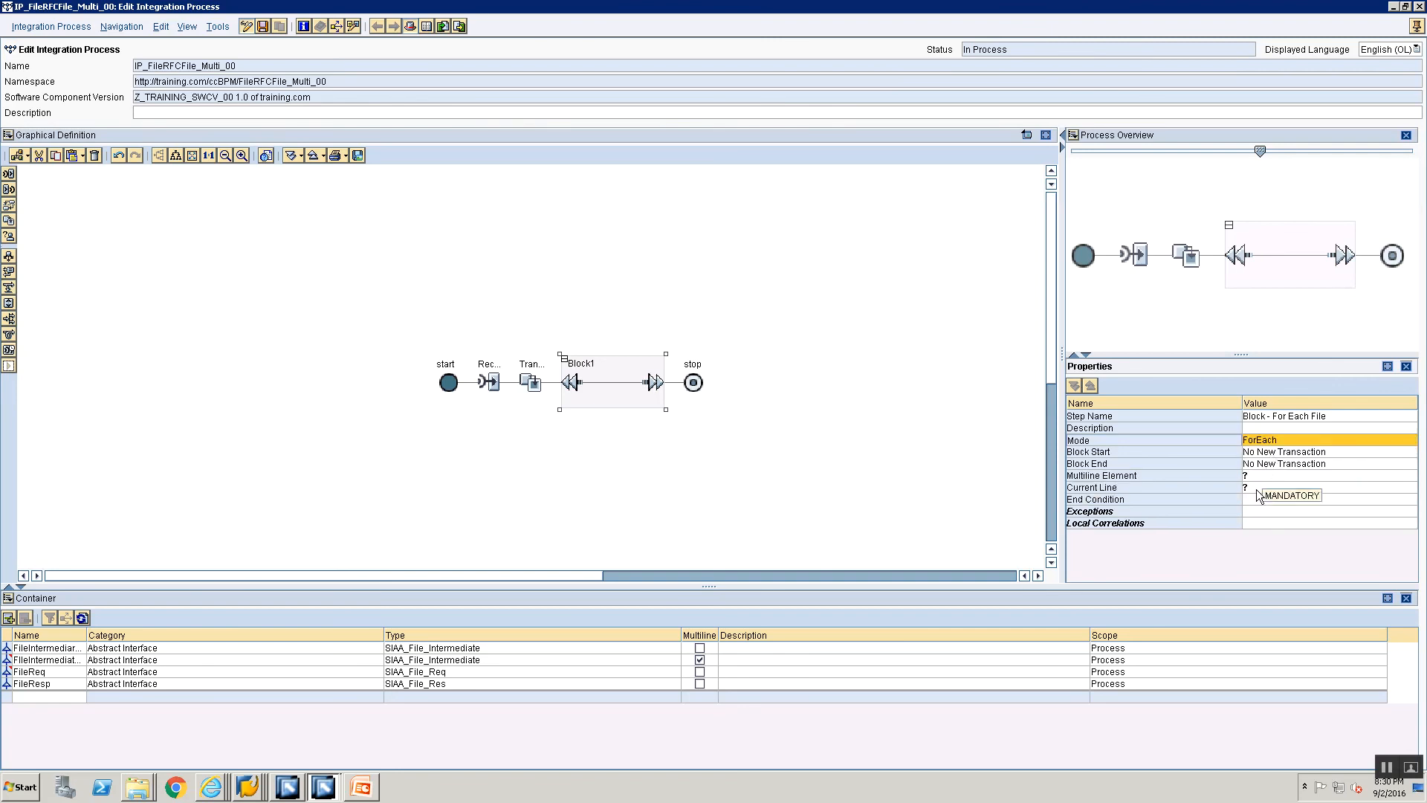
Step: Set the multiline element of the Block - For Each File step to the container element FileIntermediate_Multi
{"action": "left_click", "coordinate": [1256, 476]}
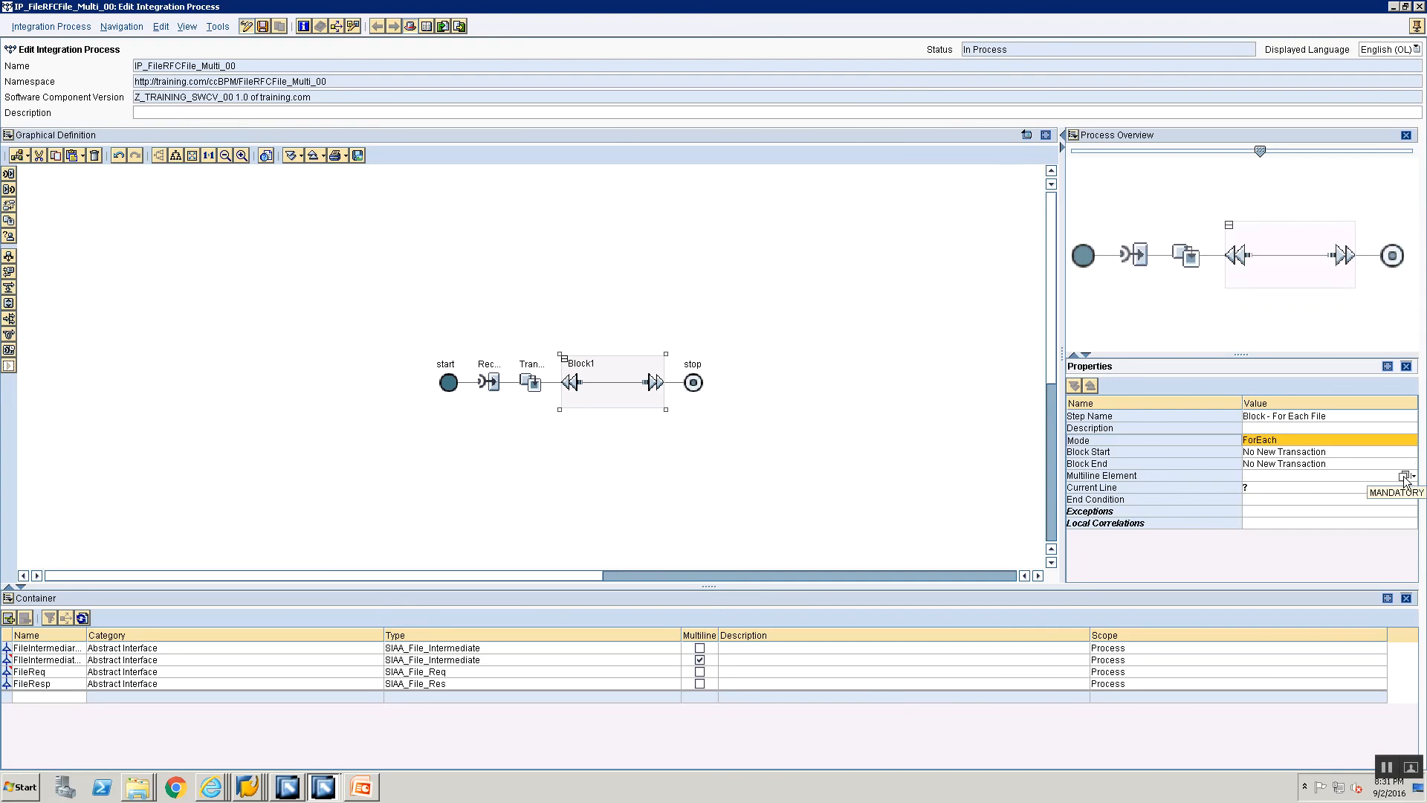
{"action": "left_click", "coordinate": [1404, 477]}
{"action": "left_click", "coordinate": [485, 380]}
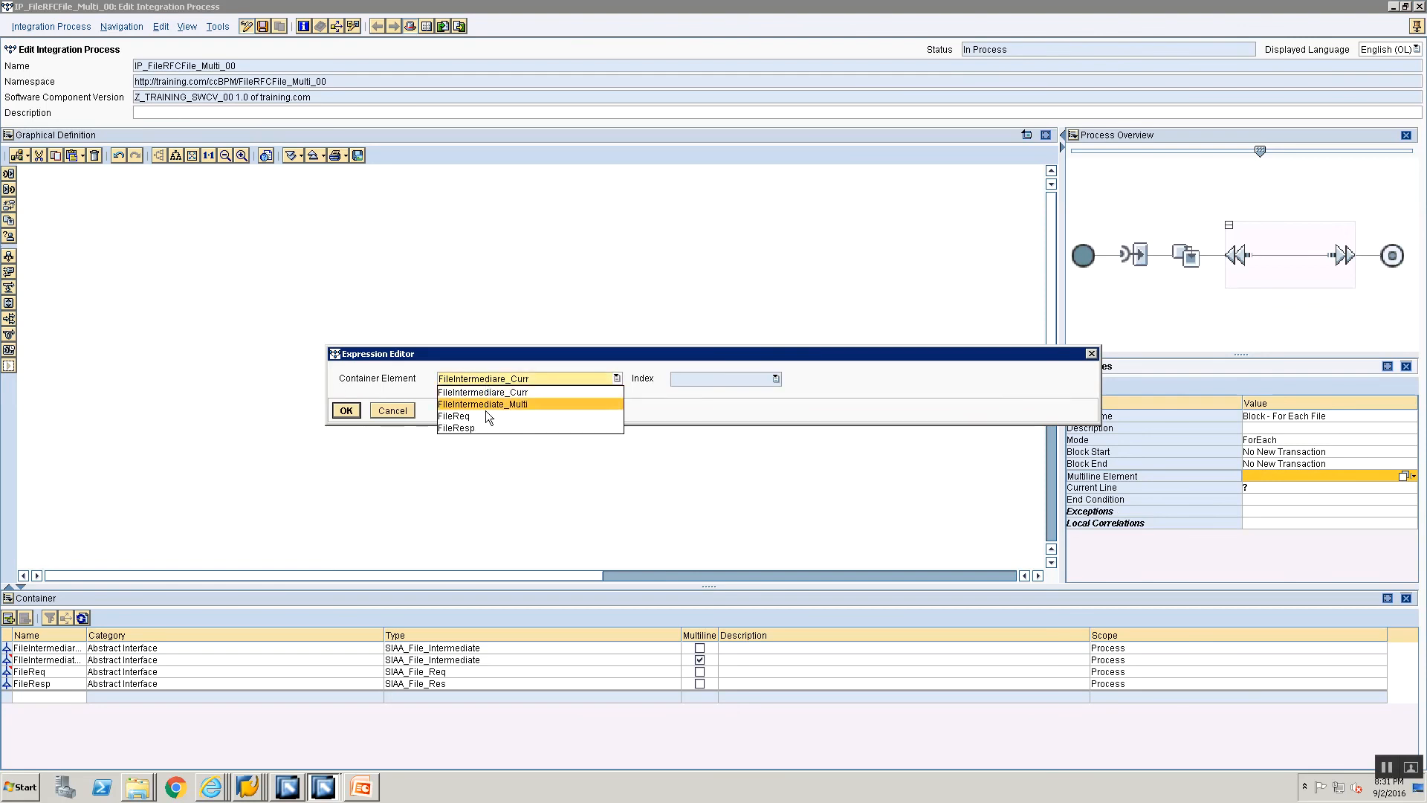
{"action": "left_click", "coordinate": [488, 417]}
{"action": "left_click", "coordinate": [488, 379]}
{"action": "left_click", "coordinate": [487, 403]}
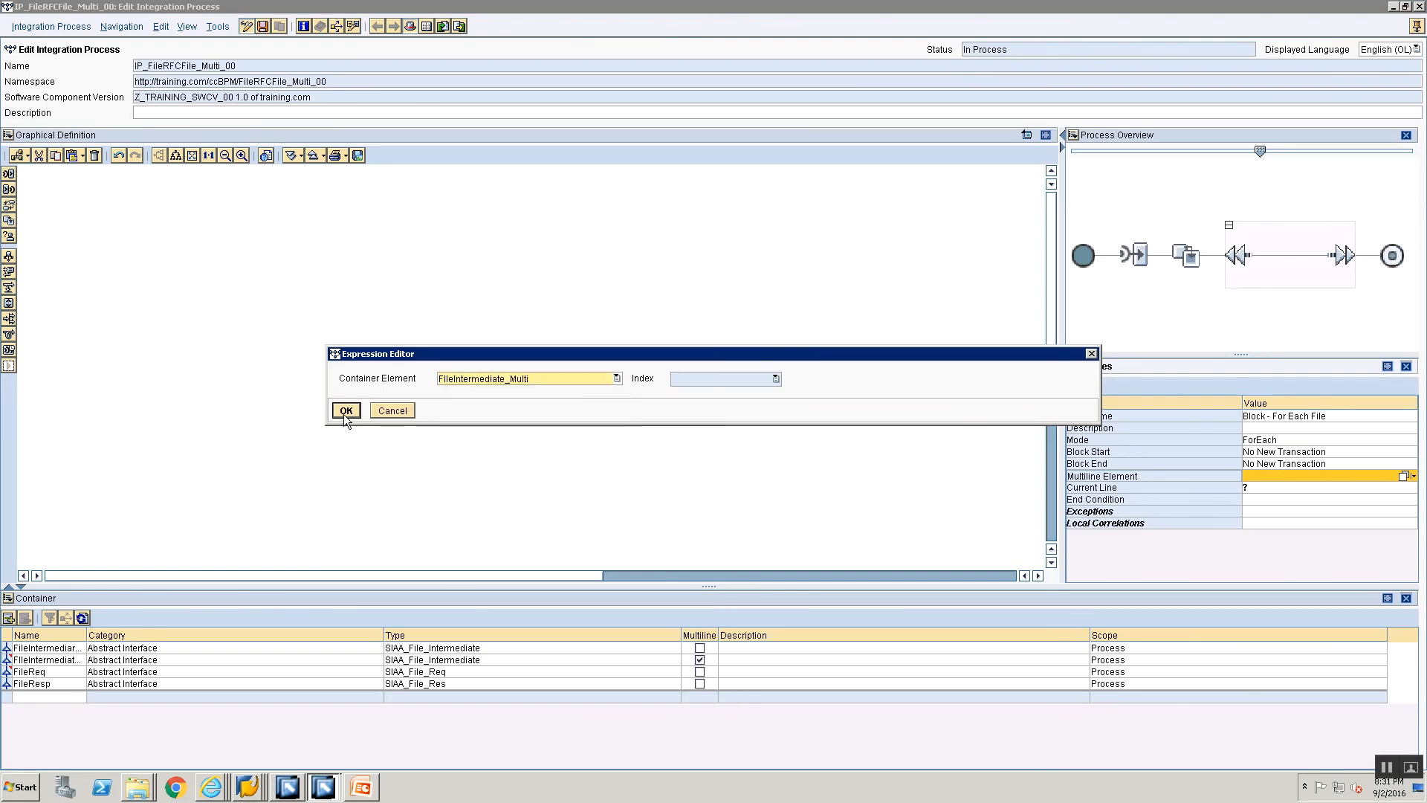
{"action": "left_click", "coordinate": [345, 412]}
{"action": "left_click", "coordinate": [1404, 488]}
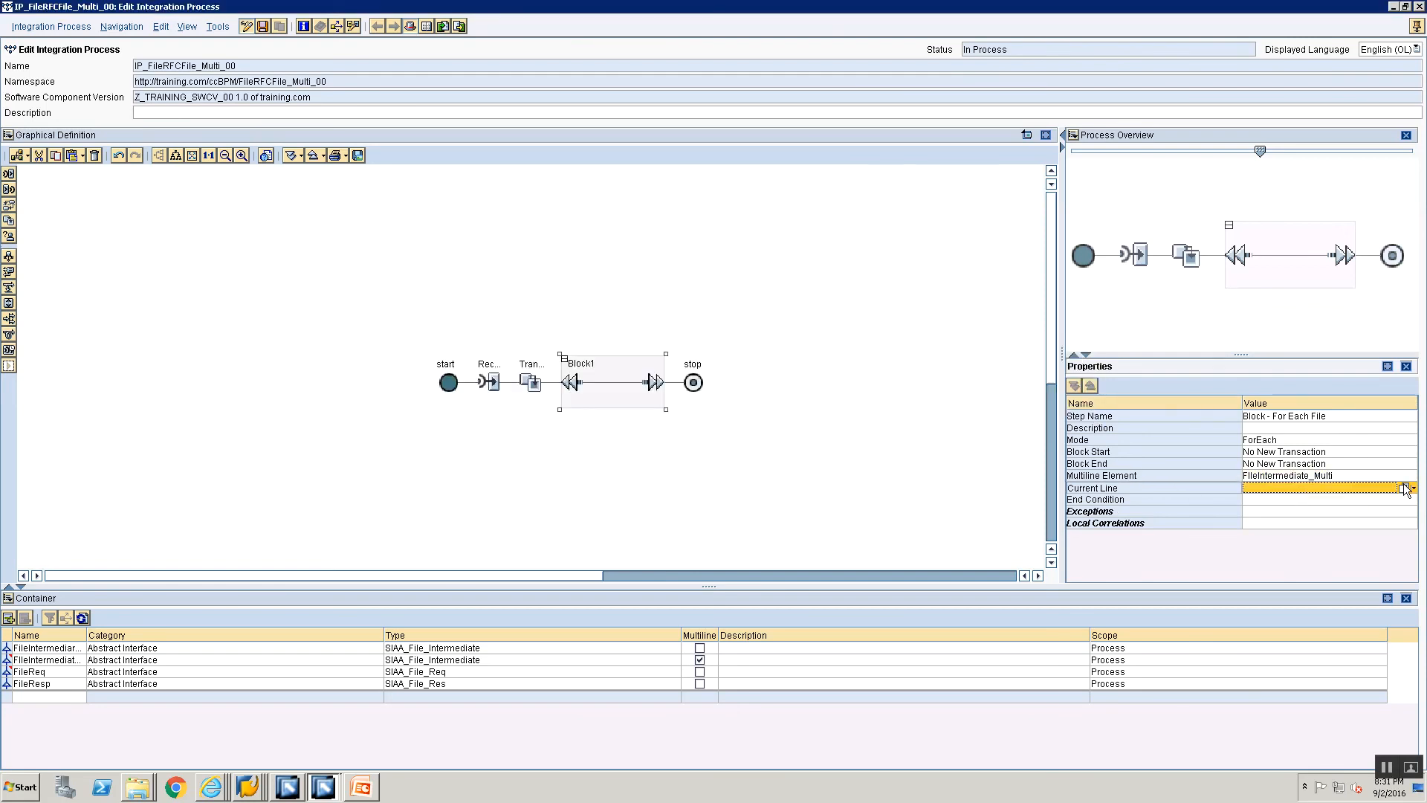
{"action": "left_click", "coordinate": [1404, 488]}
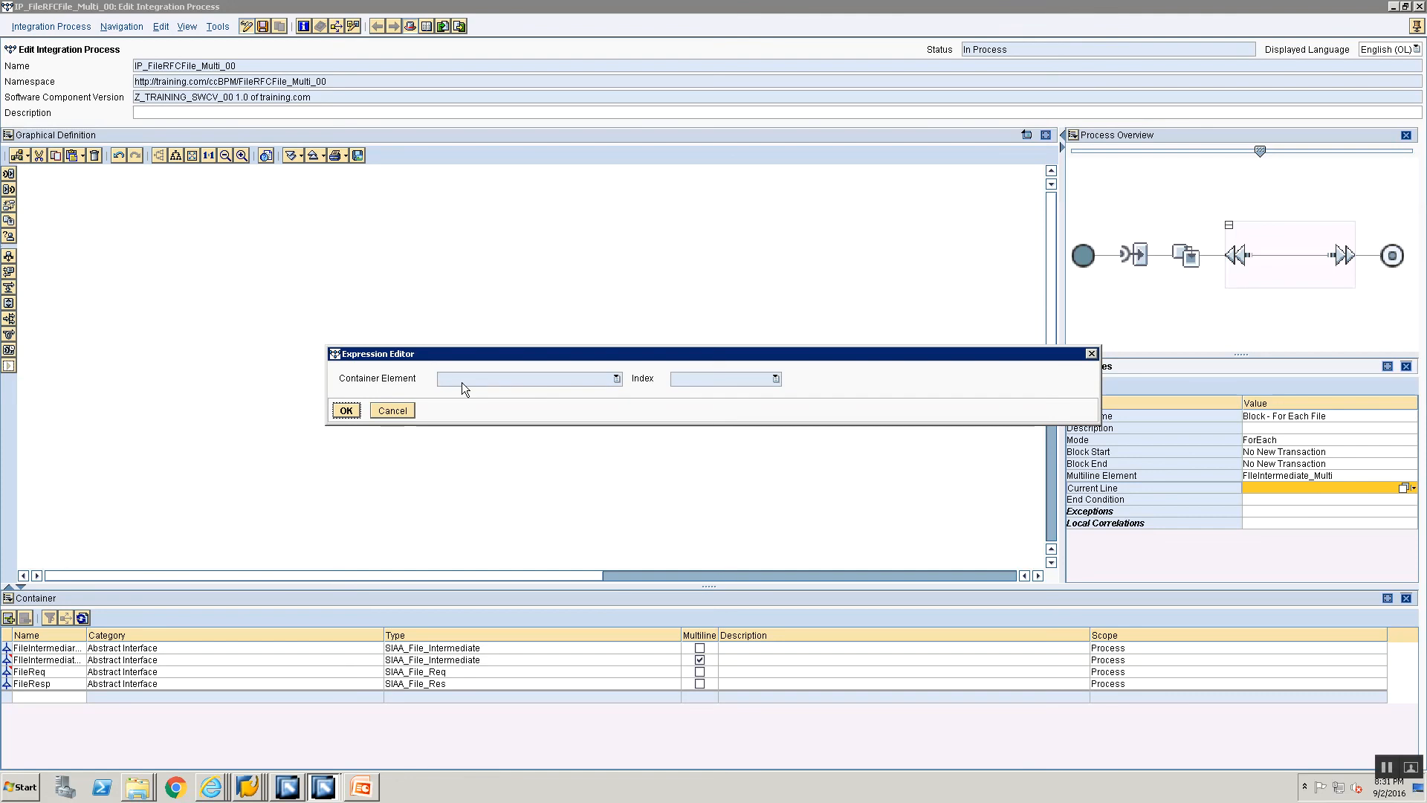
{"action": "left_click", "coordinate": [397, 411]}
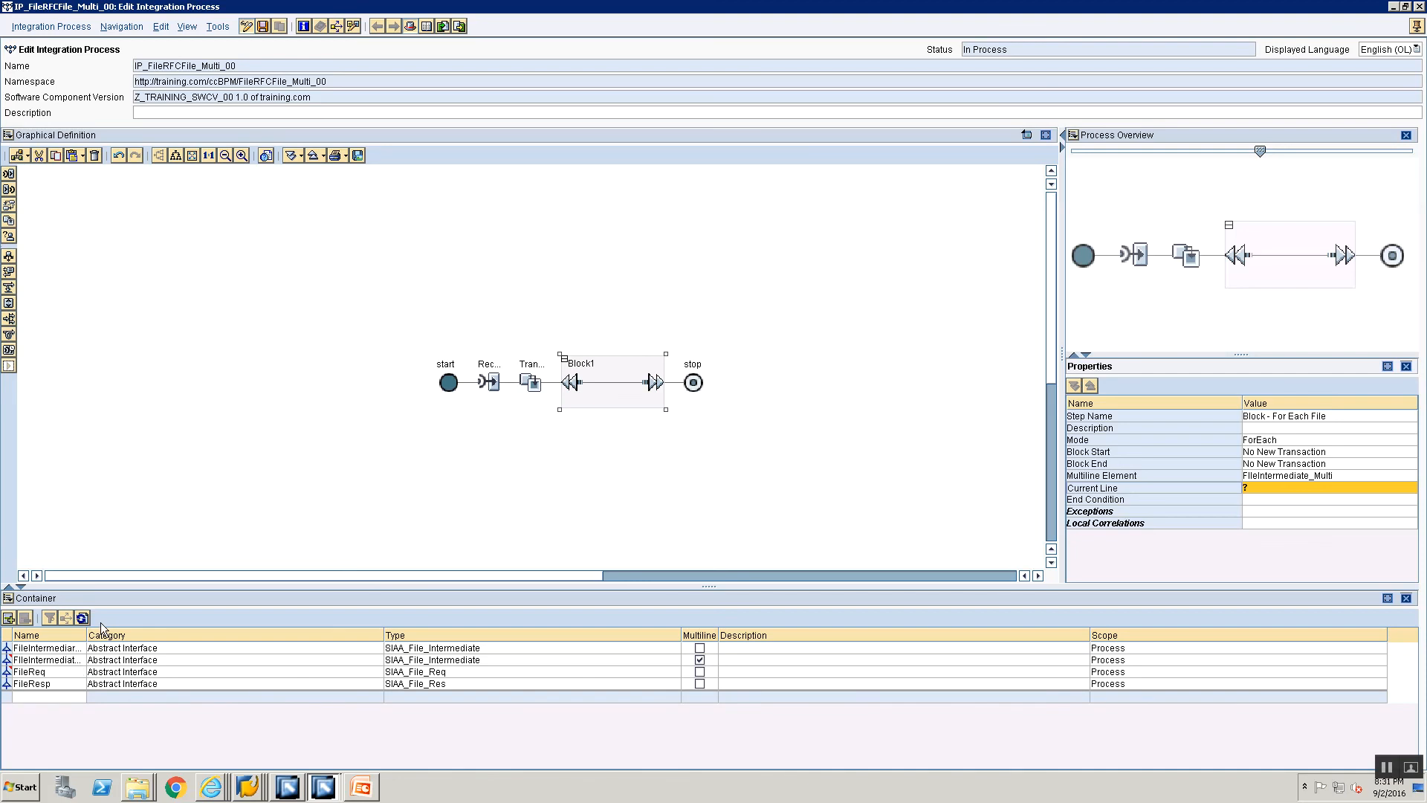
Step: Change the scope of container element FileIntermediare_Curr to Block - For Each File
{"action": "left_click", "coordinate": [42, 662]}
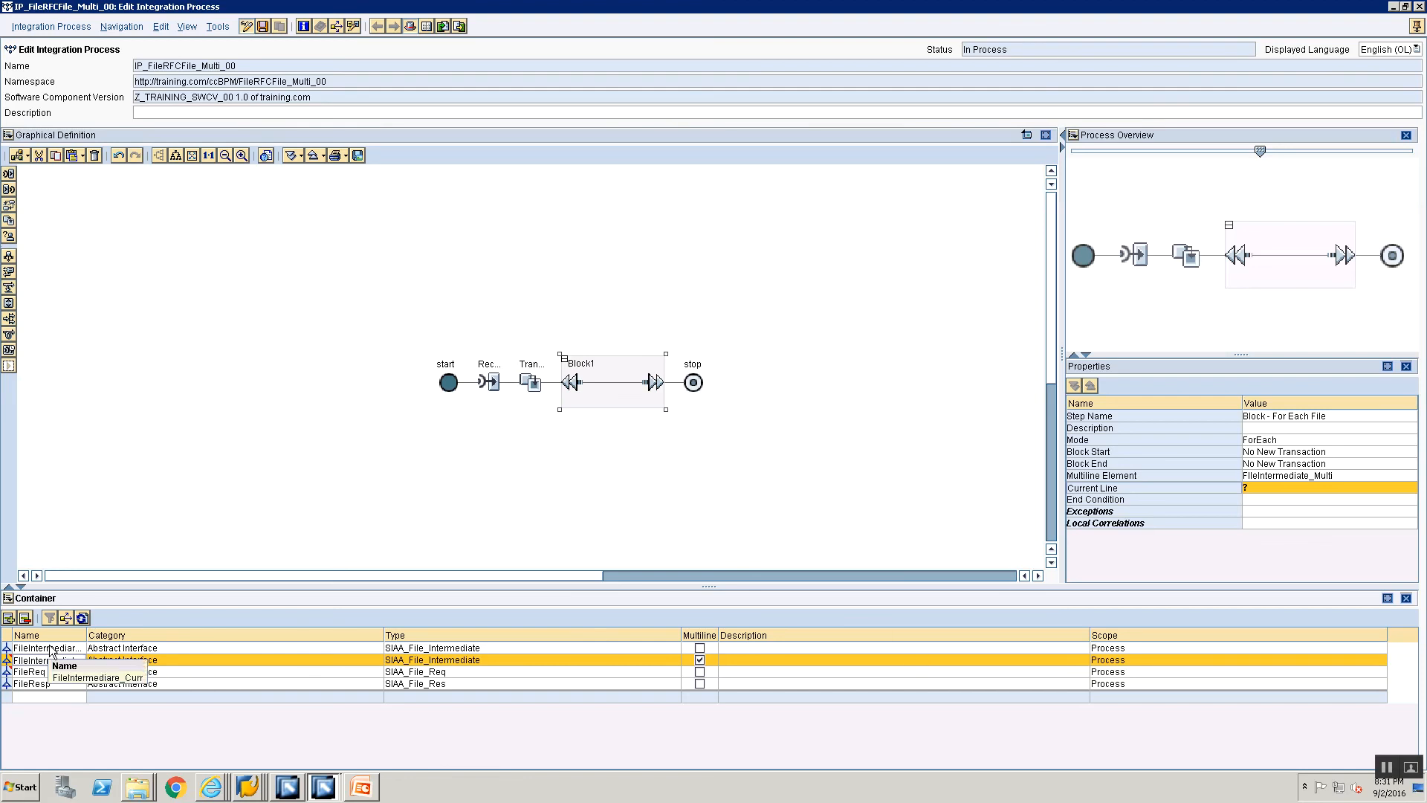
{"action": "left_click", "coordinate": [50, 649]}
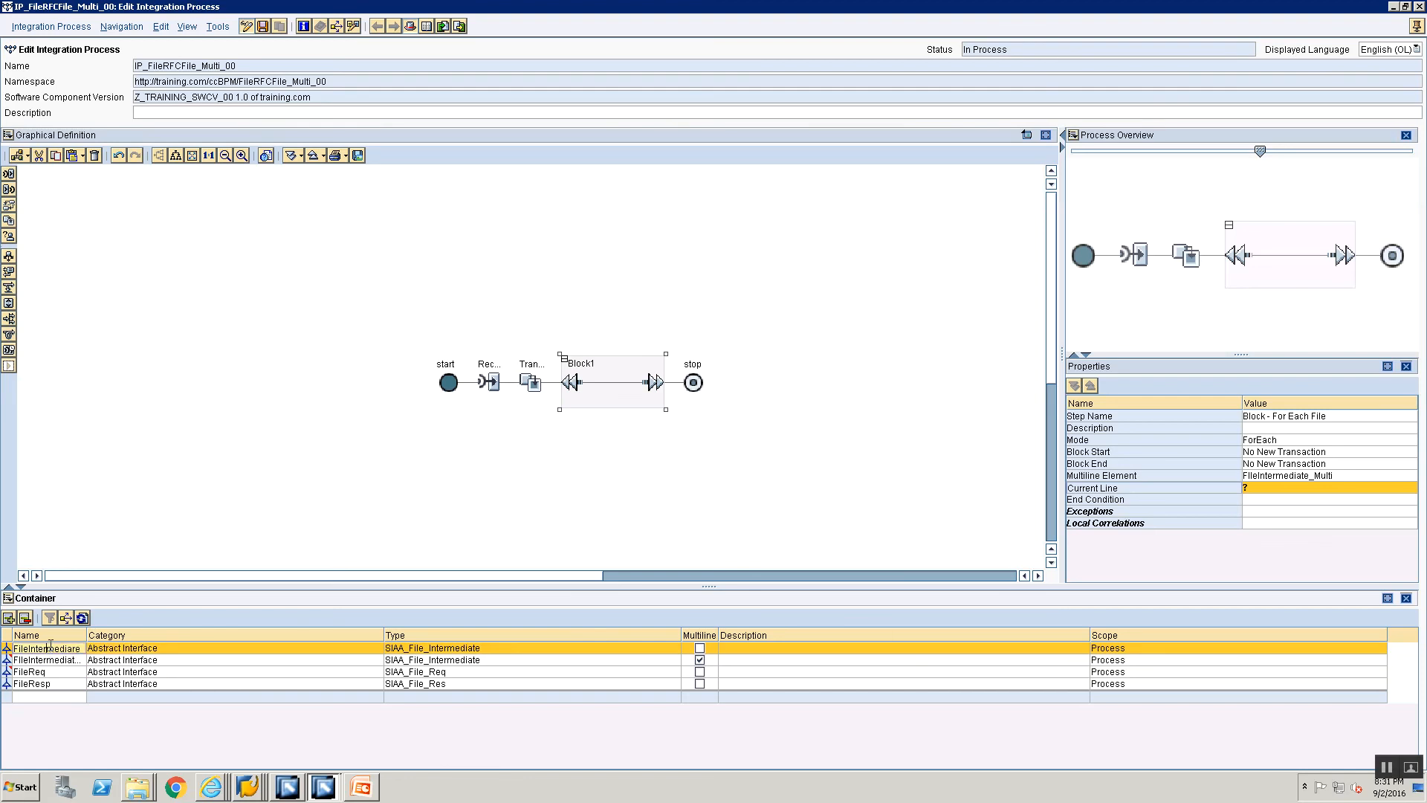
{"action": "left_click", "coordinate": [1125, 649]}
{"action": "left_click", "coordinate": [1124, 649]}
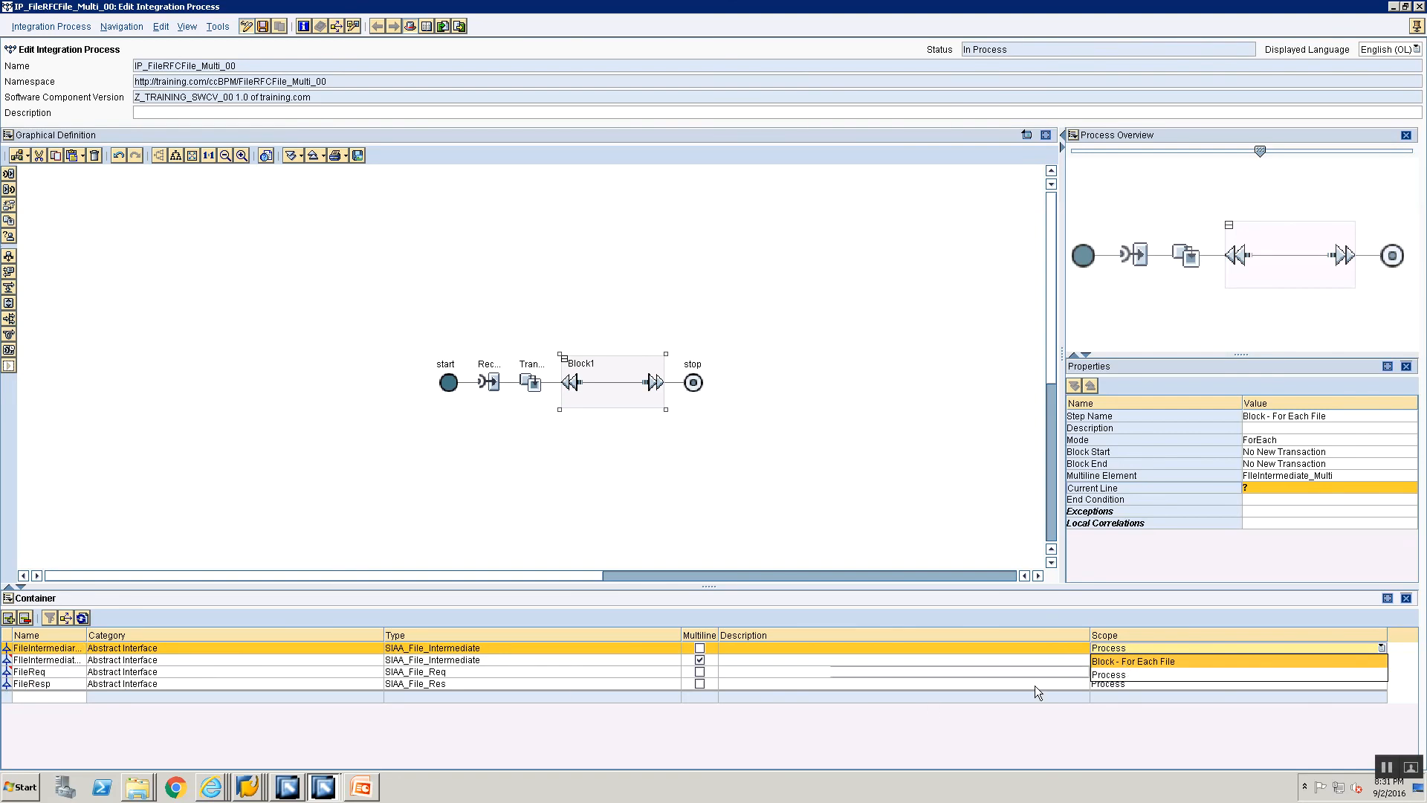
{"action": "left_click", "coordinate": [1124, 662]}
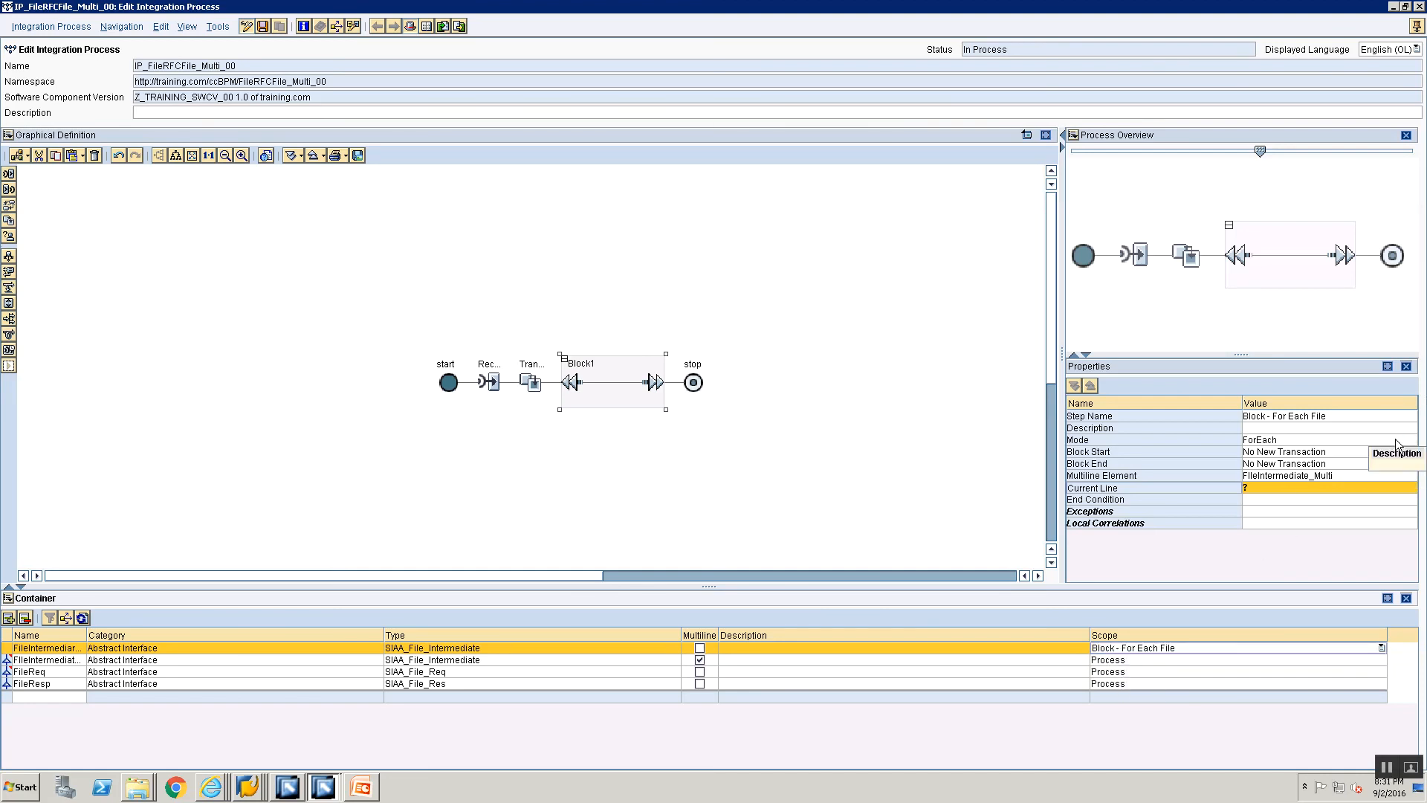
Step: Set the current line of the Block - For Each File step to FileIntermediare_Curr
{"action": "left_click", "coordinate": [1403, 489]}
{"action": "left_click", "coordinate": [1403, 489]}
{"action": "left_click", "coordinate": [511, 379]}
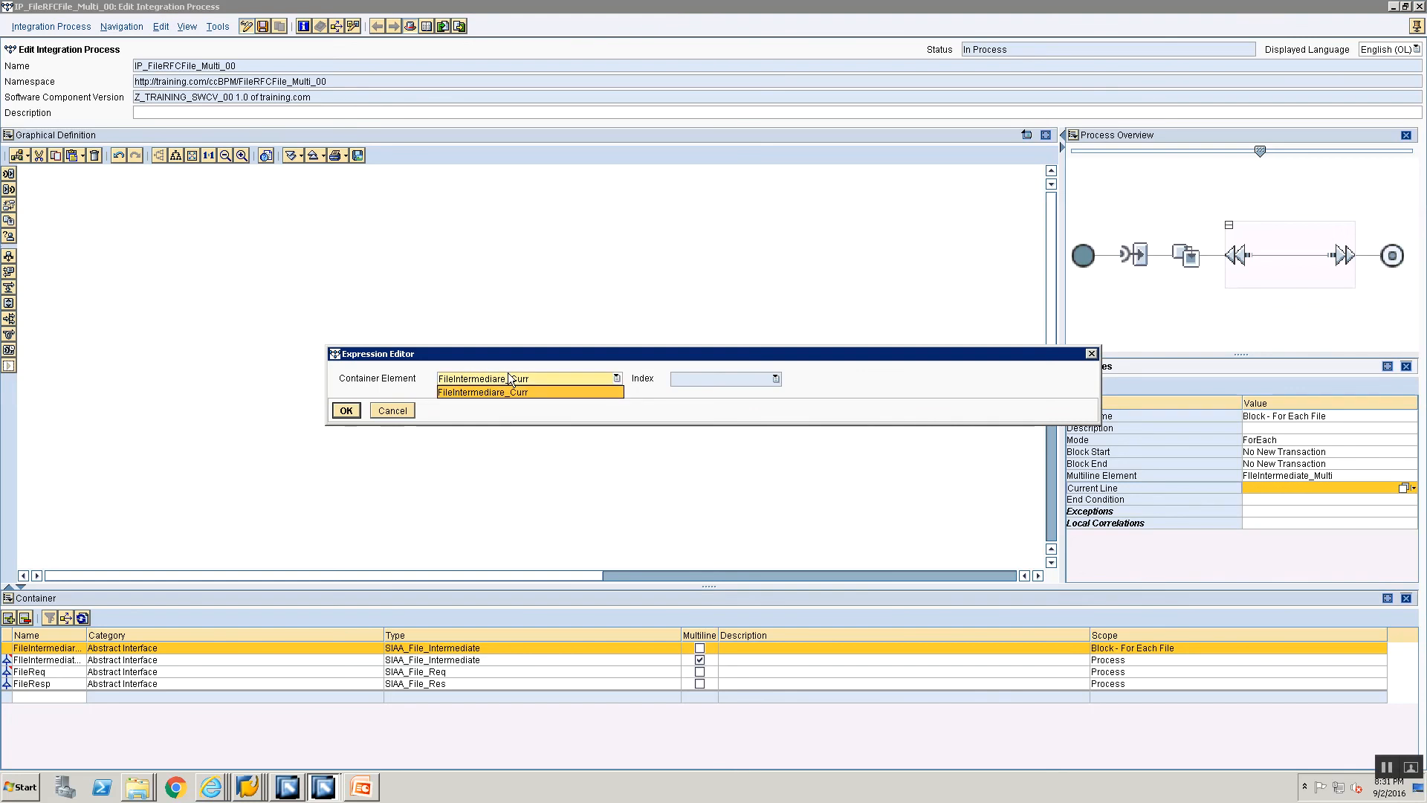
{"action": "left_click", "coordinate": [513, 391]}
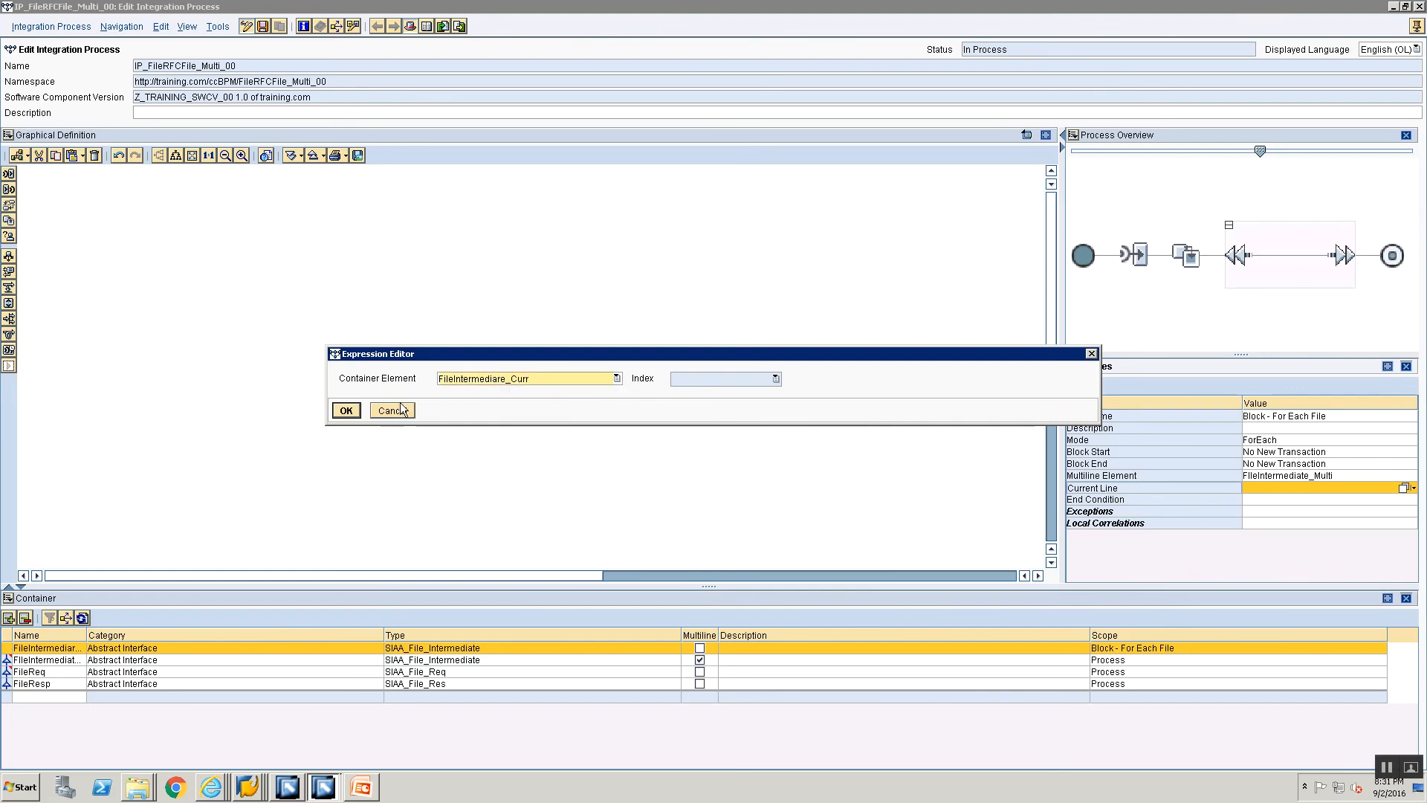
{"action": "left_click", "coordinate": [344, 412]}
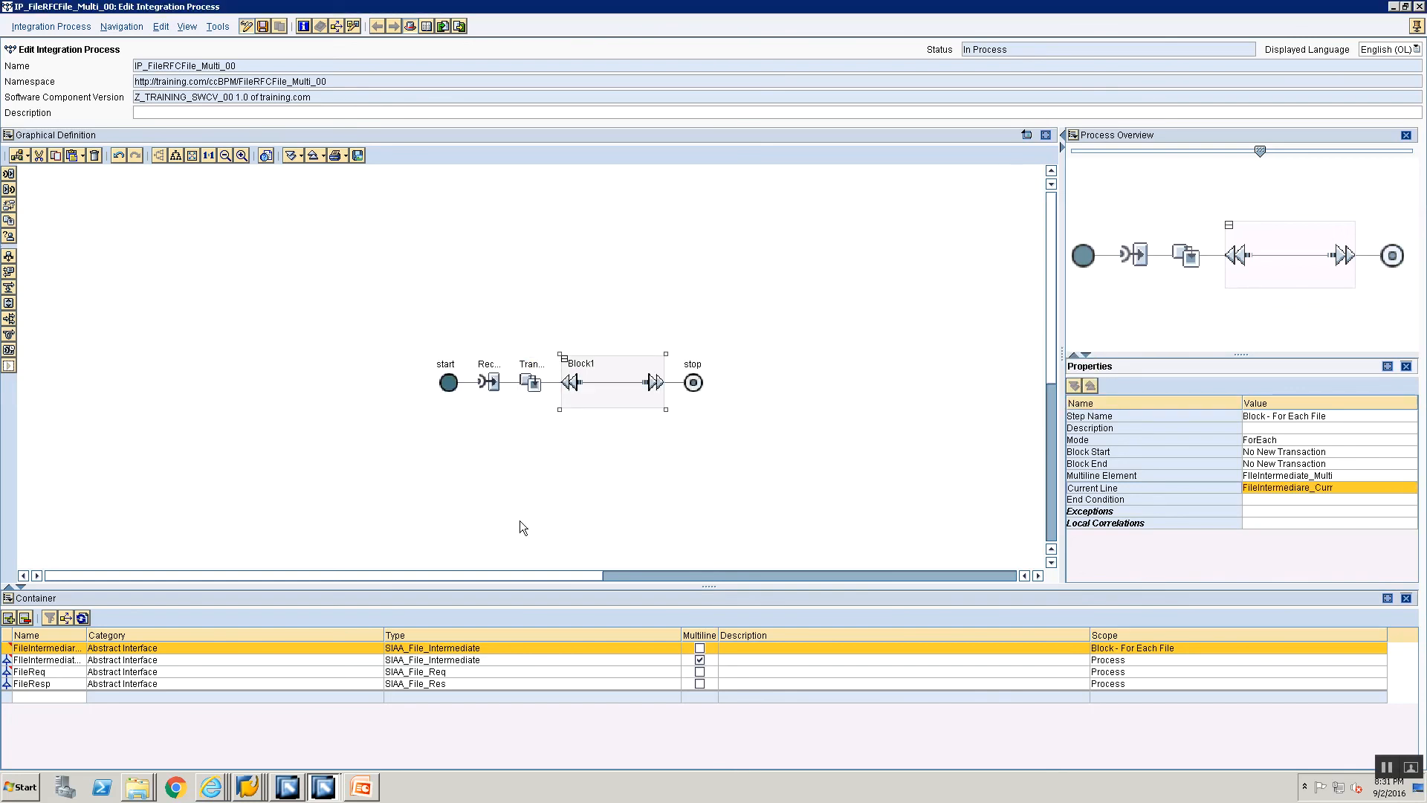
Step: Insert a Send step inside the ForEach block and name it "Send Synch call to RFC"
{"action": "left_click", "coordinate": [7, 191]}
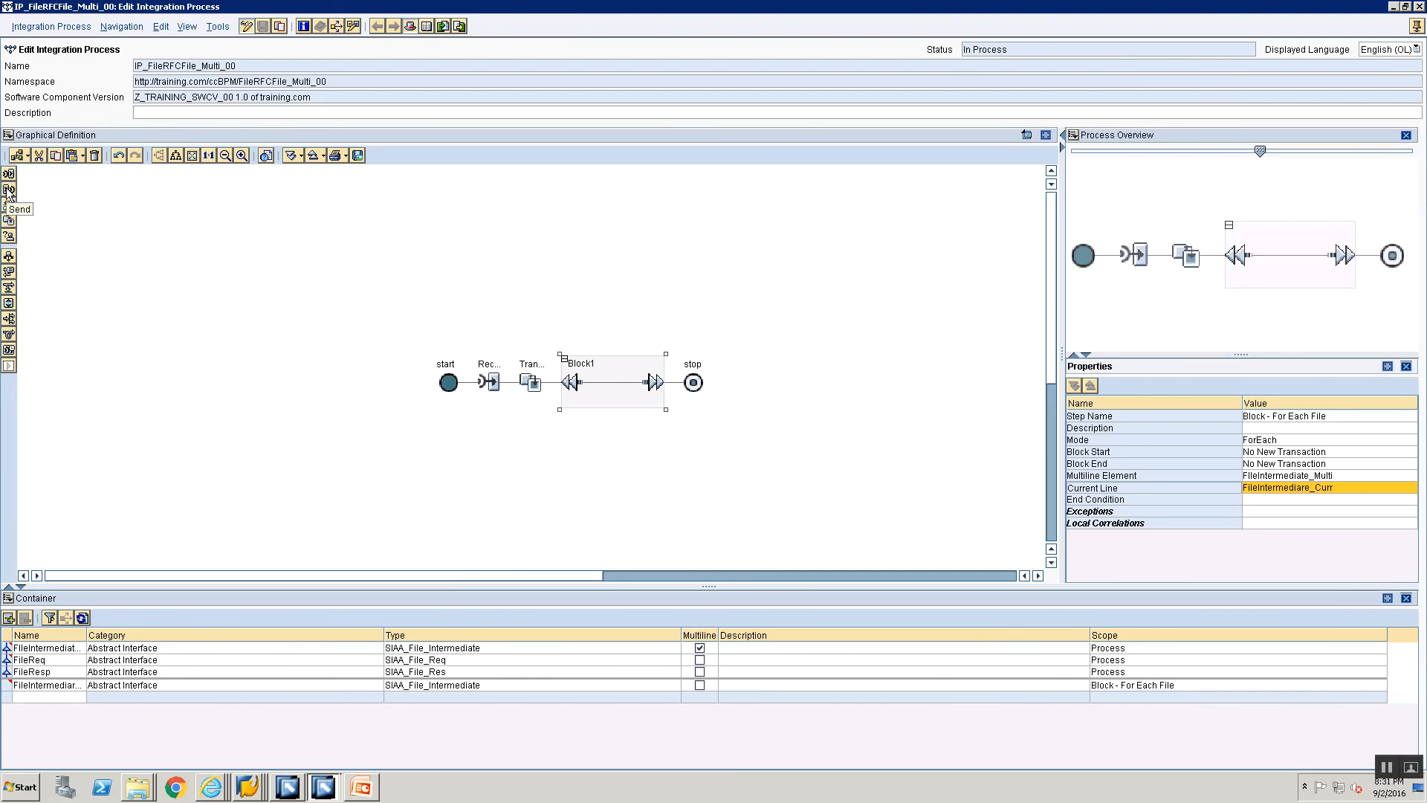
{"action": "mouse_move", "coordinate": [9, 192]}
{"action": "left_mouse_down"}
{"action": "mouse_move", "coordinate": [299, 264]}
{"action": "mouse_move", "coordinate": [542, 382]}
{"action": "mouse_move", "coordinate": [600, 380]}
{"action": "left_mouse_up"}
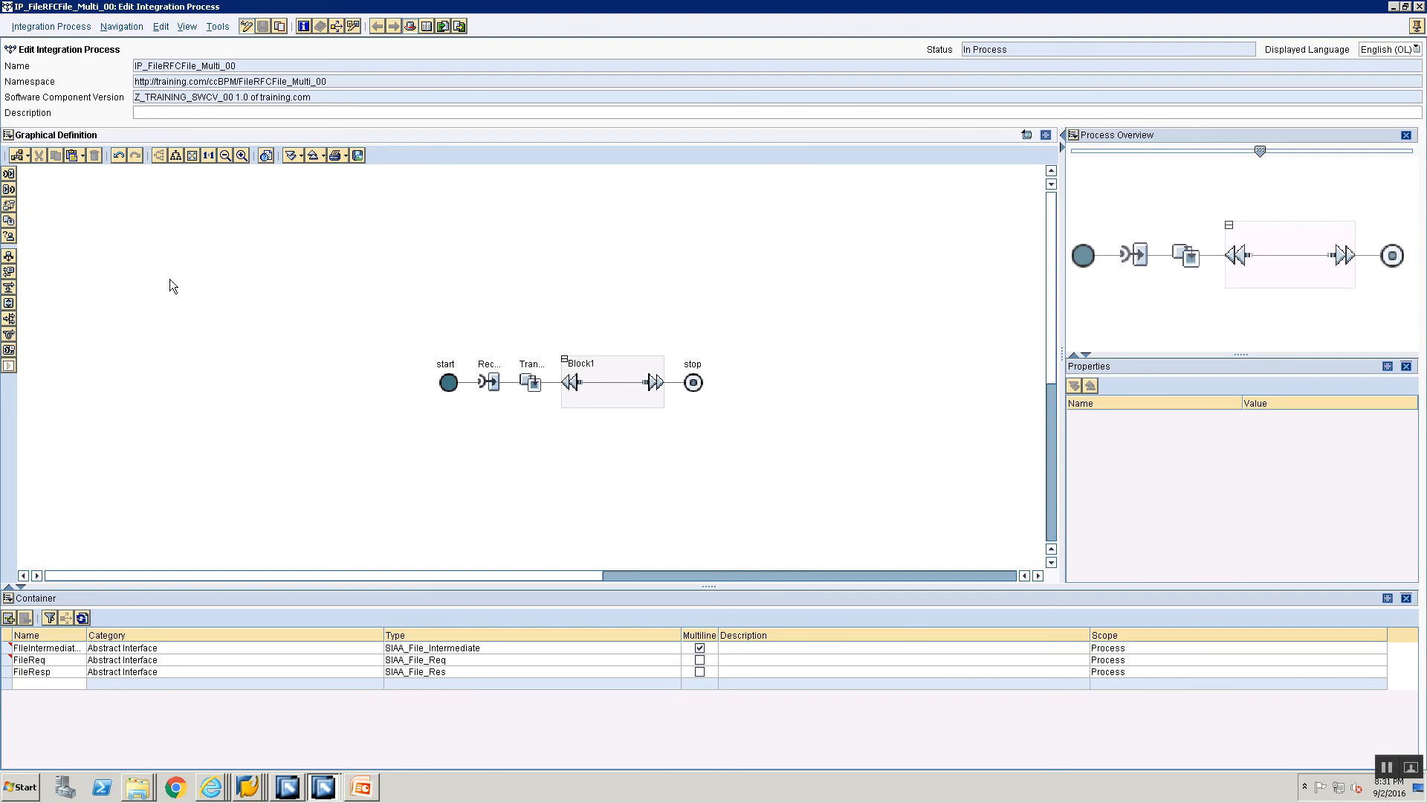
{"action": "left_click_drag", "start_coordinate": [9, 190], "coordinate": [614, 388]}
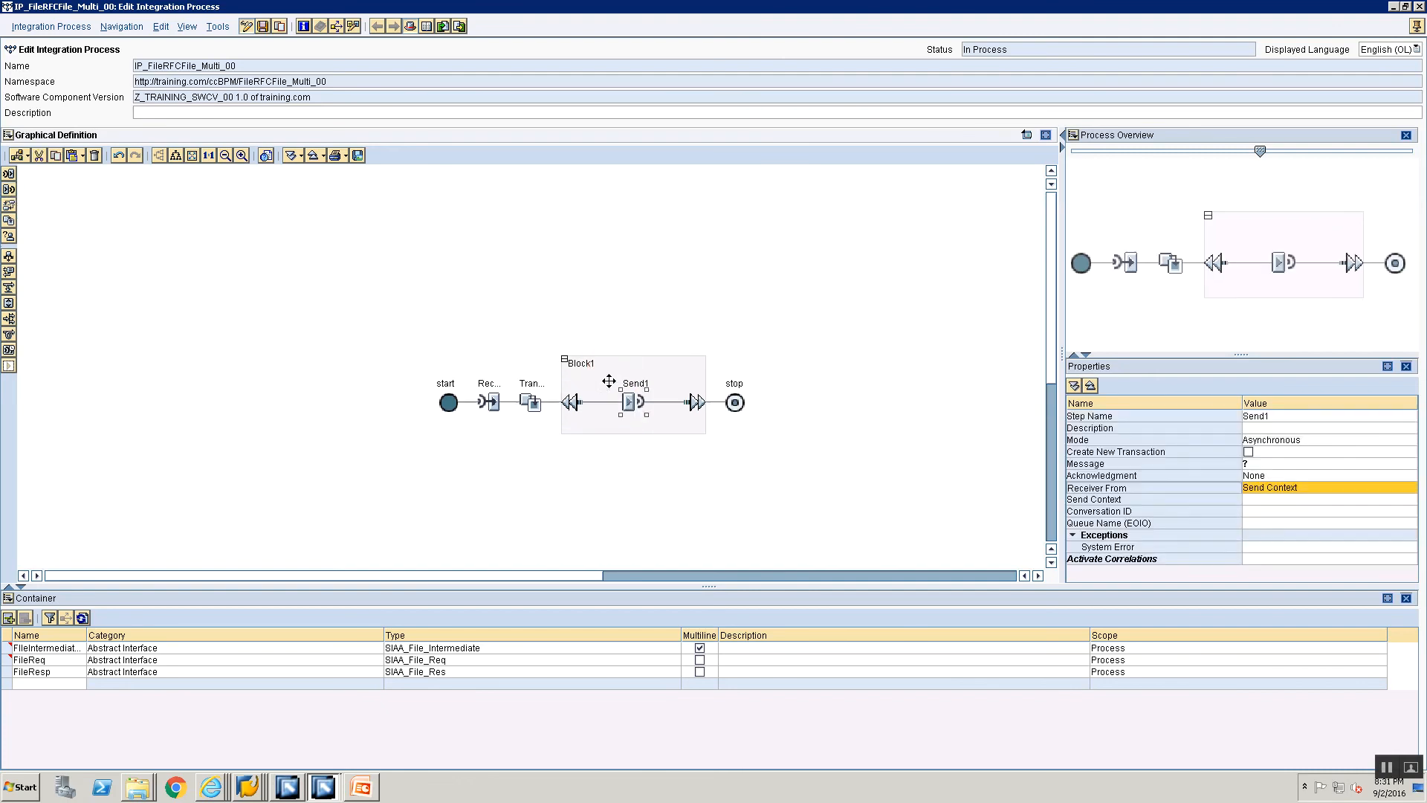
{"action": "left_click", "coordinate": [1275, 417]}
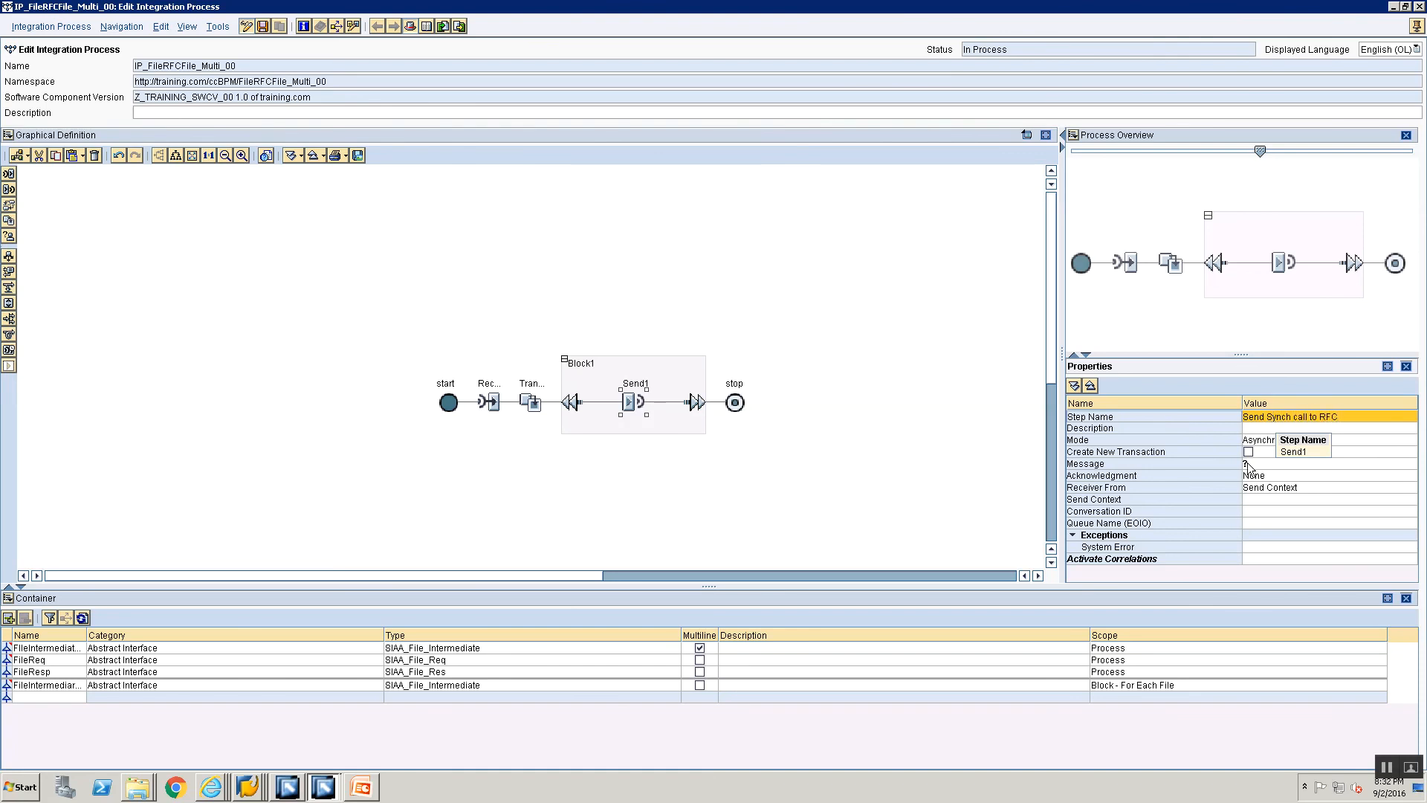
Step: Set the send step's mode to Synchronous and its synchronous interface to SIAS_BAPI from the FileRFCFile_Multi_00 namespace
{"action": "left_click", "coordinate": [1265, 442]}
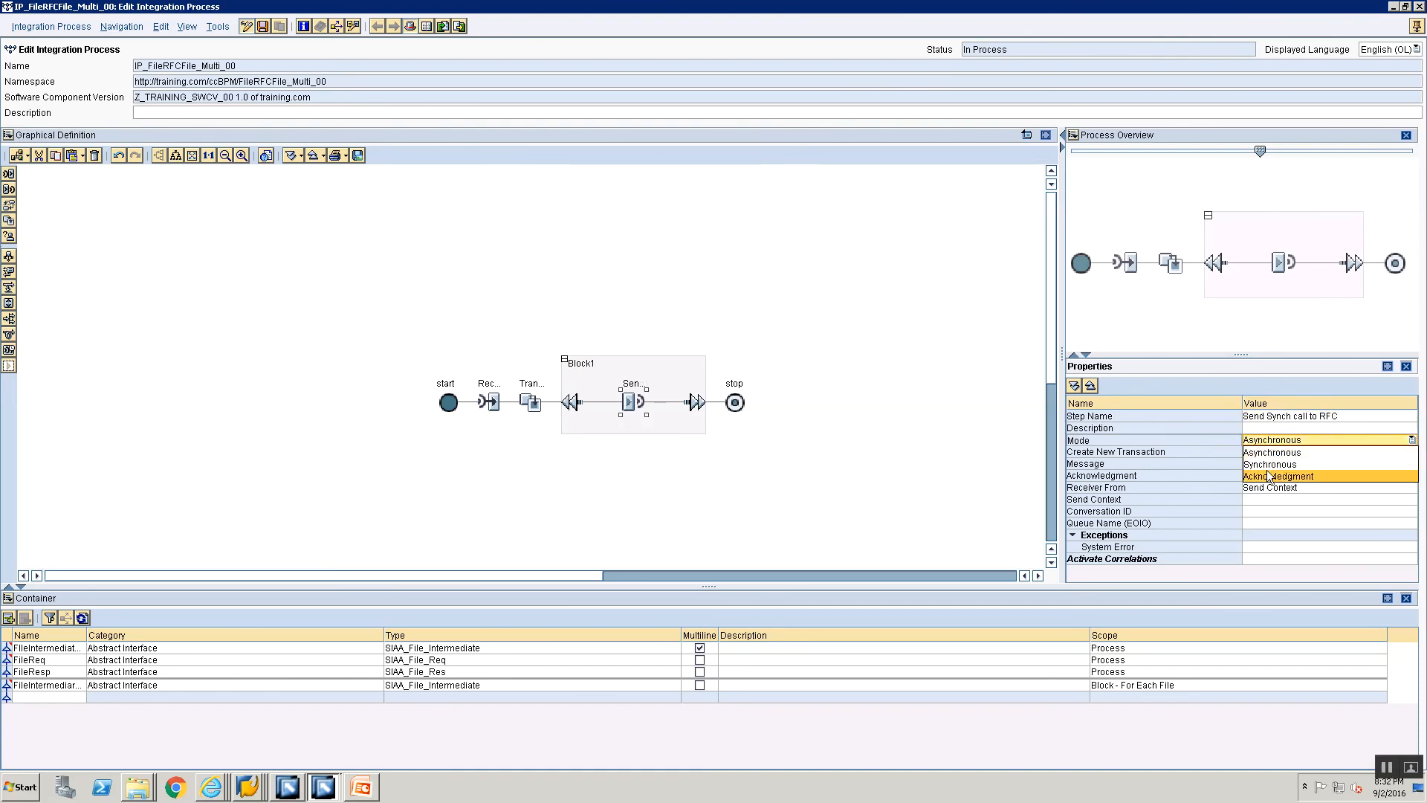
{"action": "left_click", "coordinate": [1270, 464]}
{"action": "left_click", "coordinate": [1403, 465]}
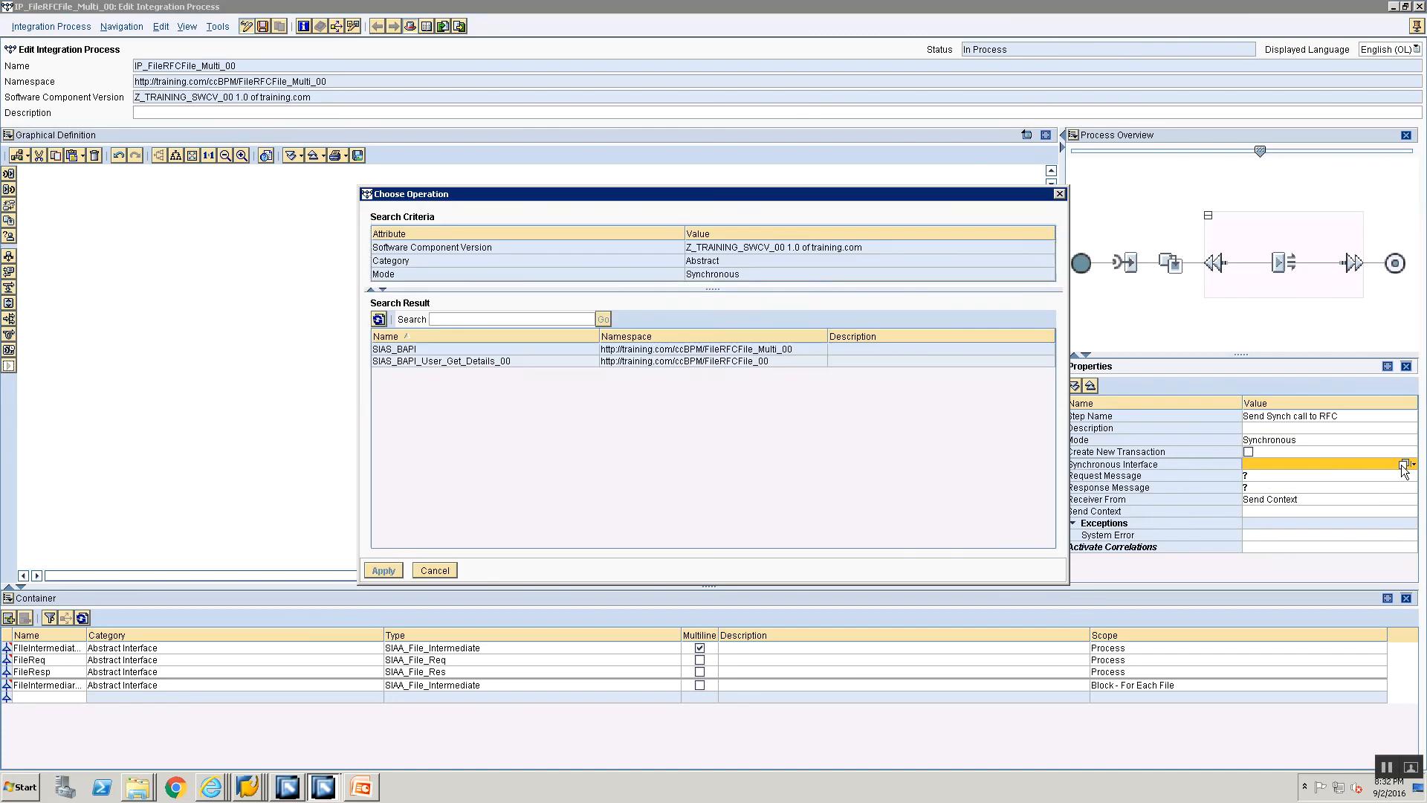
{"action": "left_click", "coordinate": [413, 349]}
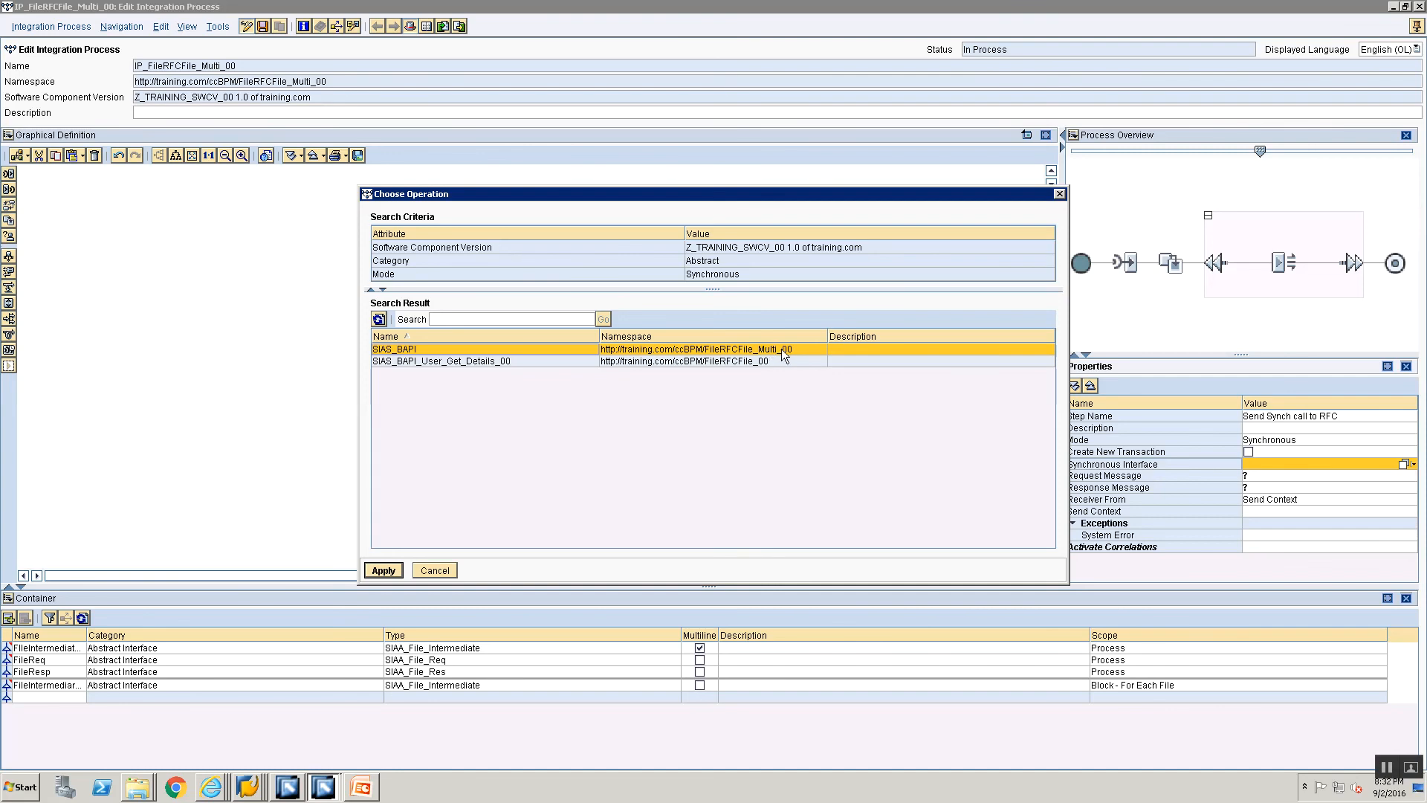
{"action": "left_click", "coordinate": [384, 571]}
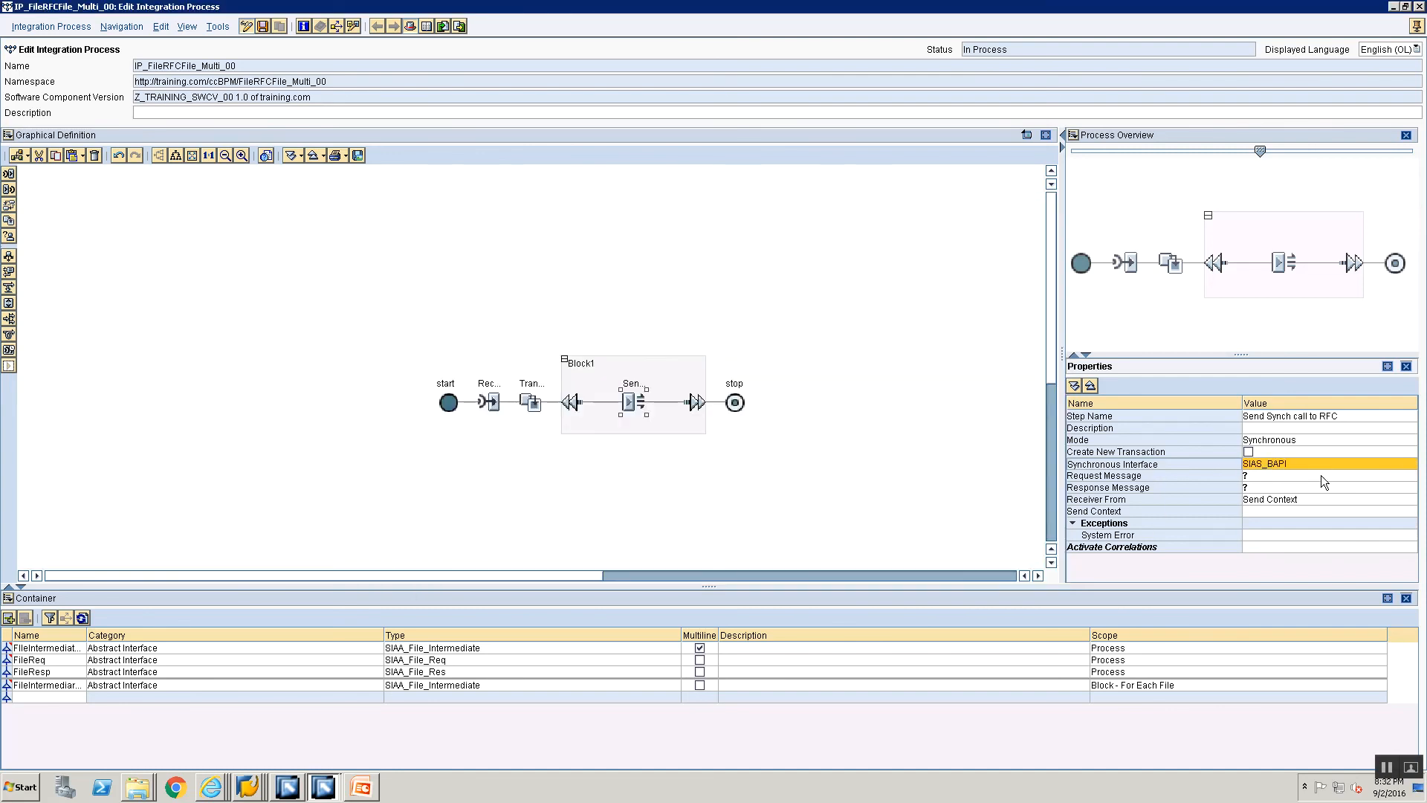
Step: Set the request message of the synchronous send step to FileIntermediare_Curr
{"action": "left_click", "coordinate": [1324, 477]}
{"action": "left_click", "coordinate": [1402, 478]}
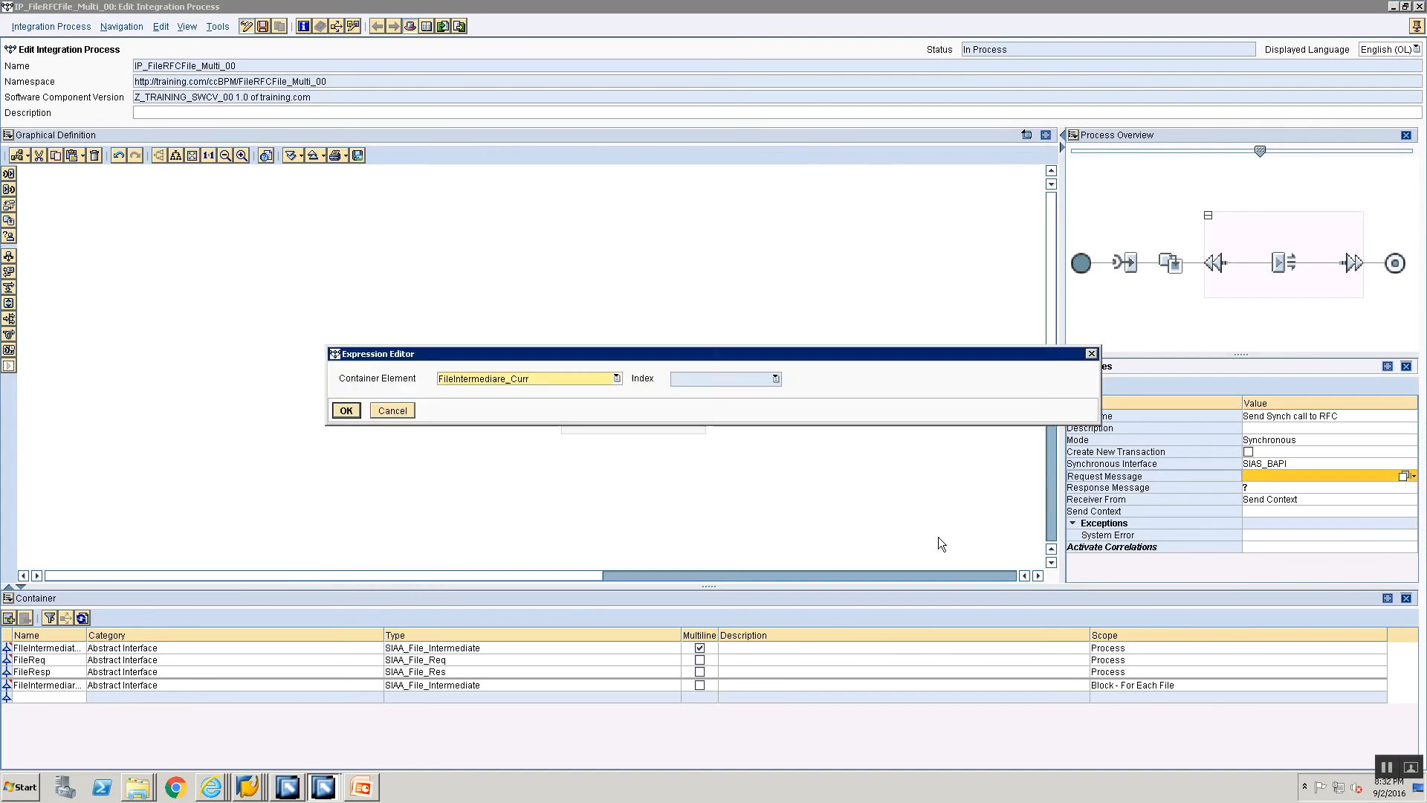
{"action": "left_click", "coordinate": [472, 380]}
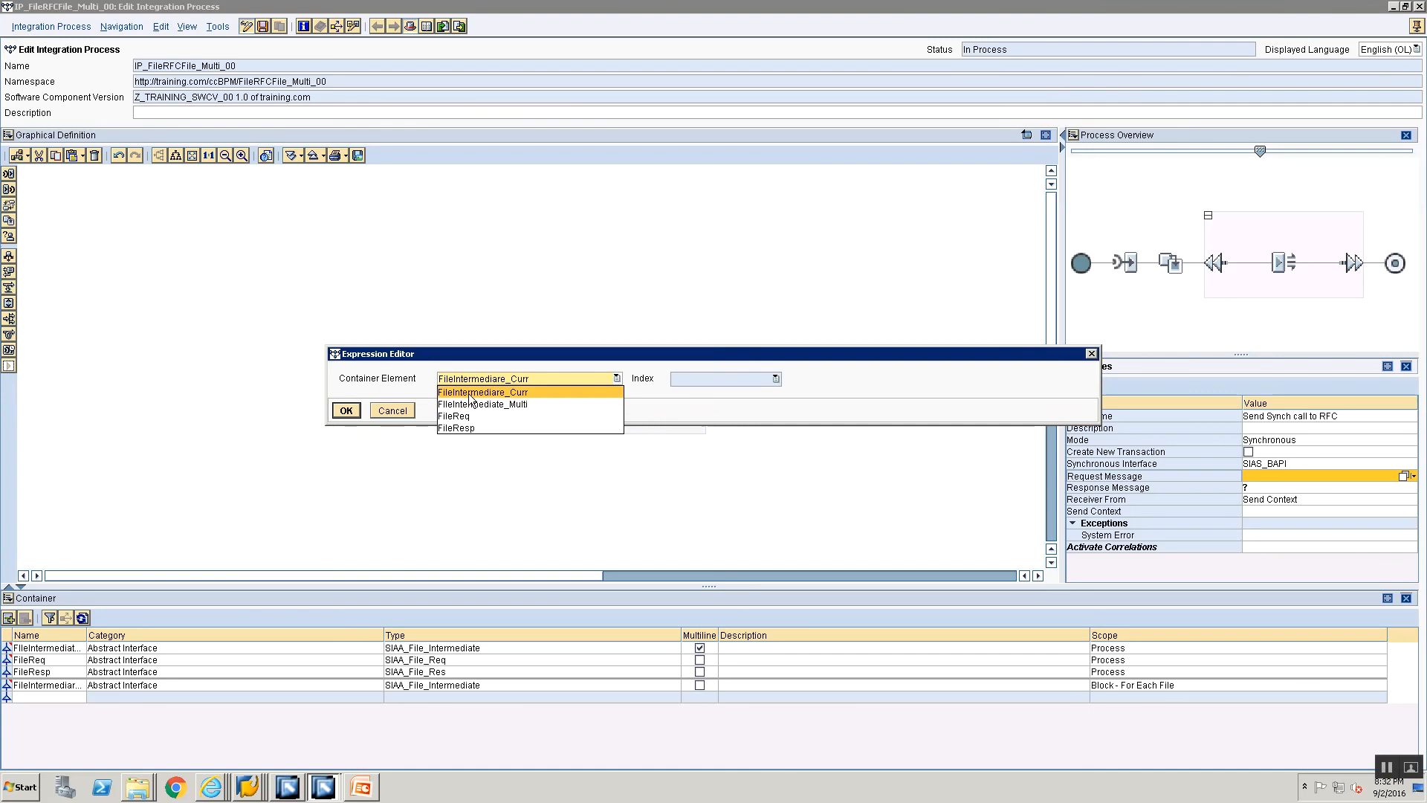
{"action": "left_click", "coordinate": [470, 391]}
{"action": "left_click", "coordinate": [346, 411]}
Step: Set the response message of the synchronous send step to FileResp
{"action": "left_click", "coordinate": [1292, 488]}
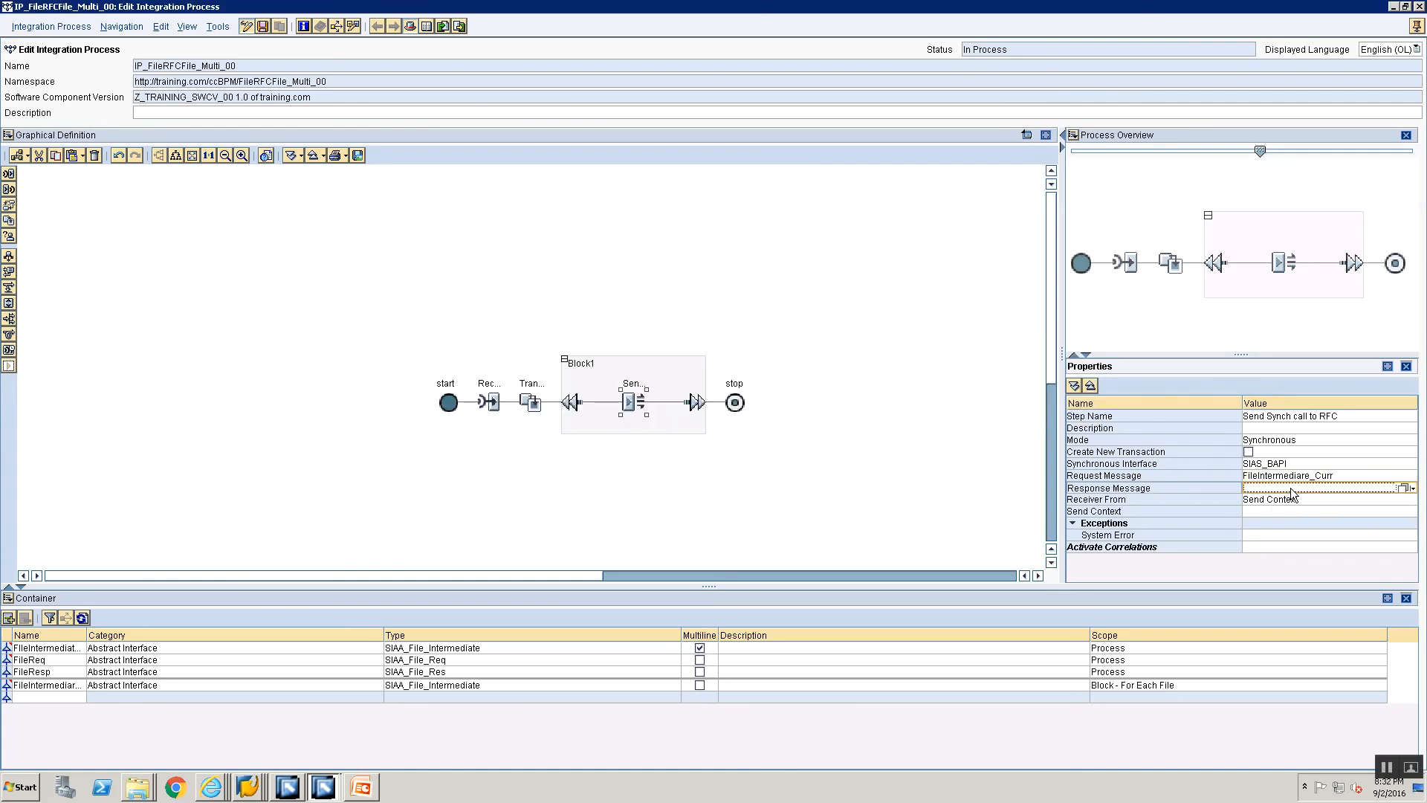
{"action": "left_click", "coordinate": [1403, 487]}
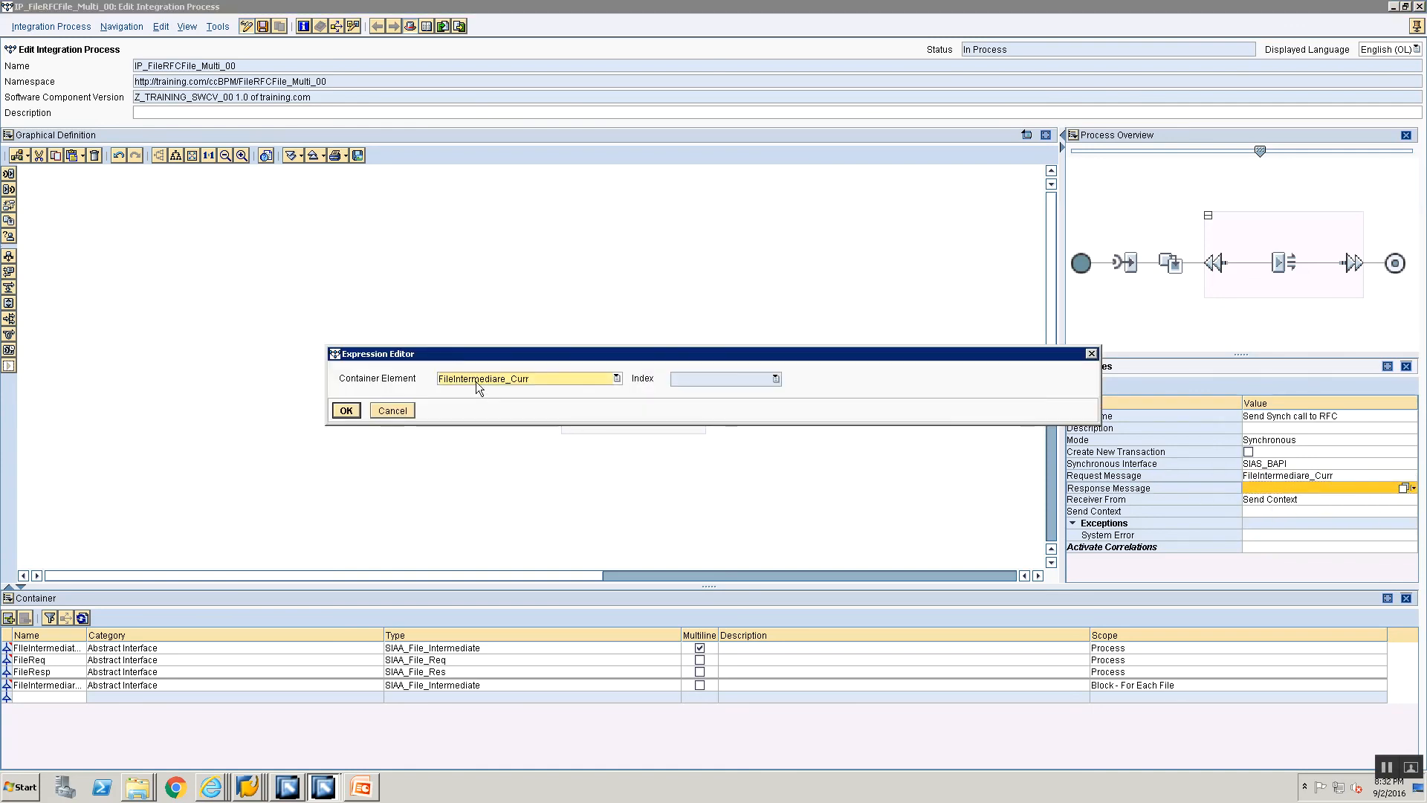
{"action": "left_click", "coordinate": [477, 386]}
{"action": "left_click", "coordinate": [457, 432]}
{"action": "left_click", "coordinate": [347, 410]}
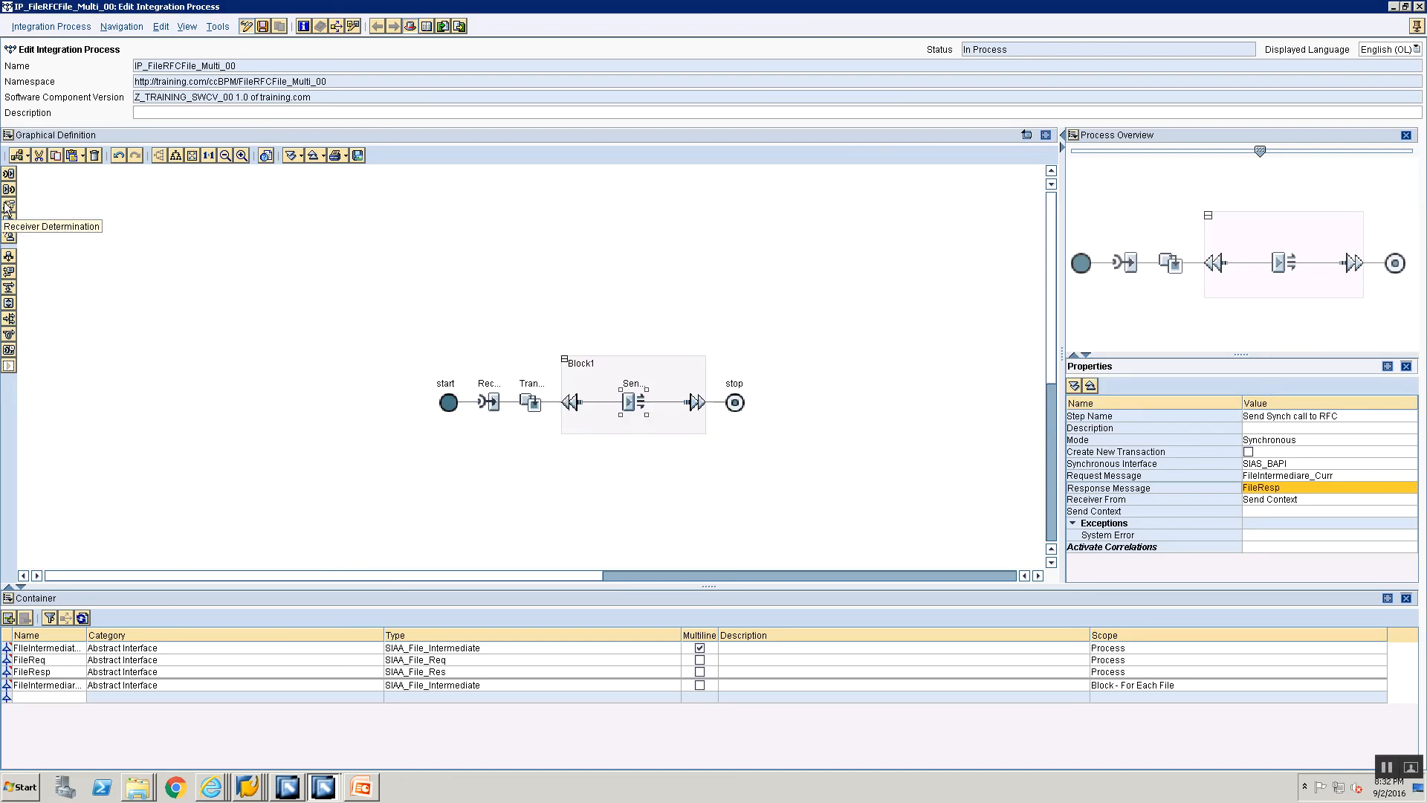
Step: Insert a second Send step after the synchronous send inside the block and name it "Send File Response"
{"action": "left_click_drag", "start_coordinate": [9, 194], "coordinate": [669, 402]}
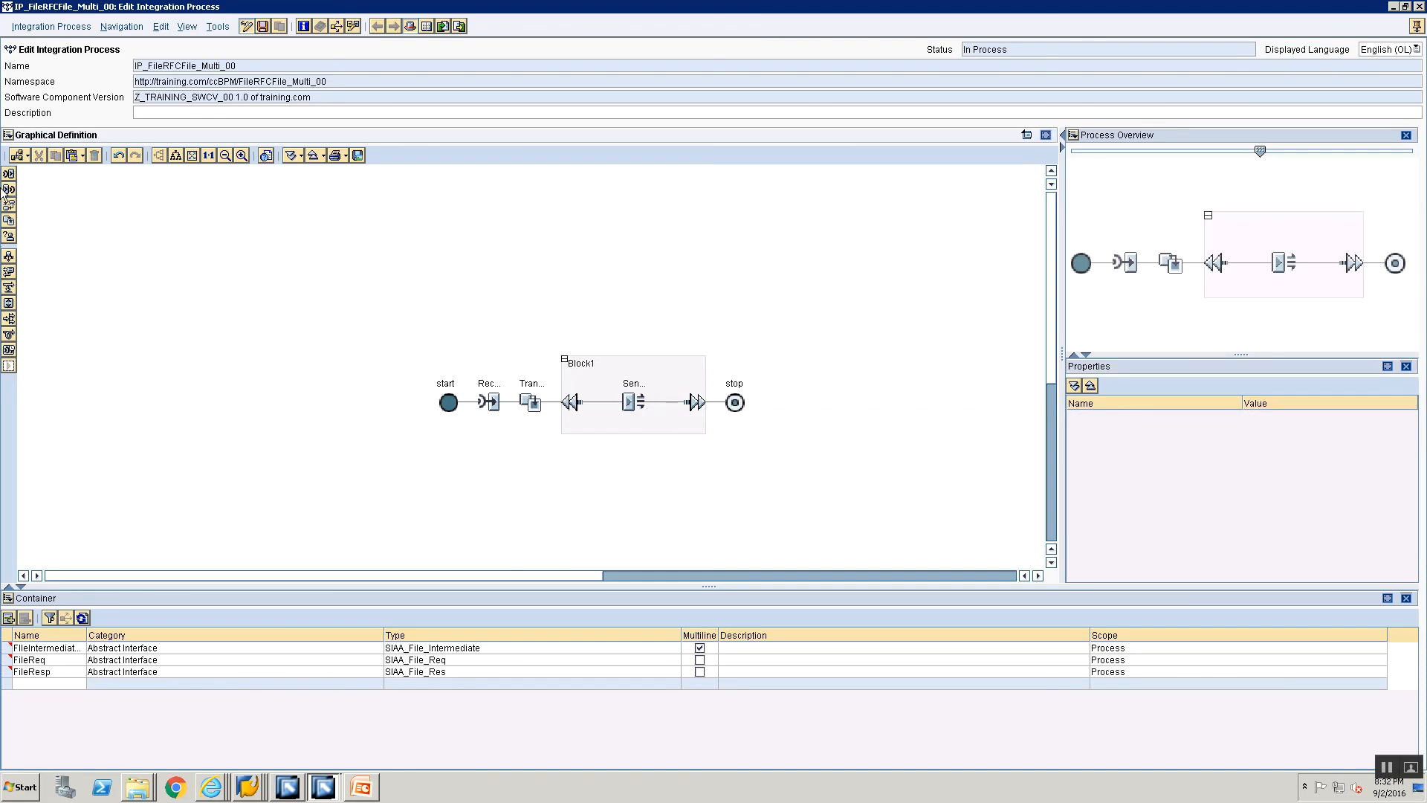
{"action": "left_click_drag", "start_coordinate": [9, 190], "coordinate": [657, 405]}
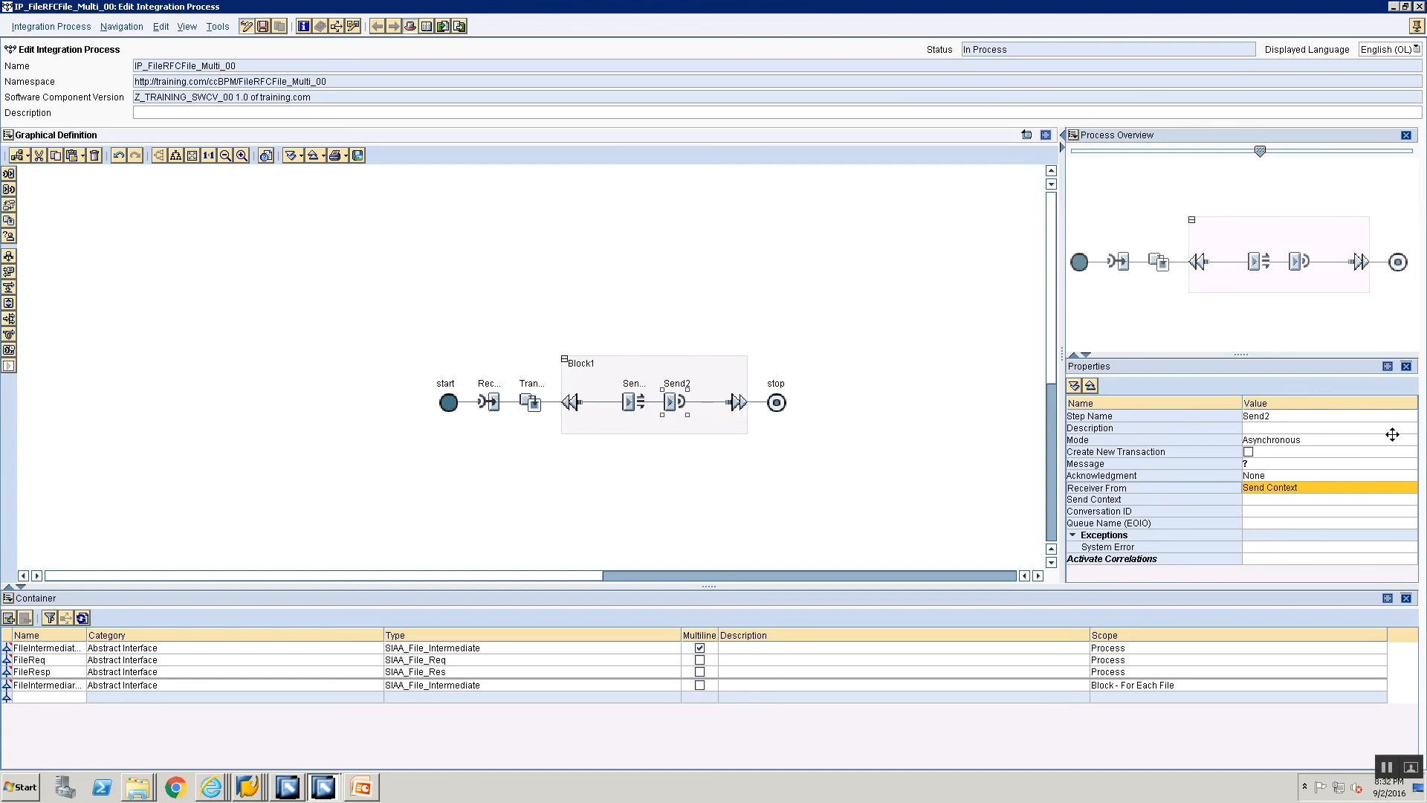
{"action": "left_click", "coordinate": [1345, 416]}
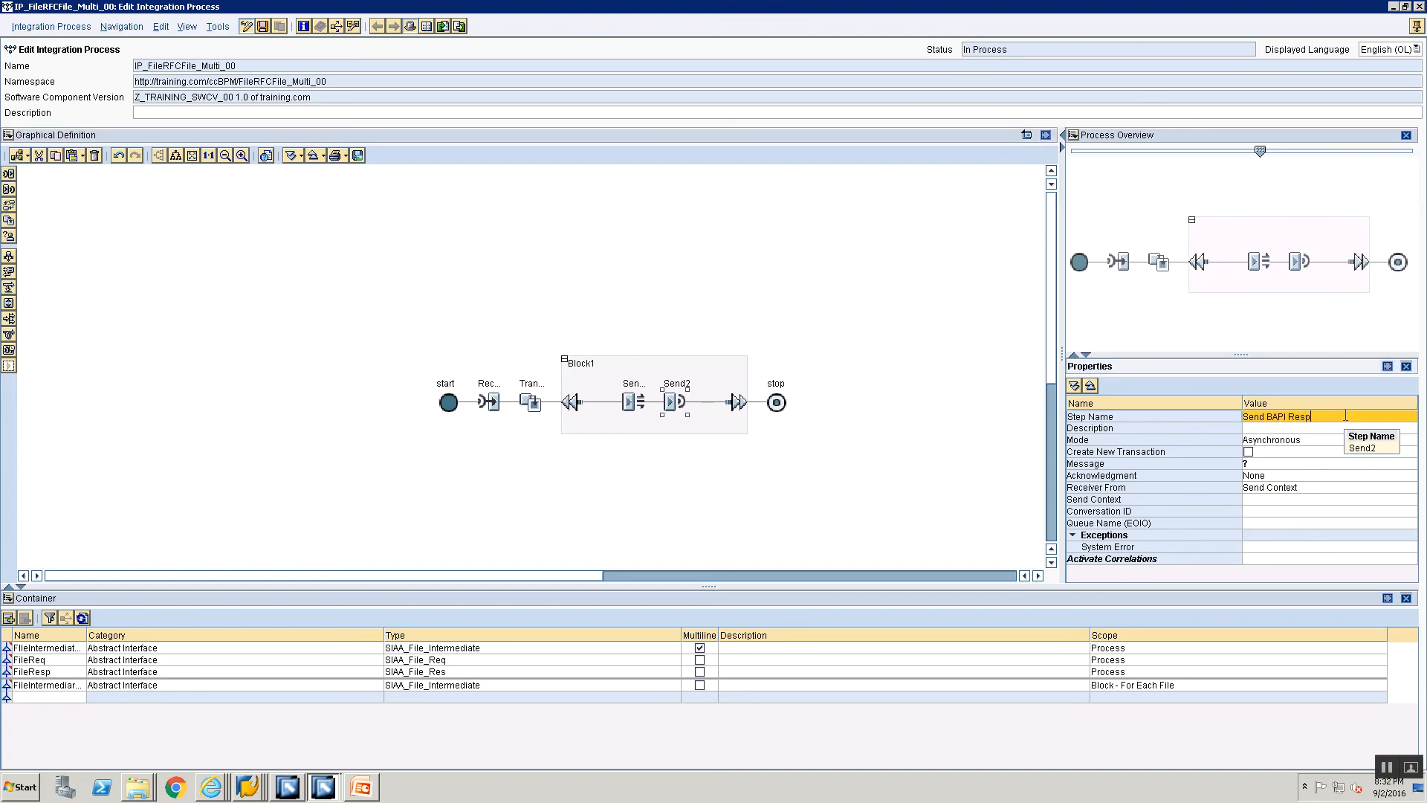
{"action": "type", "text": "Send BAPI"}
{"action": "key", "text": "BackSpace"}
{"action": "key", "text": "BackSpace"}
{"action": "key", "text": "BackSpace"}
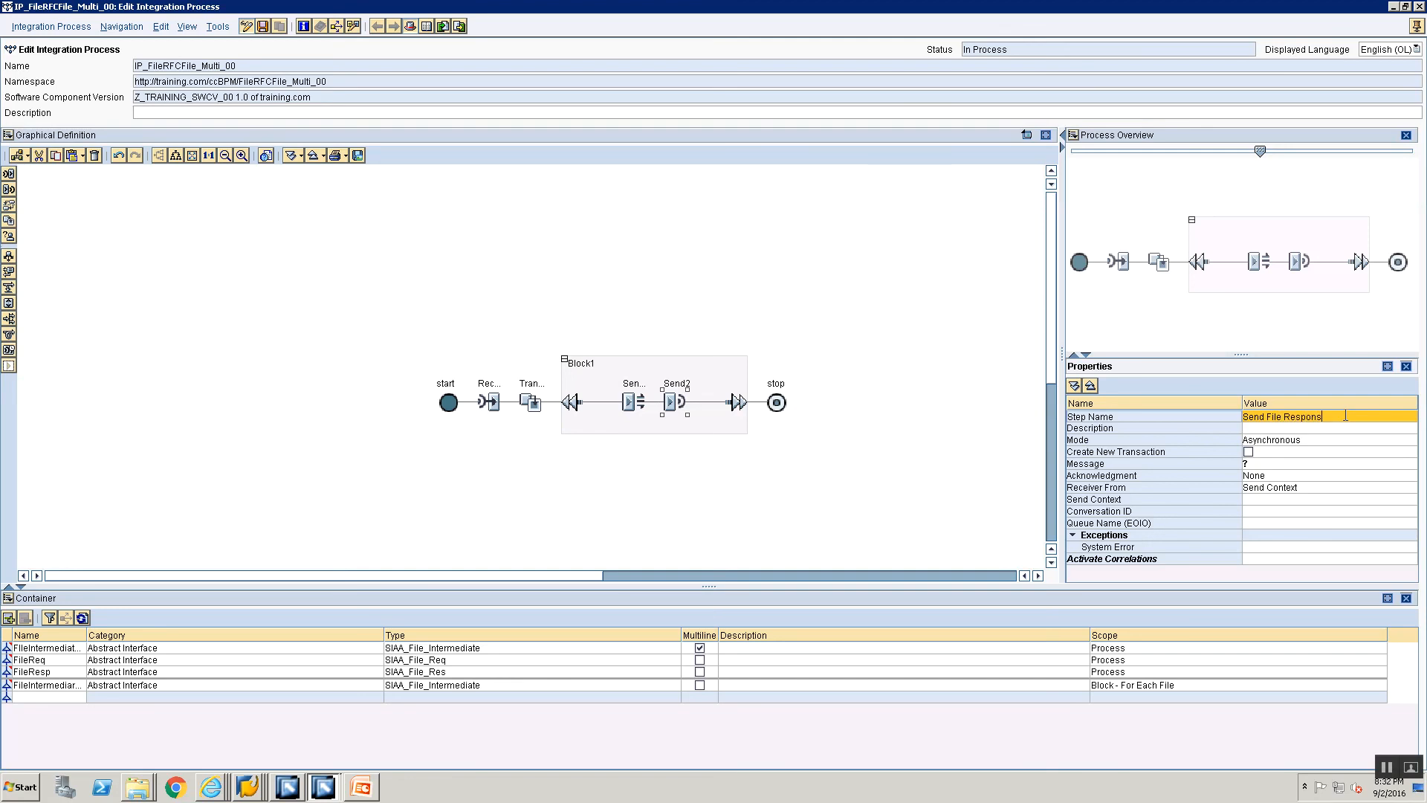
Step: Set the message of the Send File Response step to the container element FileResp
{"action": "left_click", "coordinate": [1344, 464]}
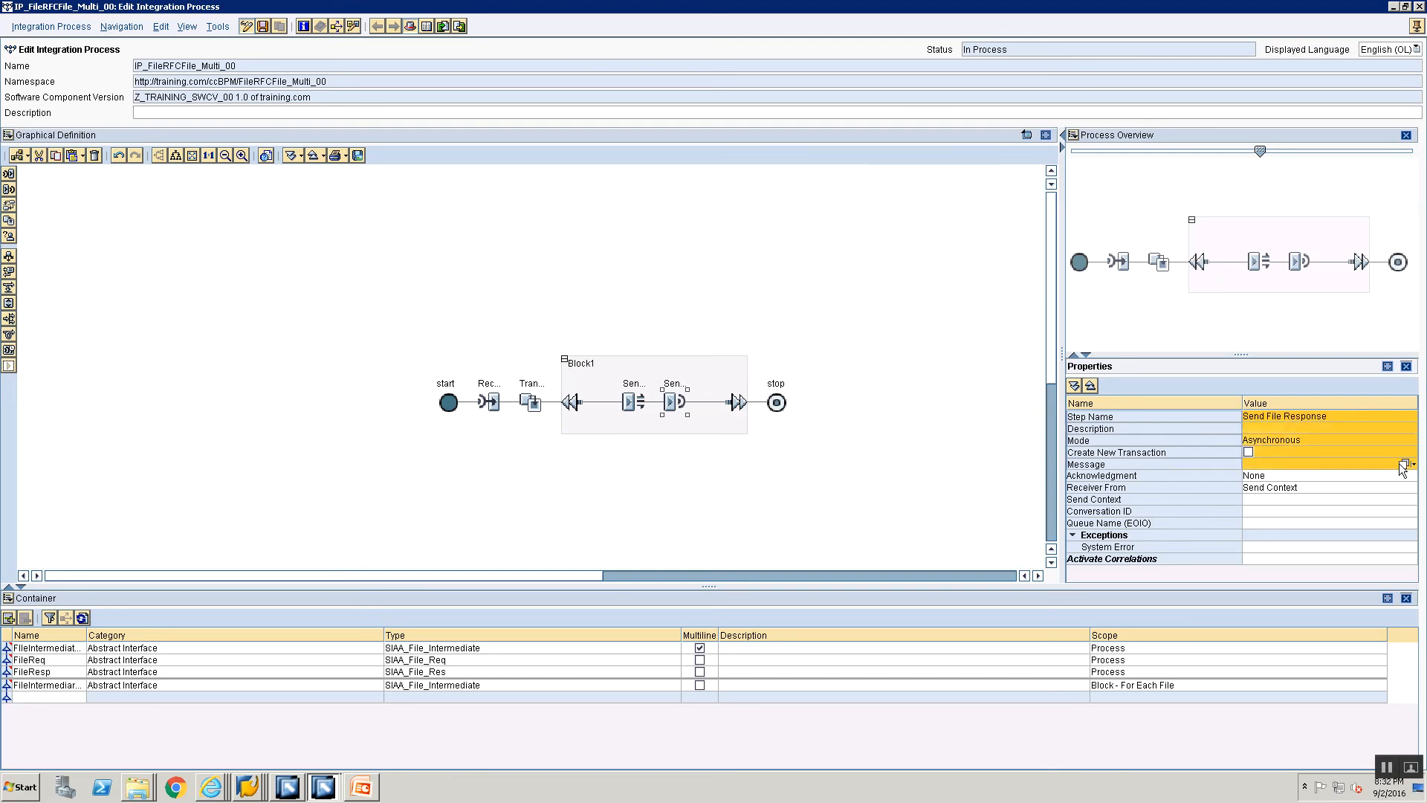
{"action": "left_click", "coordinate": [1404, 464]}
{"action": "left_click", "coordinate": [600, 376]}
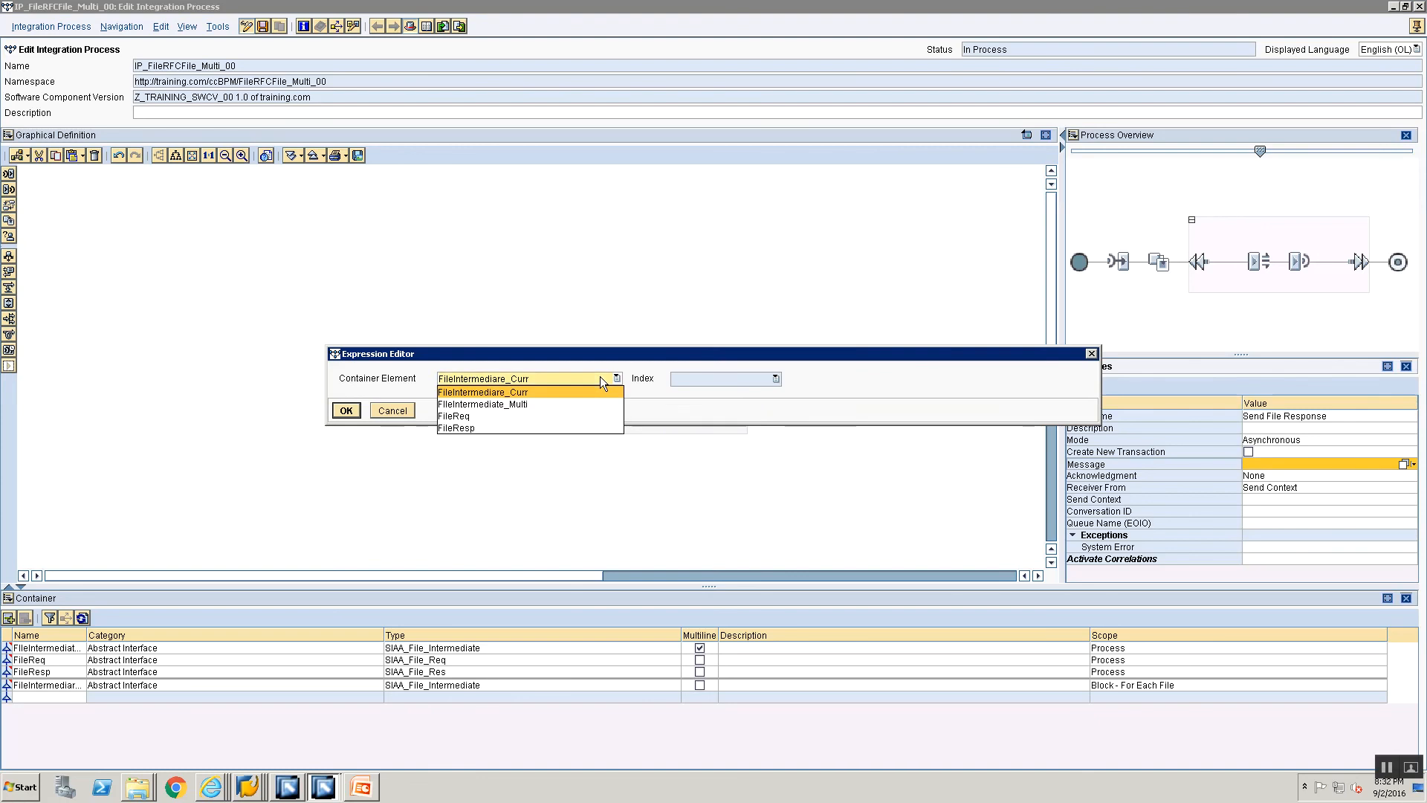
{"action": "left_click", "coordinate": [516, 425]}
{"action": "left_click", "coordinate": [347, 411]}
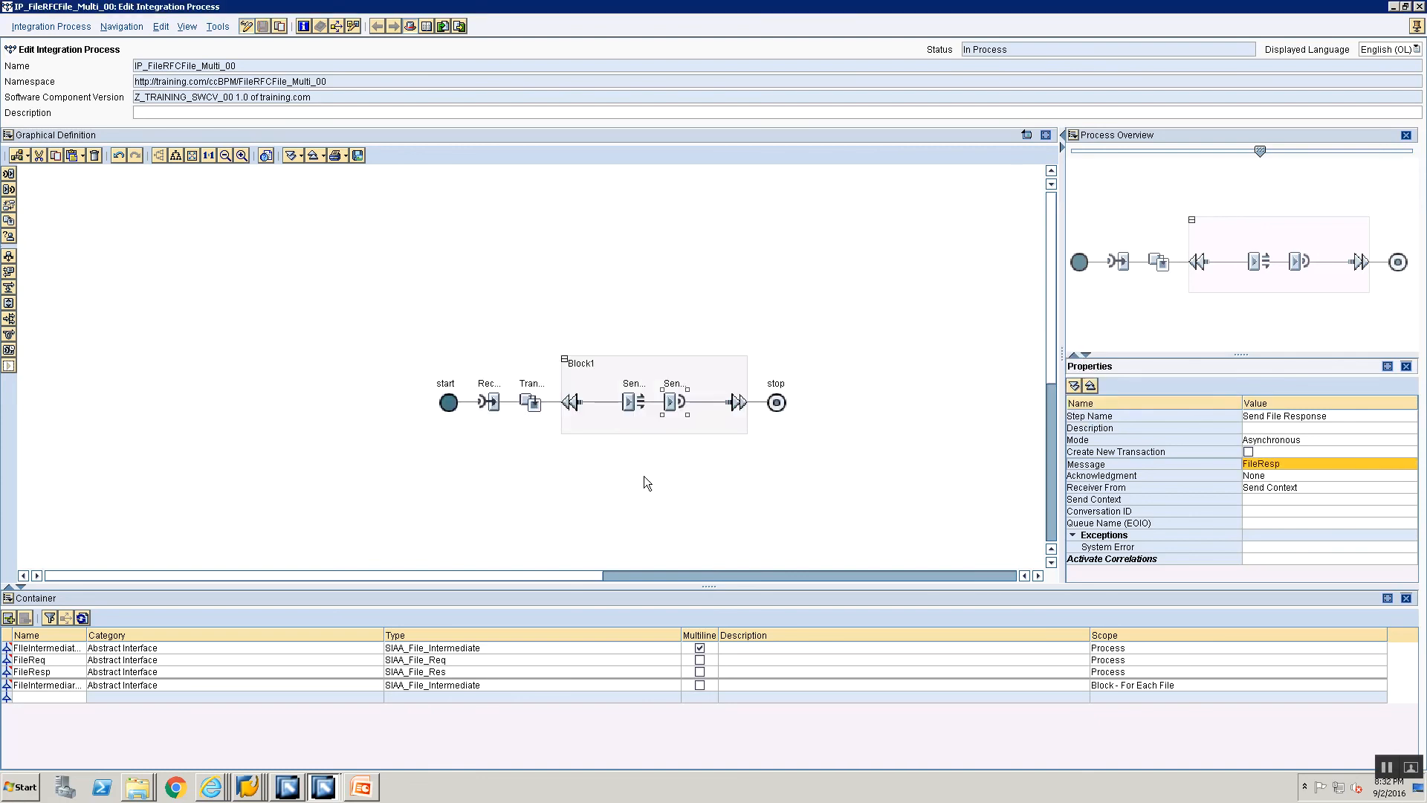
Step: Dock the process editor back into the main window, select the ForEach block and widen the container's Name column
{"action": "left_click", "coordinate": [1416, 26]}
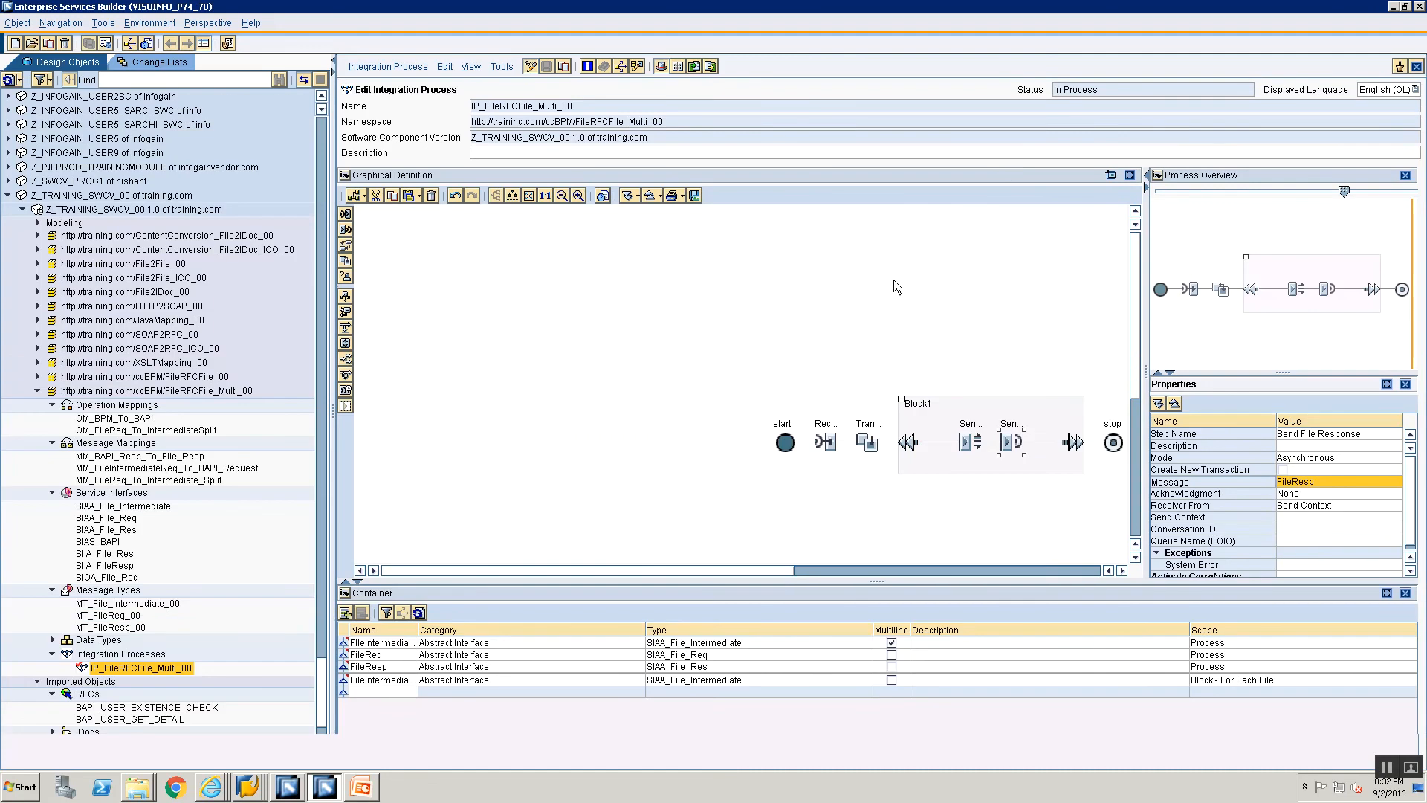
{"action": "left_click", "coordinate": [692, 355]}
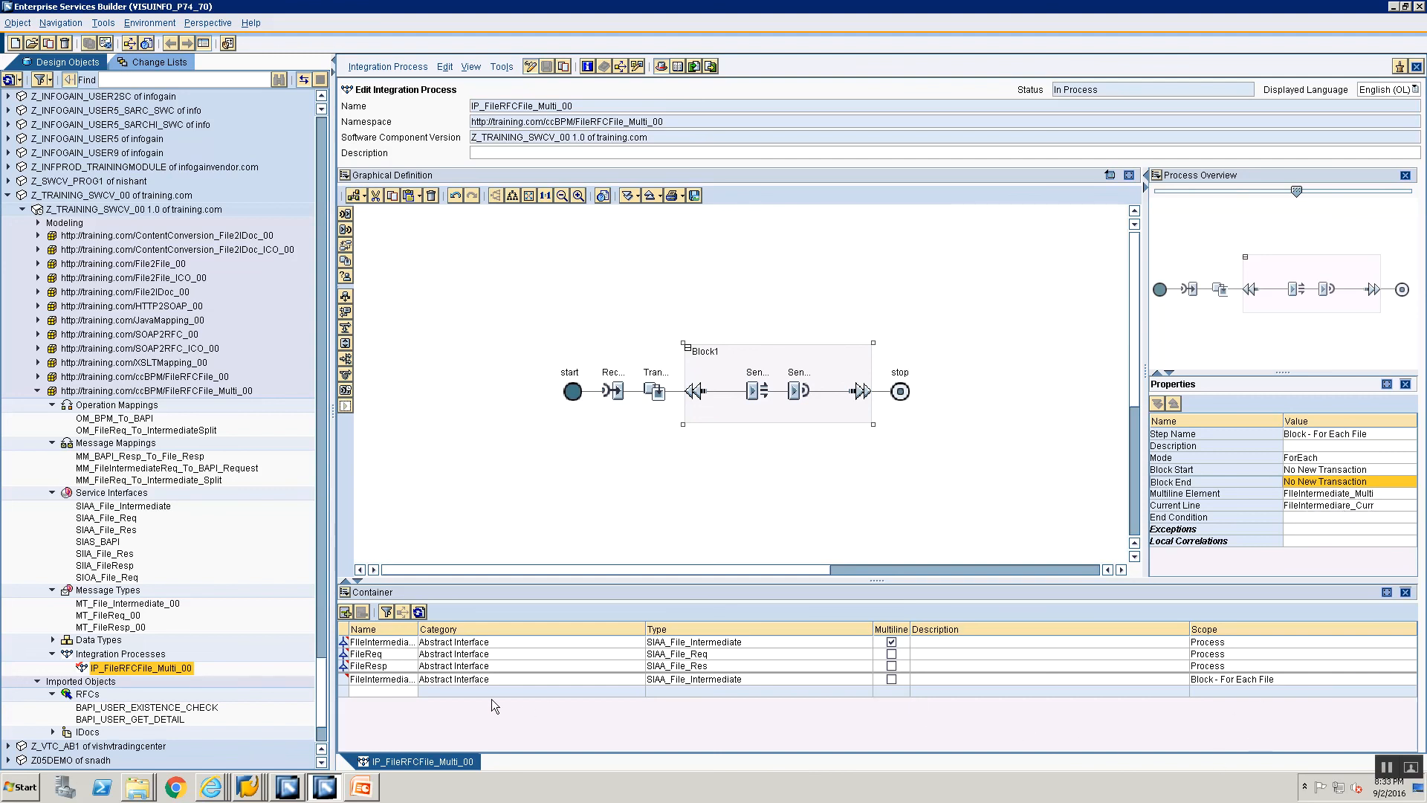
{"action": "left_click_drag", "start_coordinate": [414, 629], "coordinate": [539, 652]}
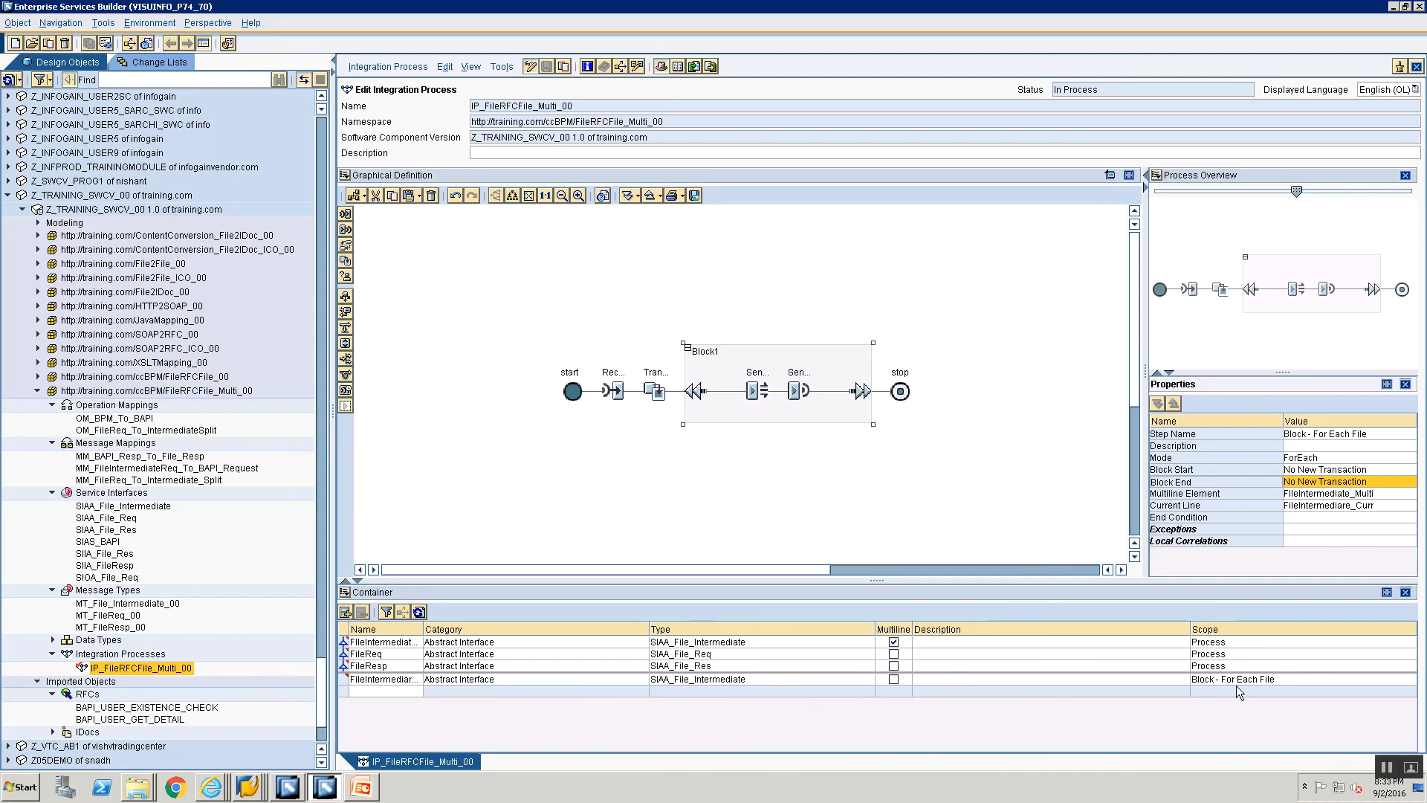
Step: Activate integration process IP_FileRFCFile_Multi_00 through the standard change list and dismiss the confirmation
{"action": "right_click", "coordinate": [129, 671]}
{"action": "left_click", "coordinate": [192, 755]}
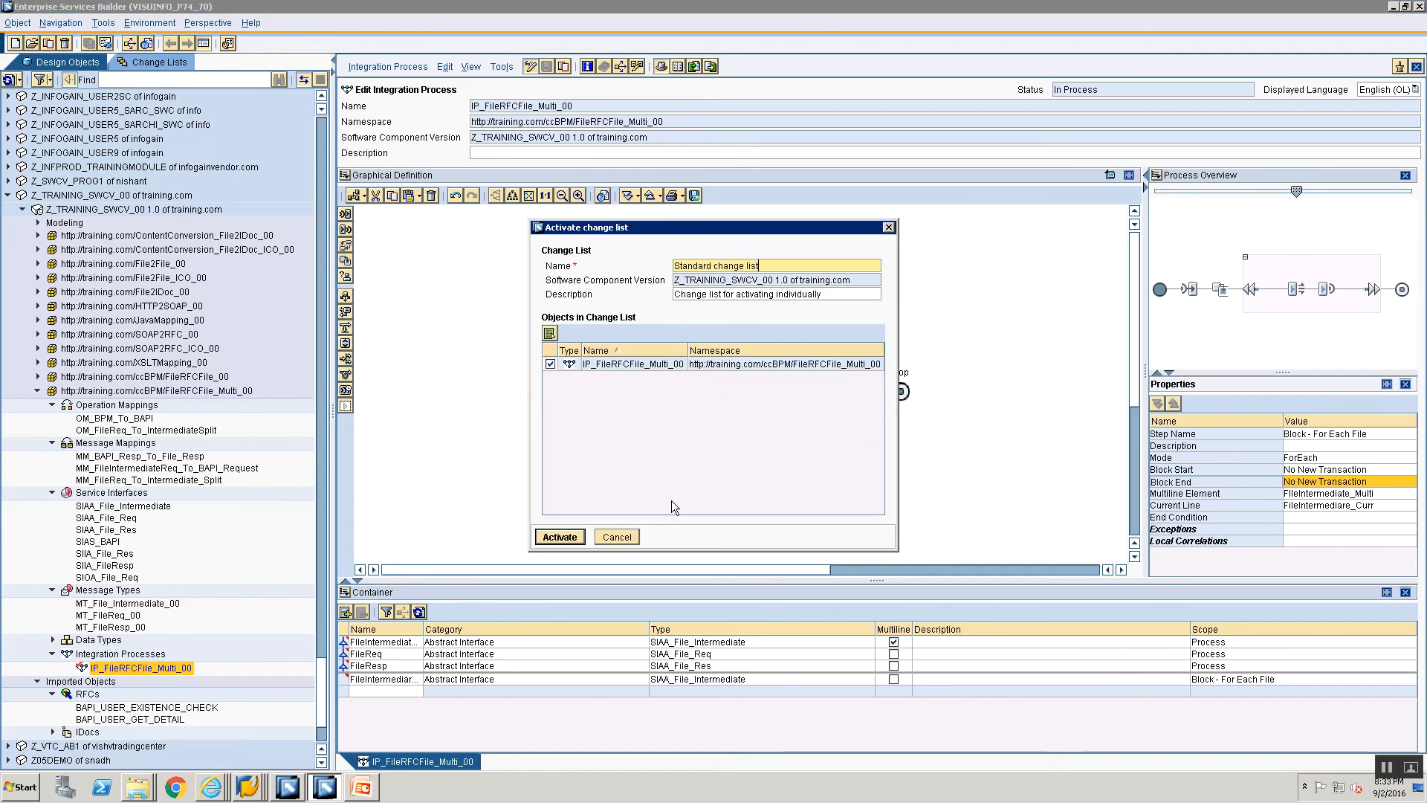
{"action": "left_click", "coordinate": [560, 537]}
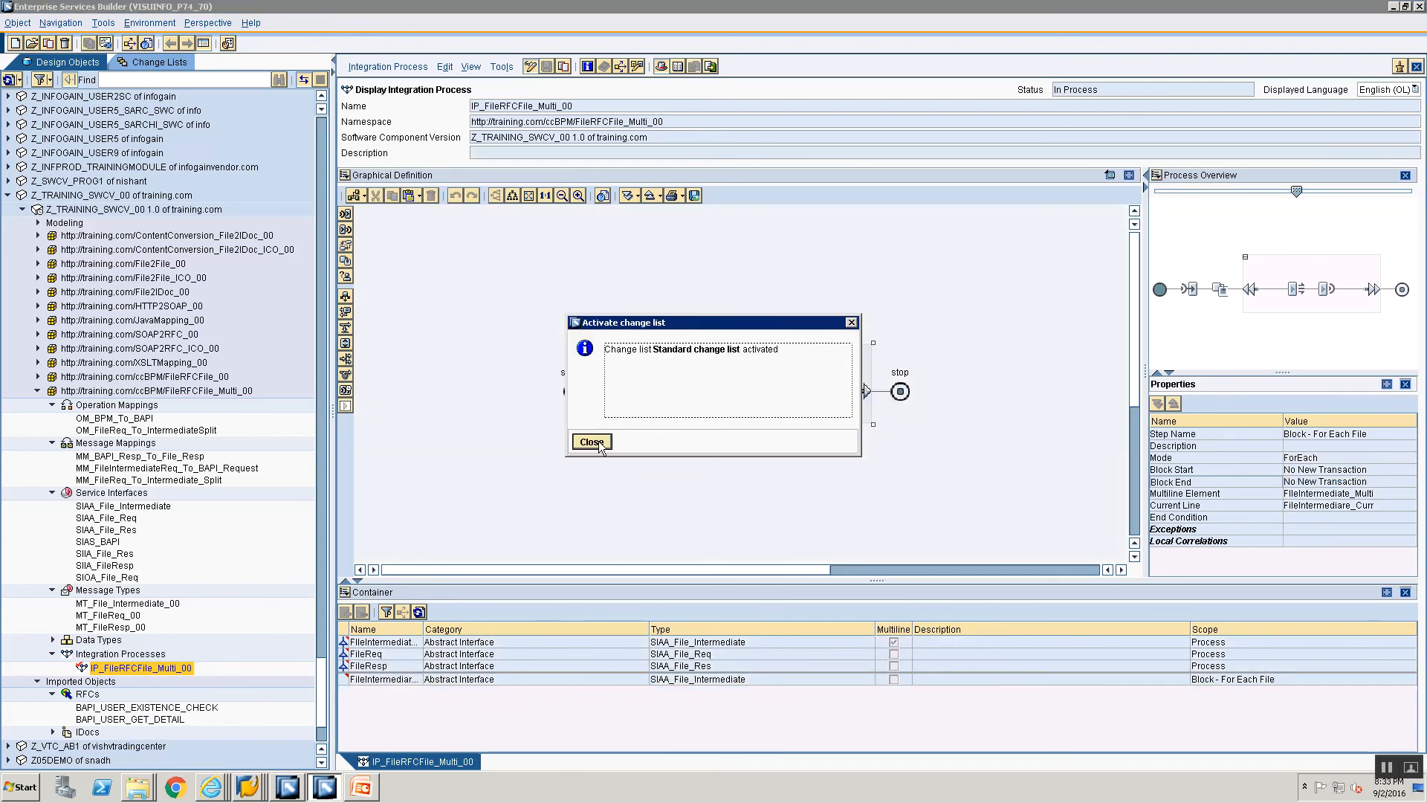
{"action": "left_click", "coordinate": [593, 442]}
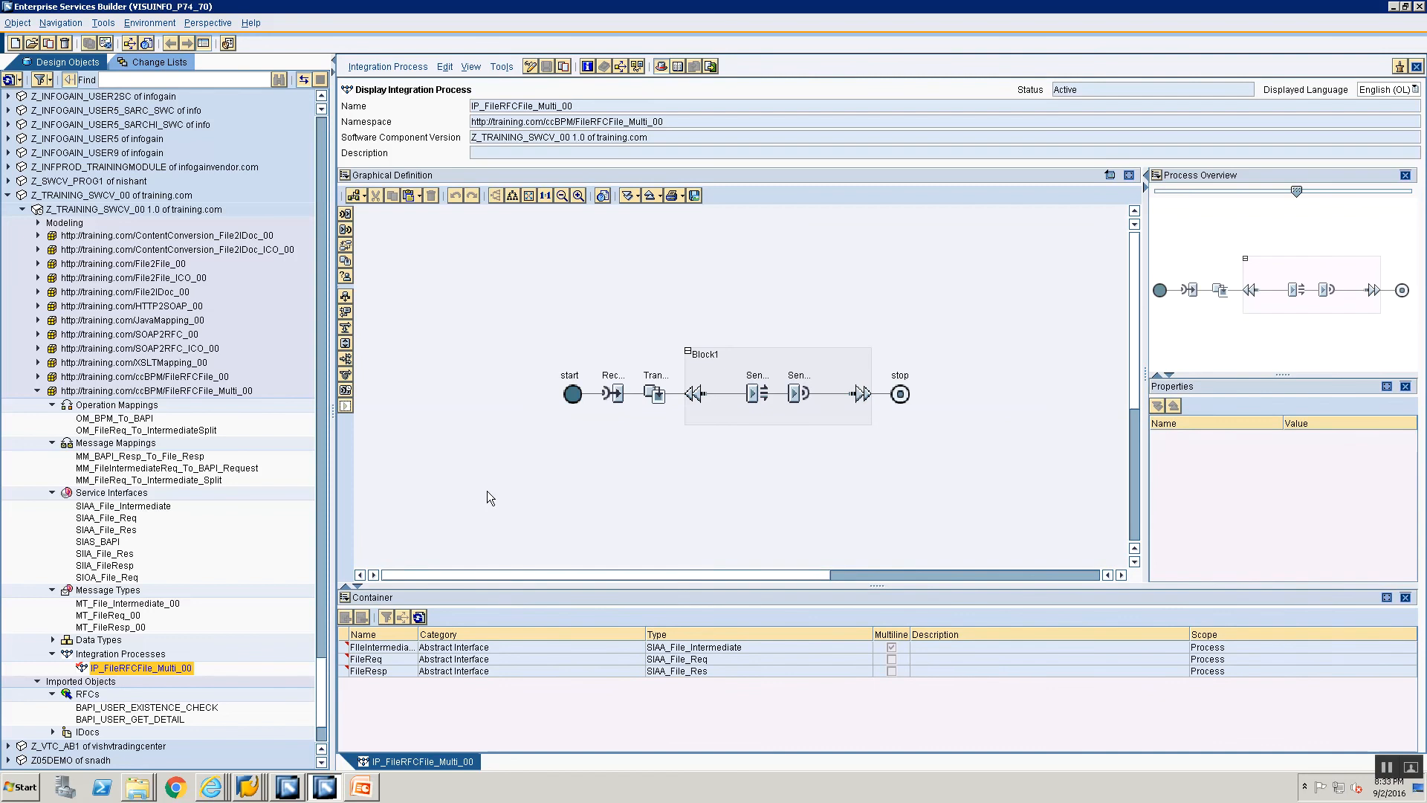